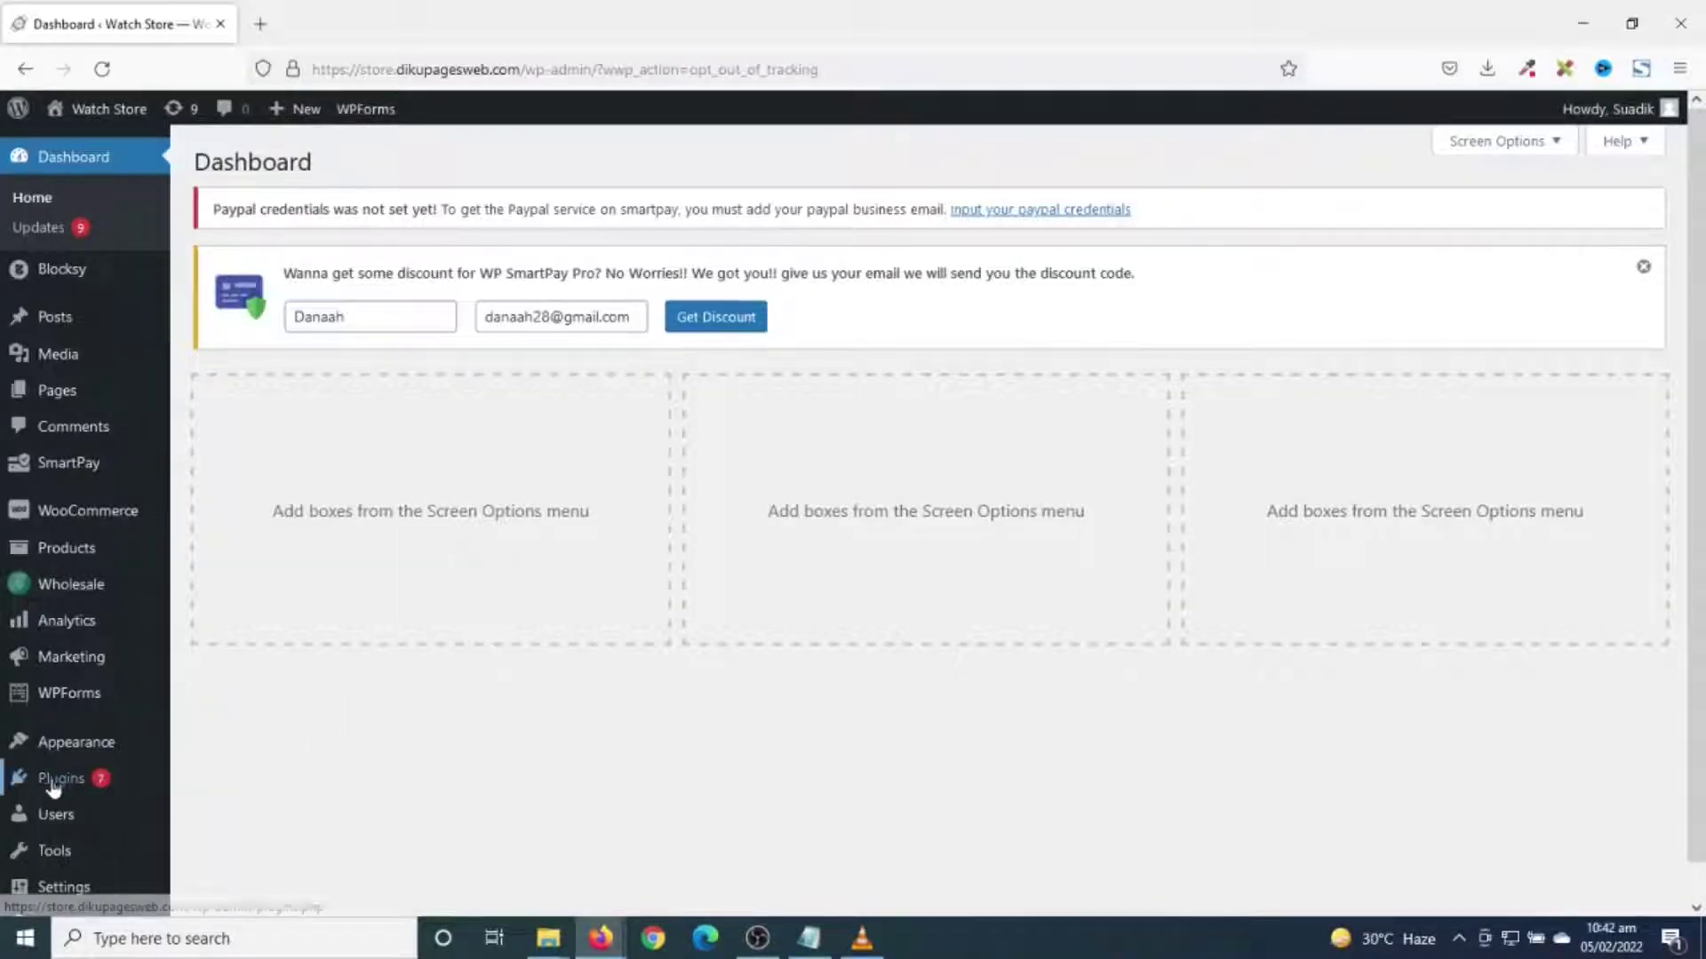
- Search the plugins available to add for "forminator"
mouse_move(27, 780)
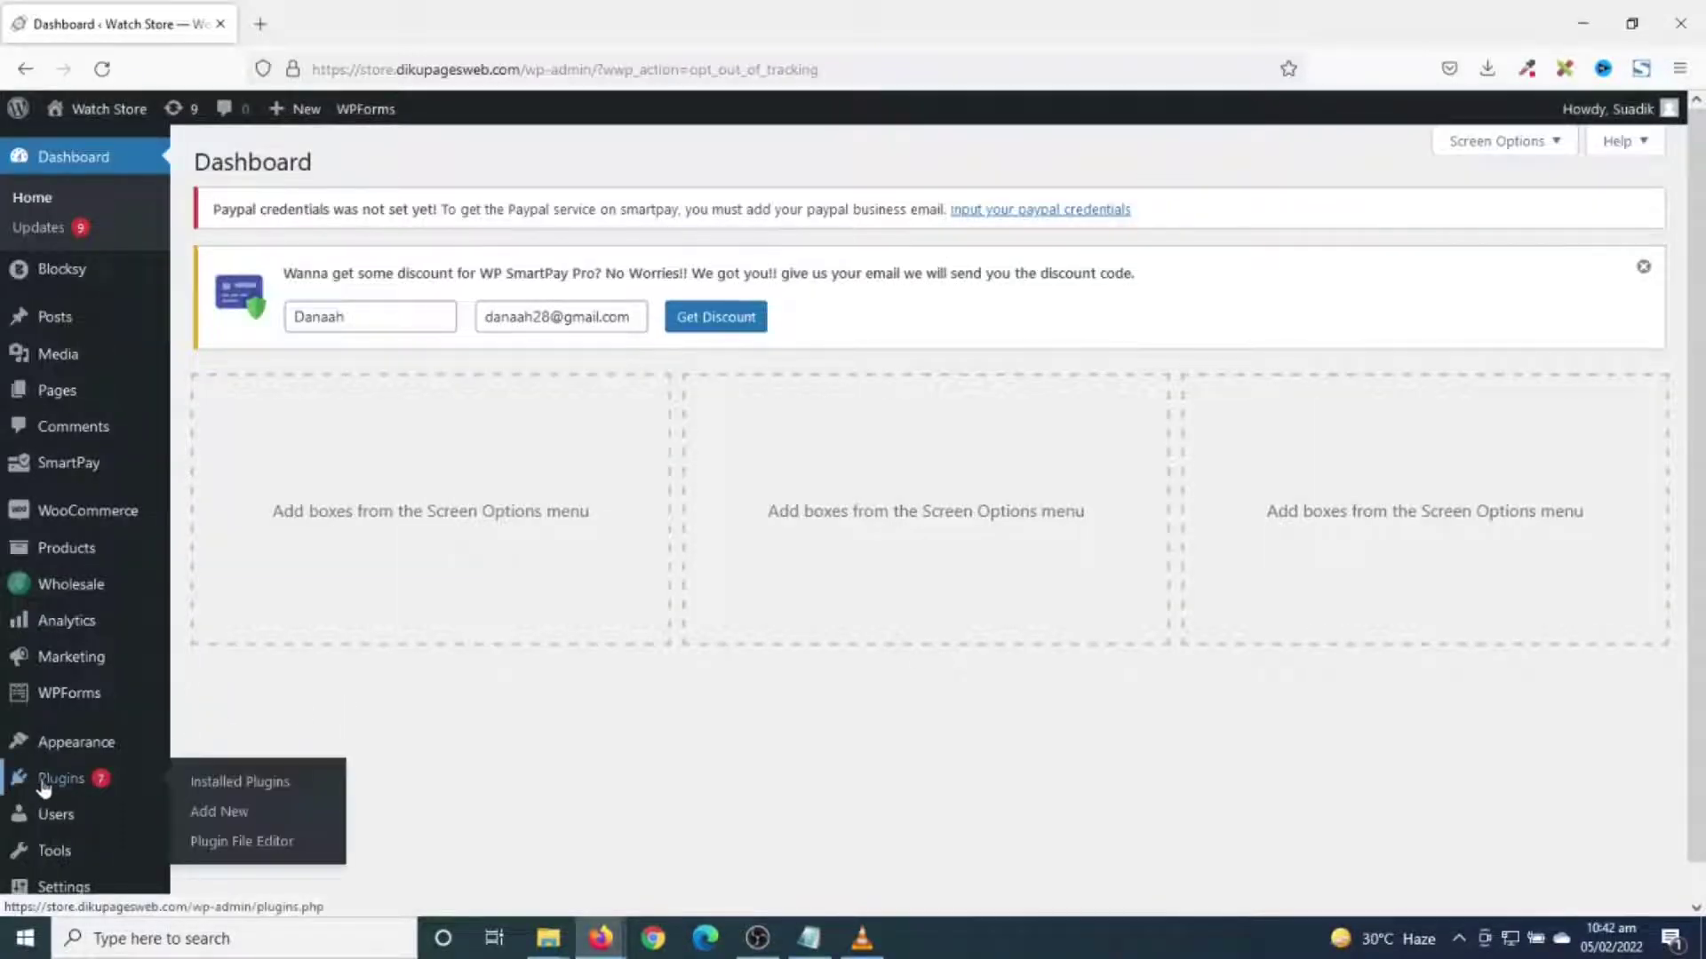
left_click(203, 824)
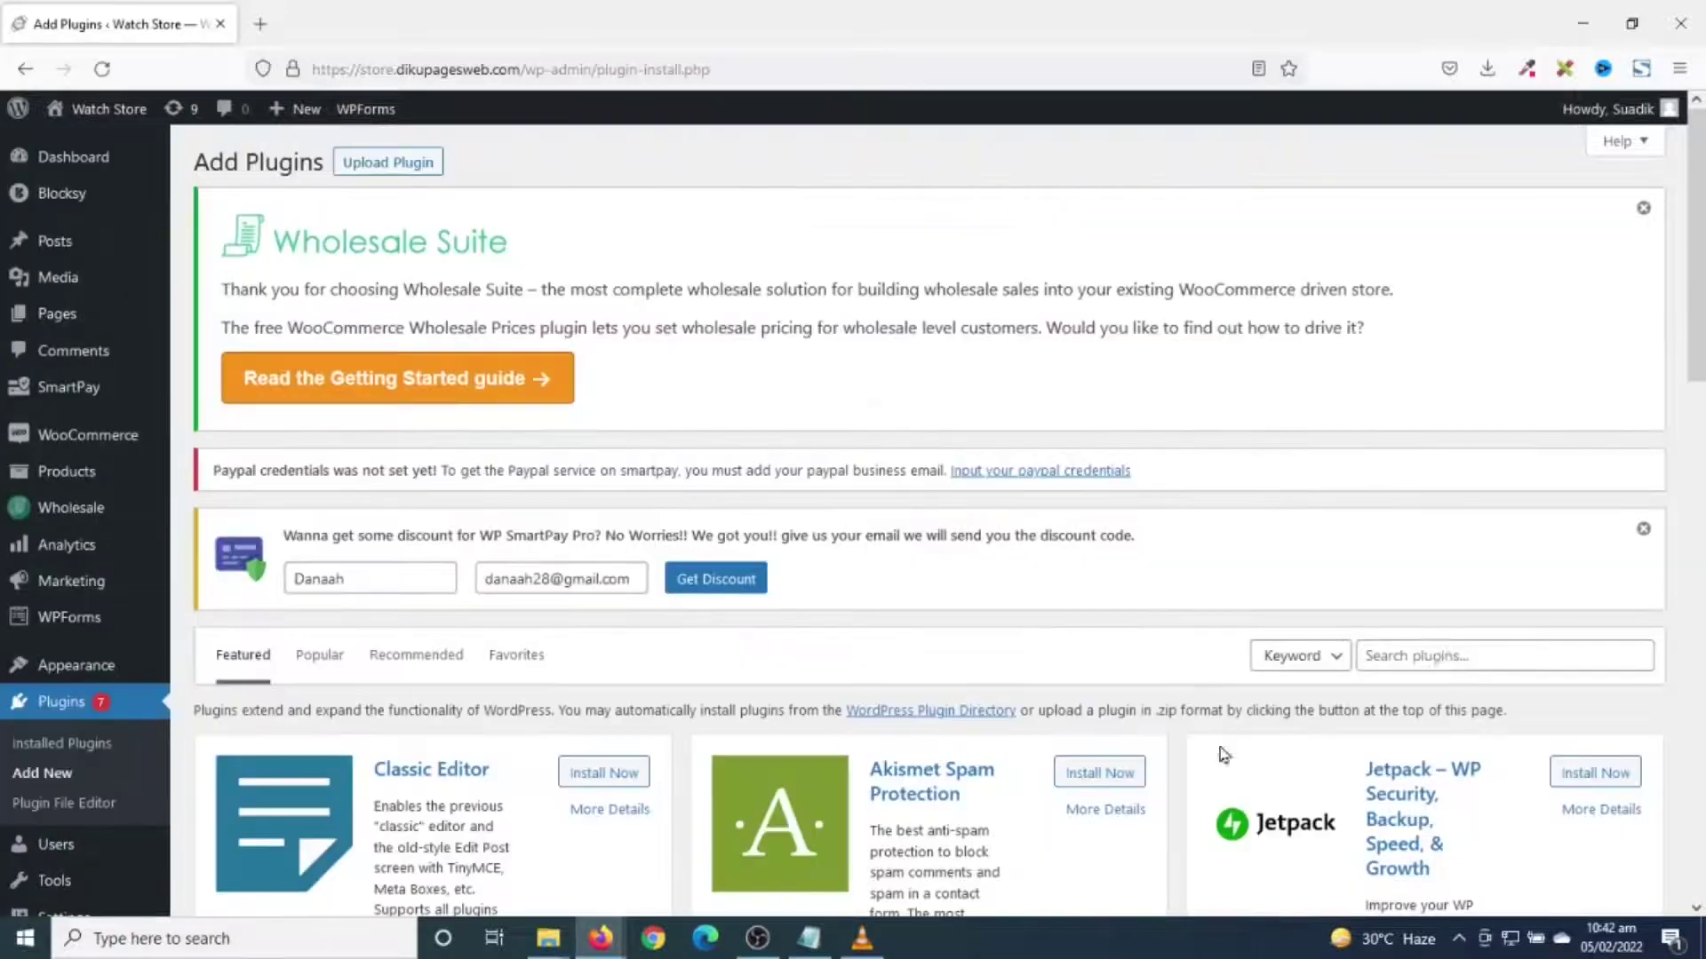
left_click(1429, 655)
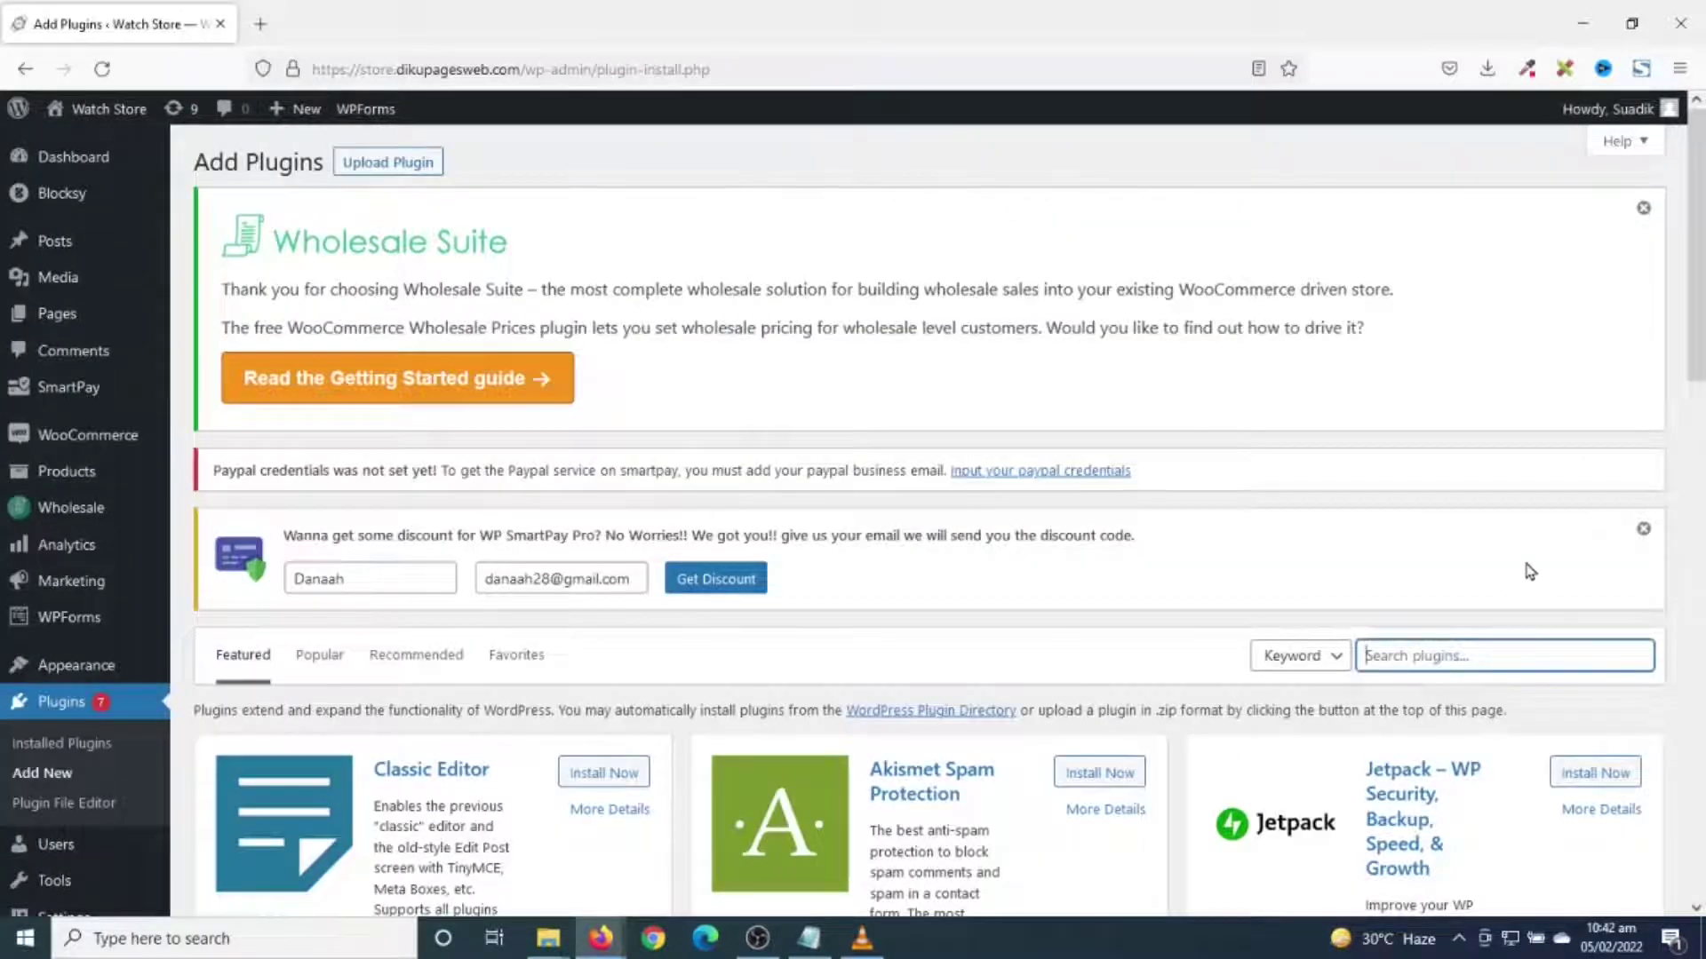
type("formi")
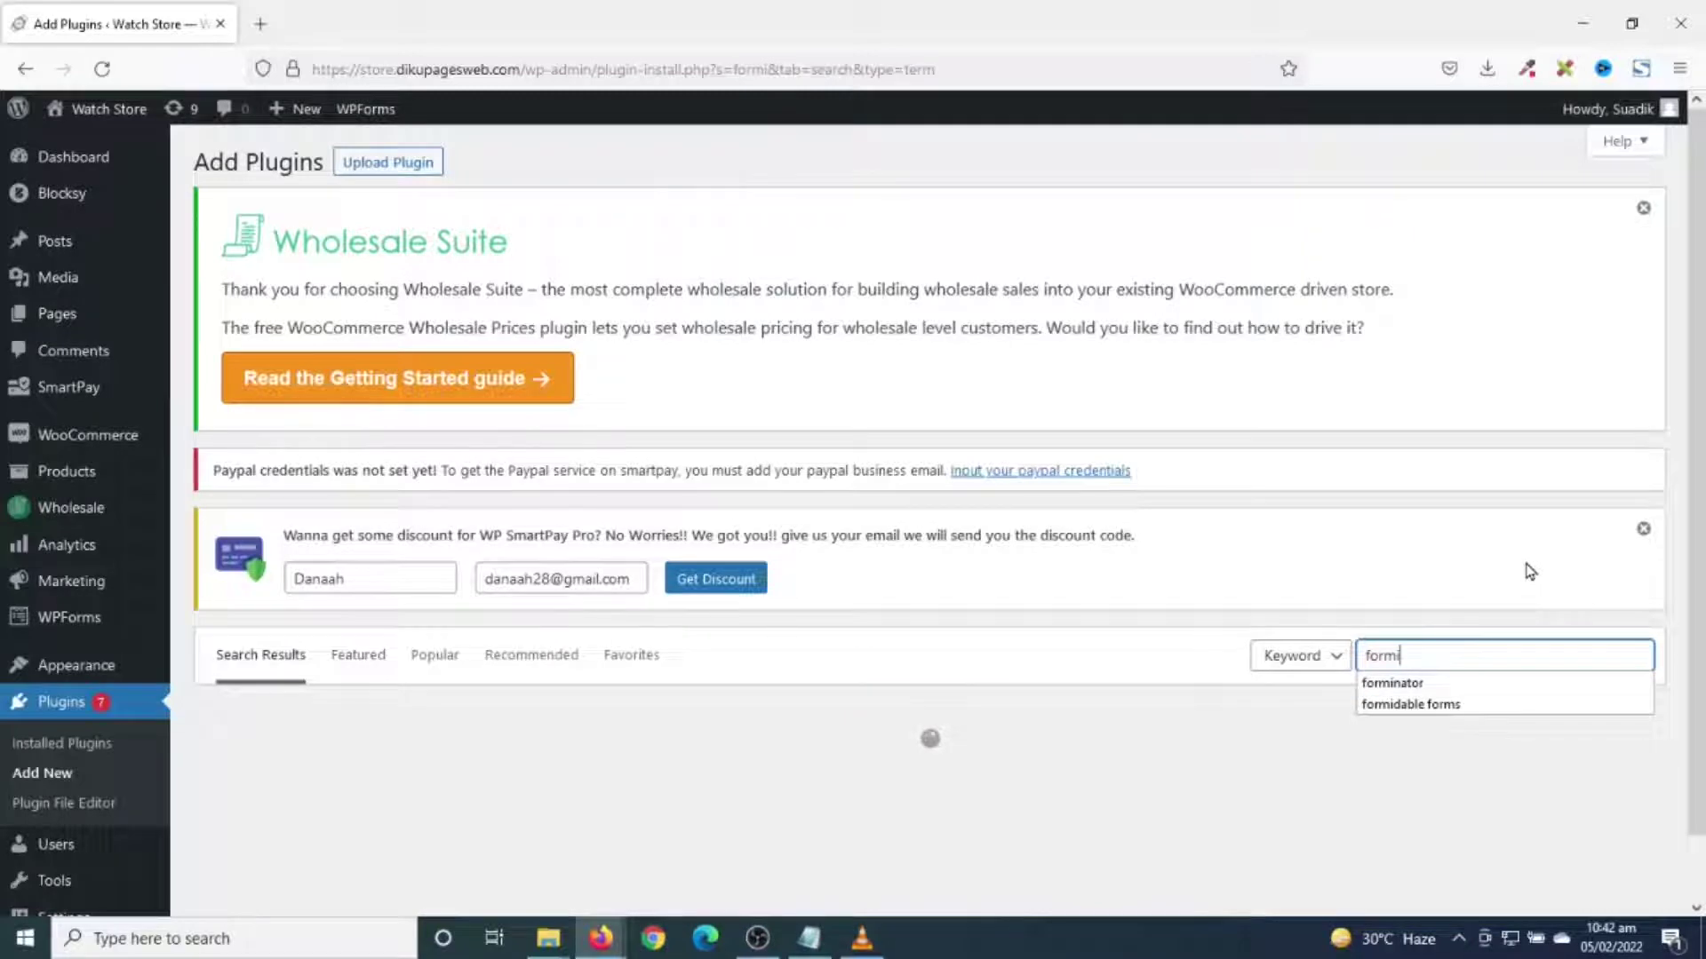
type("nator")
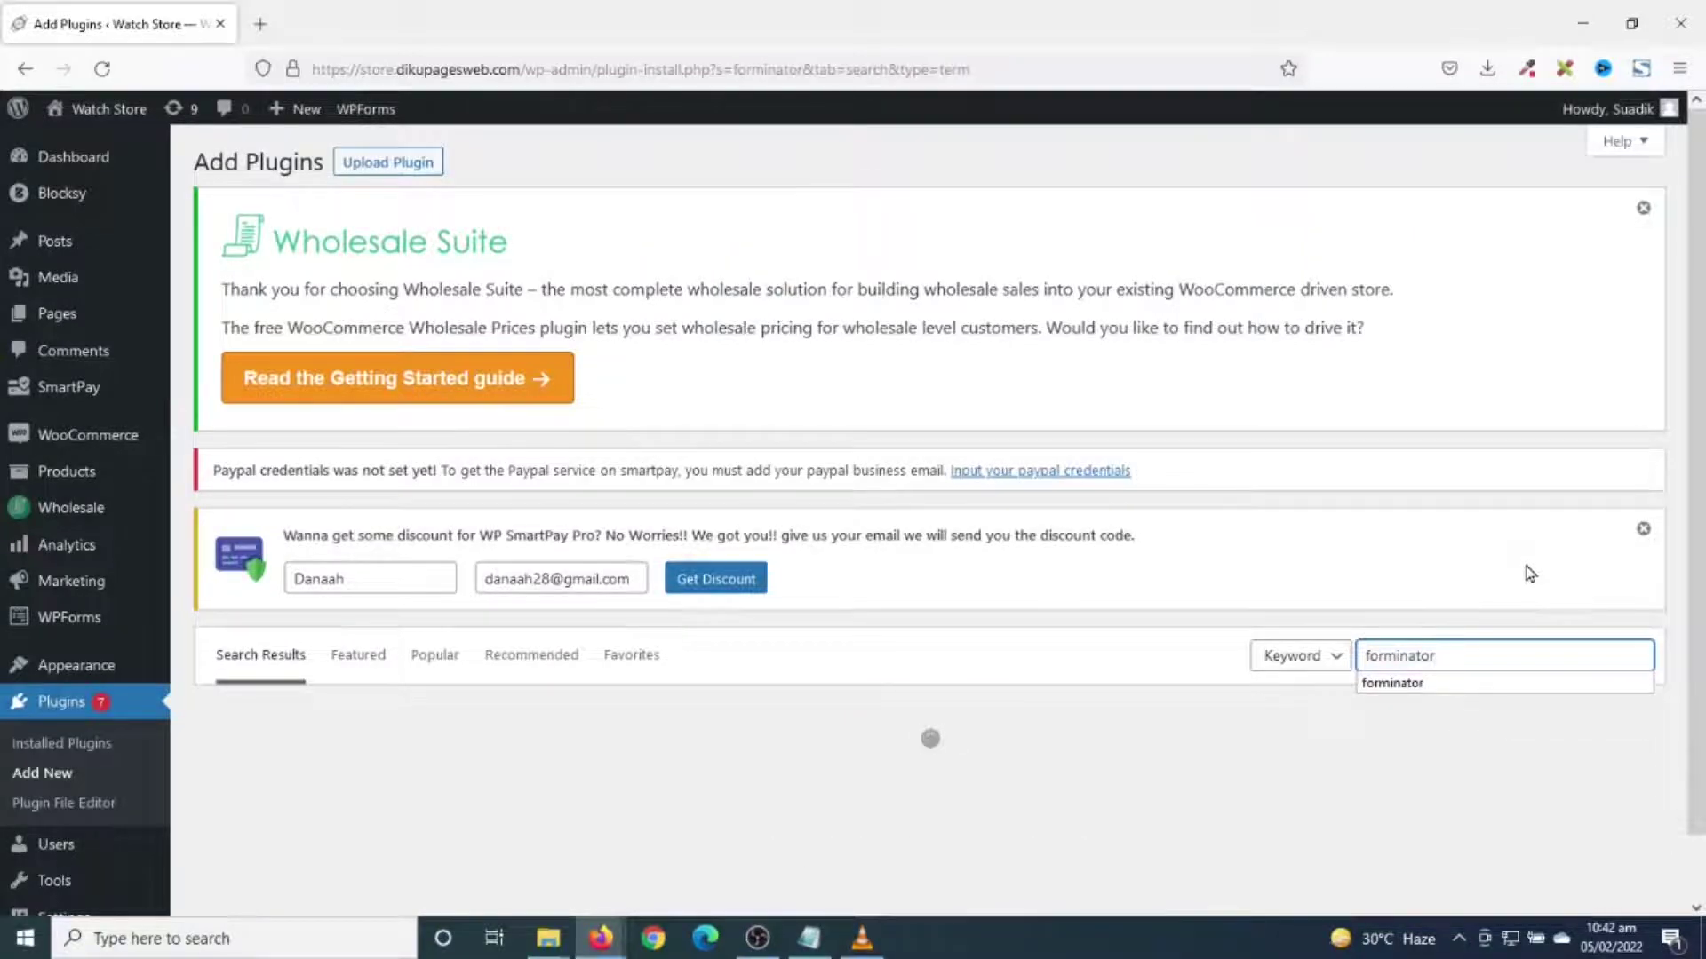
- Install and activate the plugin "Forminator – Contact Form, Payment Form & Custom Form Builder"
scroll(693, 693, "down", 3)
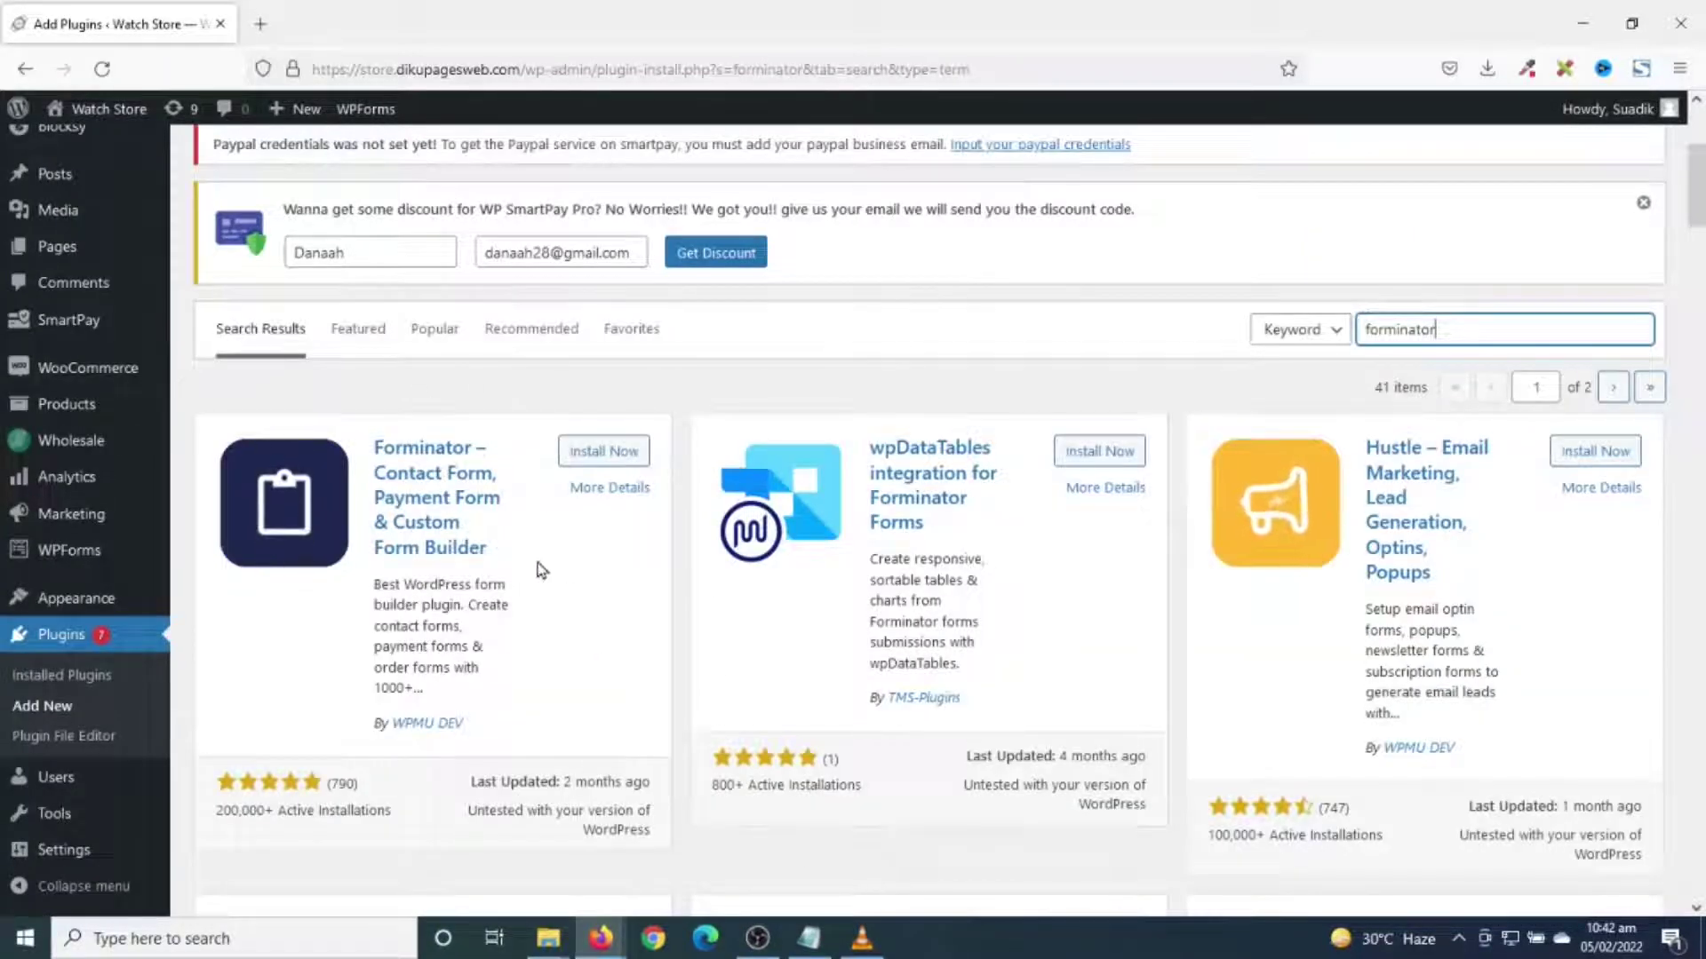
left_click(624, 455)
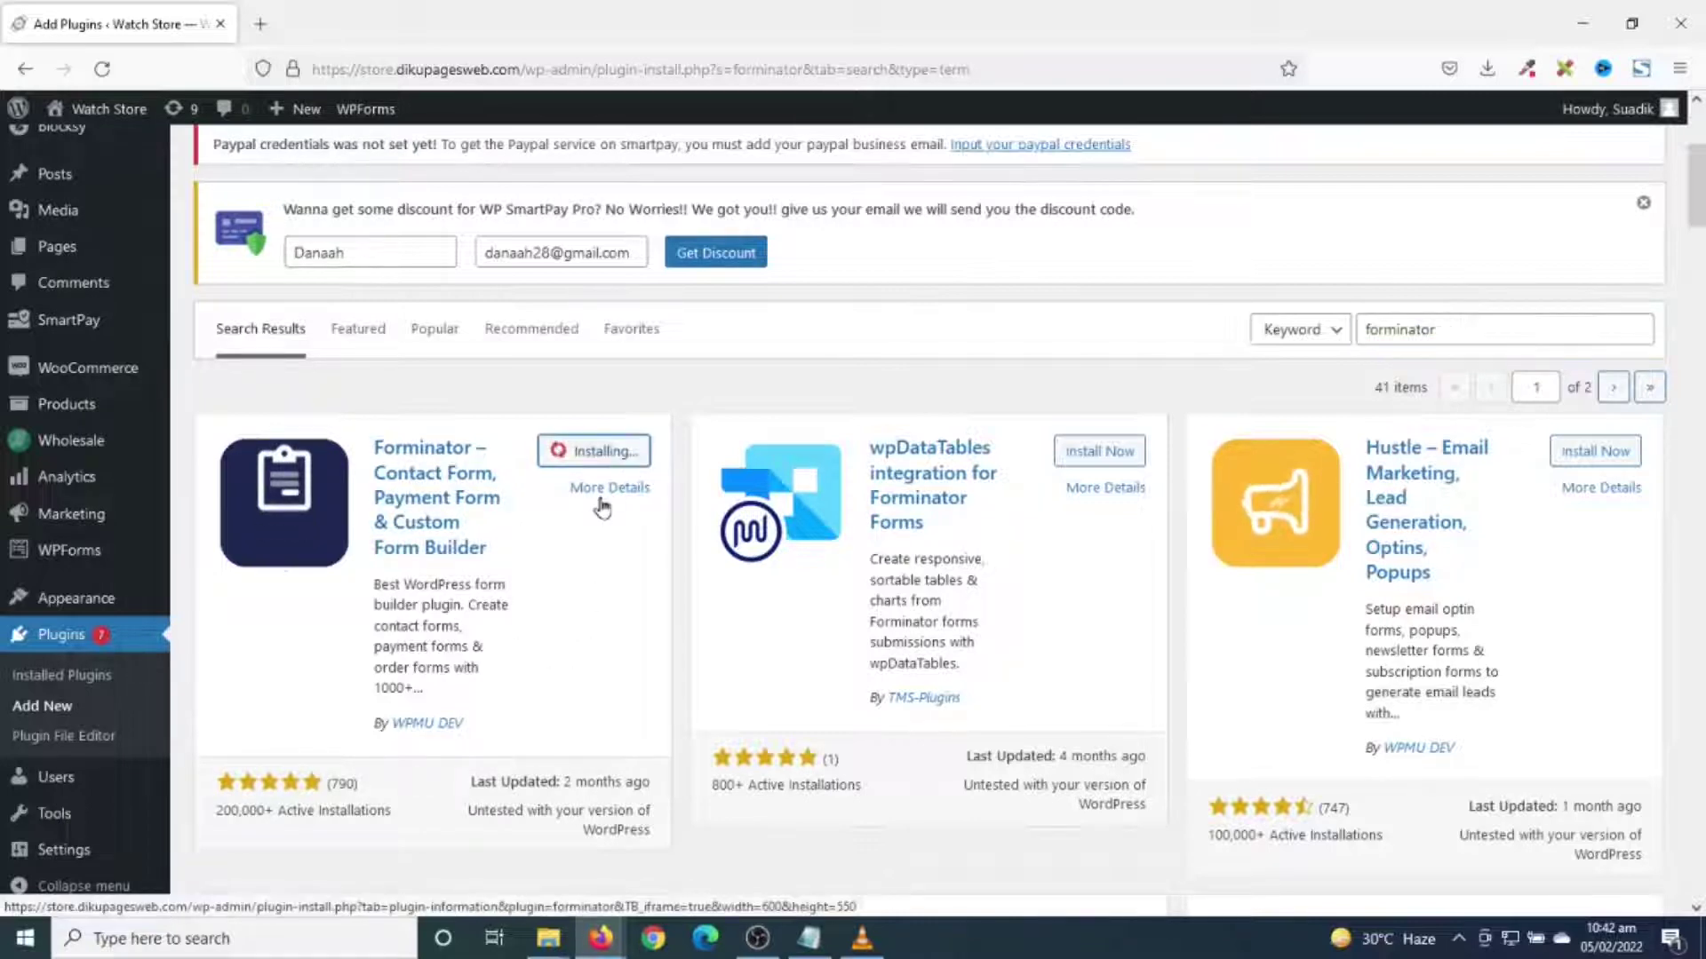
scroll(556, 595, "down", 1)
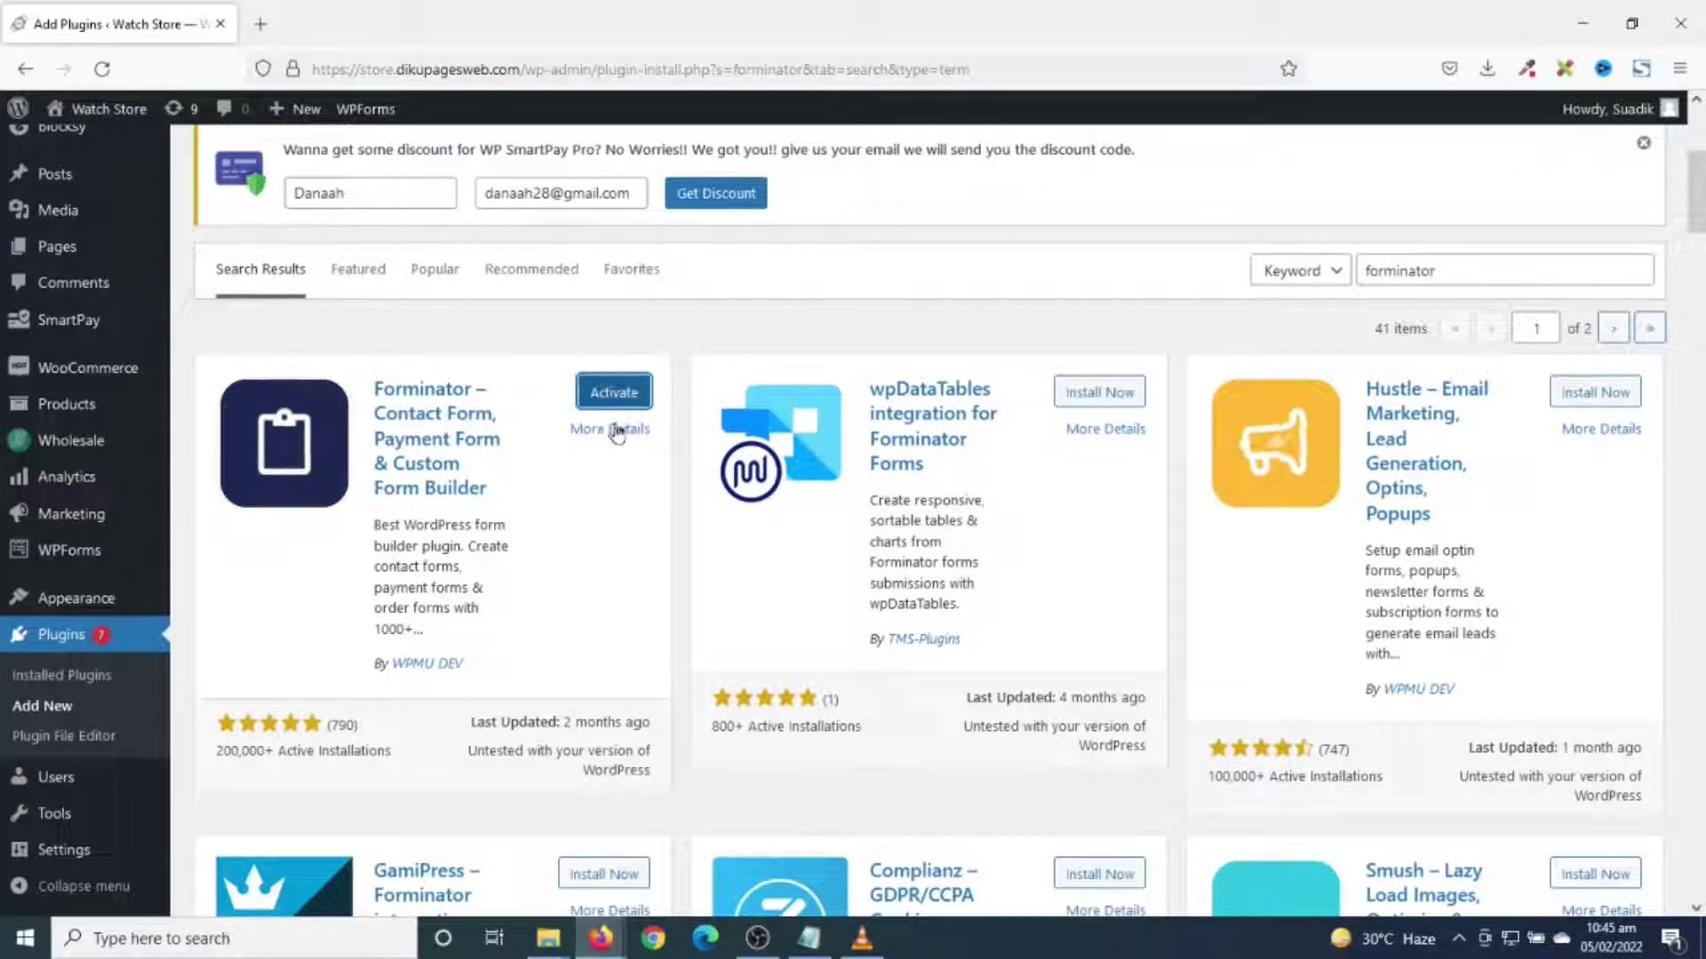
left_click(614, 391)
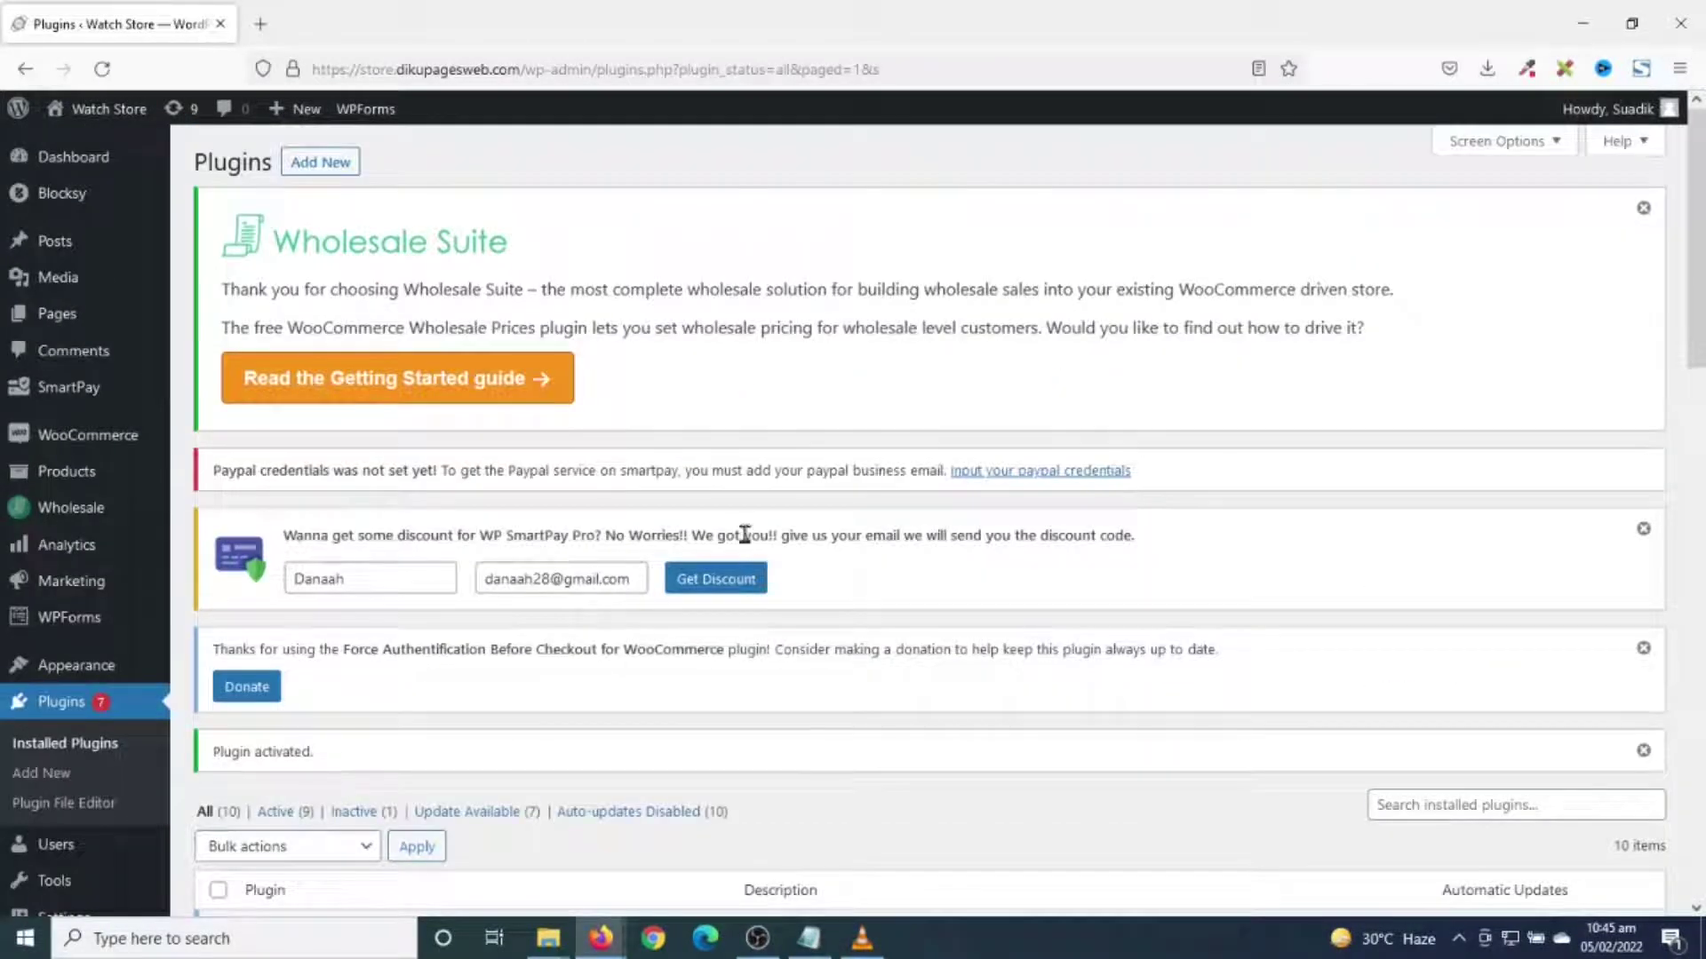
- Create a new Forminator form from the Contact Us template and name it "Job Application Form"
scroll(71, 426, "down", 4)
mouse_move(71, 850)
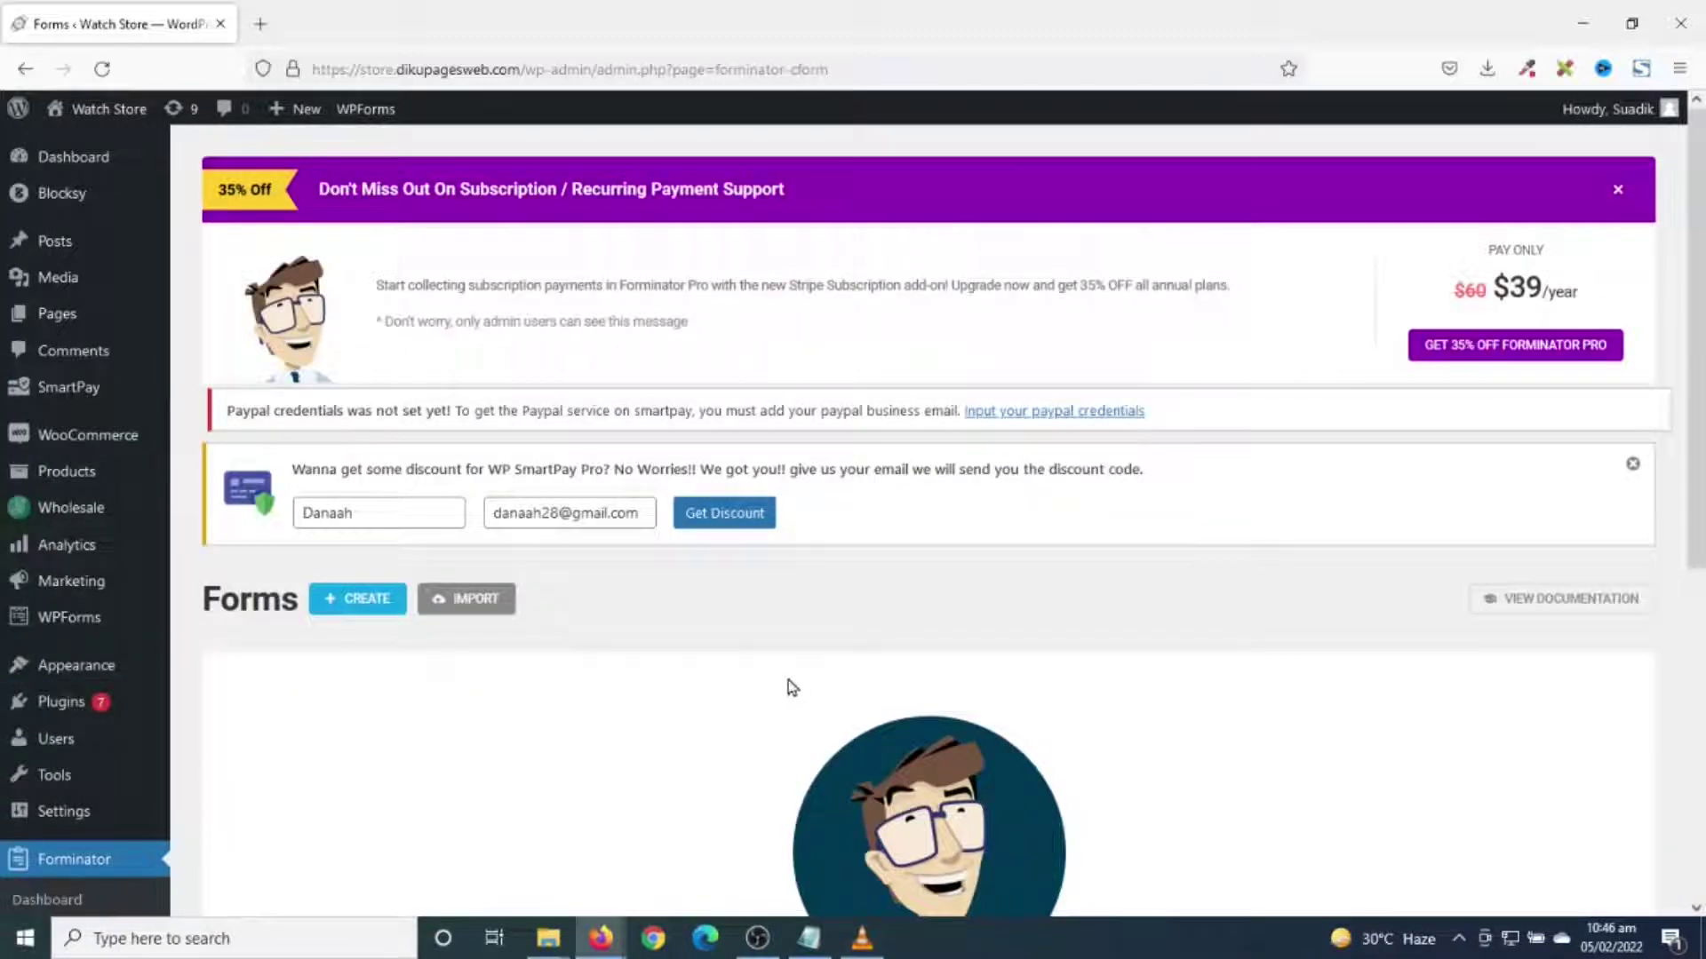
left_click(362, 604)
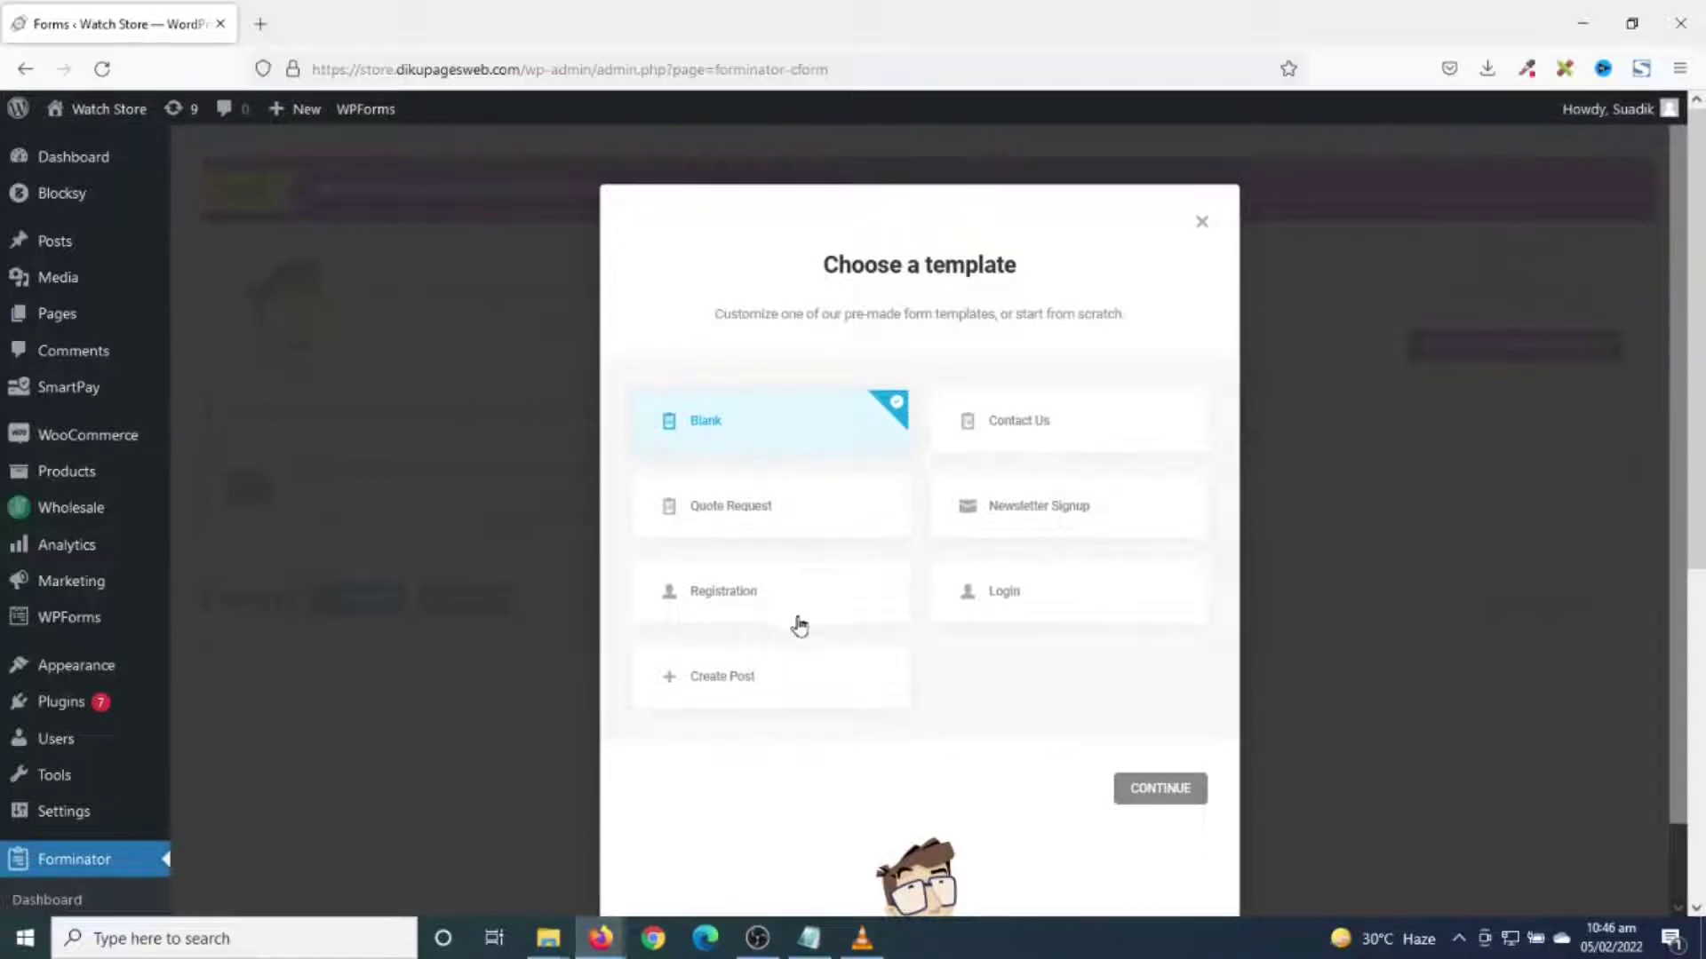
left_click(1036, 436)
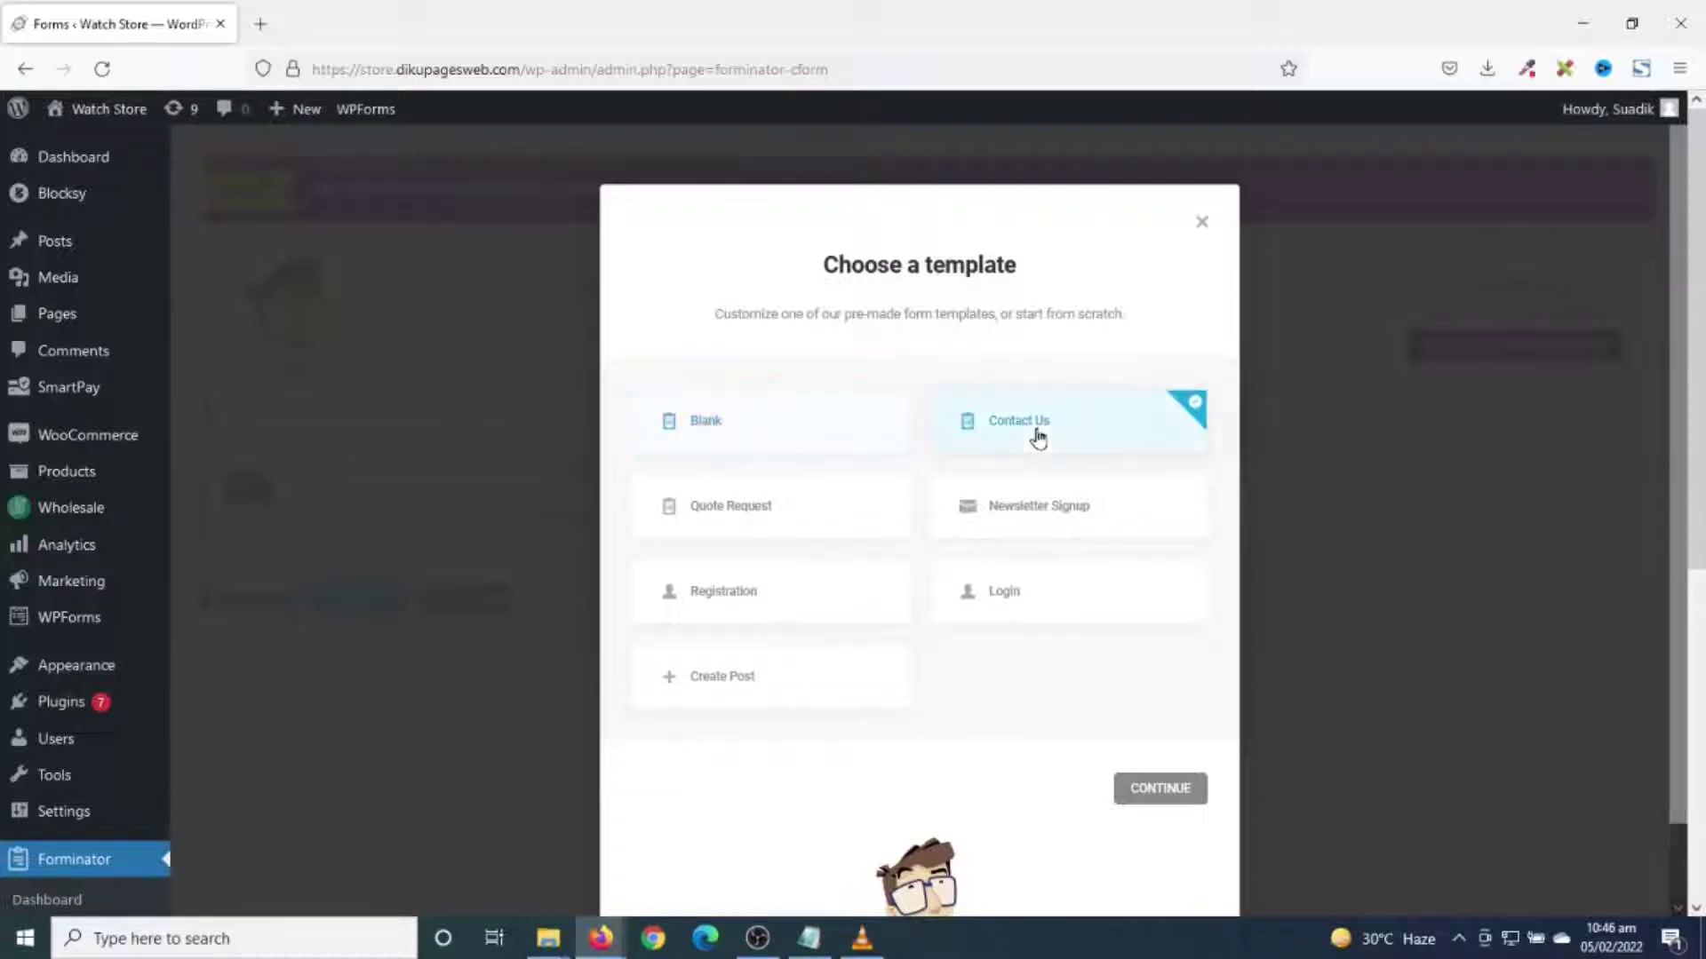
left_click(1153, 793)
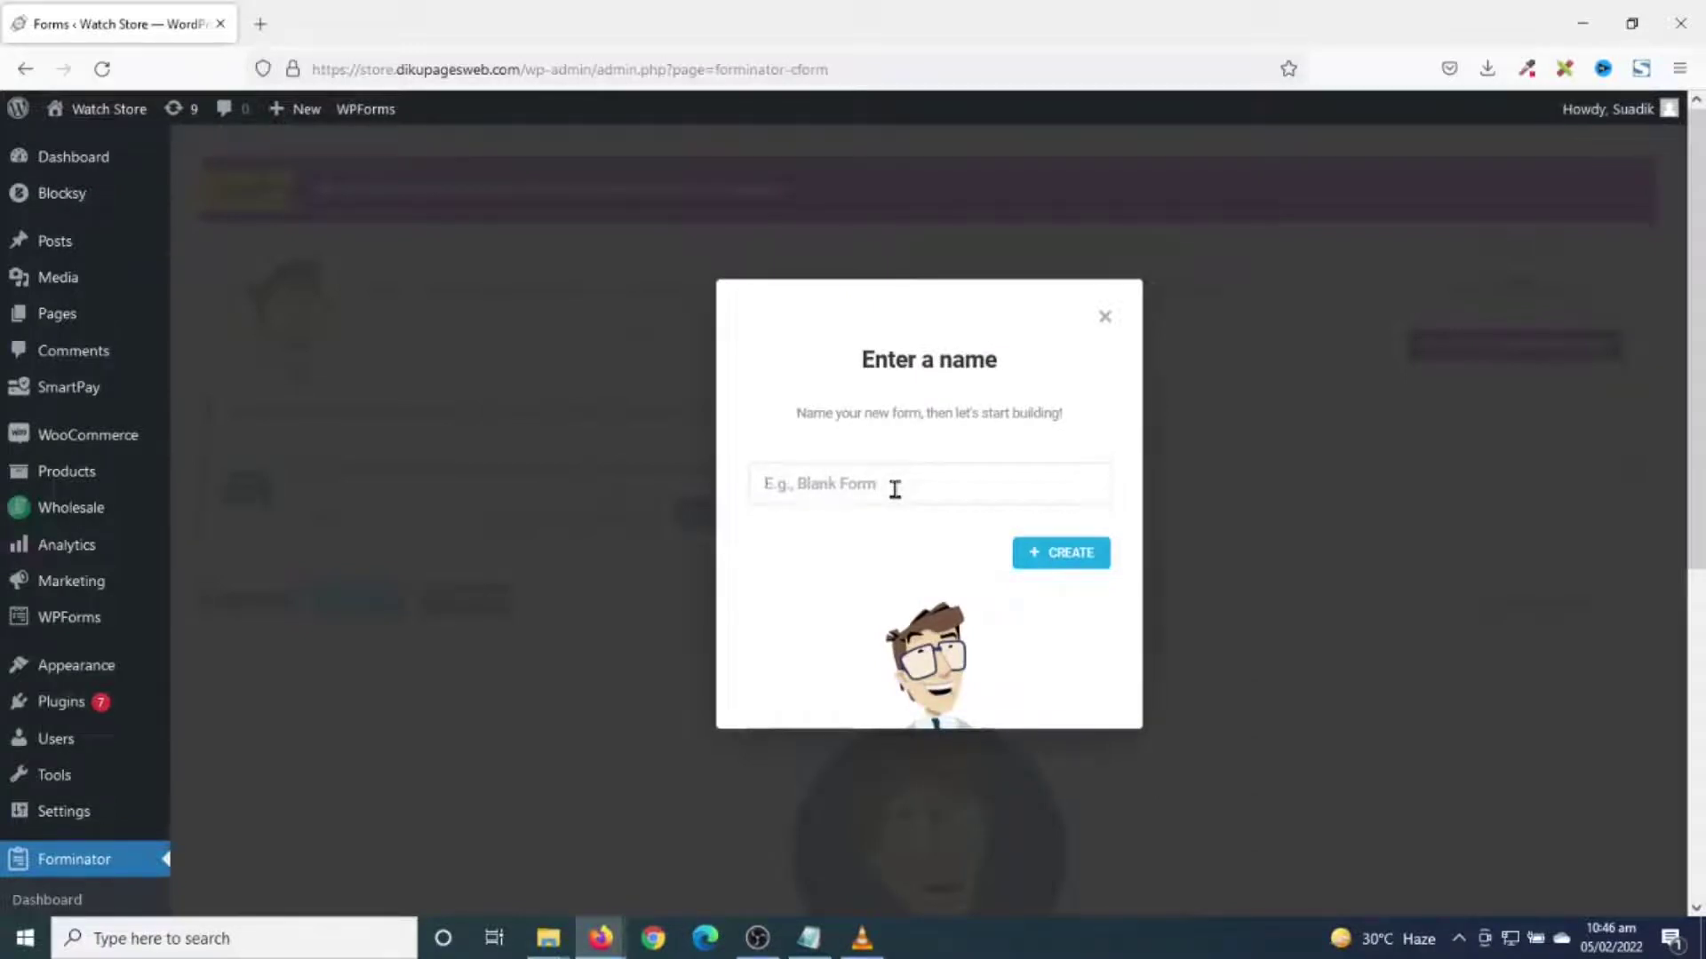
type("Job Application Form")
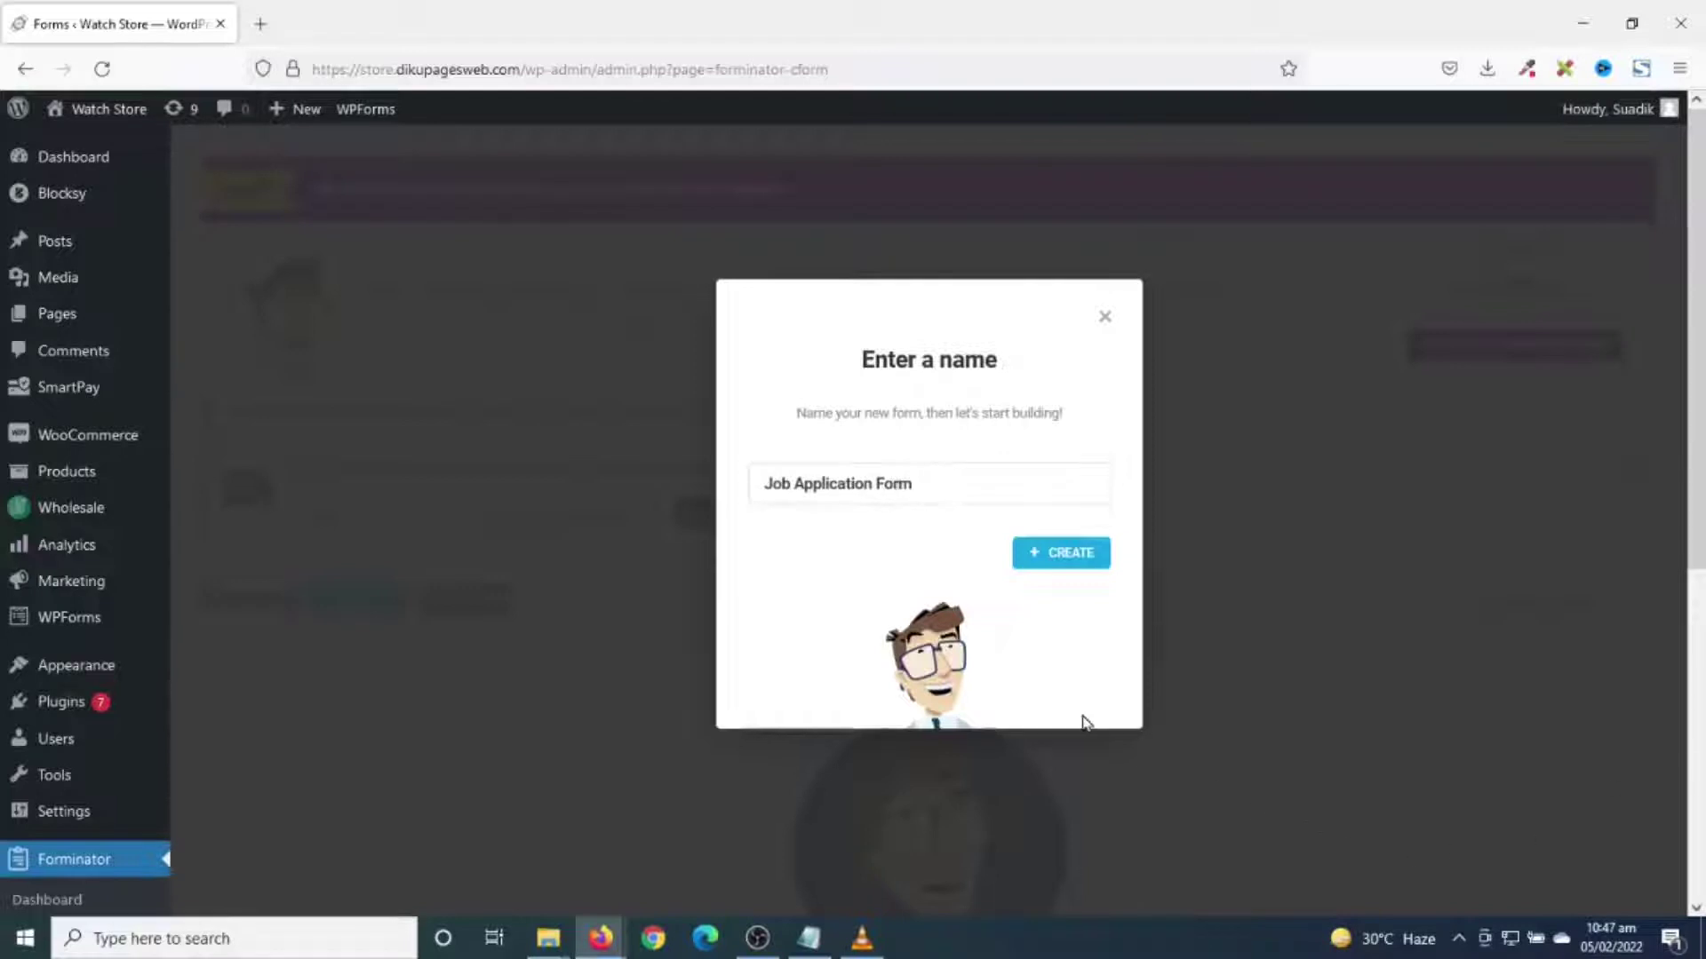
left_click(1030, 561)
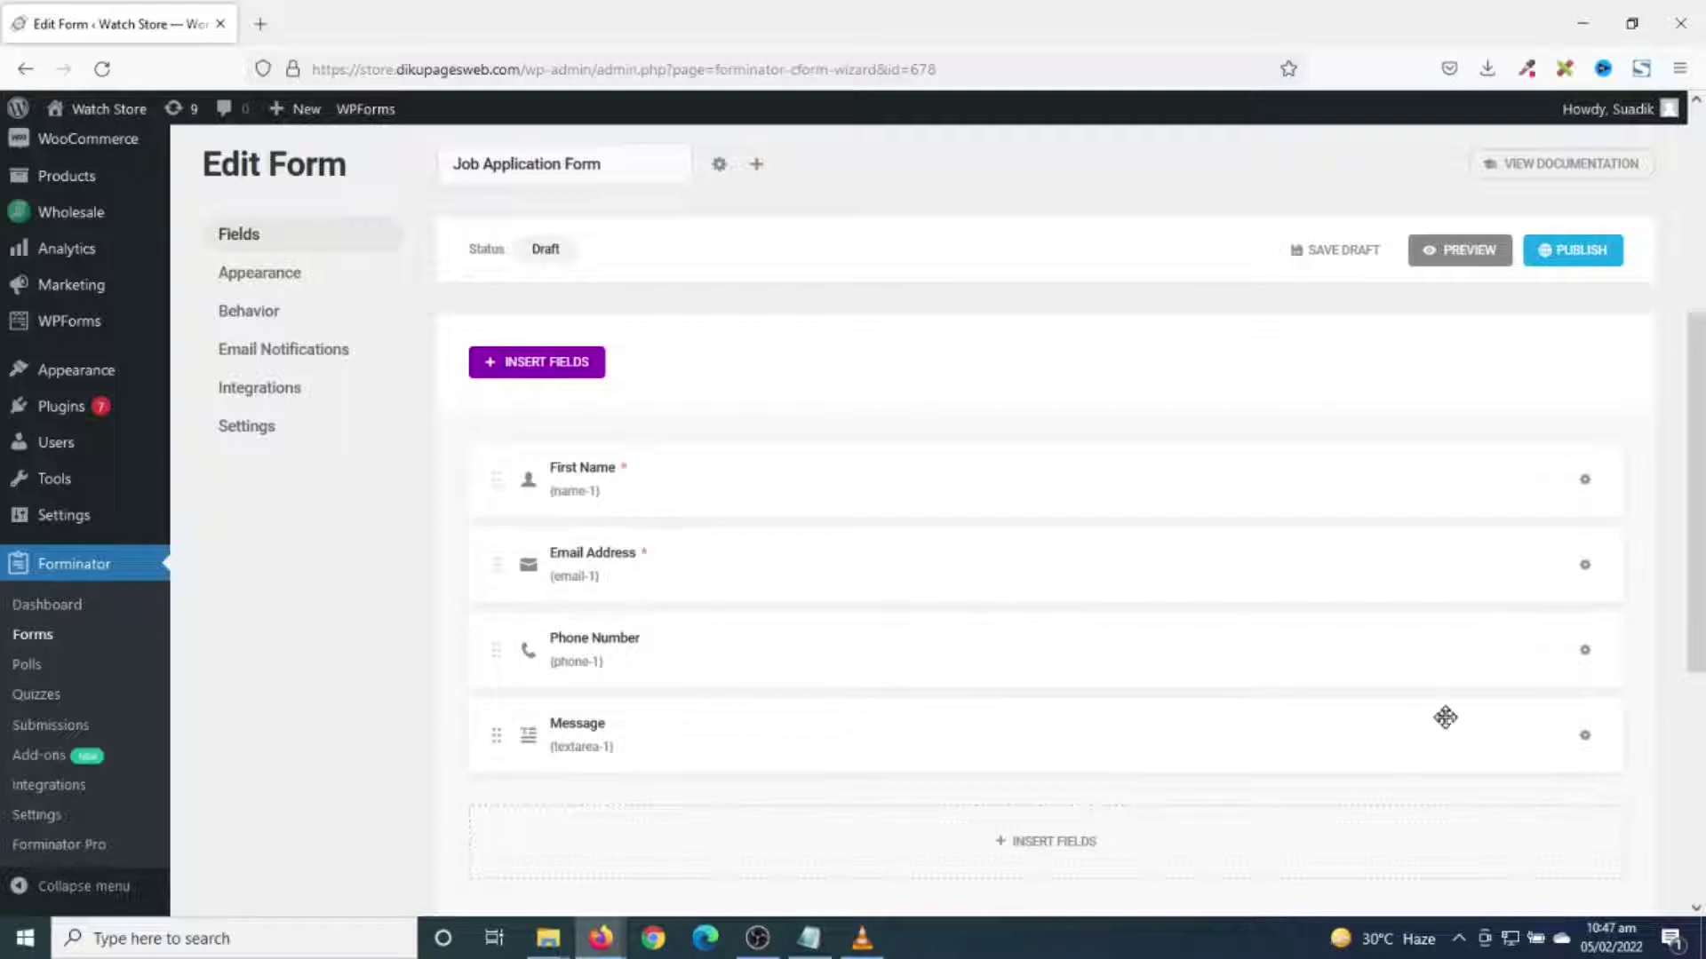
- Edit the form's Phone Number field and shorten its label to "Phone"
left_click(1586, 652)
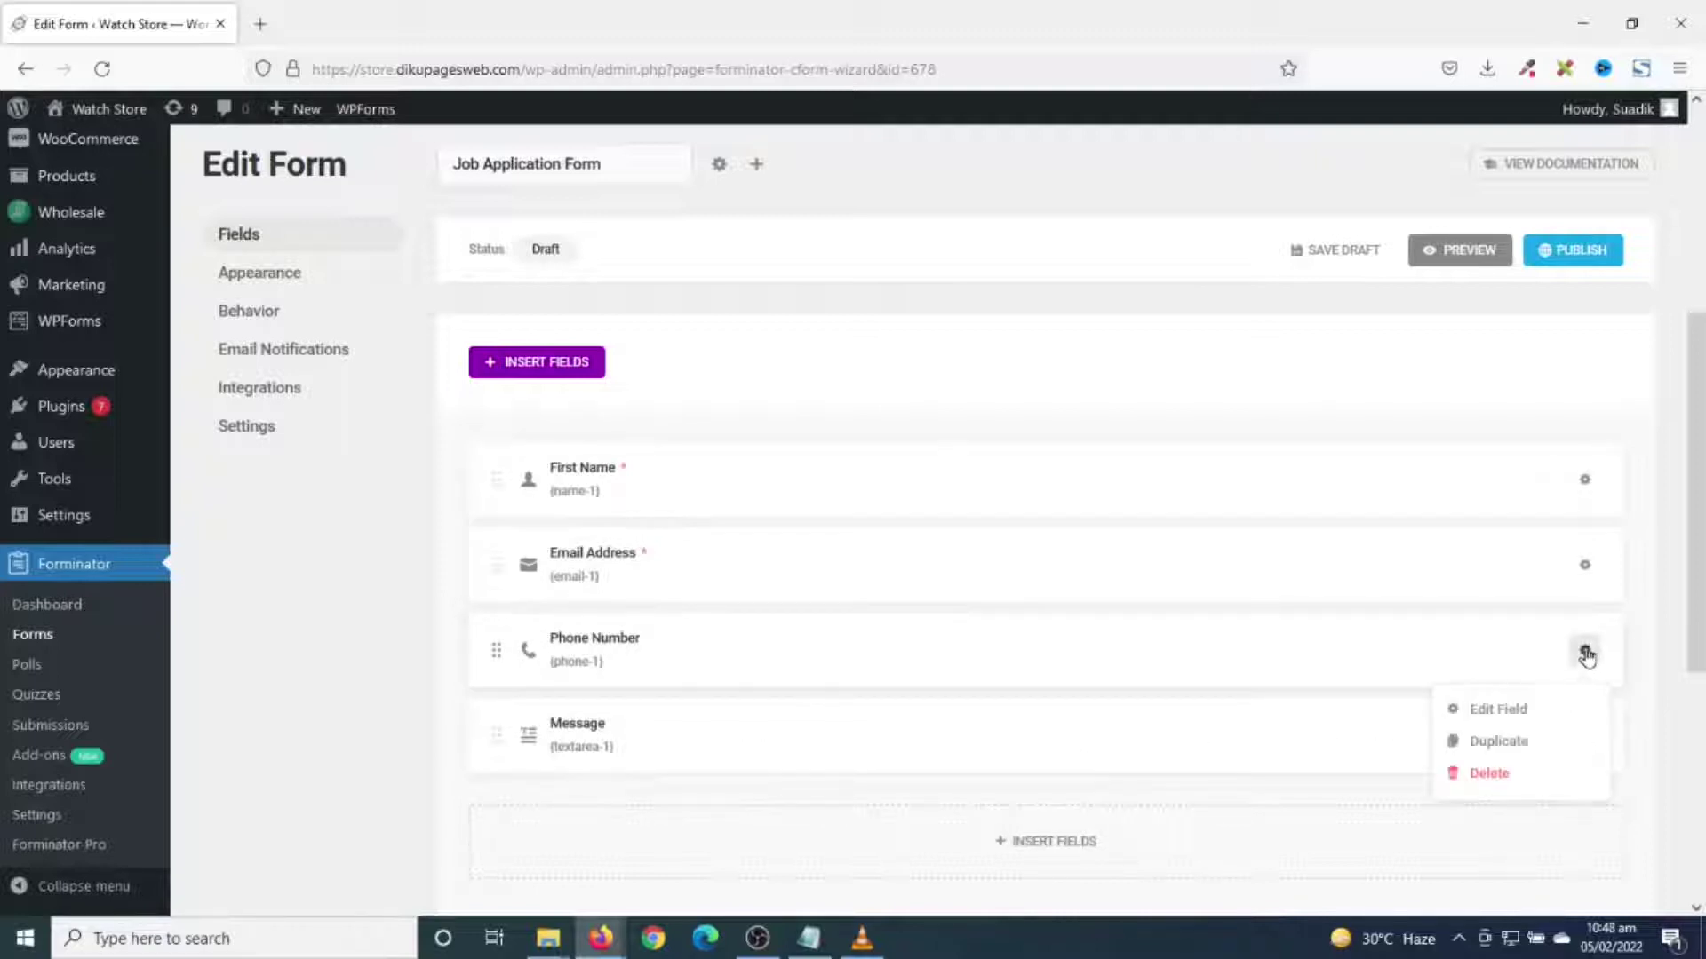
left_click(1498, 712)
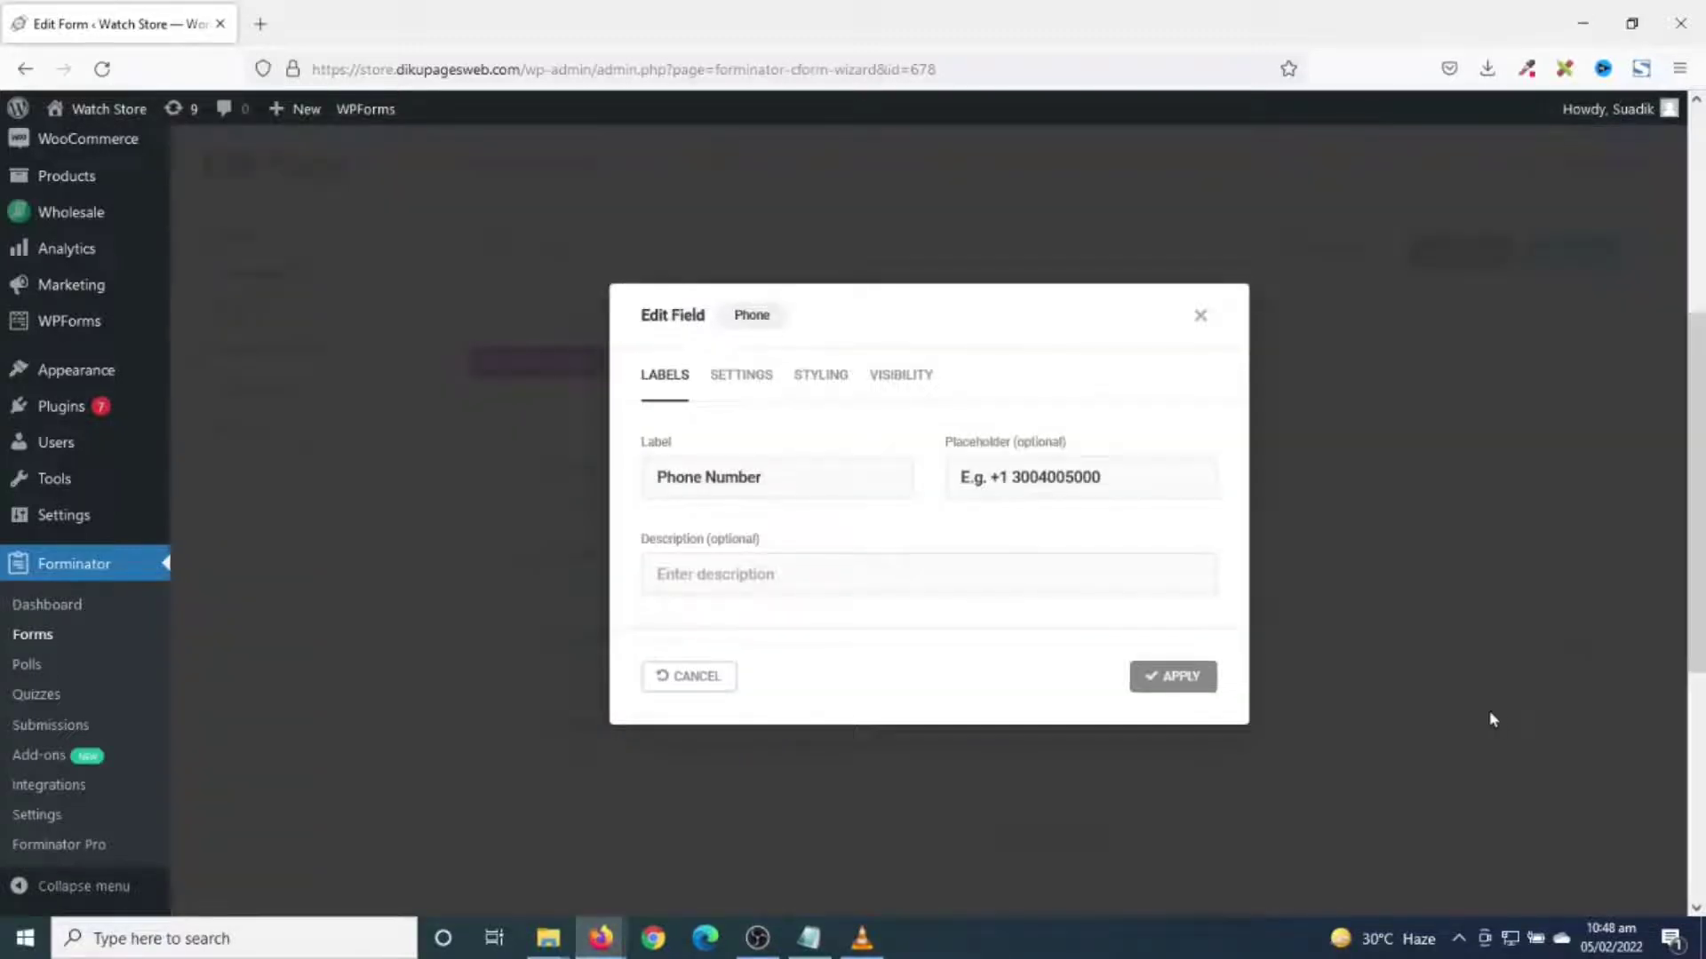
left_click_drag(826, 480, 632, 491)
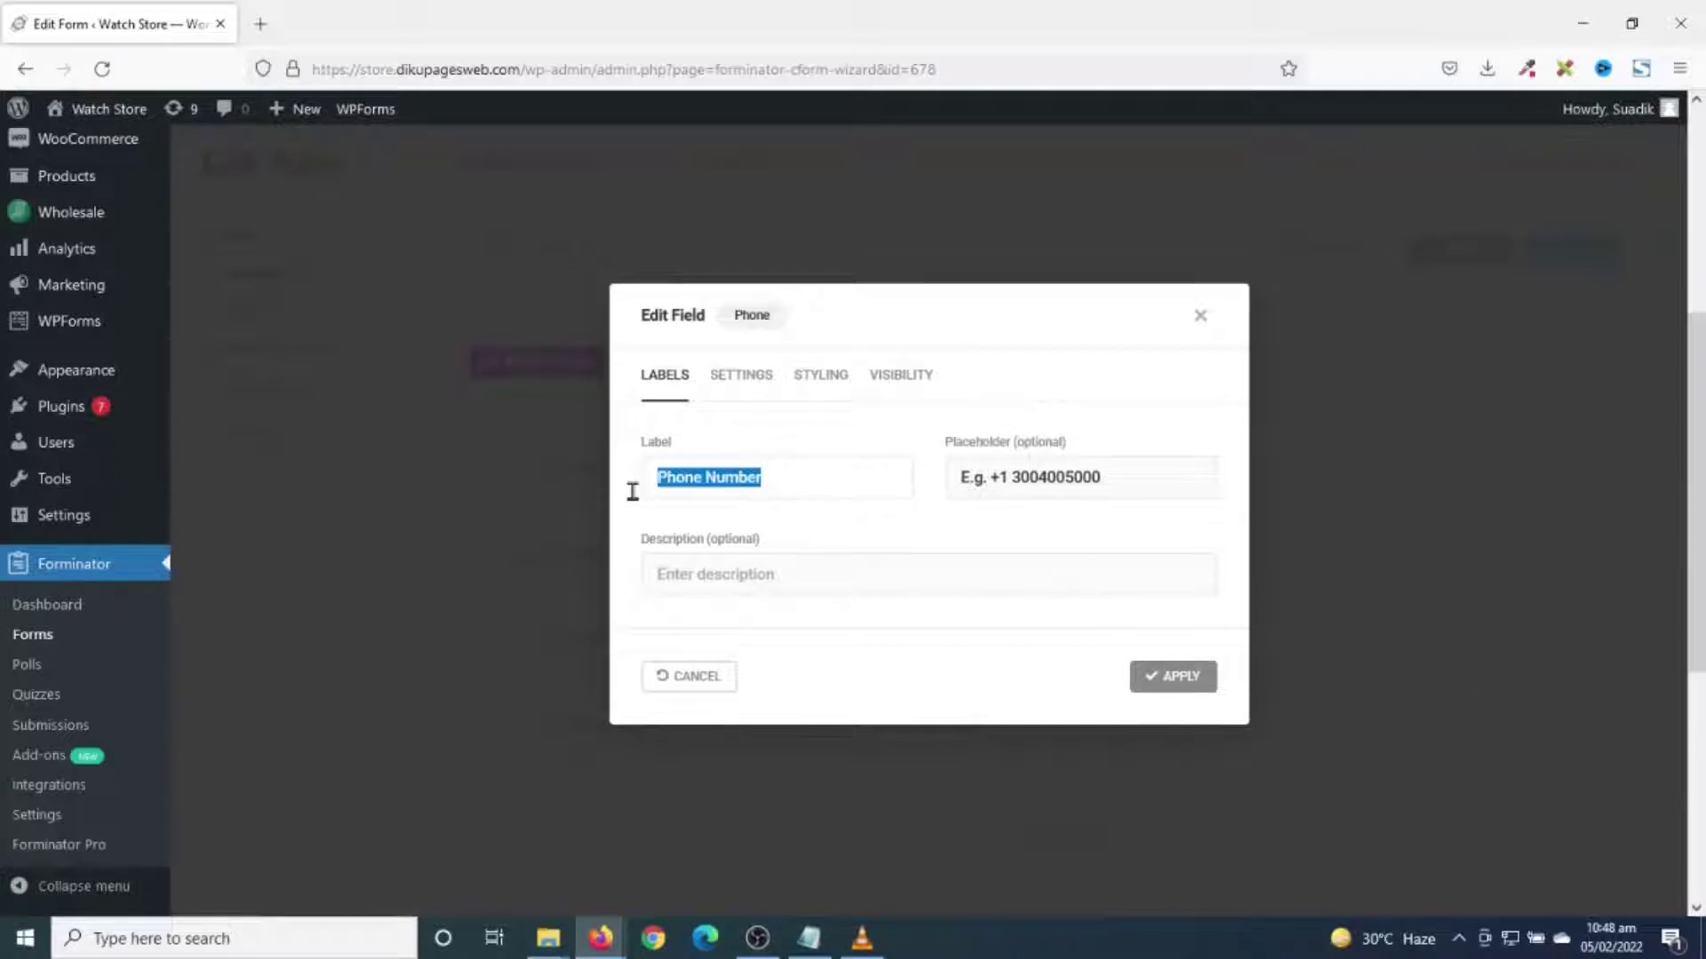
double_click(748, 481)
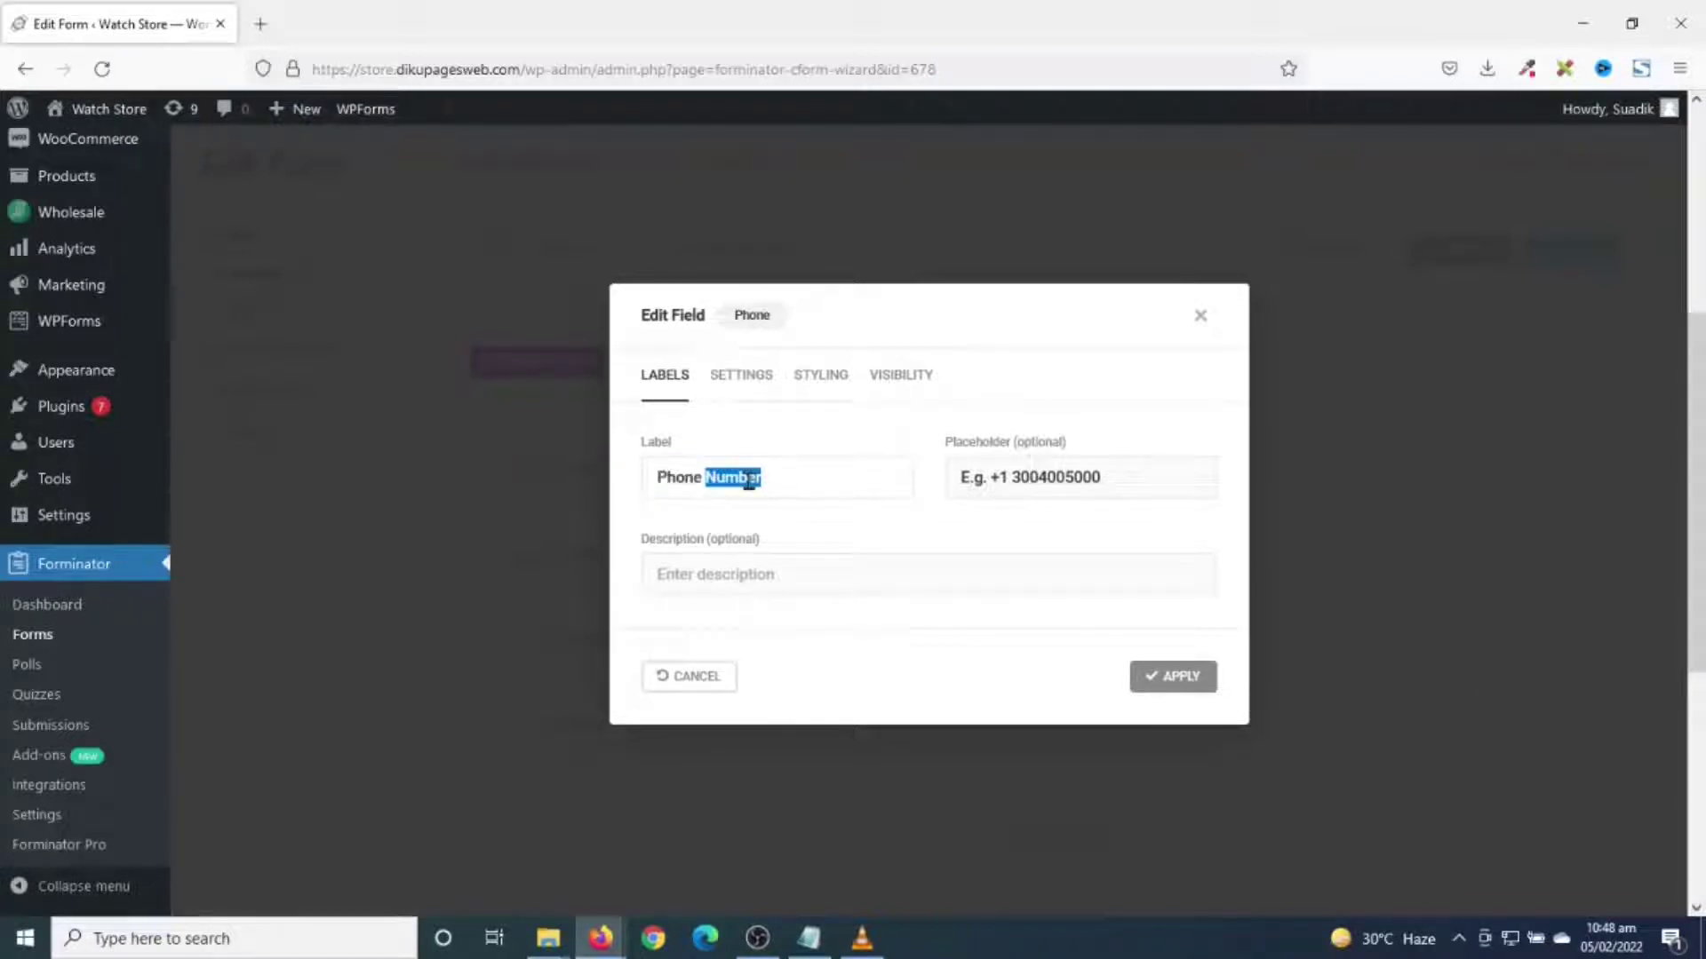
key("BackSpace")
left_click_drag(1163, 476, 843, 447)
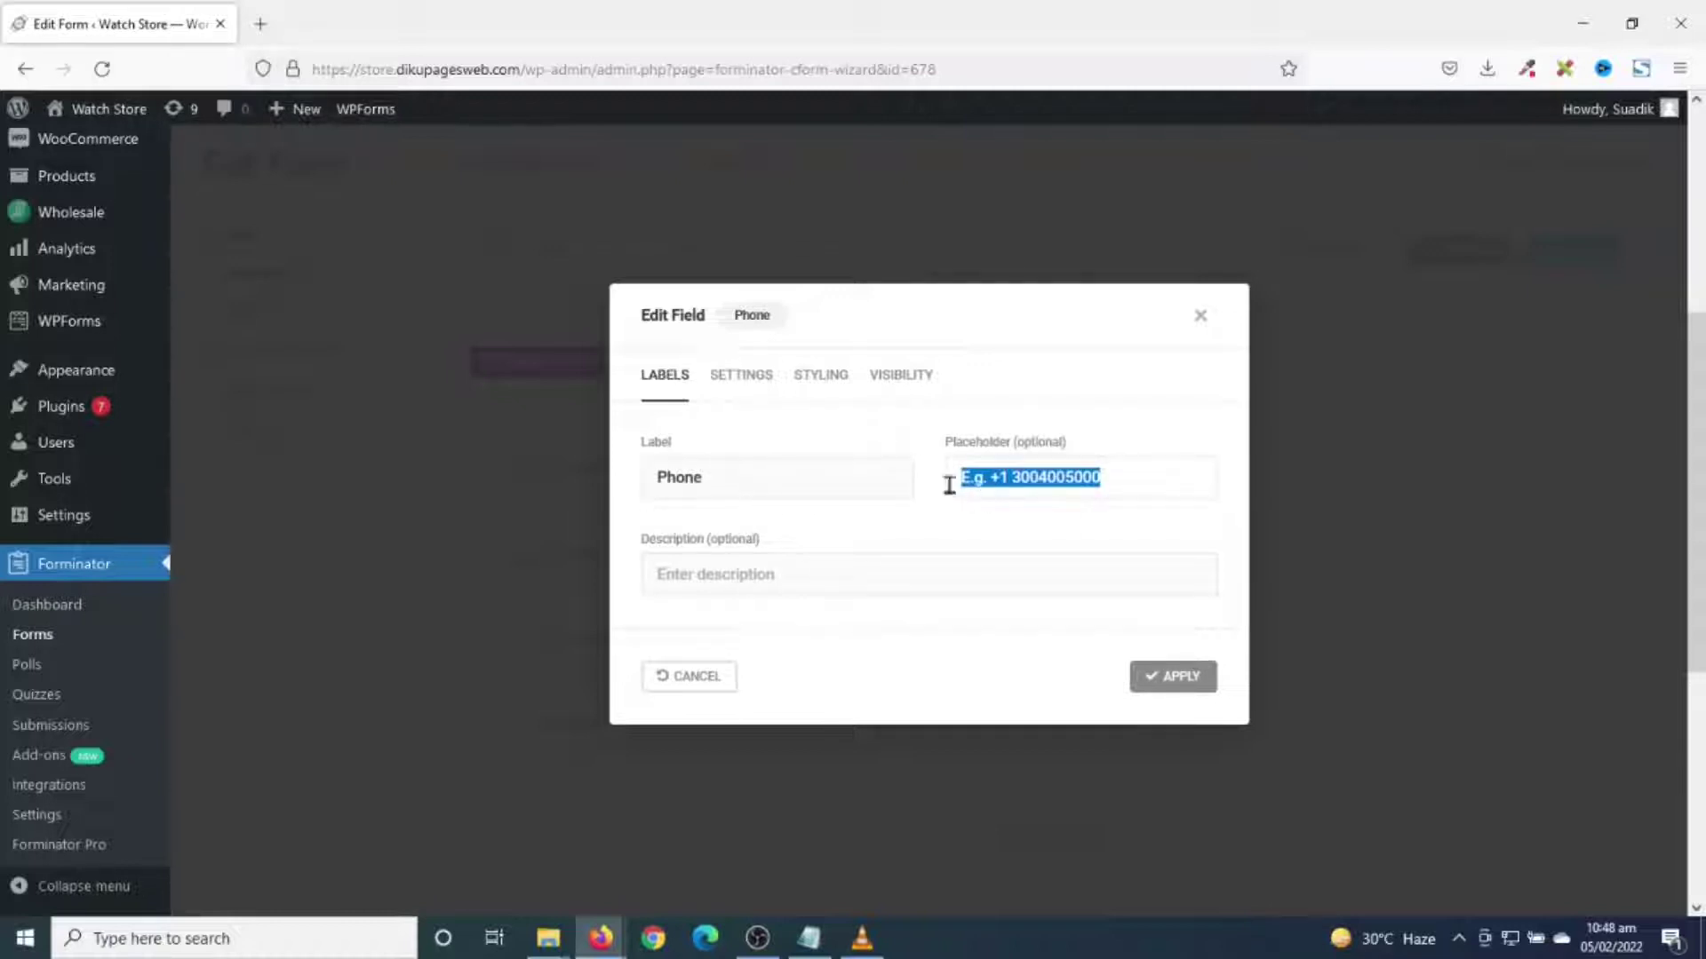
- Make the phone field required and apply the field changes
left_click(737, 374)
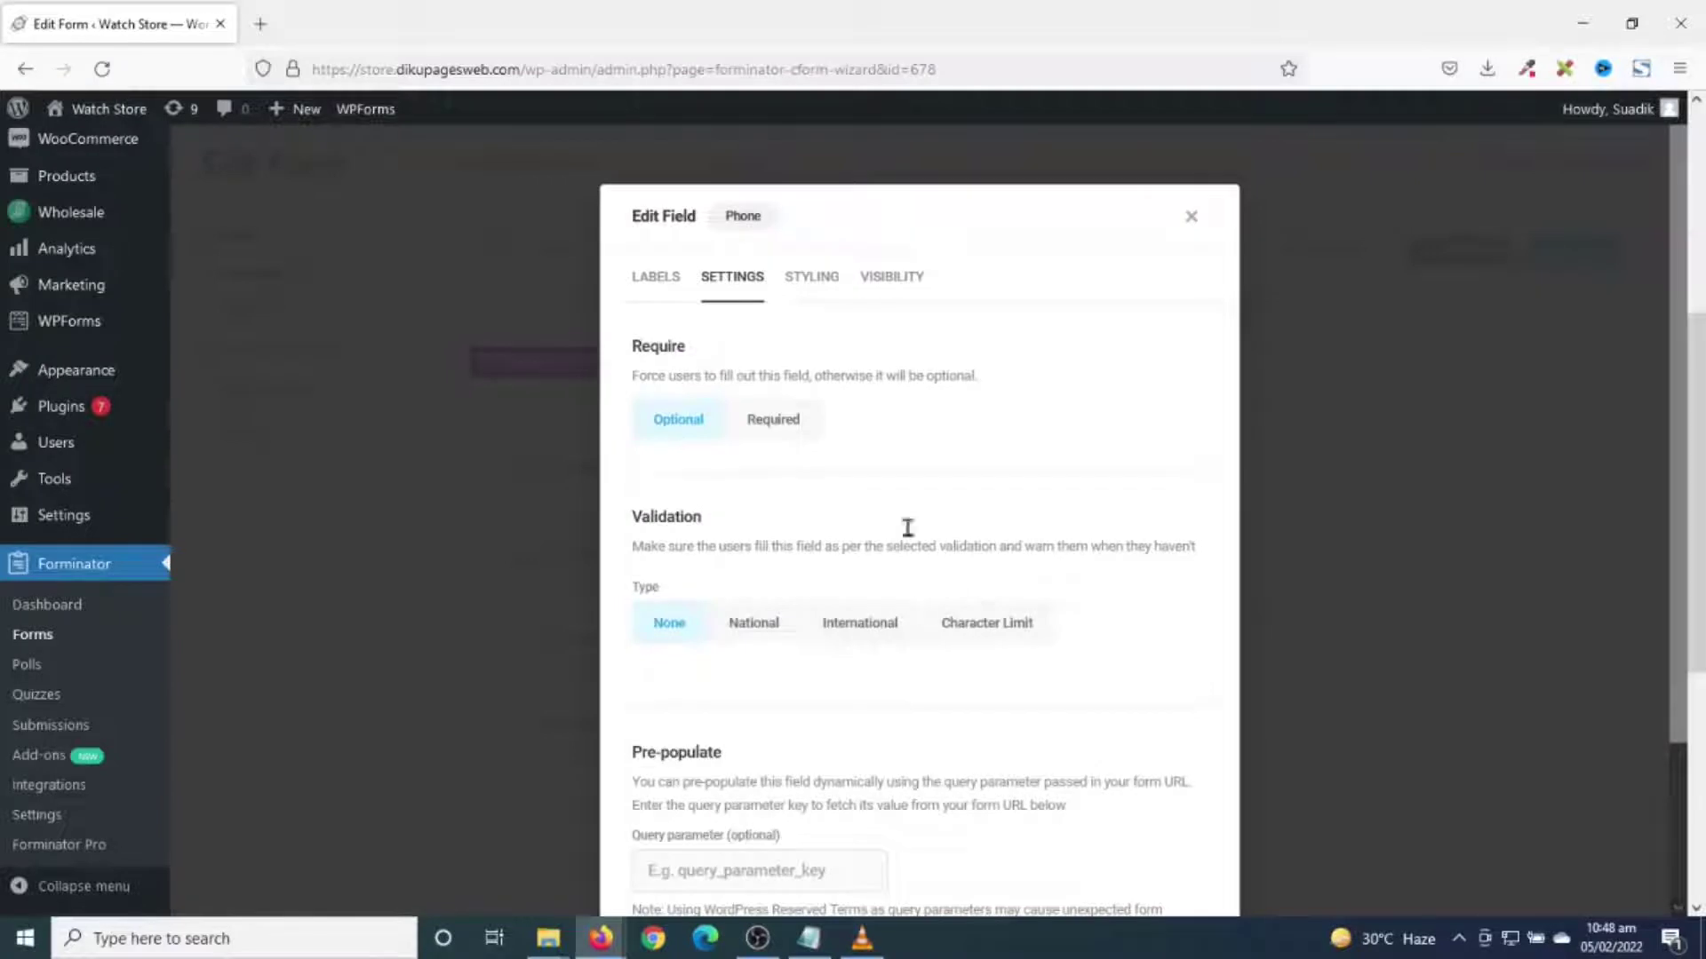
left_click(783, 423)
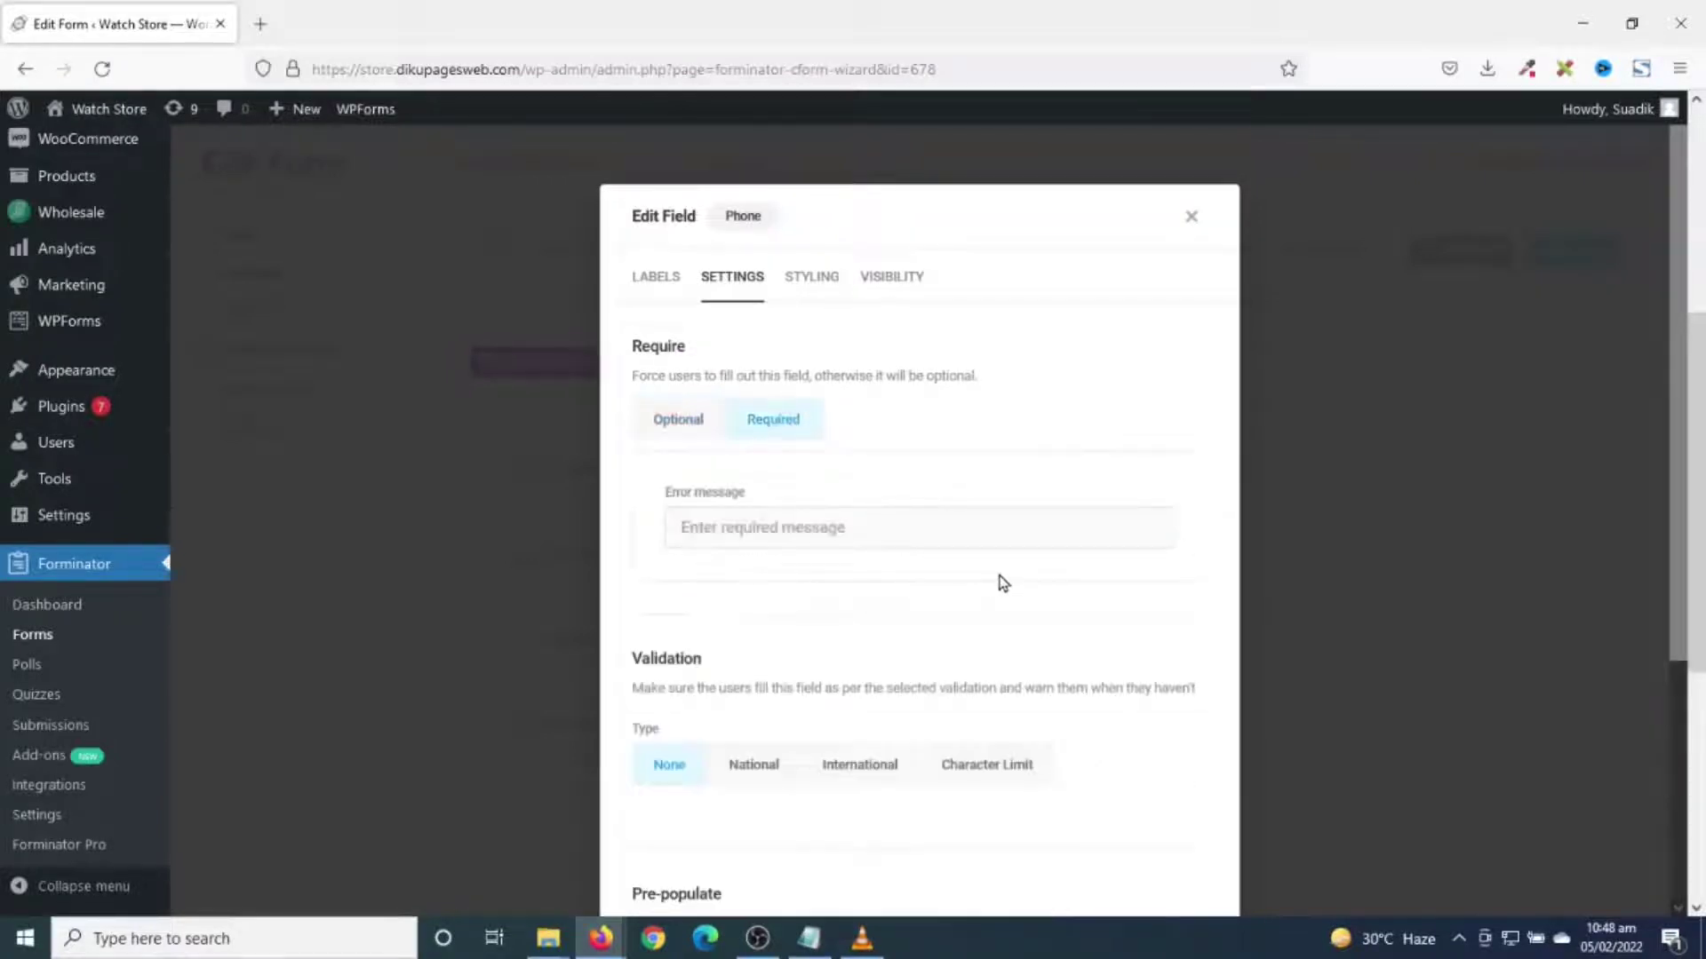
scroll(1007, 591, "down", 4)
left_click(1154, 840)
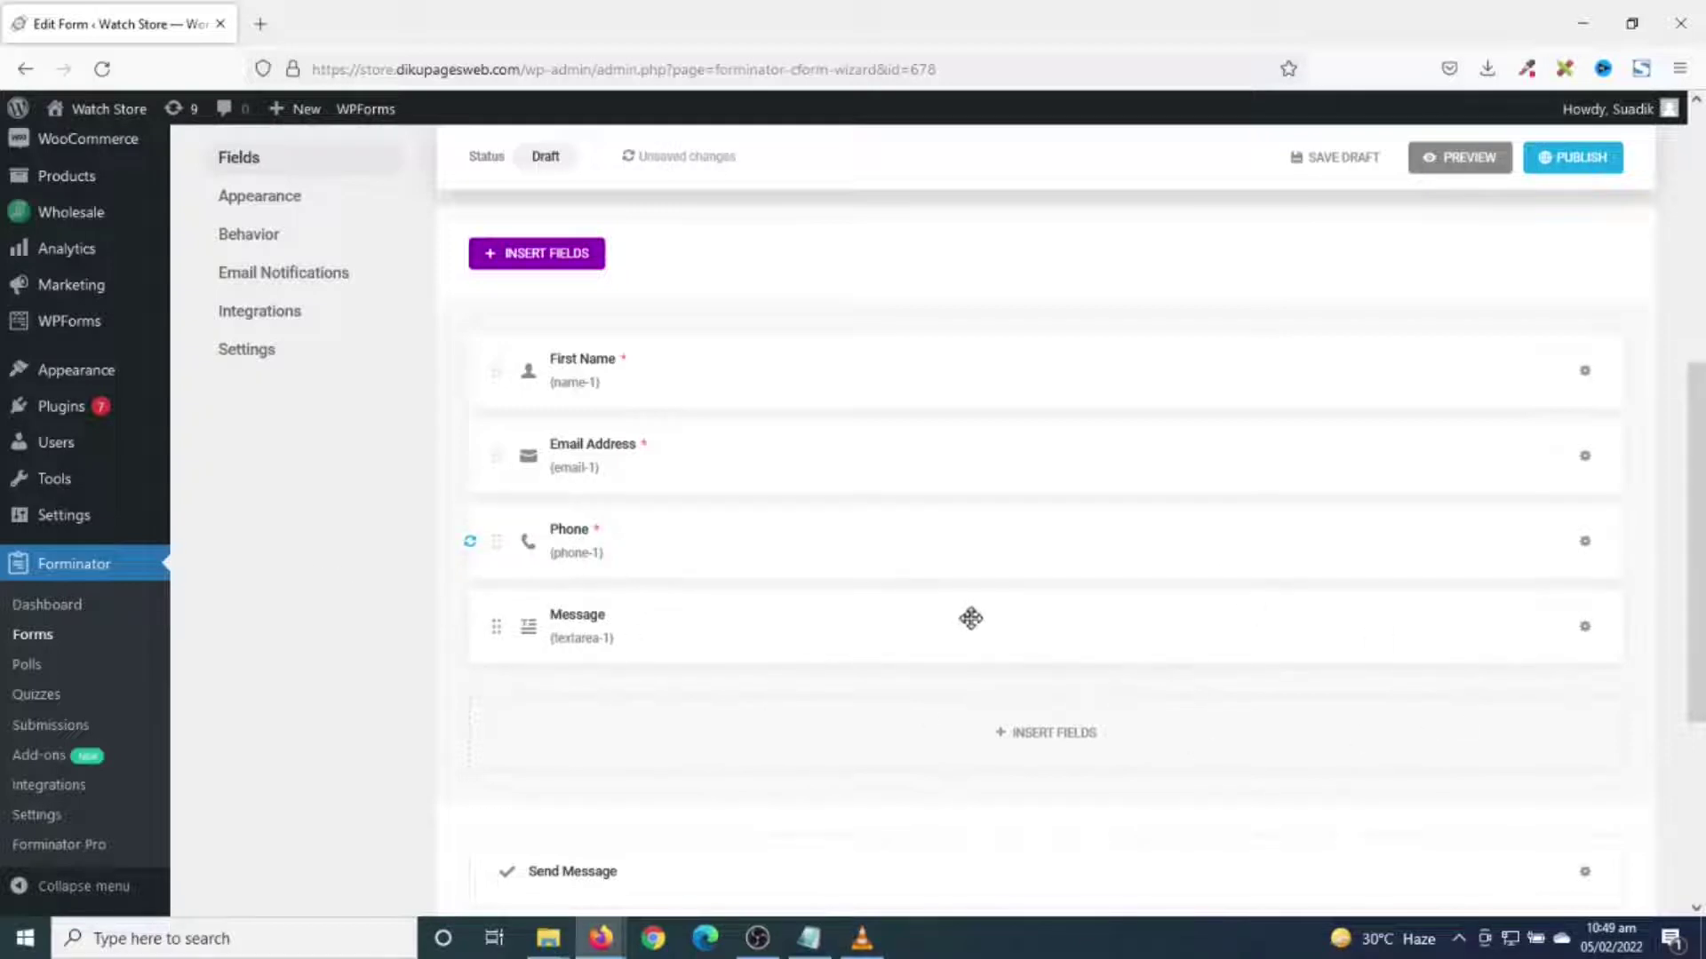
- Relabel the Message field as "Career goal" and set its placeholder to "Enter your career goal..."
left_click(1583, 627)
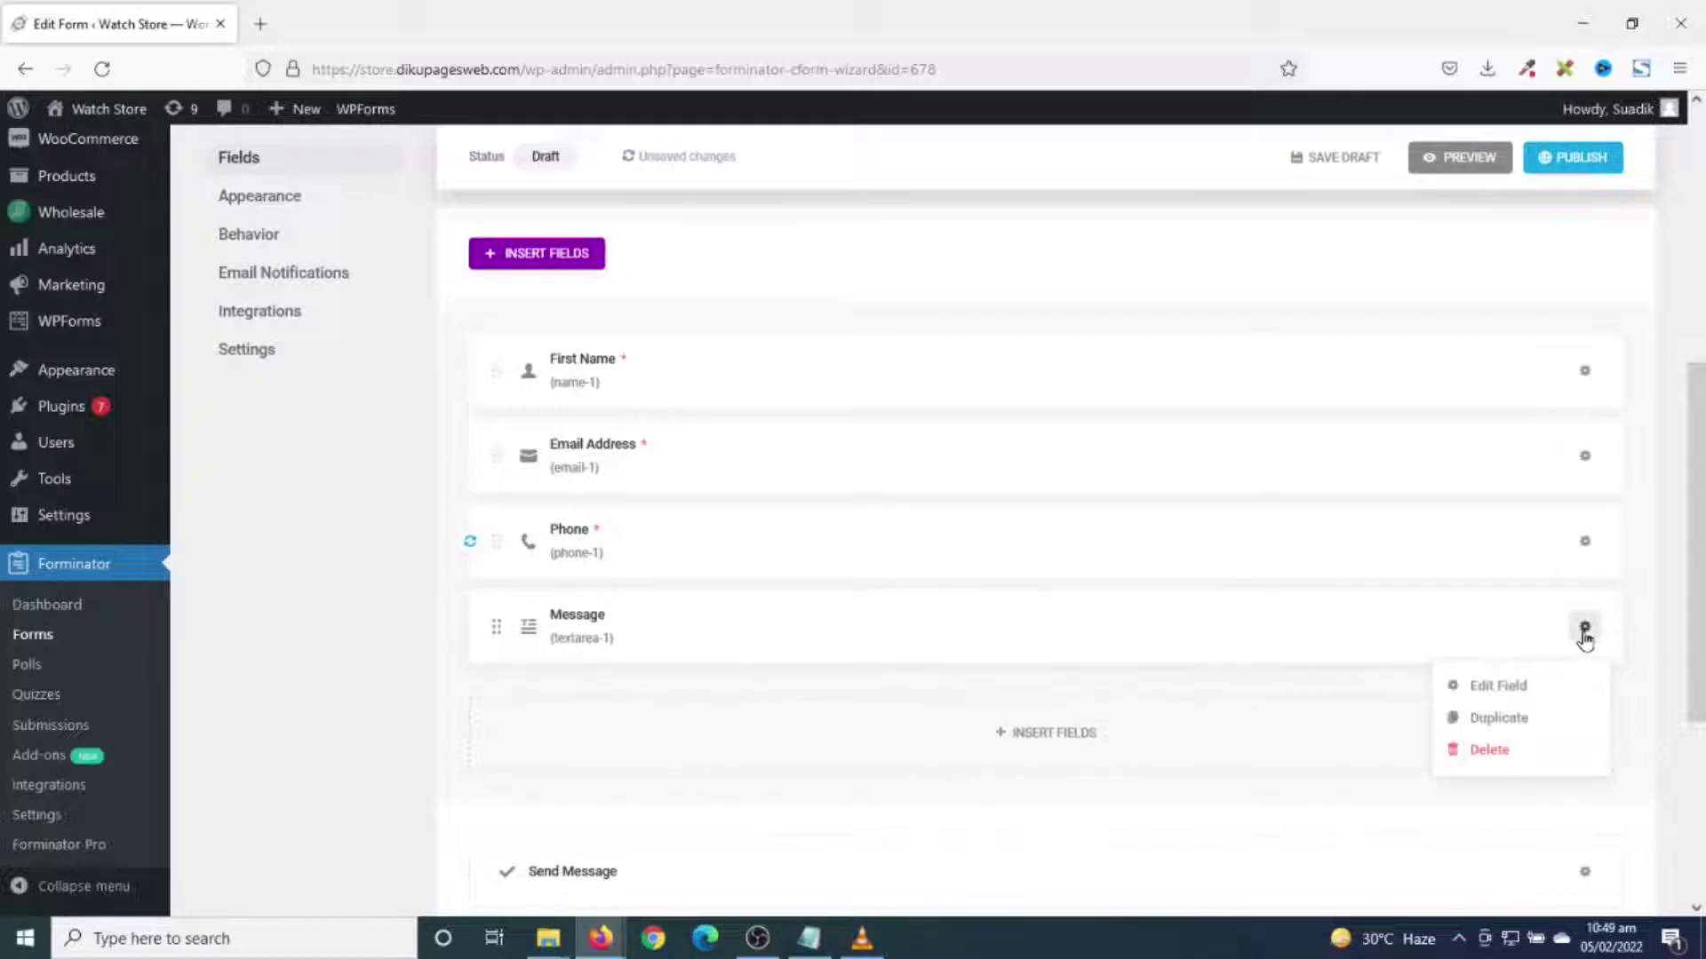
left_click(1501, 686)
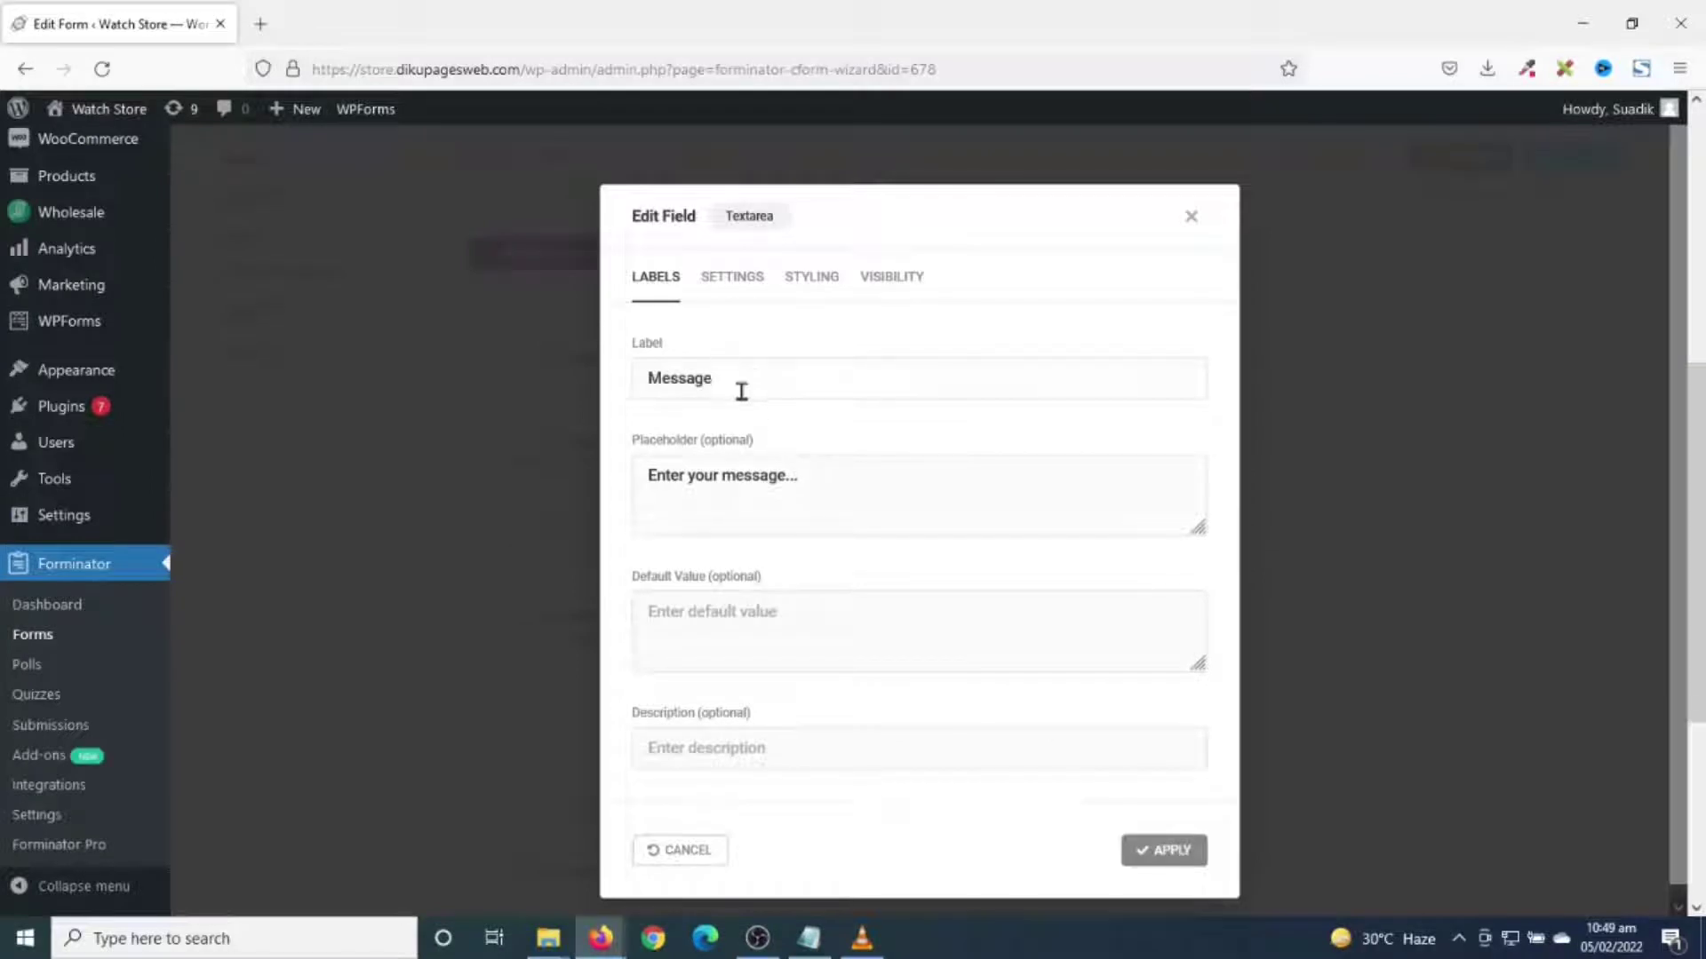
left_click_drag(705, 379, 484, 391)
type("Career G")
key("BackSpace")
type("goal")
double_click(747, 476)
type("ca")
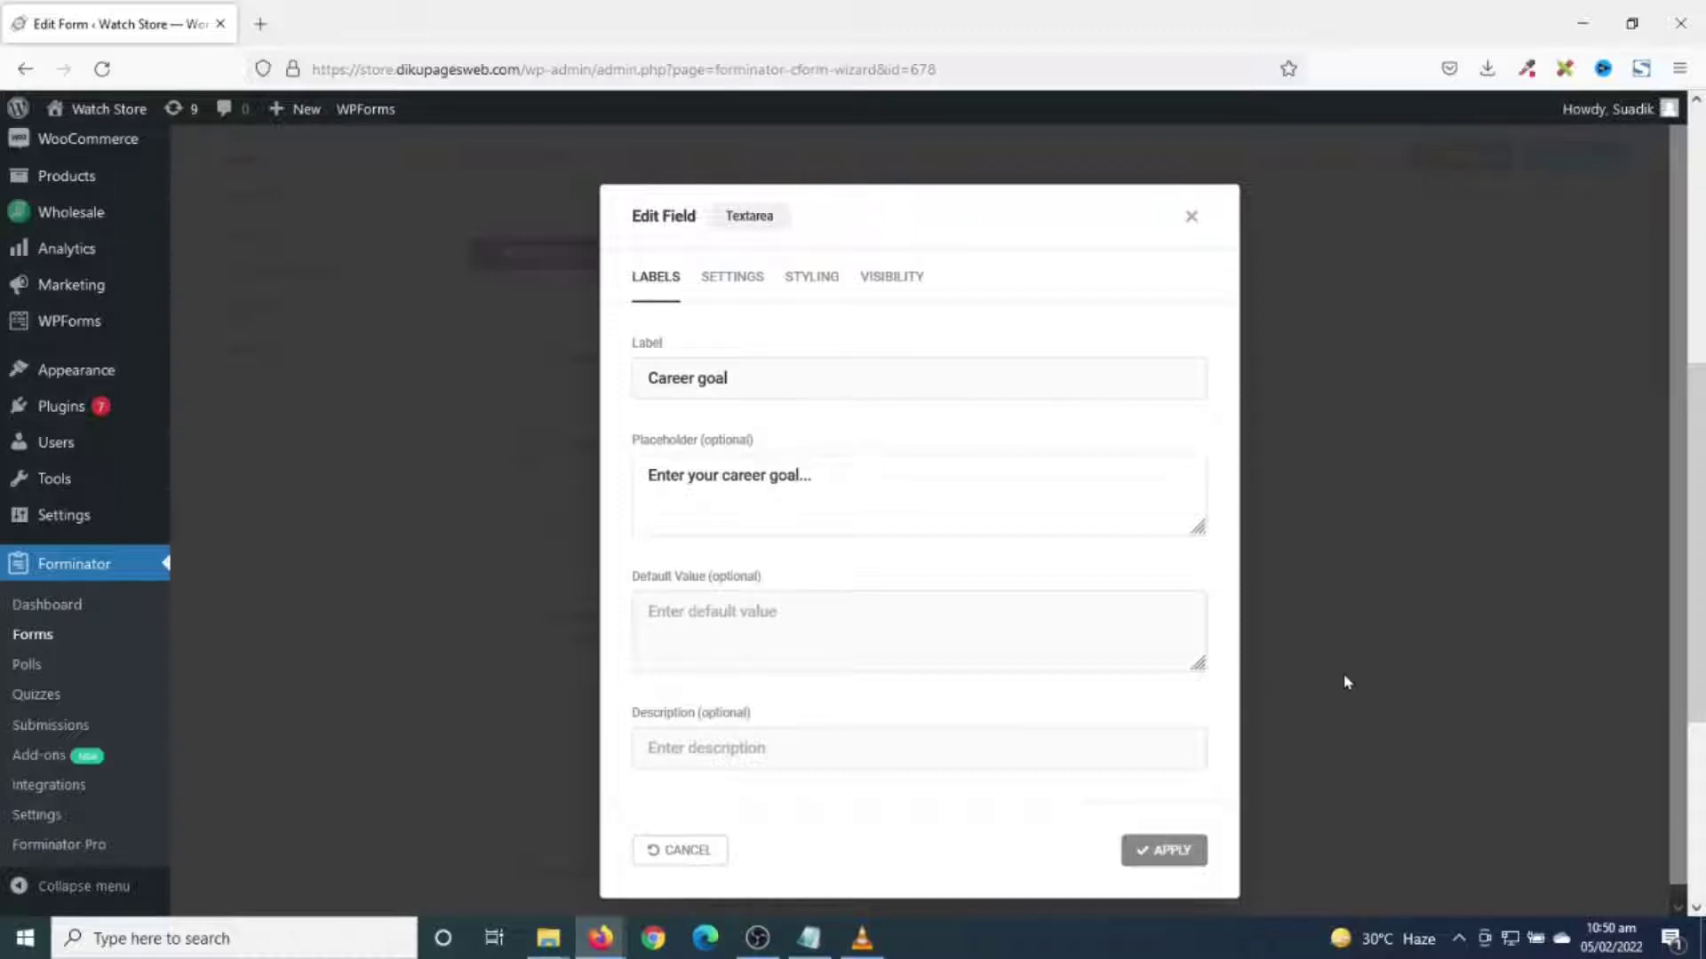
left_click(1155, 858)
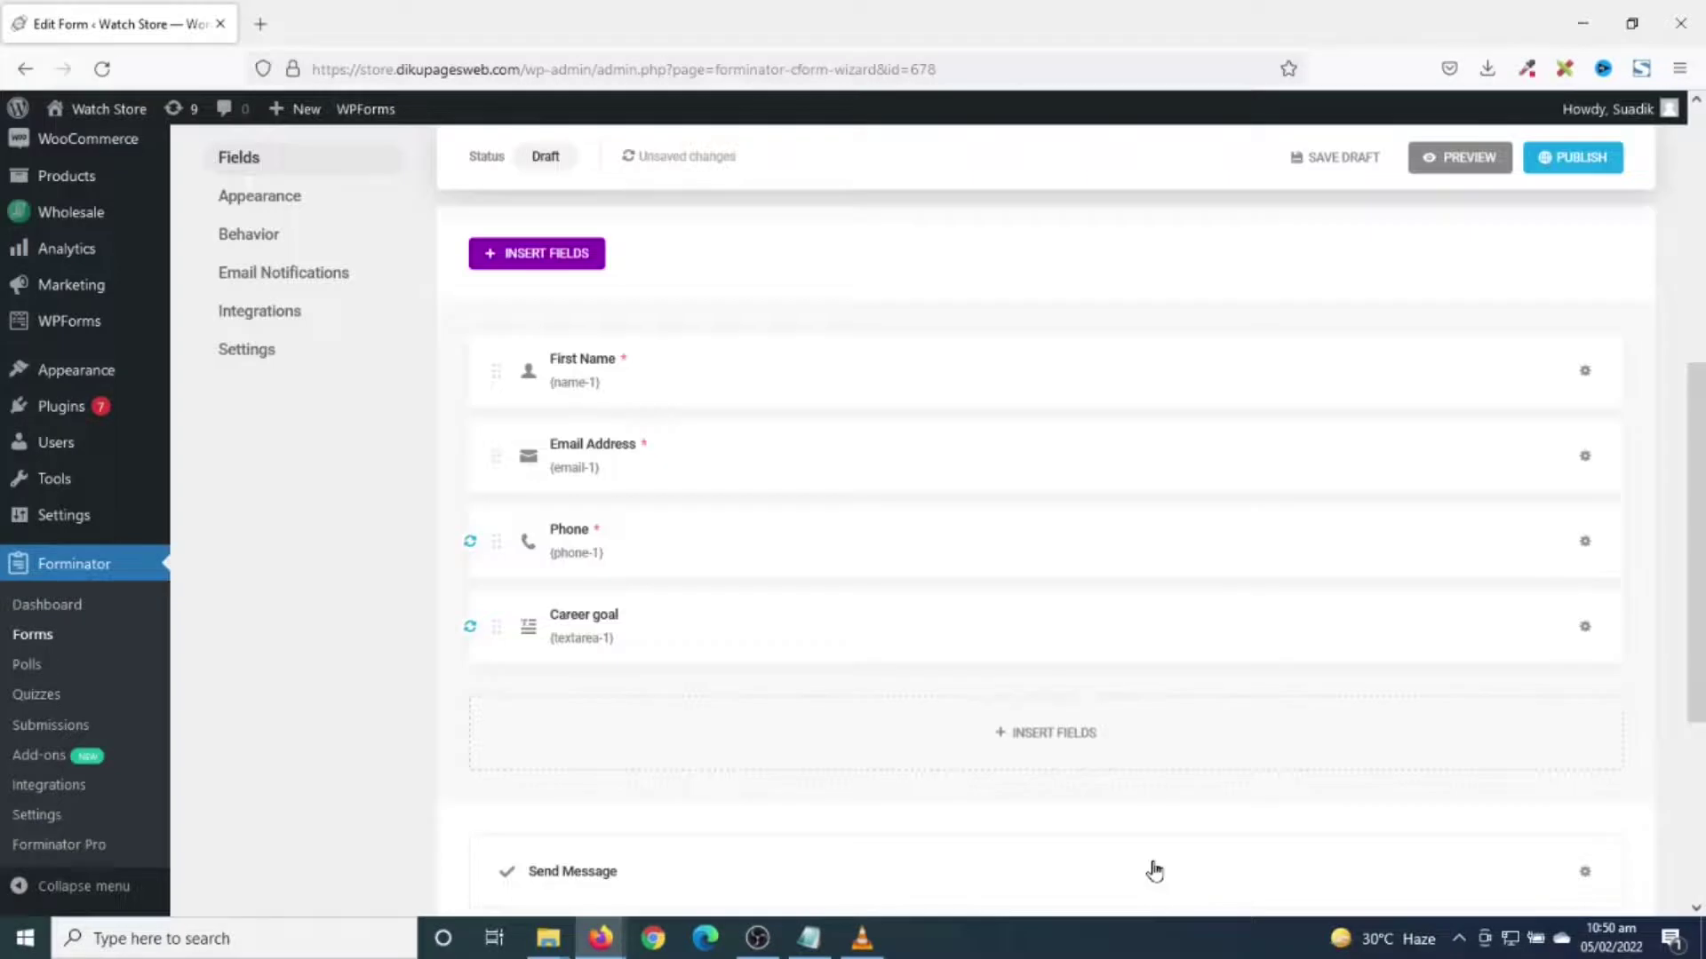
- Make the Career goal field required and apply the change
left_click(964, 626)
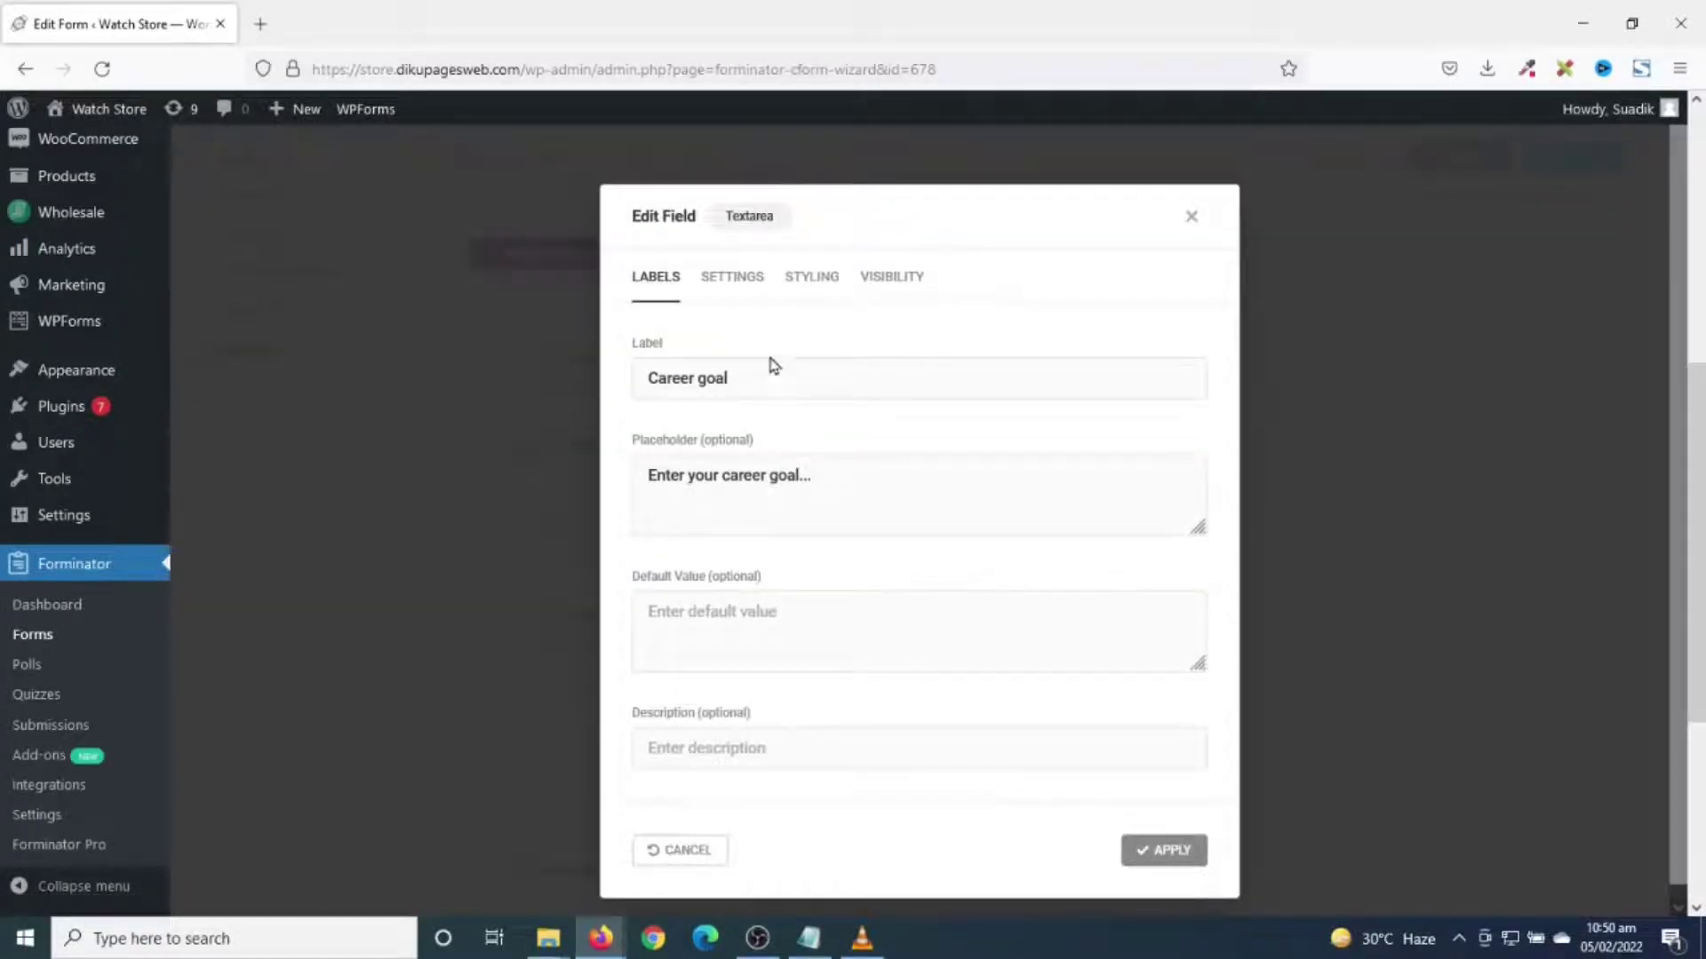
left_click(733, 281)
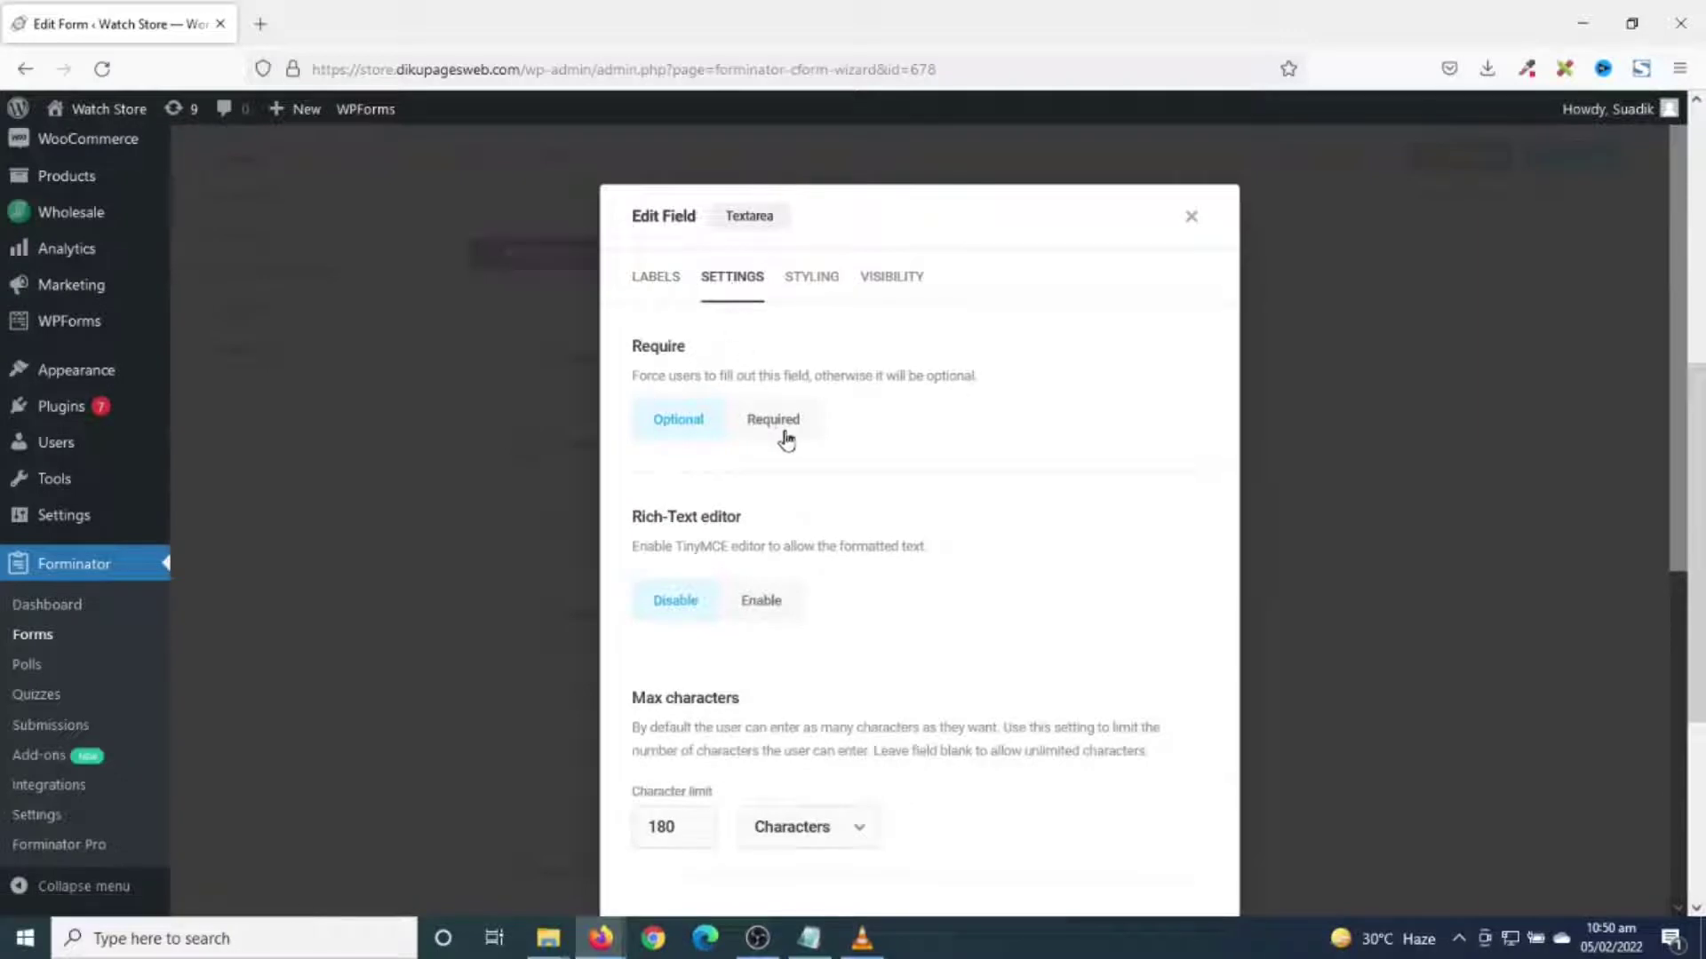
left_click(754, 421)
scroll(982, 621, "down", 5)
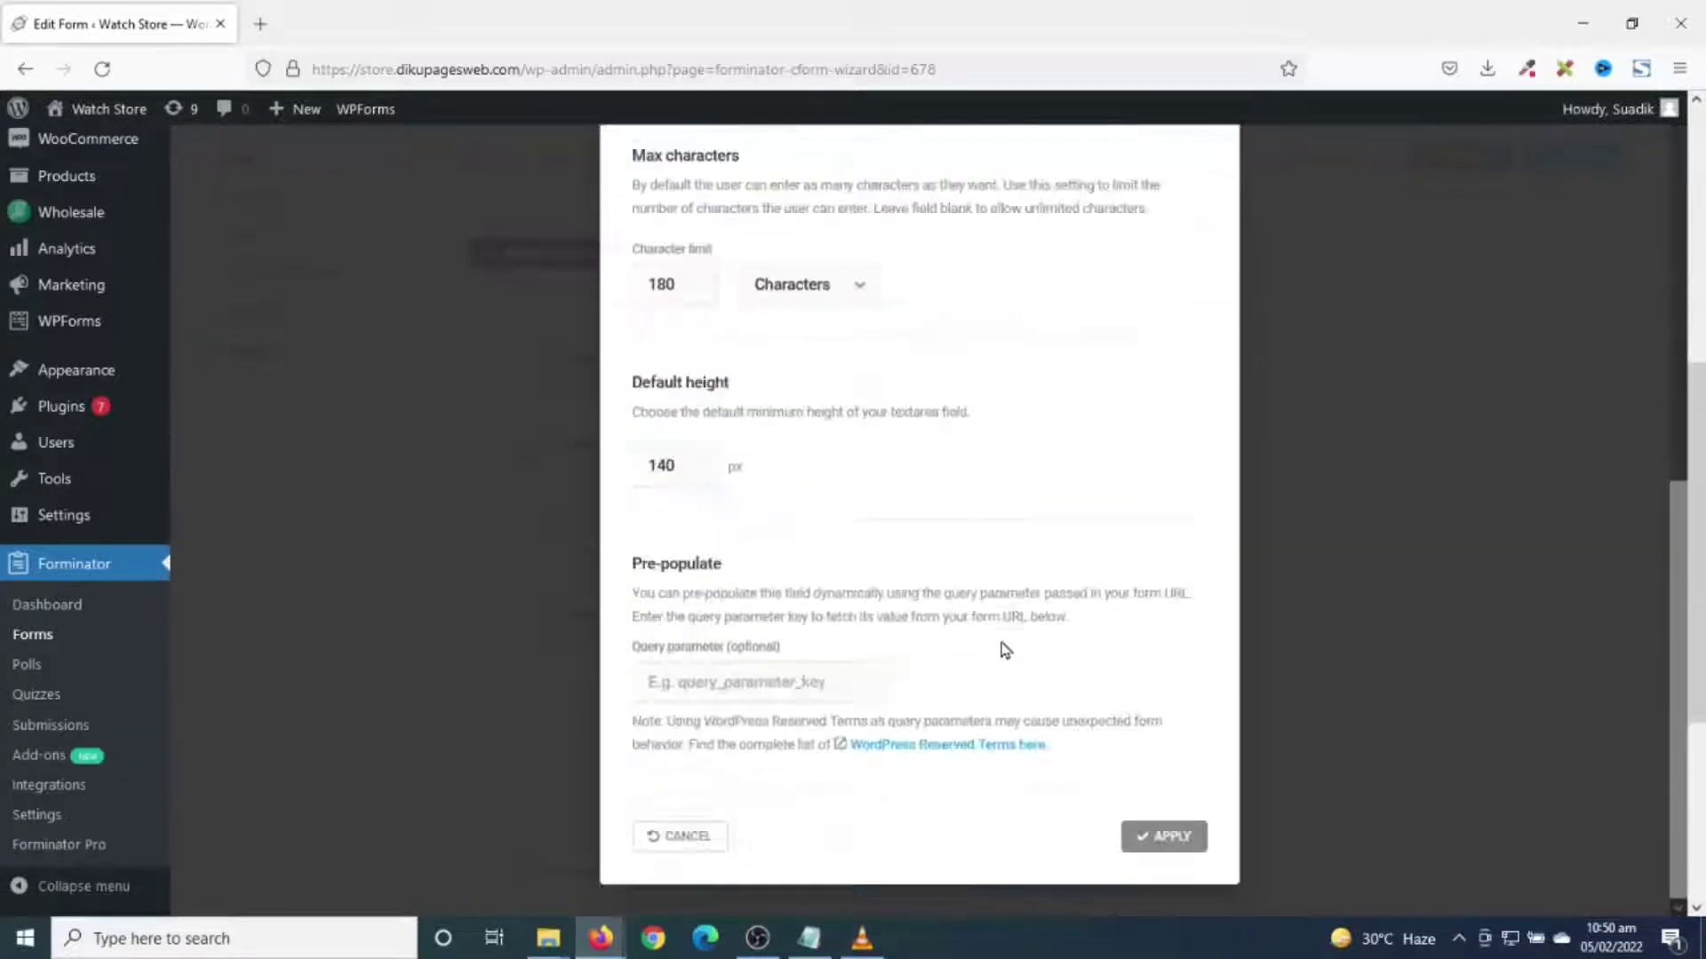
left_click(1154, 835)
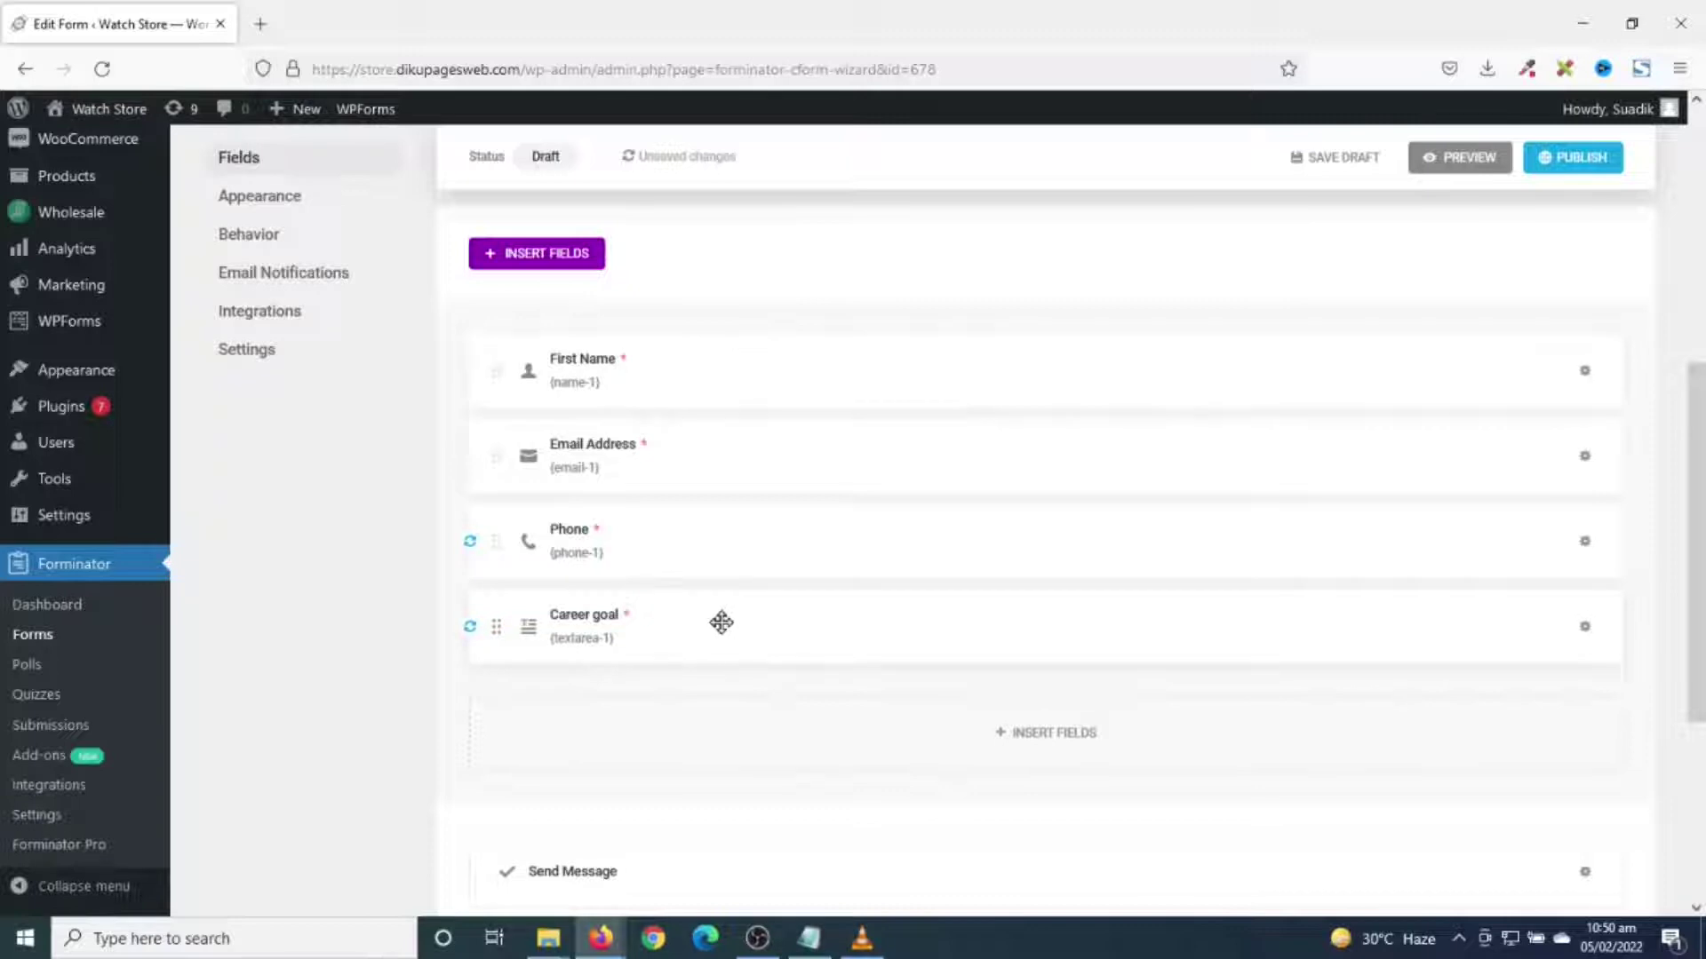
- Insert a new Input field at the end of the form, below the Career goal field
left_click(1046, 752)
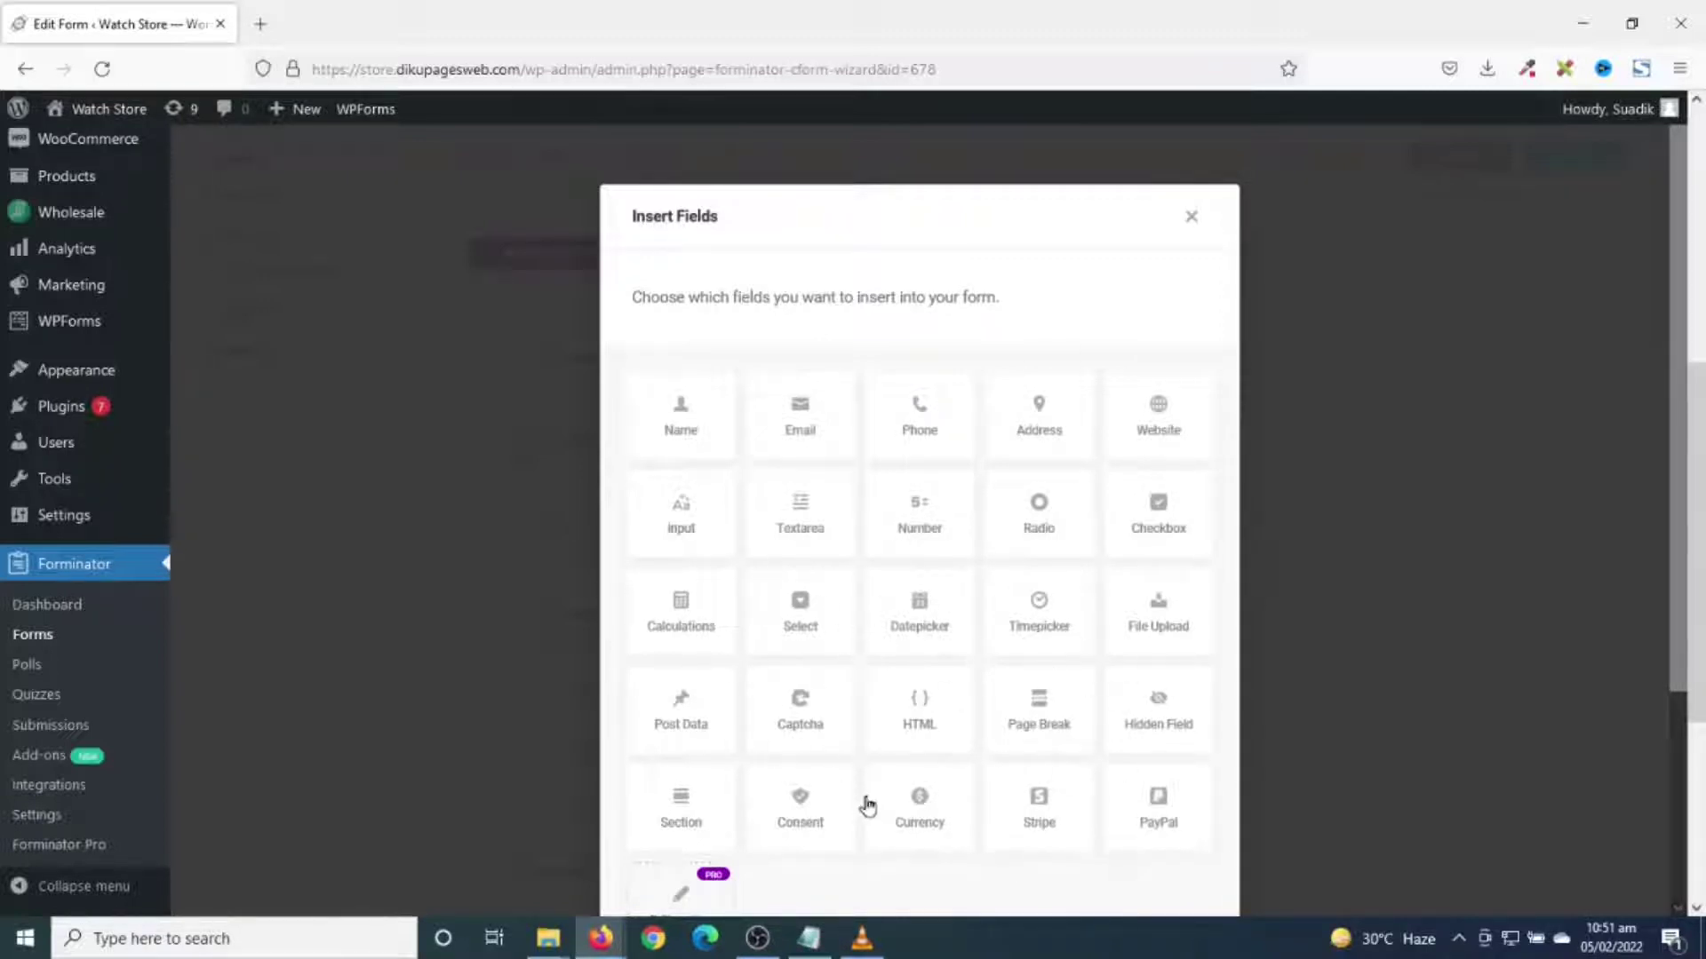
left_click(696, 523)
scroll(1066, 755, "down", 3)
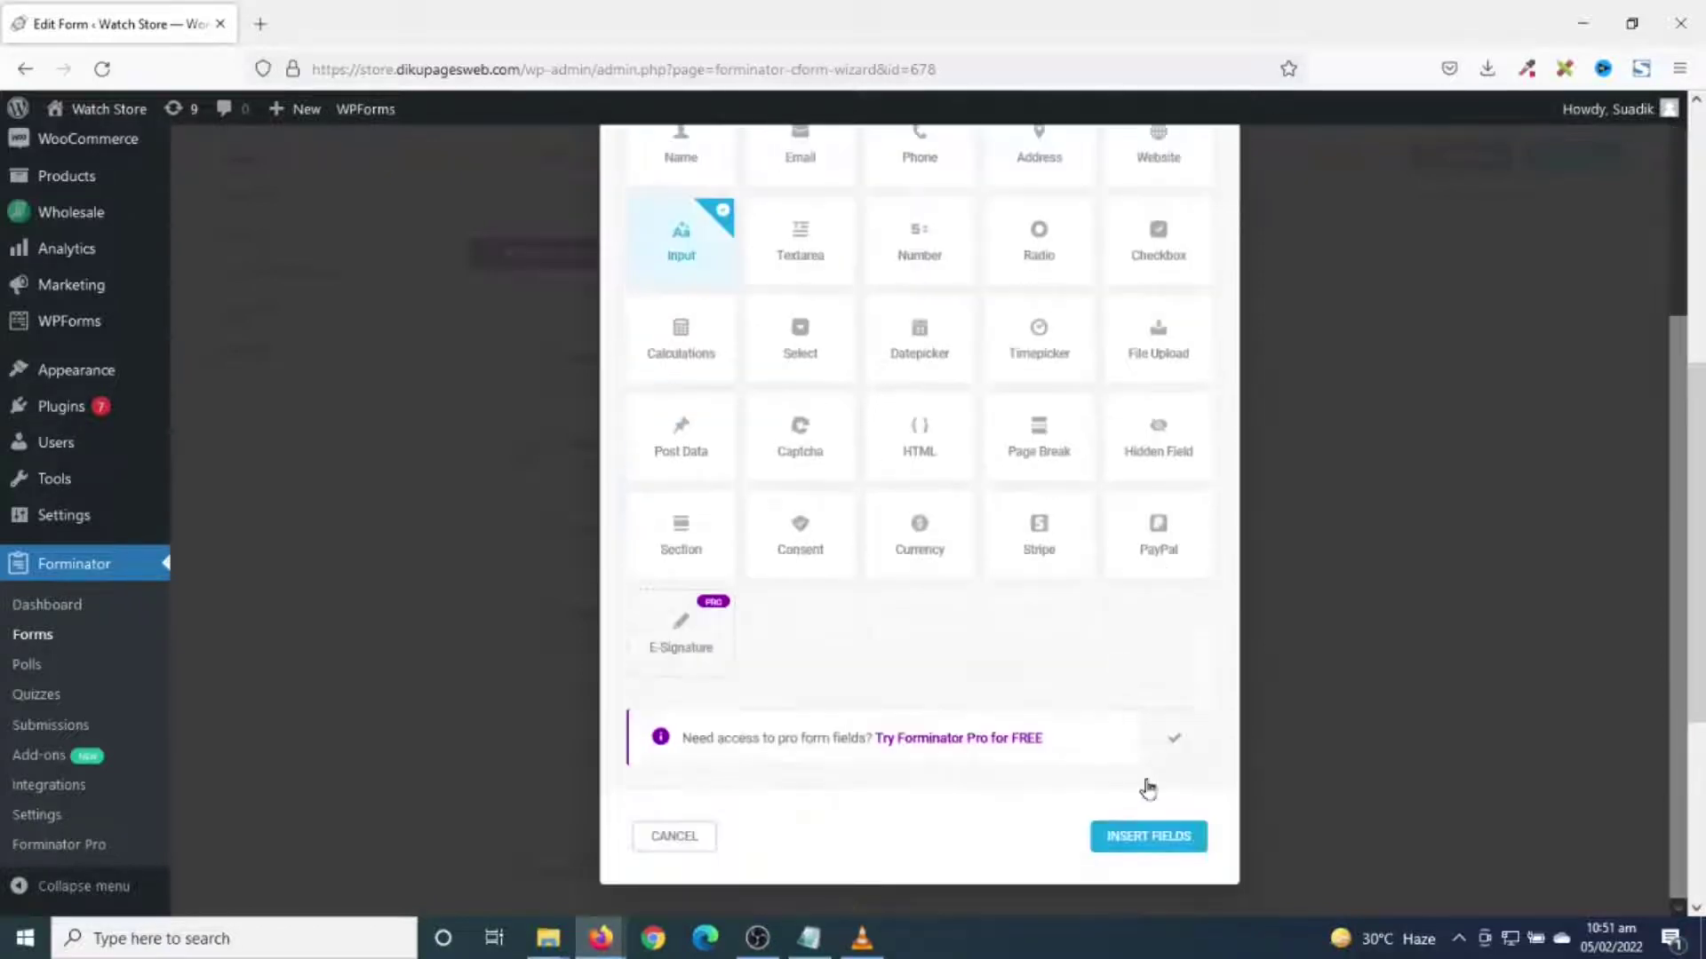
left_click(1151, 835)
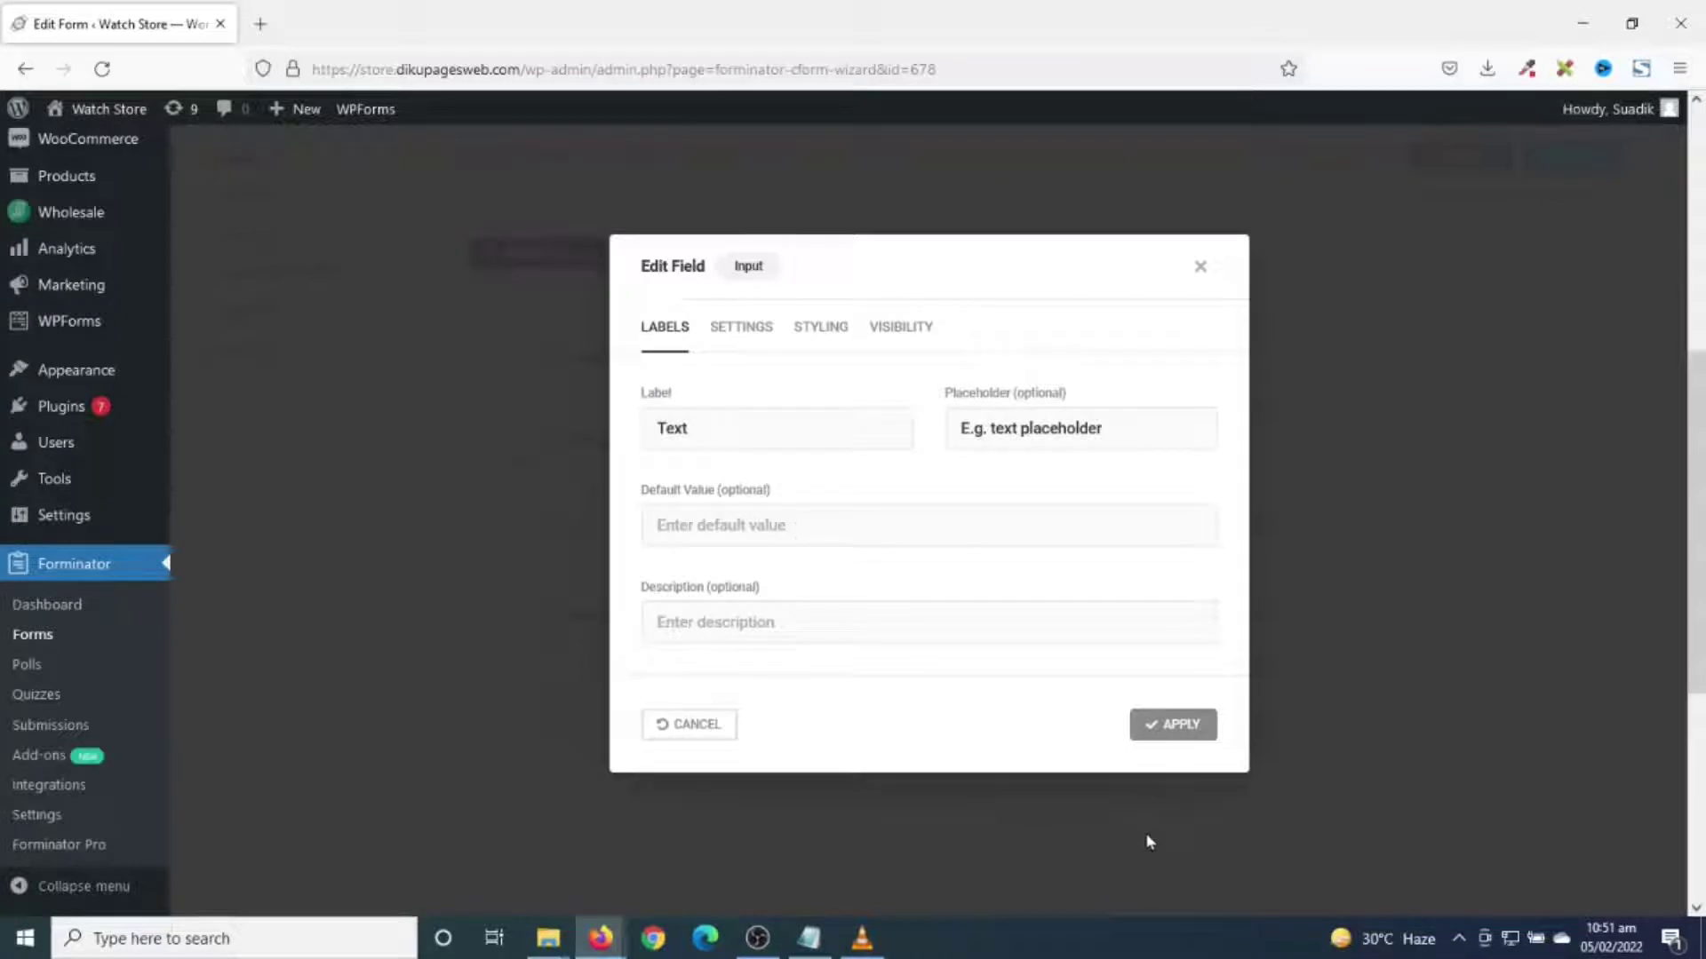
- Label the new input field "Position applying for" and set its placeholder to "E.g. Web Developer"
left_click_drag(730, 429, 388, 425)
type("Position applying for")
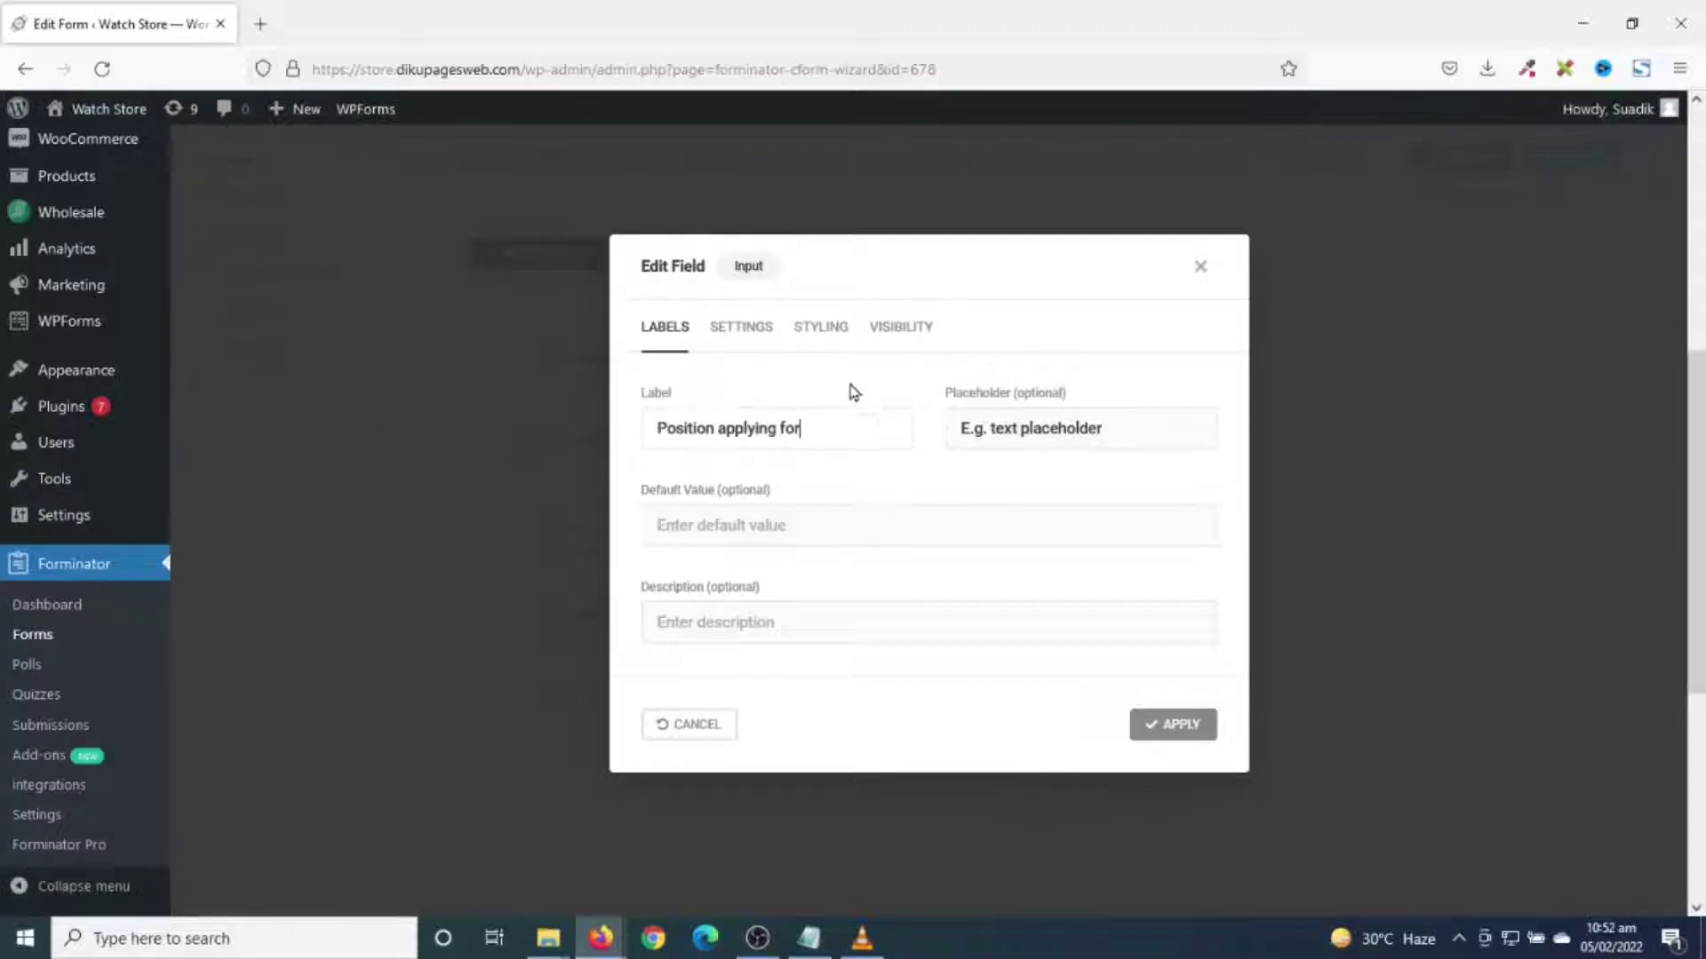
left_click_drag(992, 430, 1156, 440)
type("Web Deve")
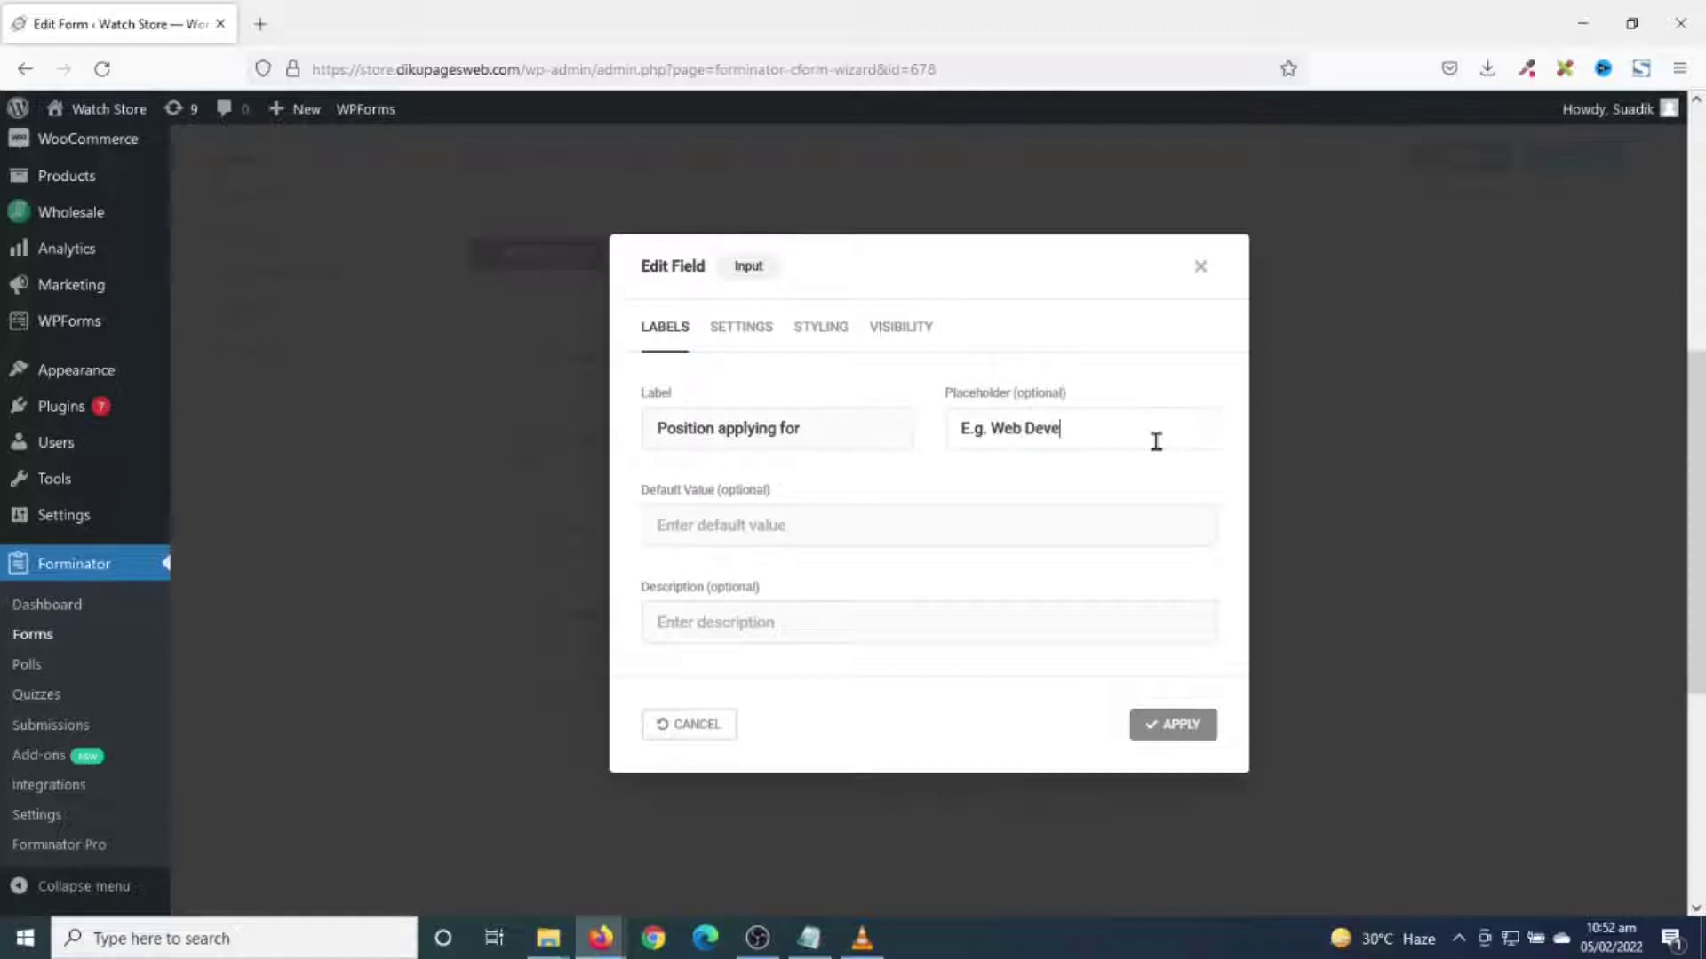
type("loper")
- Make the Position applying for field required, apply the changes, and move the field above Career goal
left_click(734, 330)
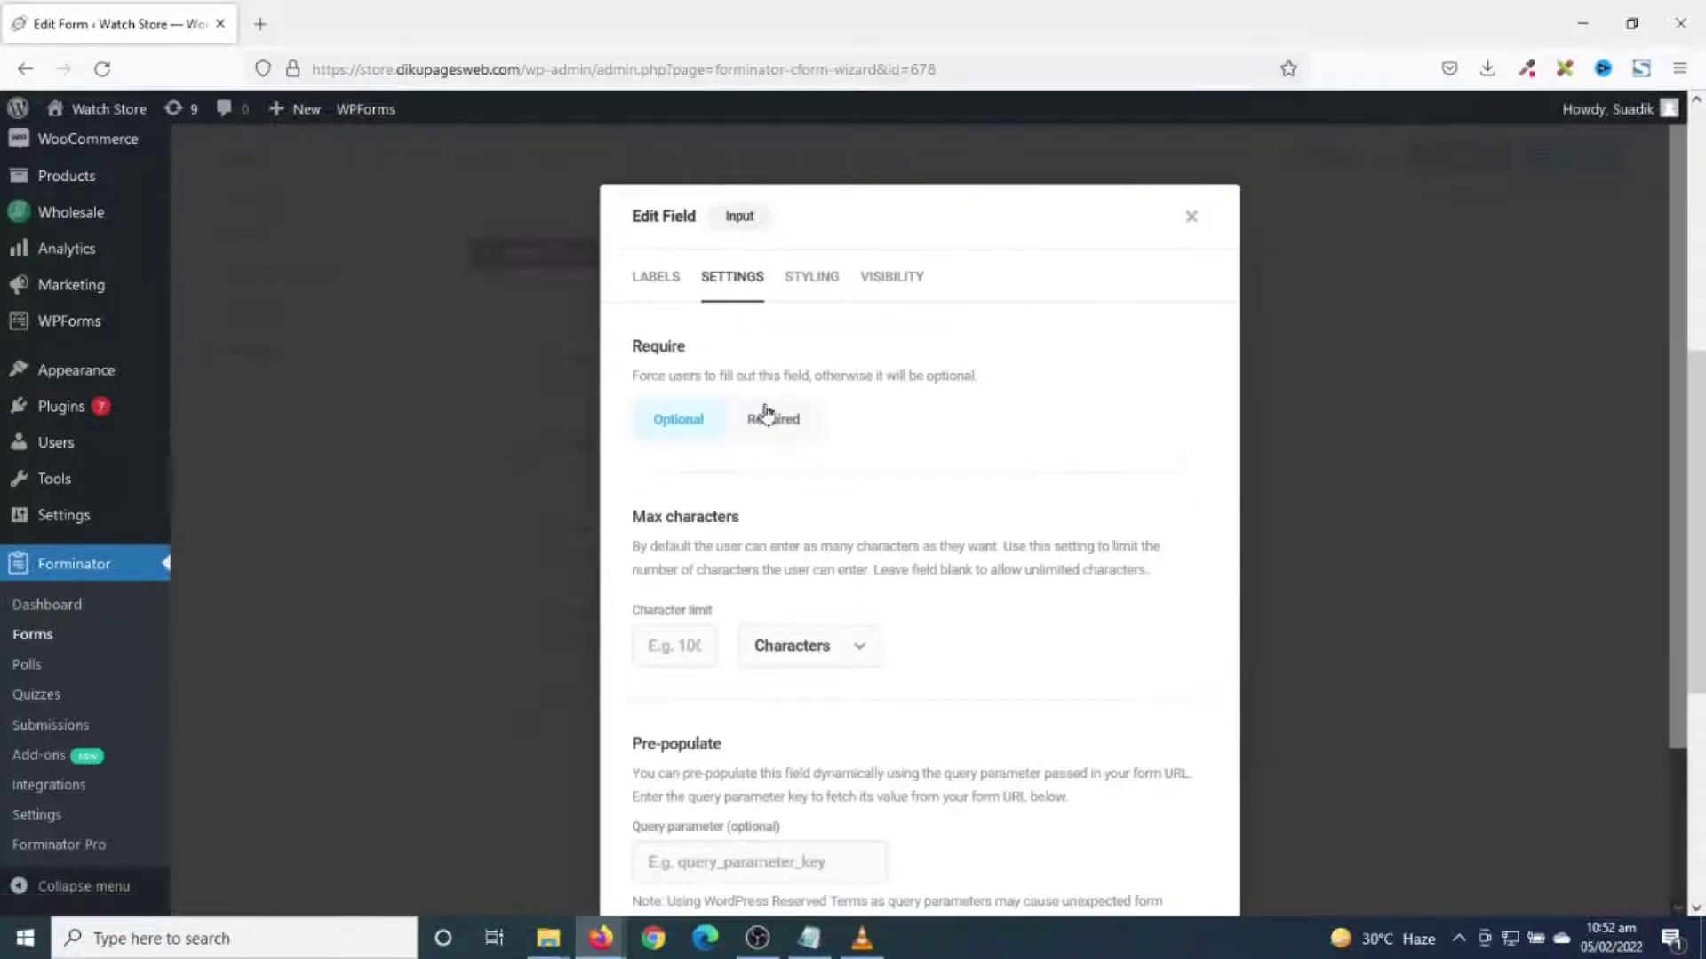
left_click(769, 424)
scroll(1090, 575, "down", 4)
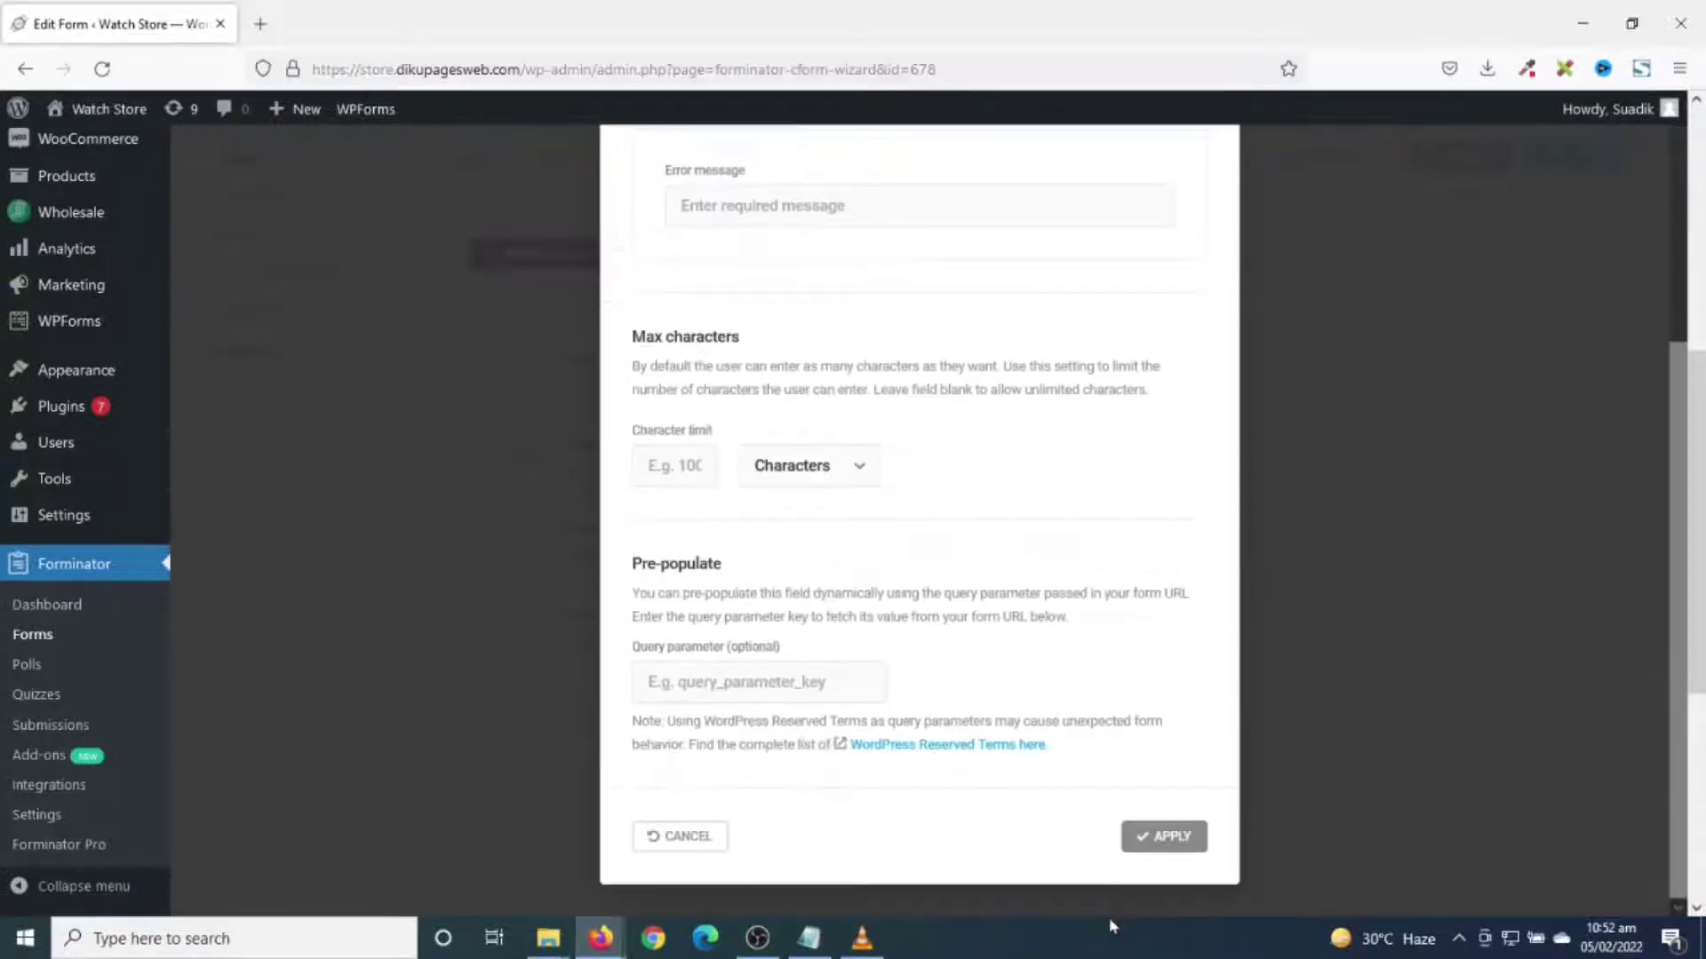
left_click(1165, 840)
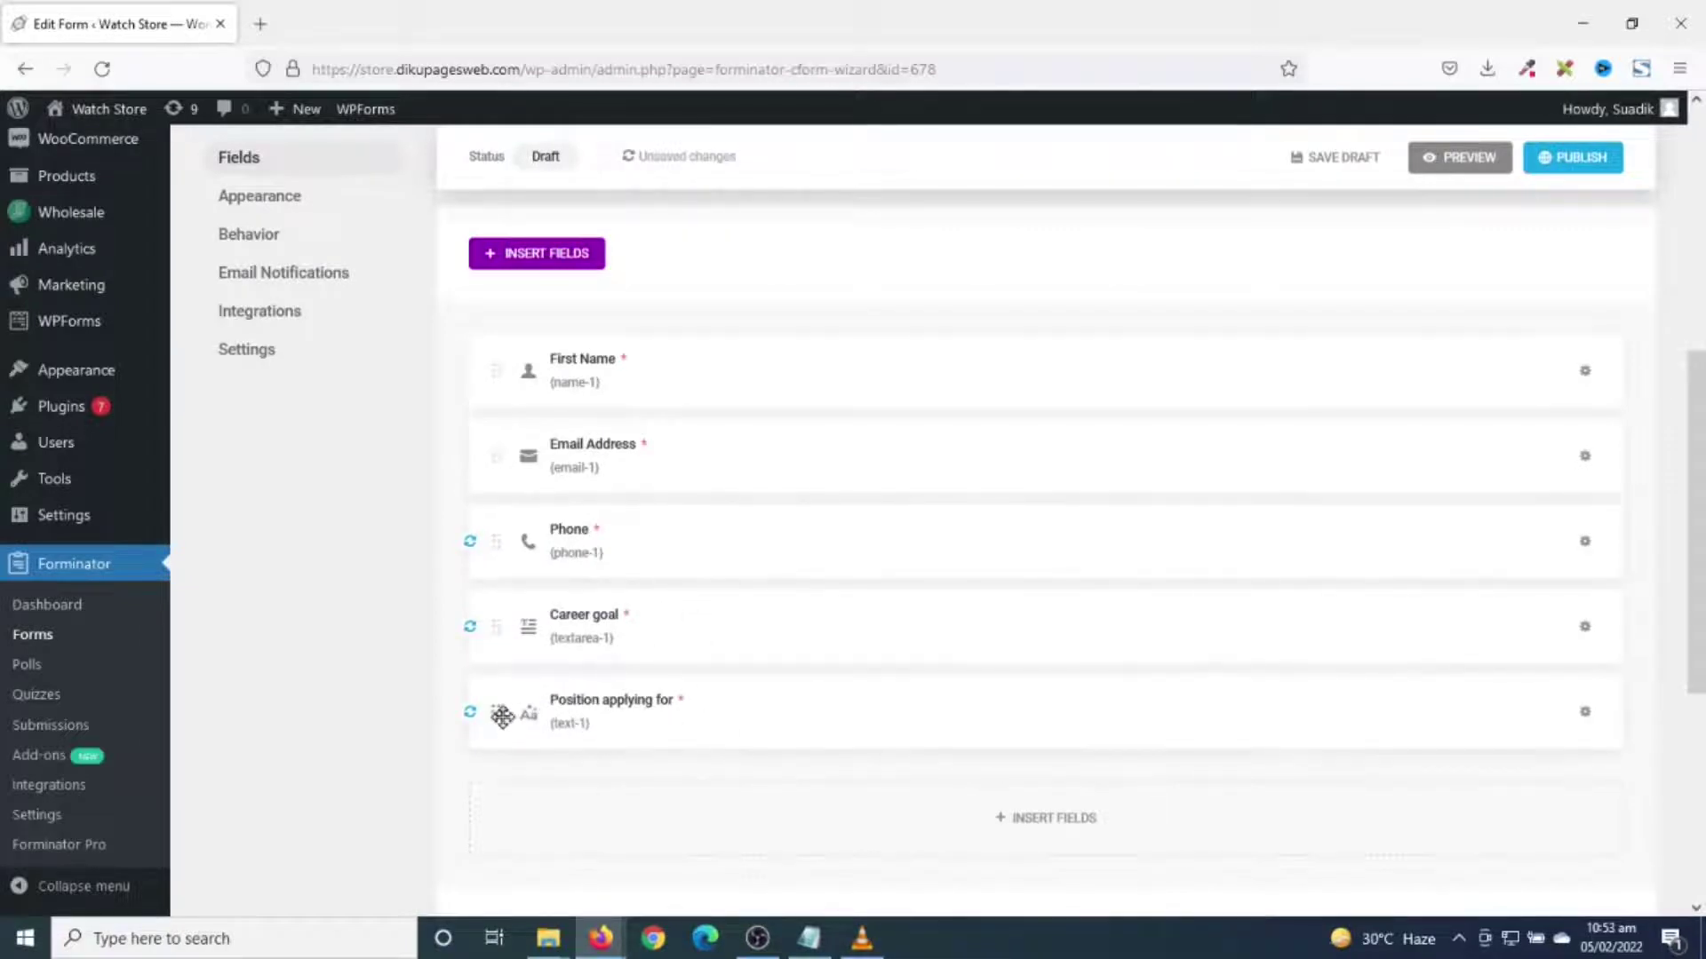
left_click_drag(495, 712, 502, 593)
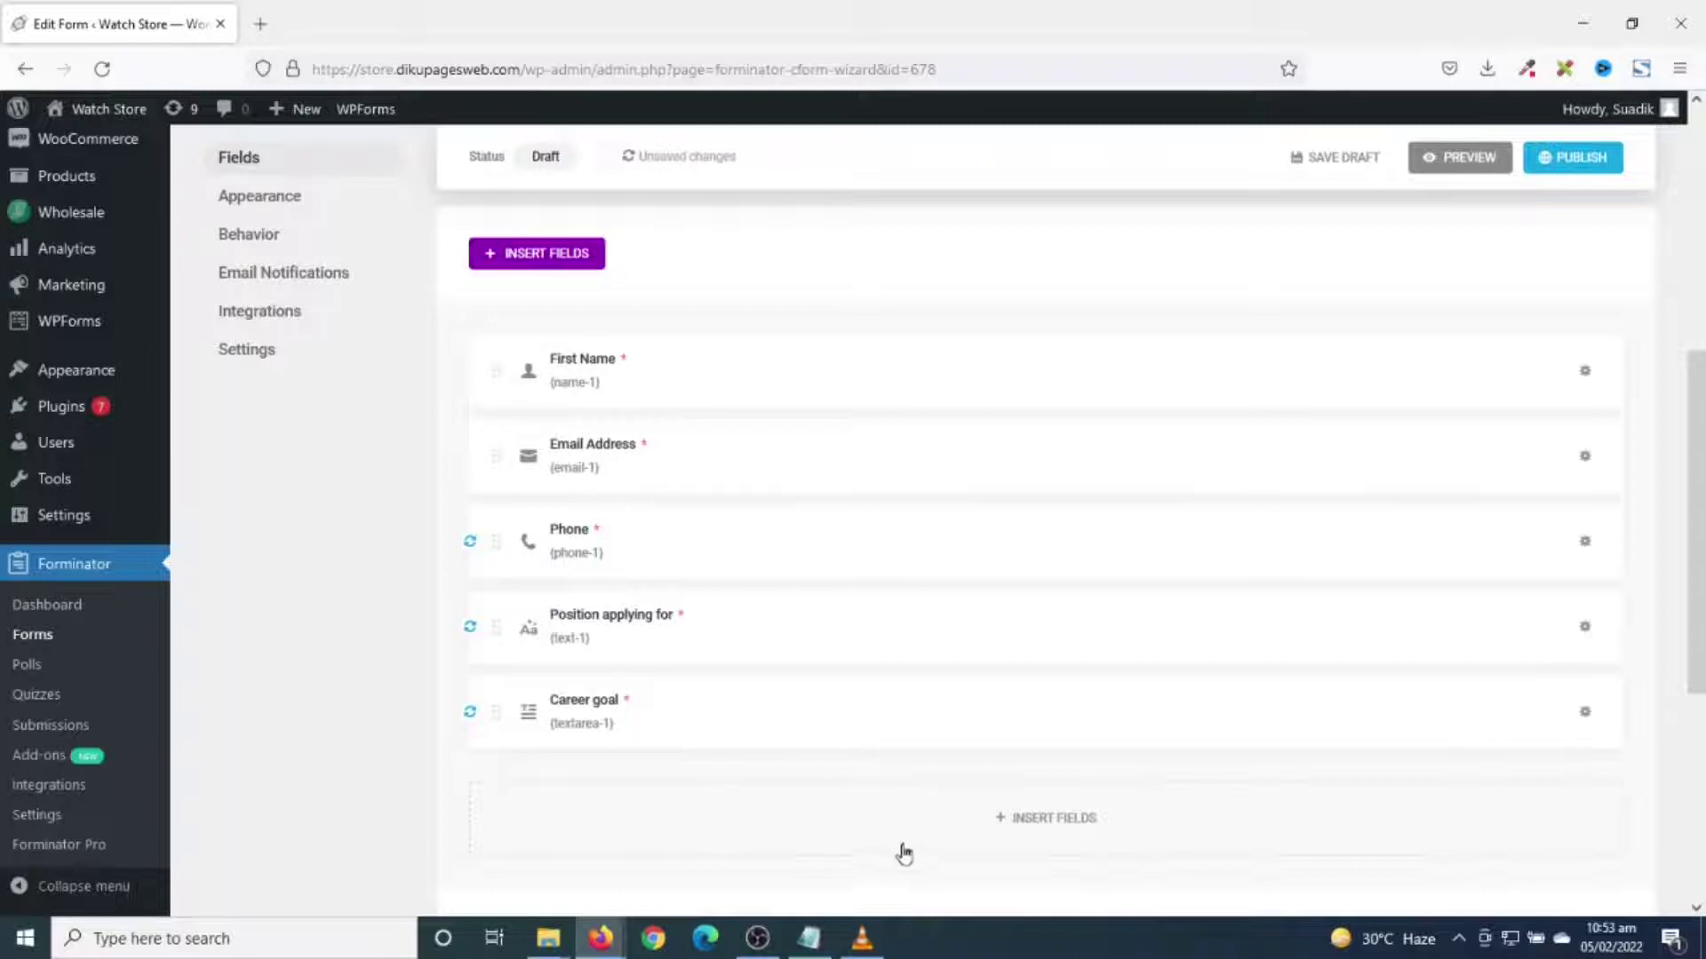
- Insert a File Upload field at the end of the form, below the Career goal field
left_click(1057, 828)
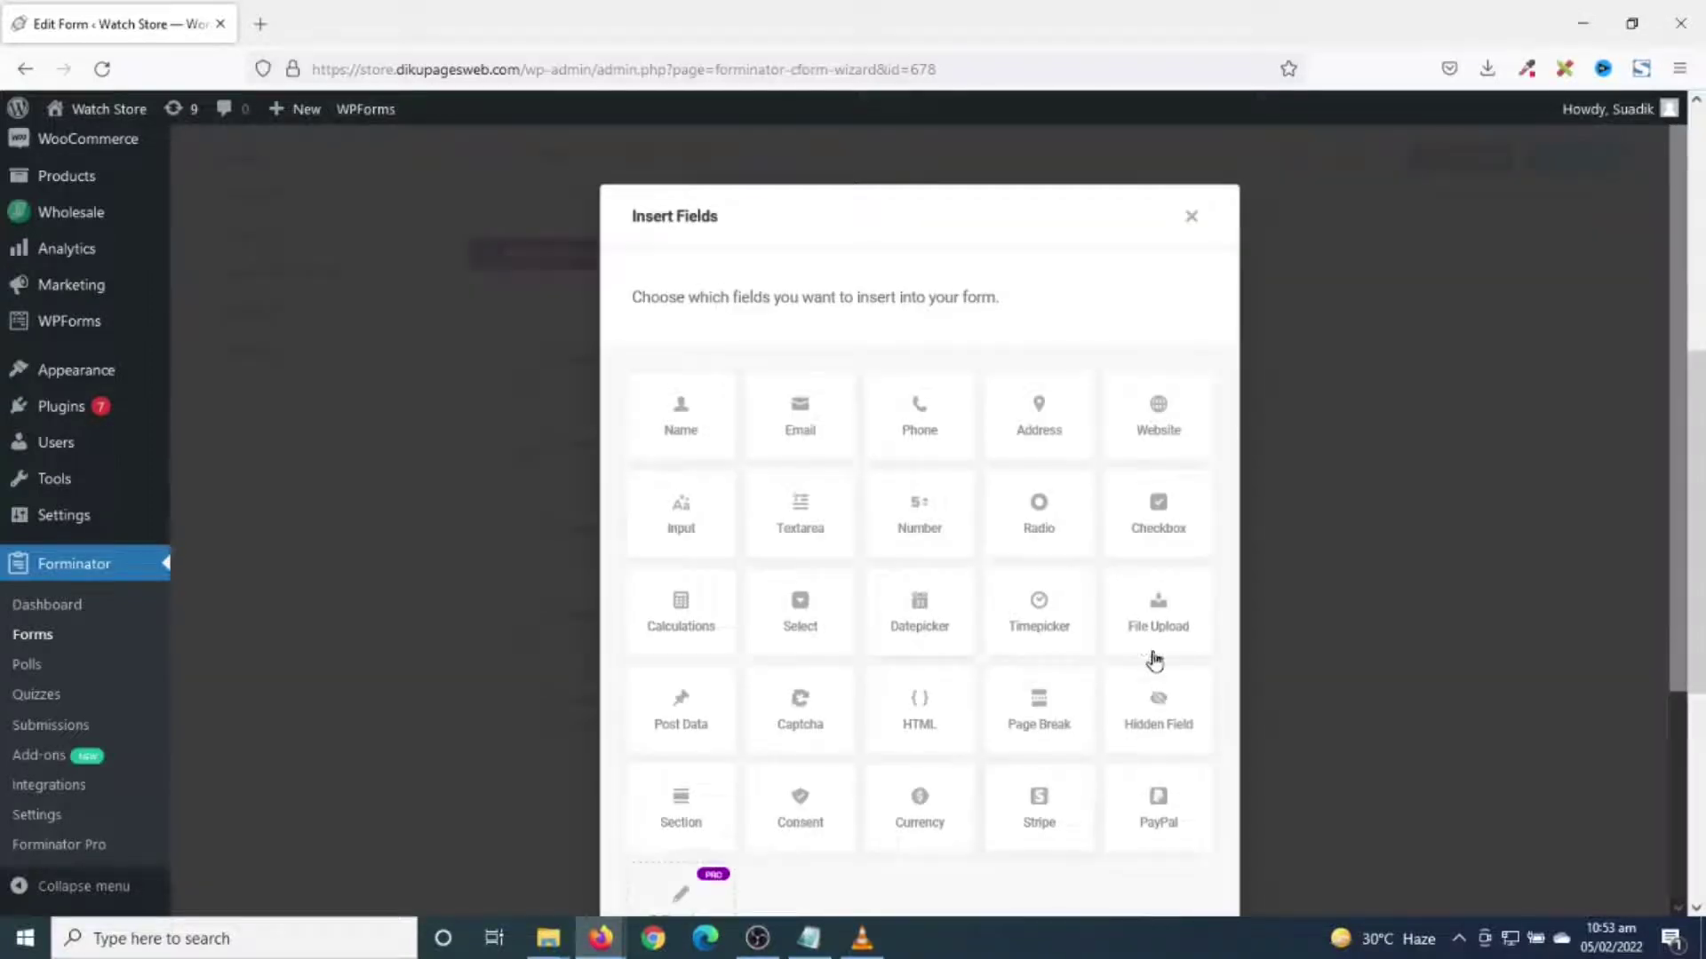
left_click(1159, 620)
scroll(1133, 777, "down", 3)
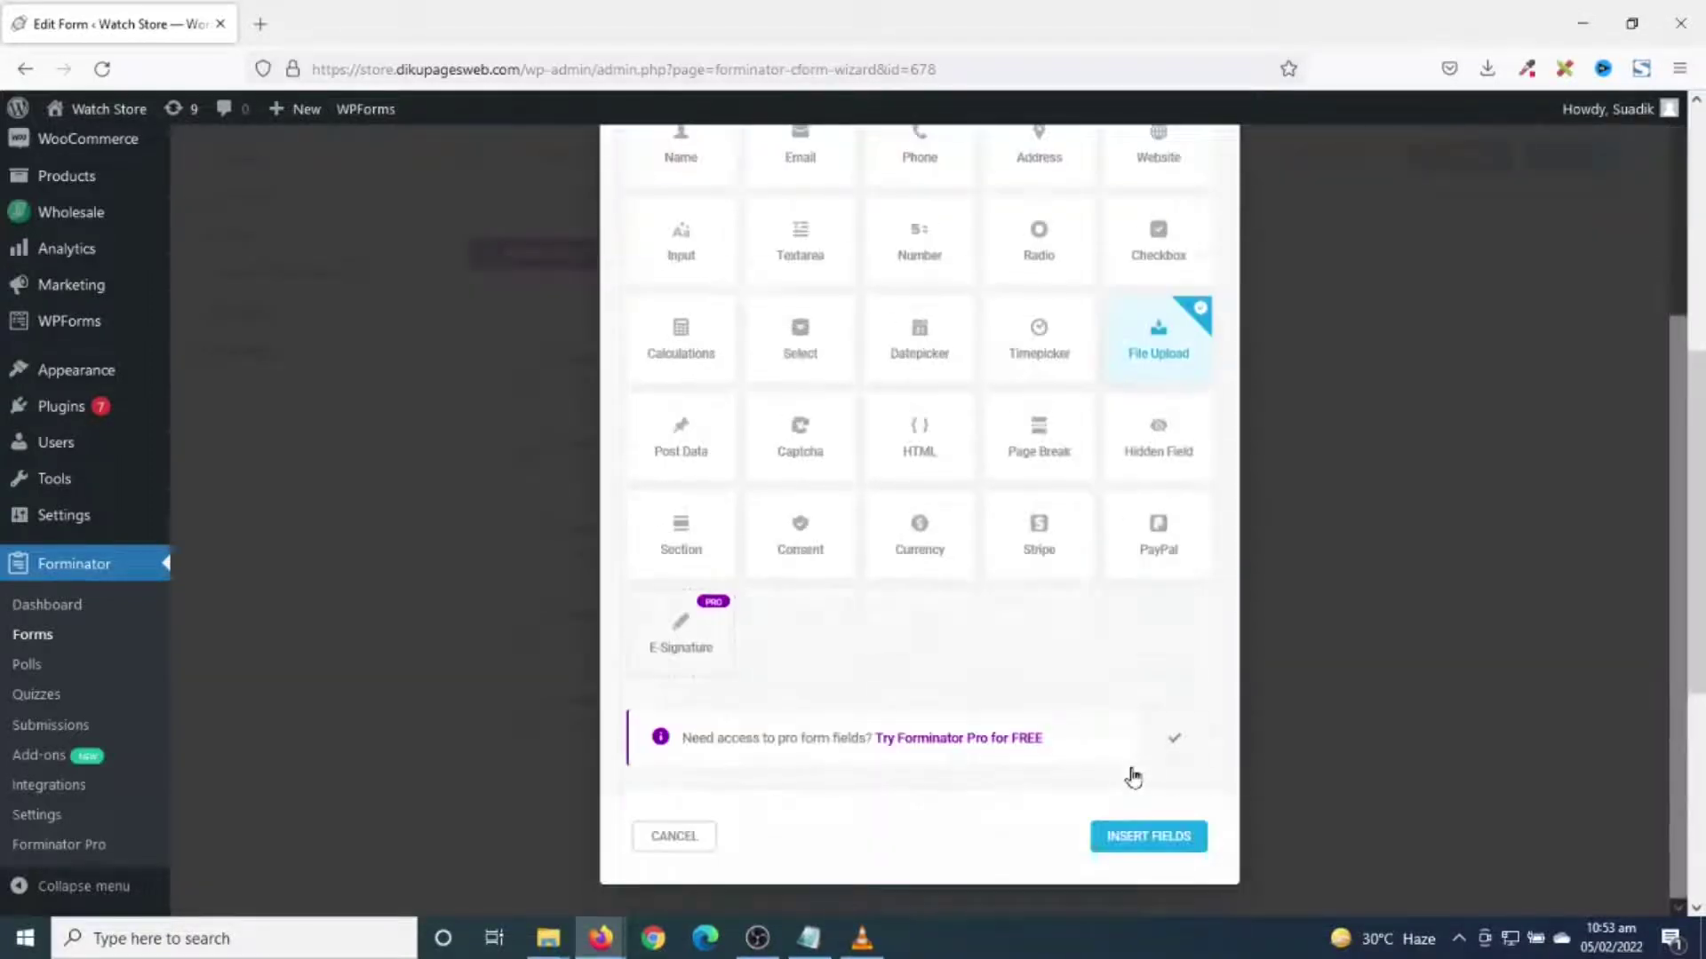
left_click(1135, 834)
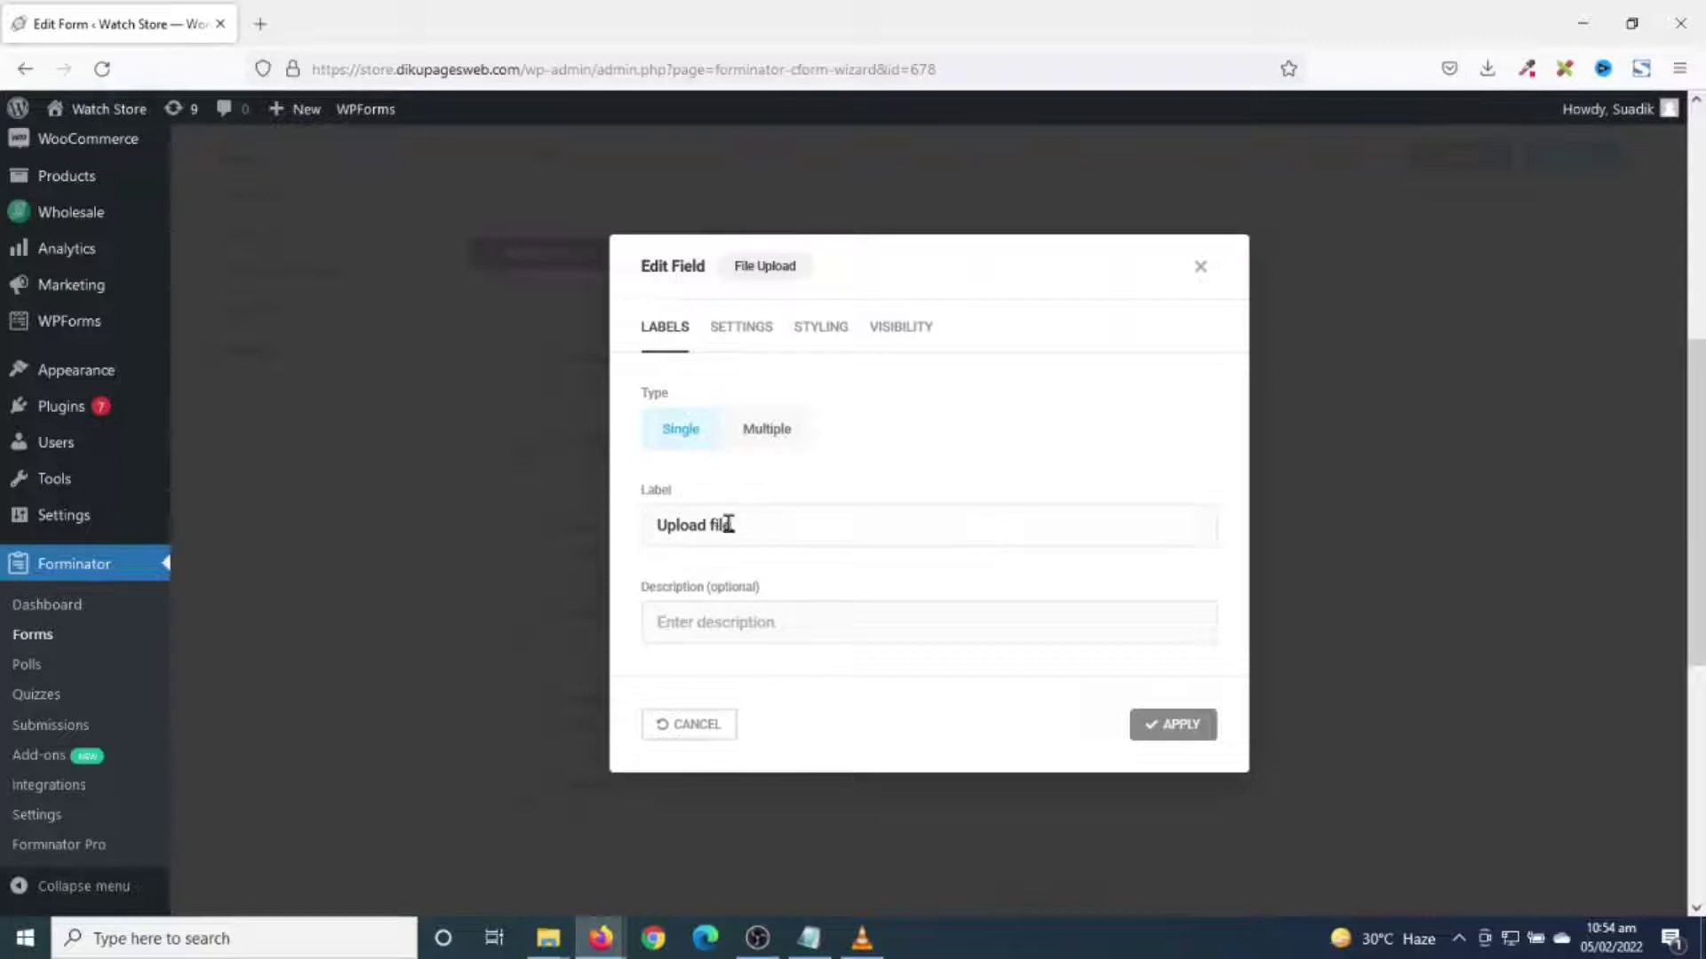
- Label the file upload field "Upload CV" and make it required
double_click(762, 525)
type("c")
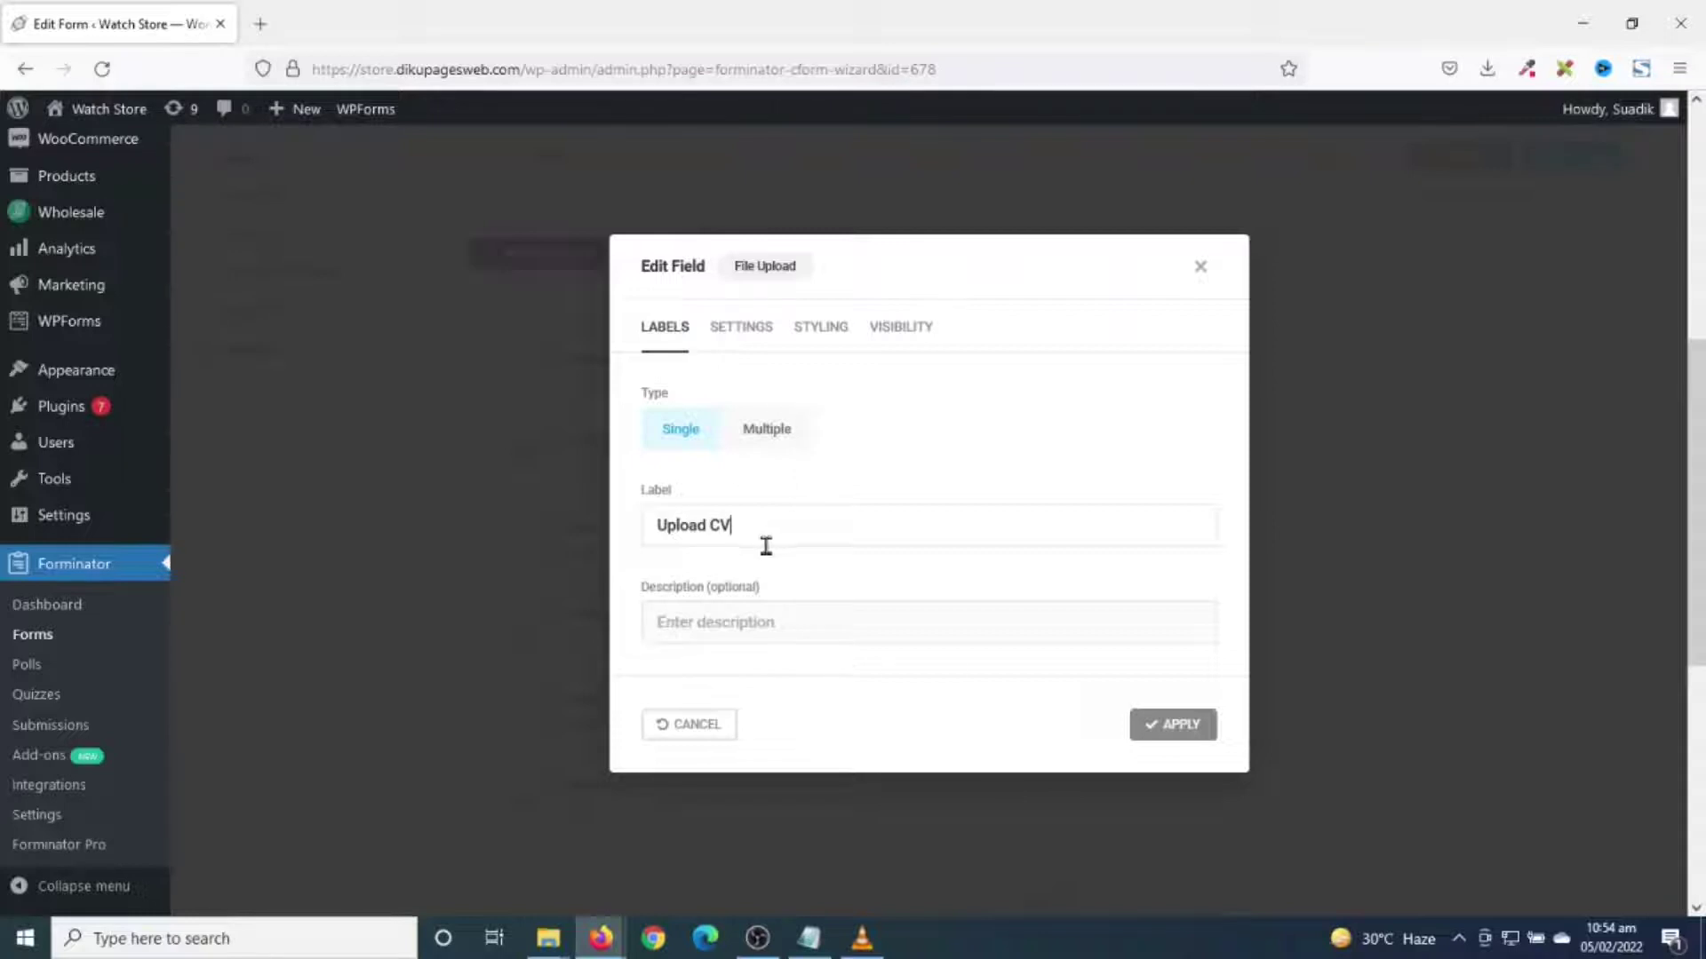
left_click(737, 328)
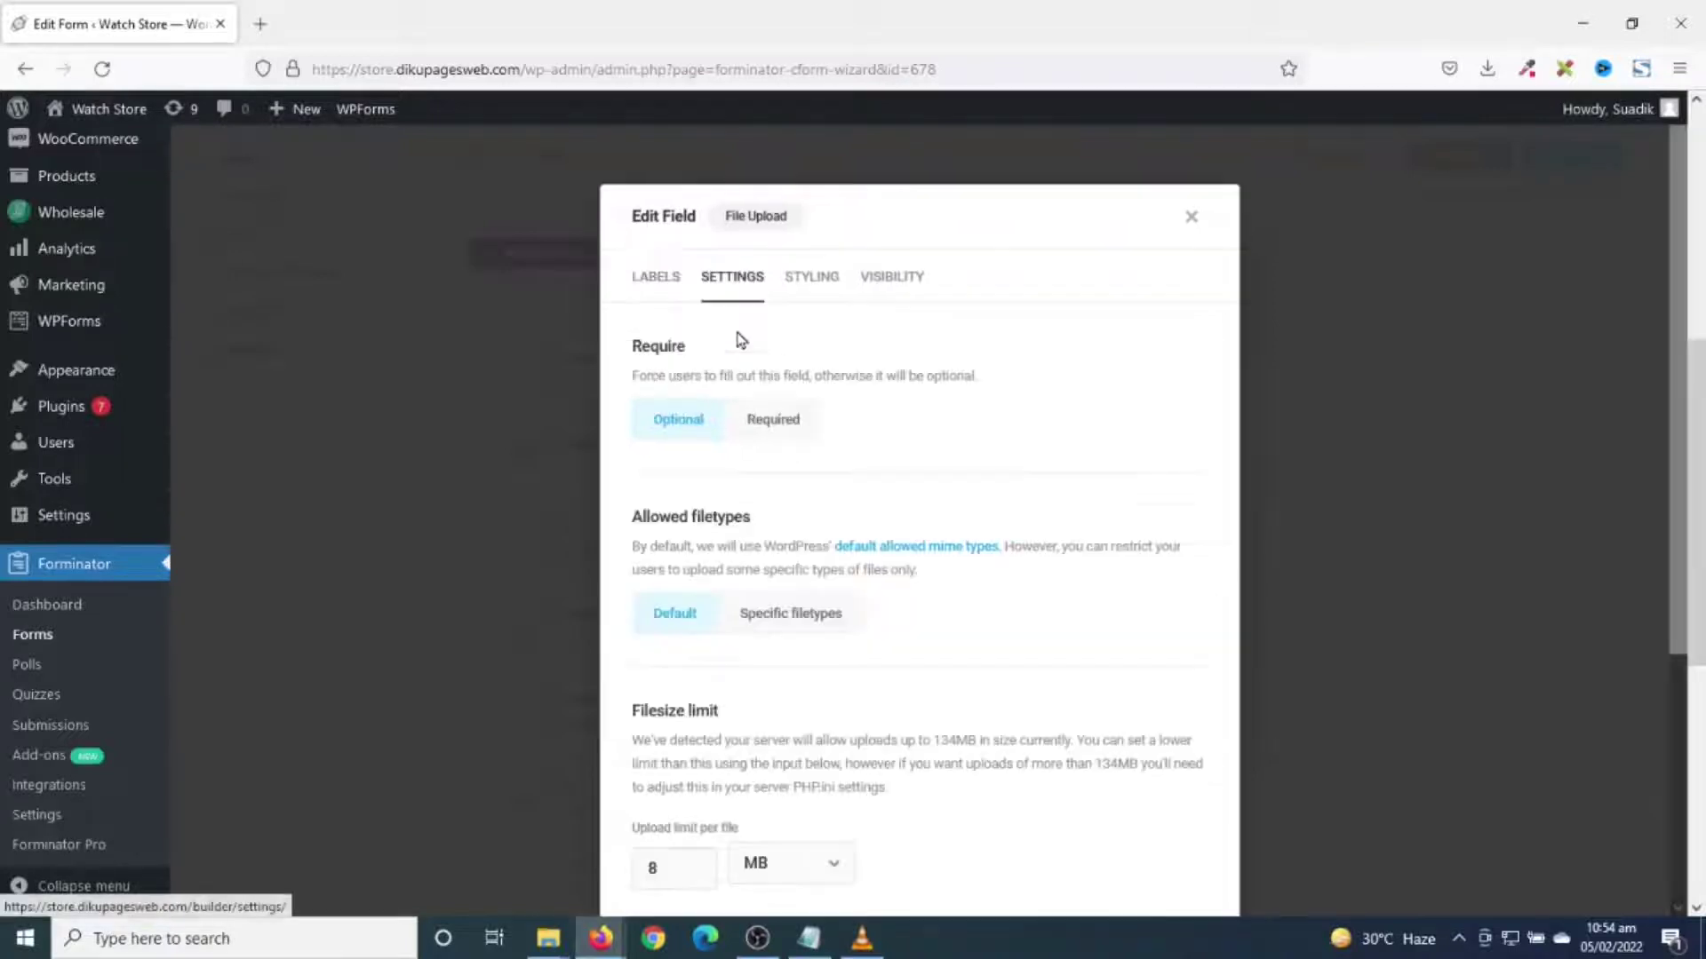
left_click(766, 429)
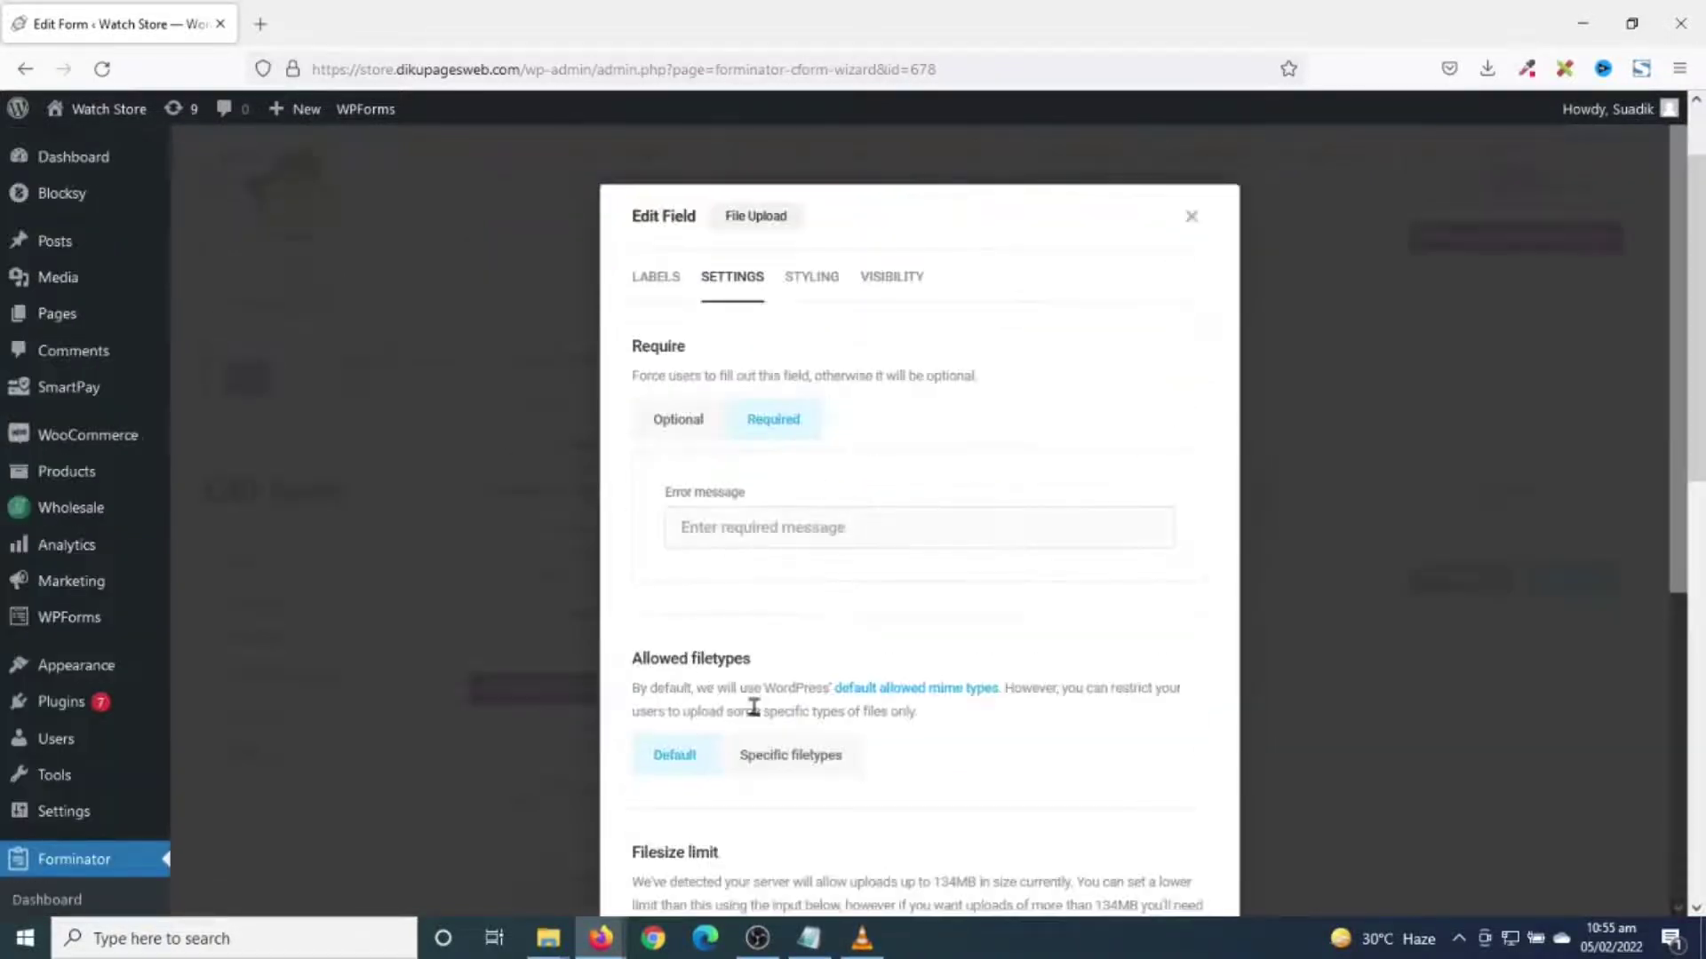
- Restrict the upload field to specific filetypes and disallow all image, audio and video types
scroll(774, 684, "down", 1)
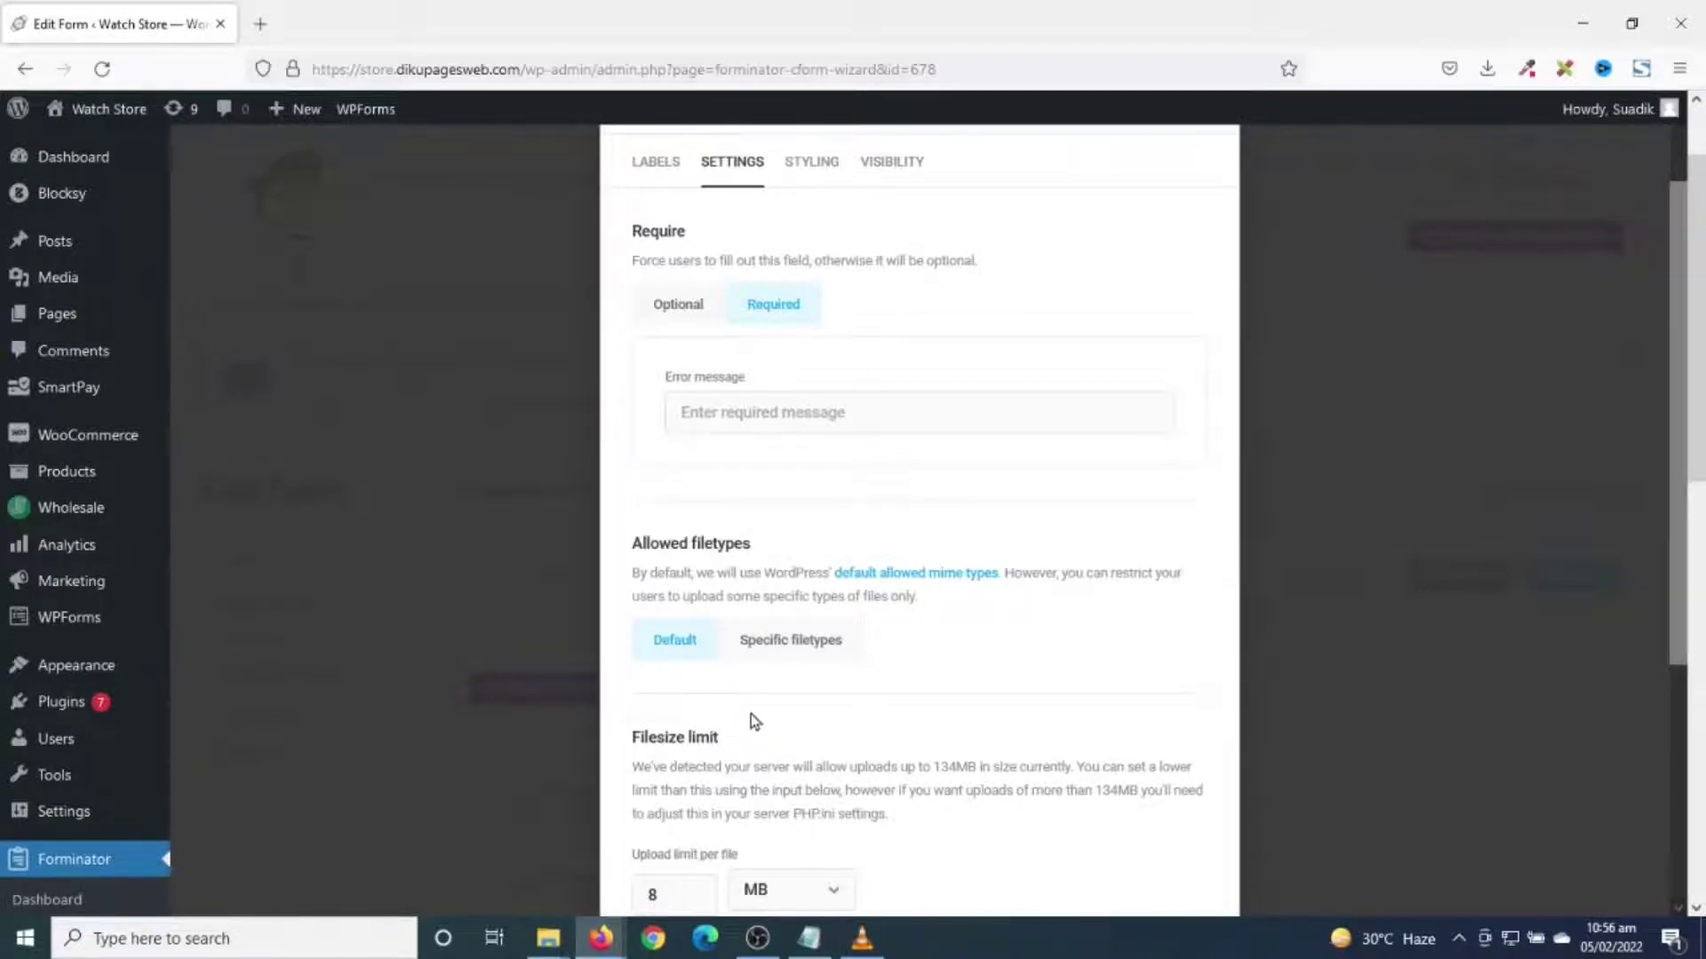
left_click(793, 652)
scroll(910, 644, "down", 3)
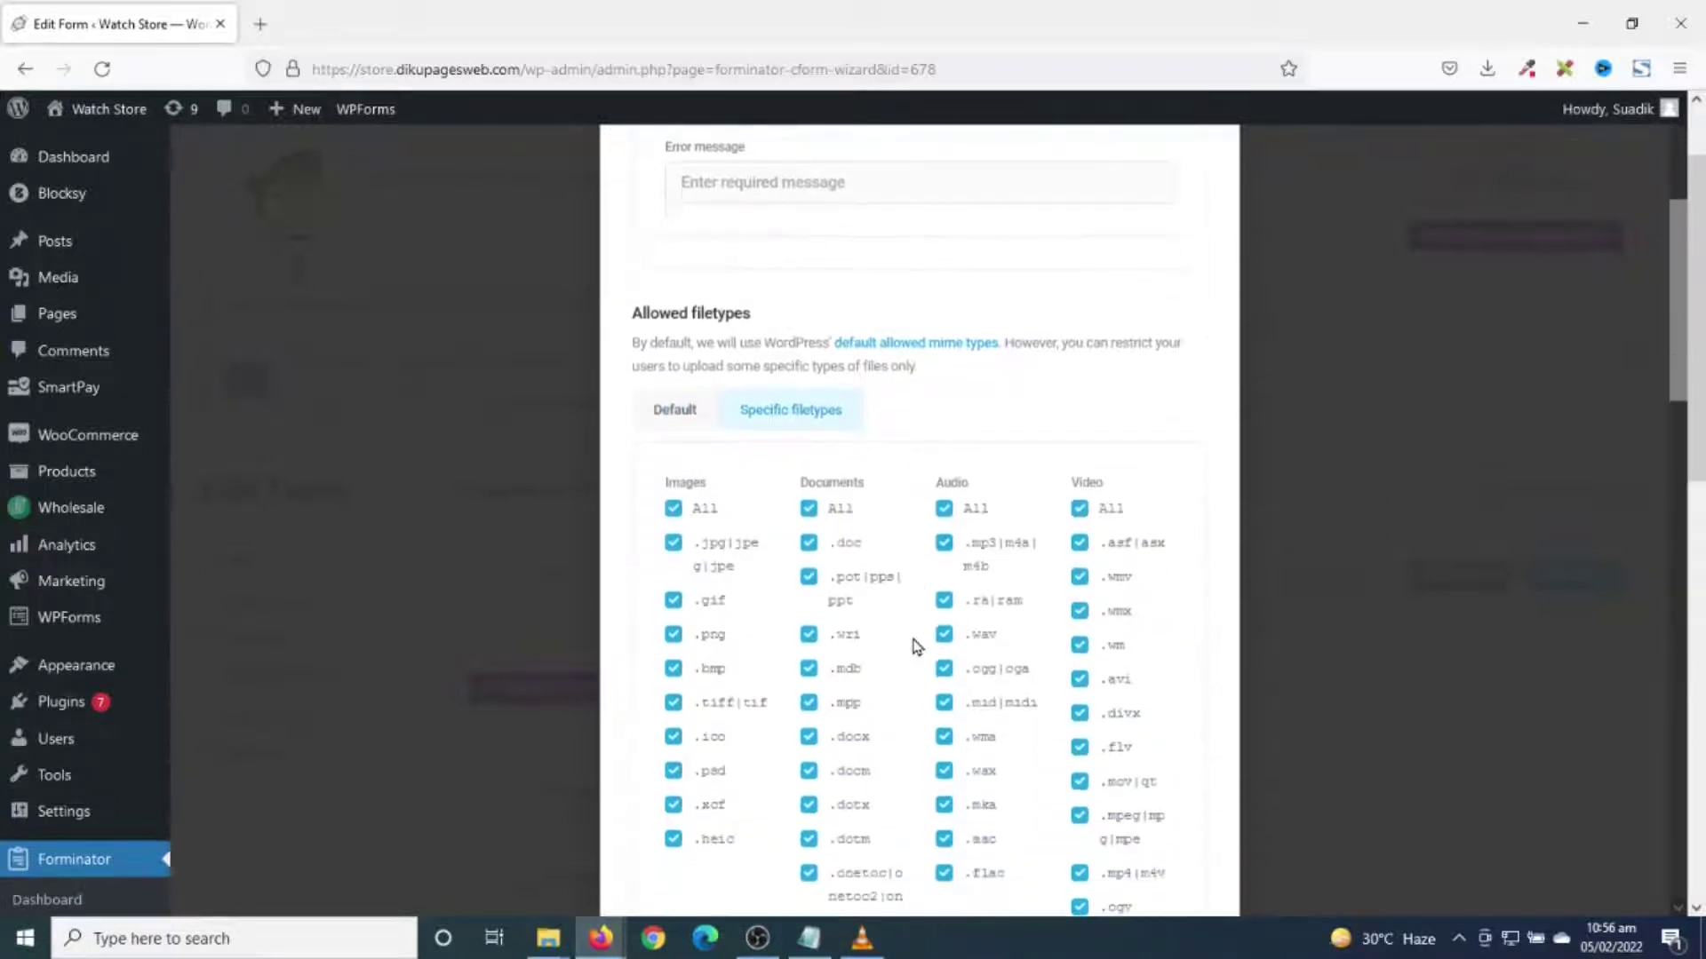
left_click(673, 510)
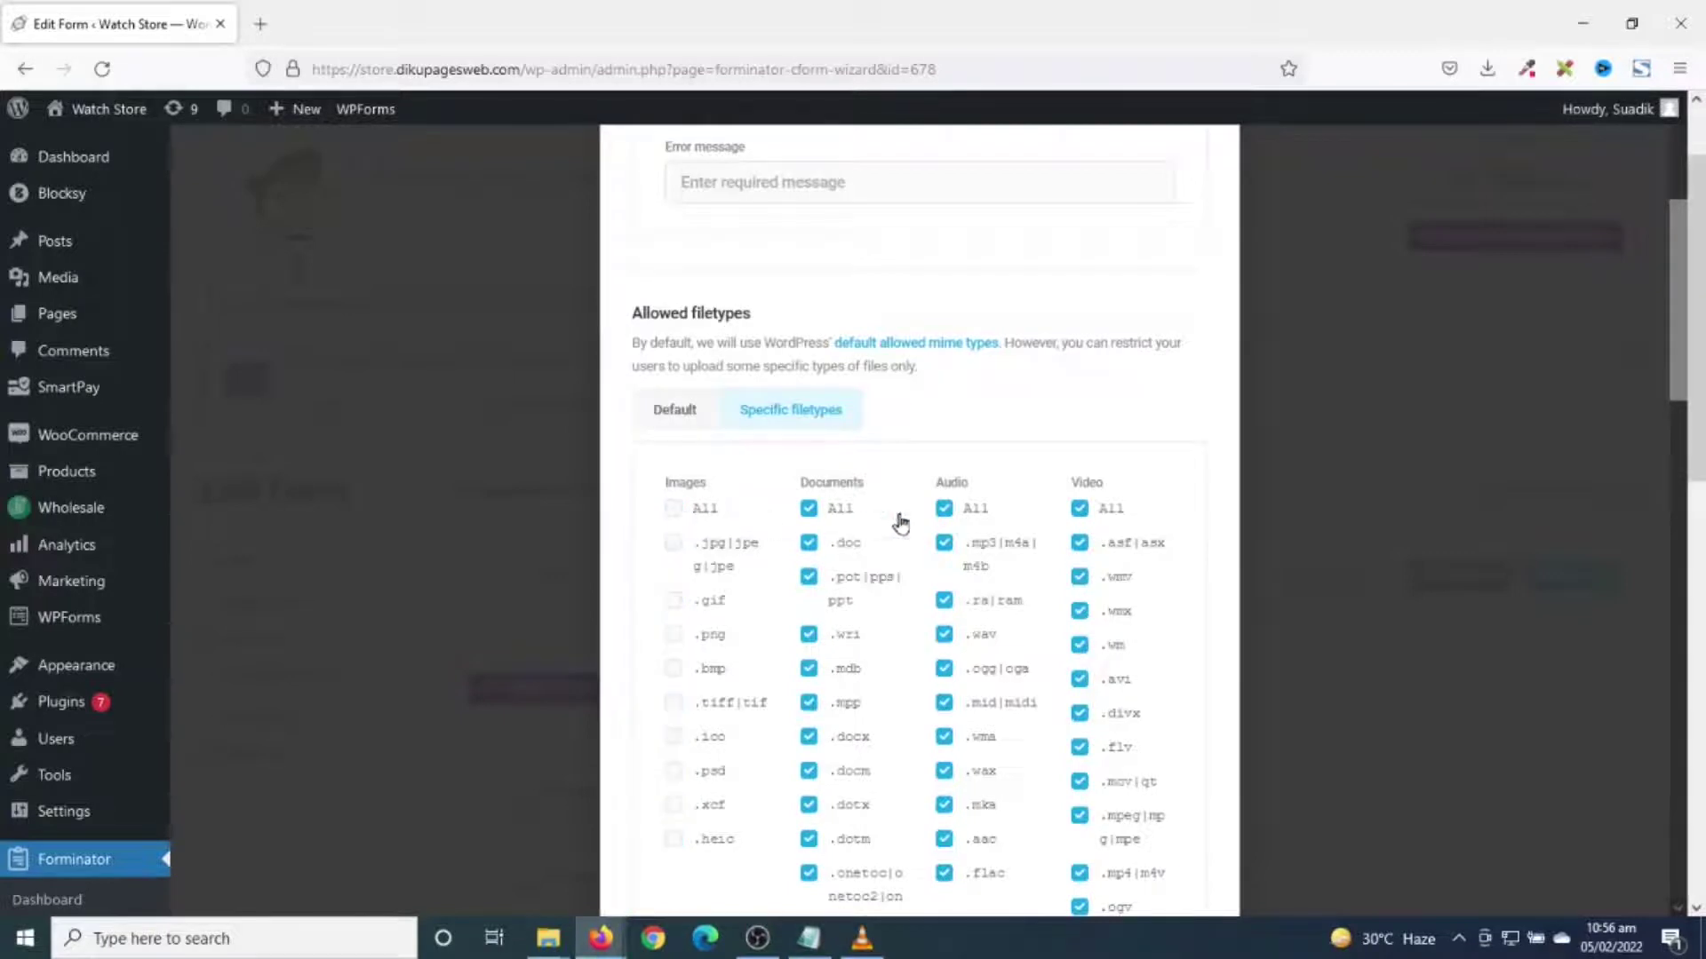
left_click(945, 511)
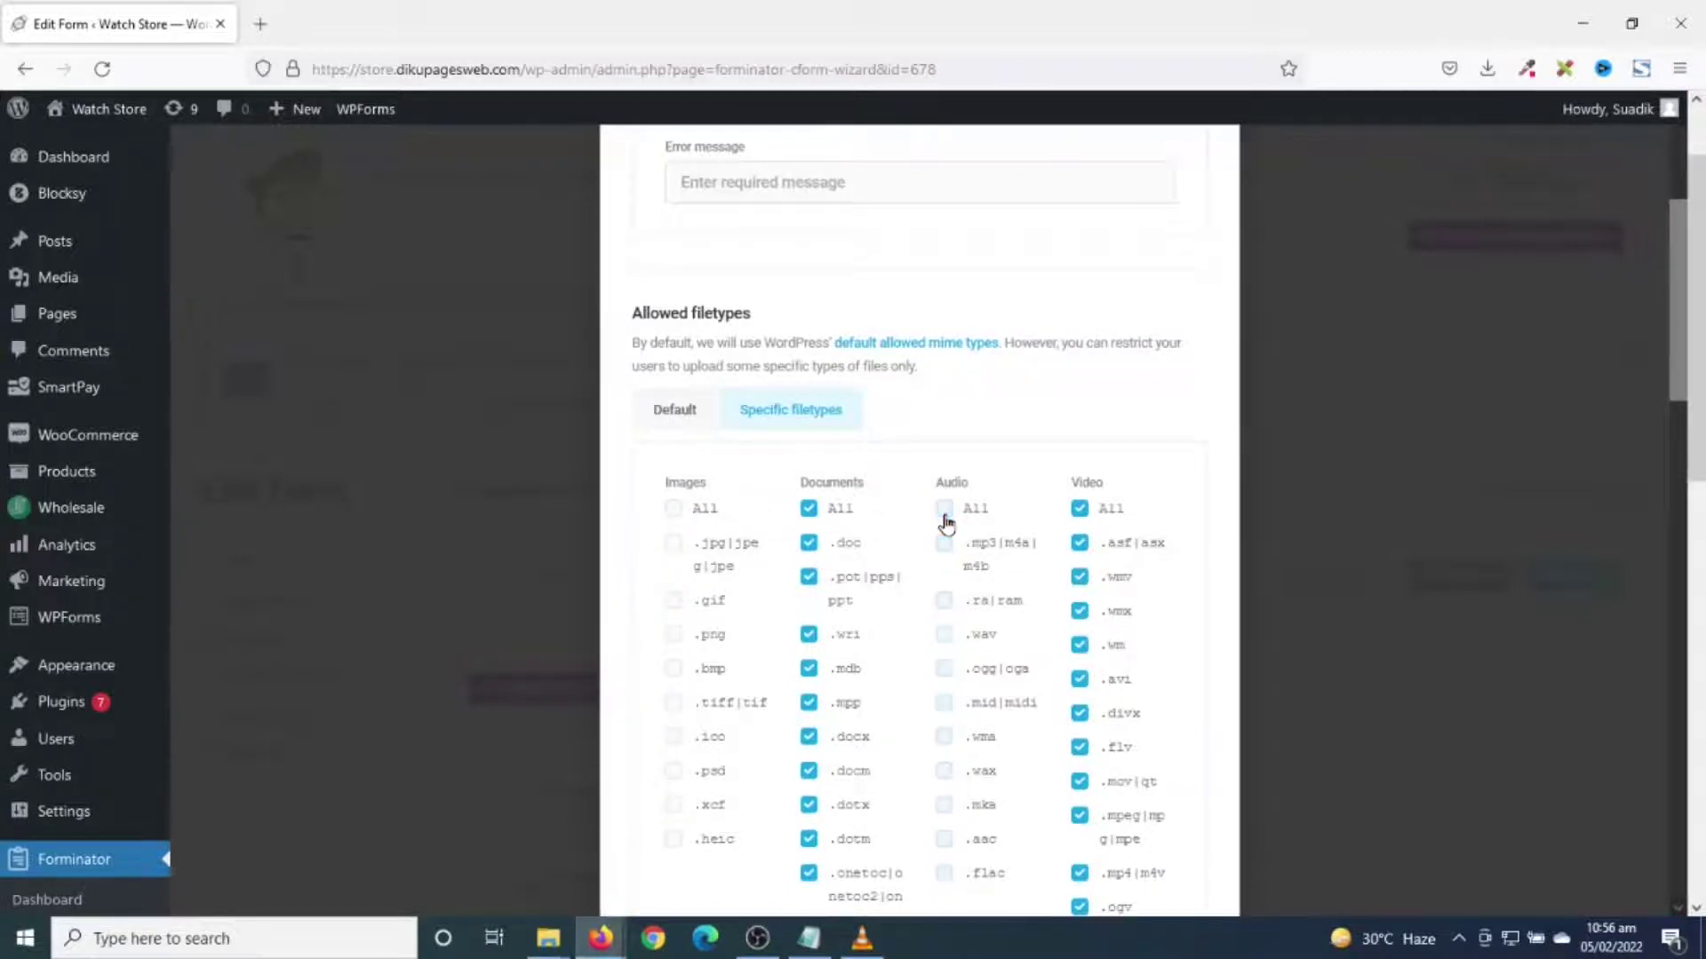
left_click(1085, 515)
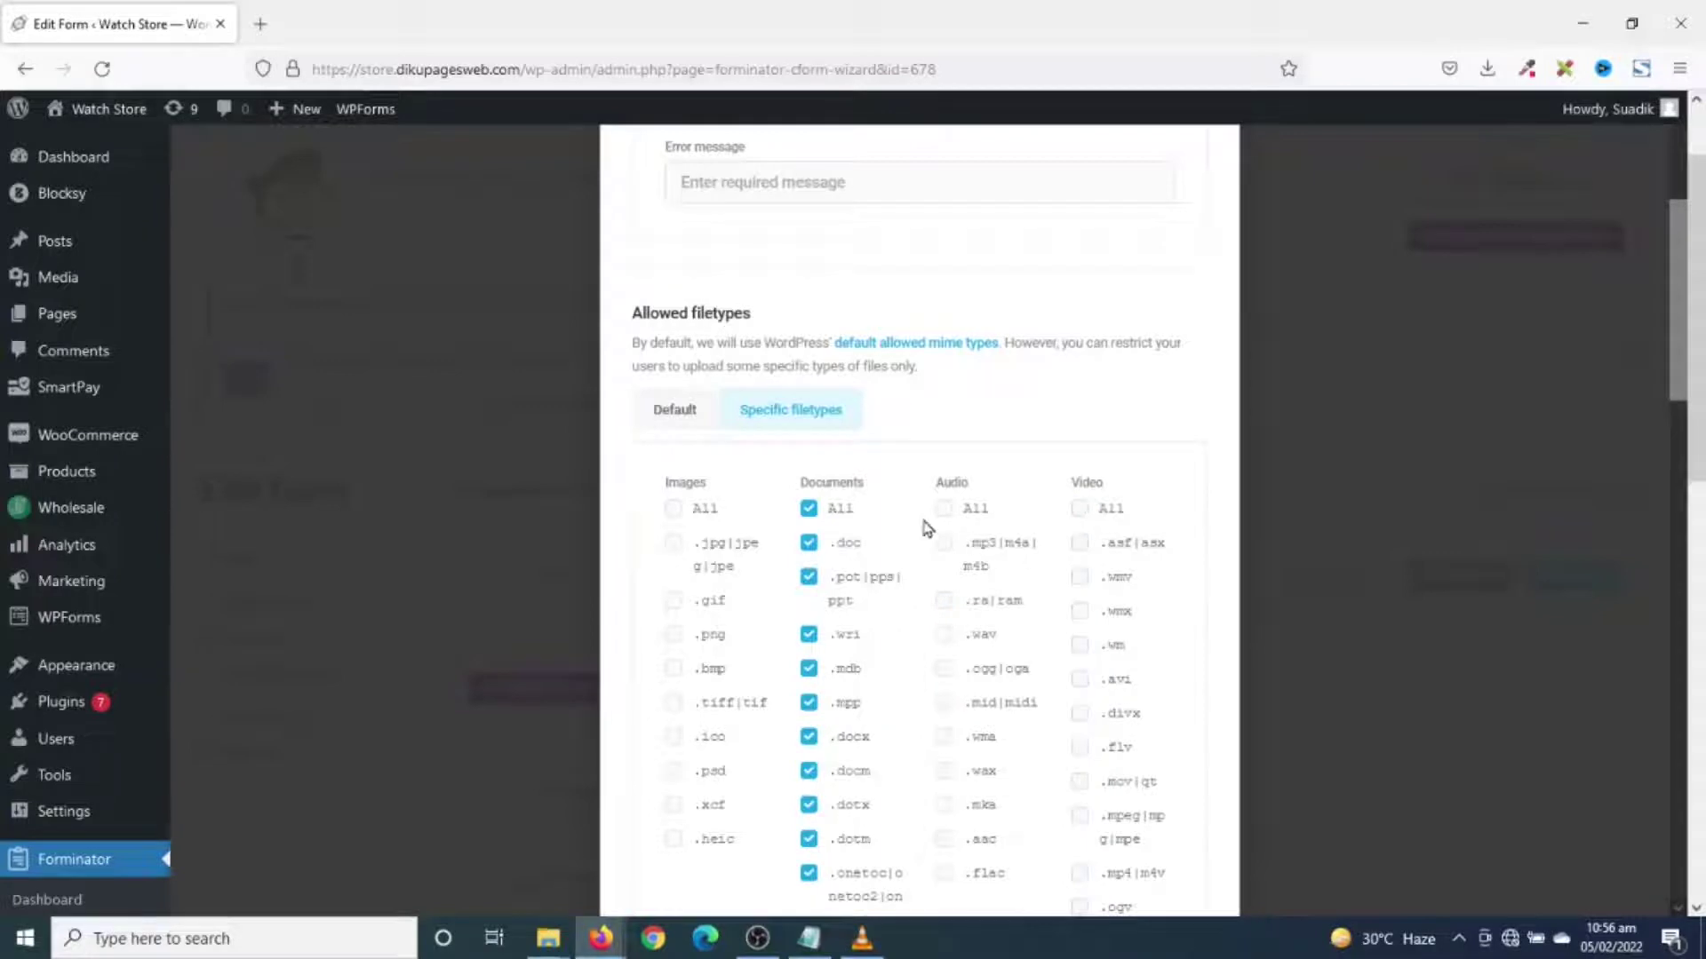
- Limit the allowed document types to .doc, .docx and .pdf only
scroll(879, 844, "down", 5)
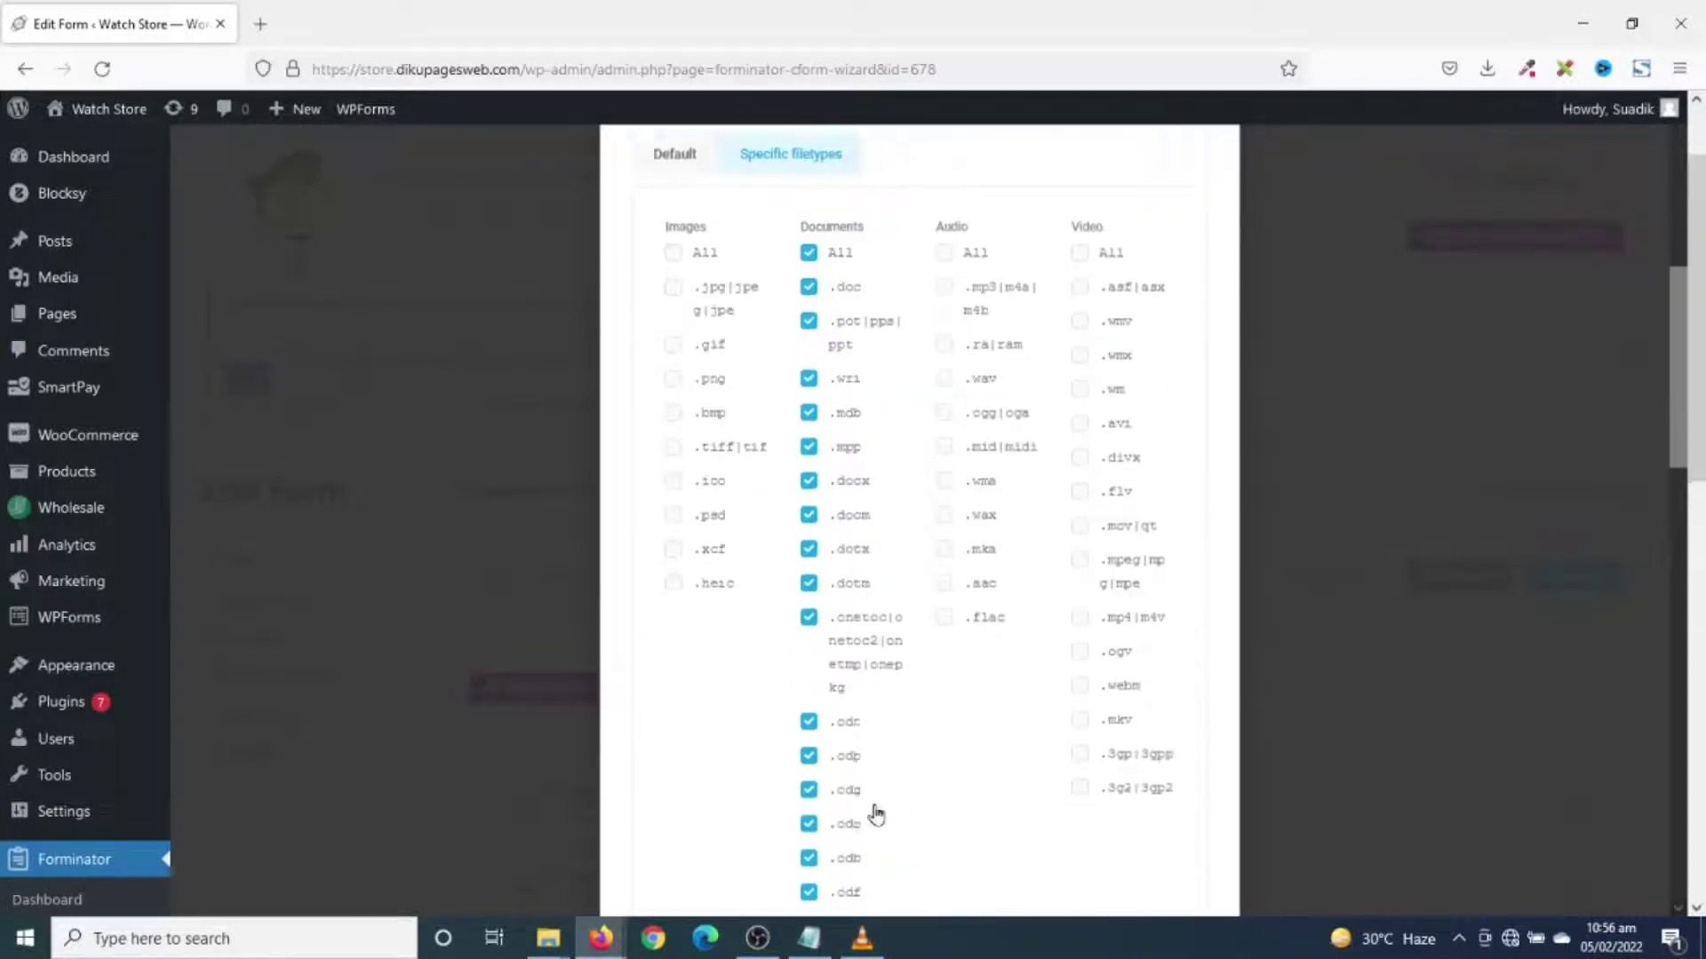
scroll(874, 654, "down", 5)
scroll(868, 651, "up", 9)
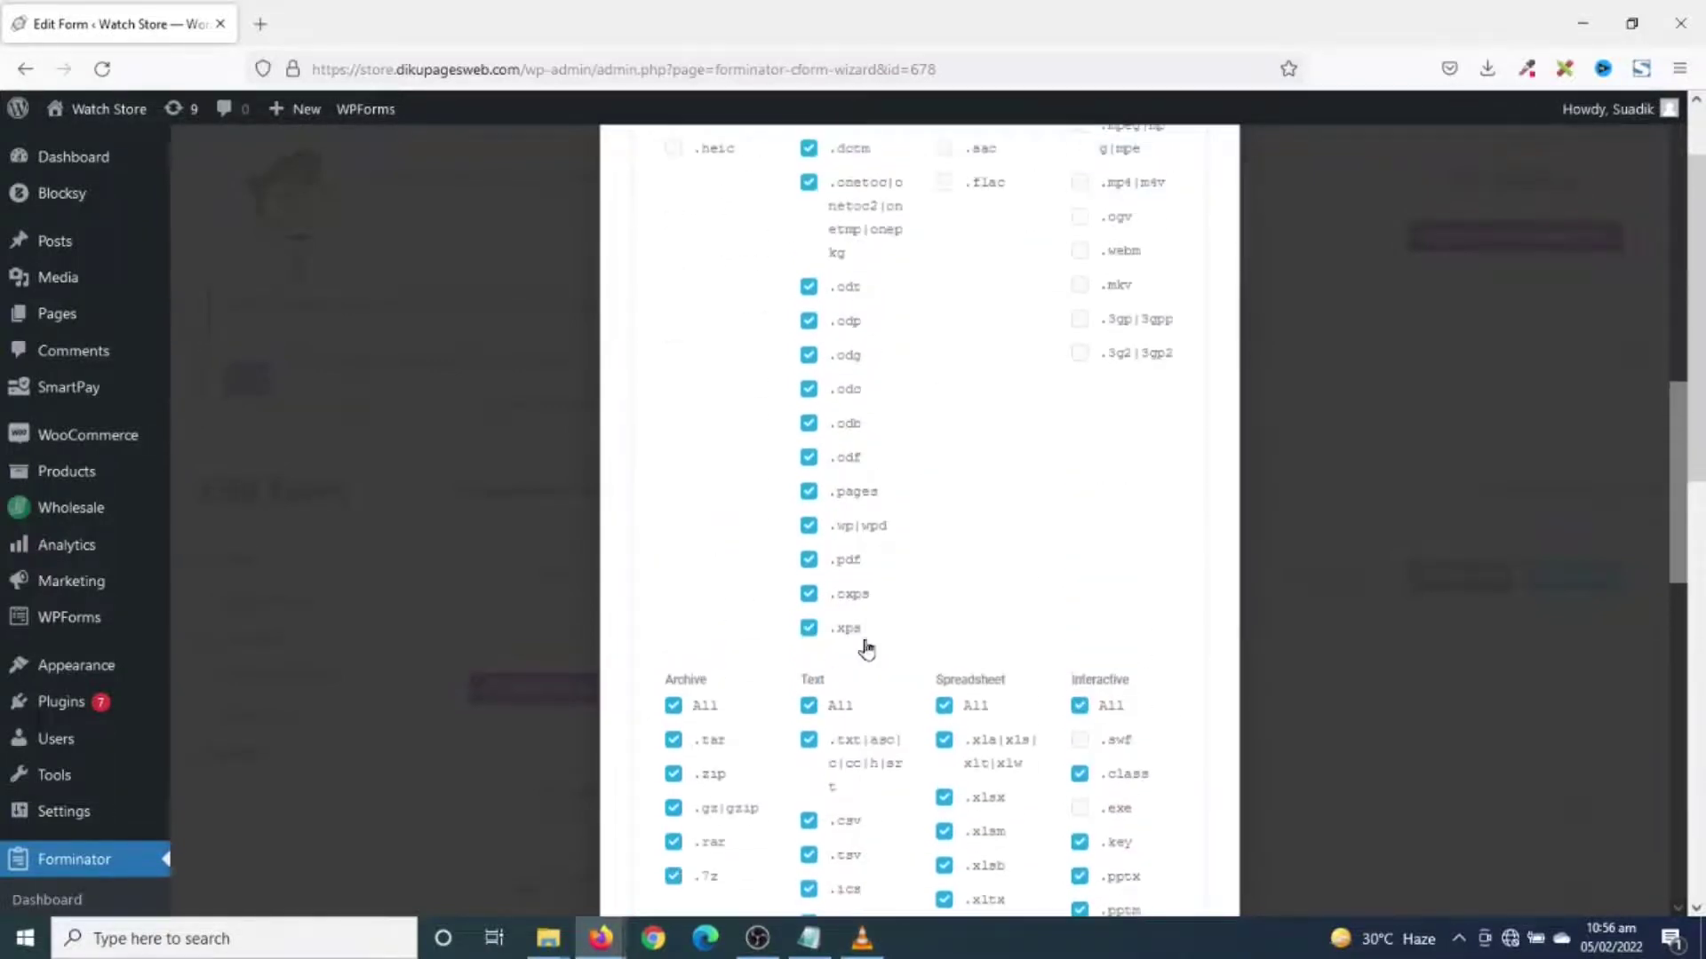
scroll(858, 627, "up", 1)
left_click(809, 510)
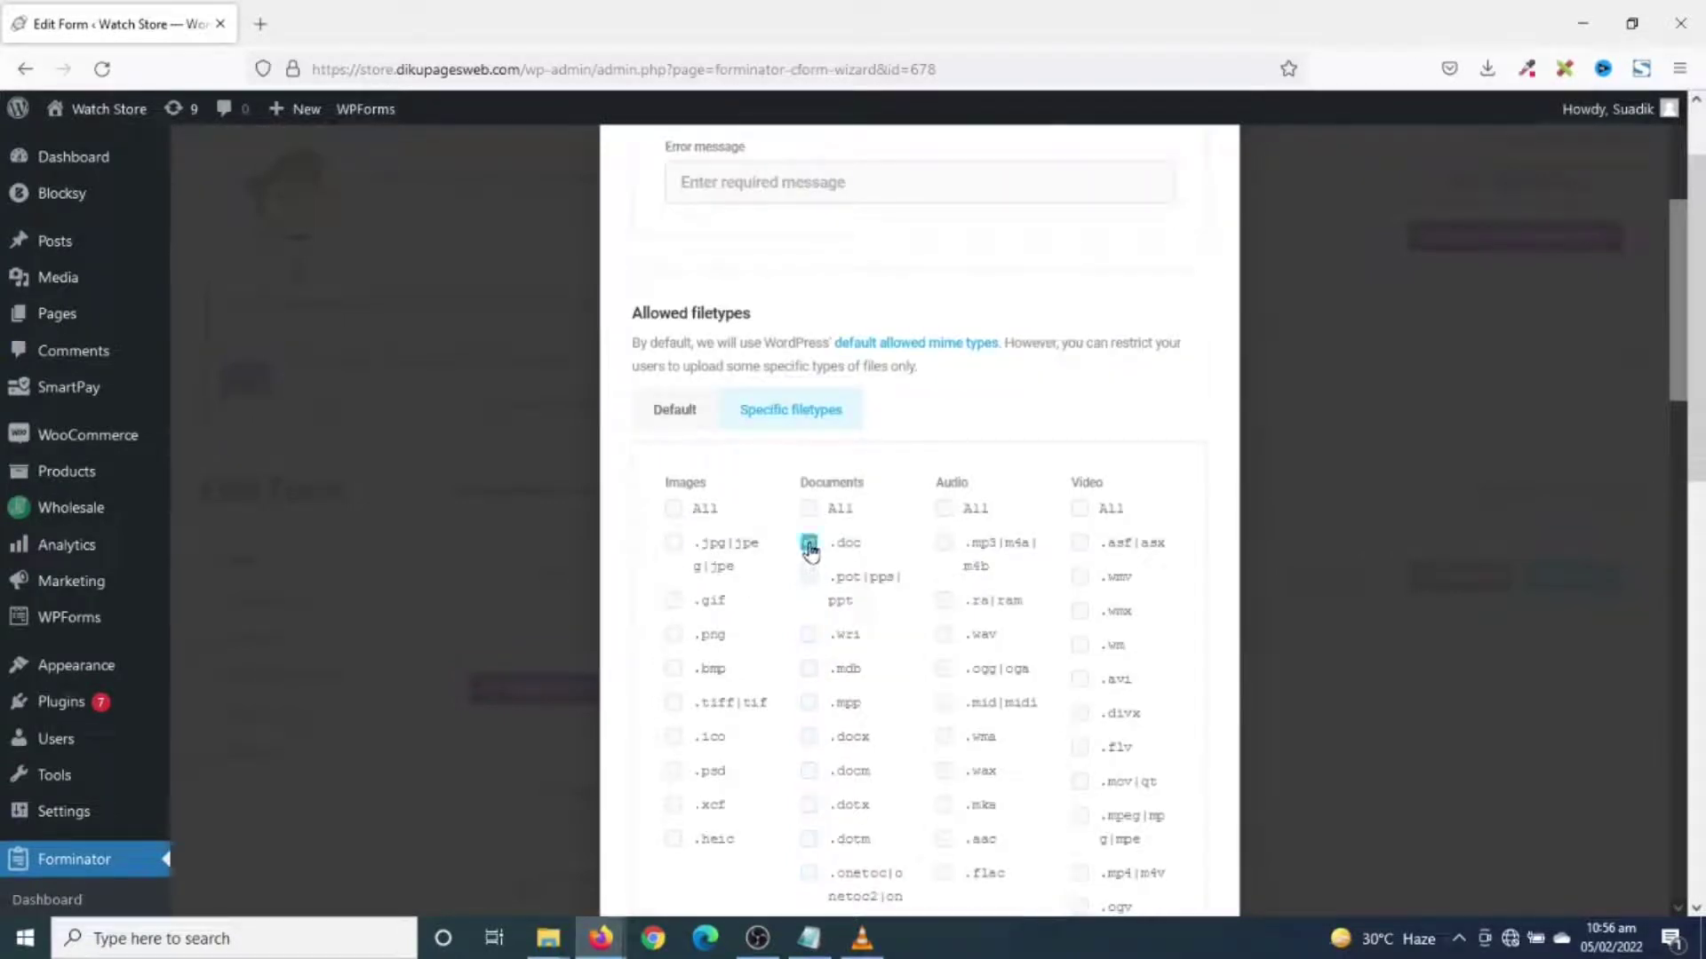
left_click(809, 543)
left_click(809, 739)
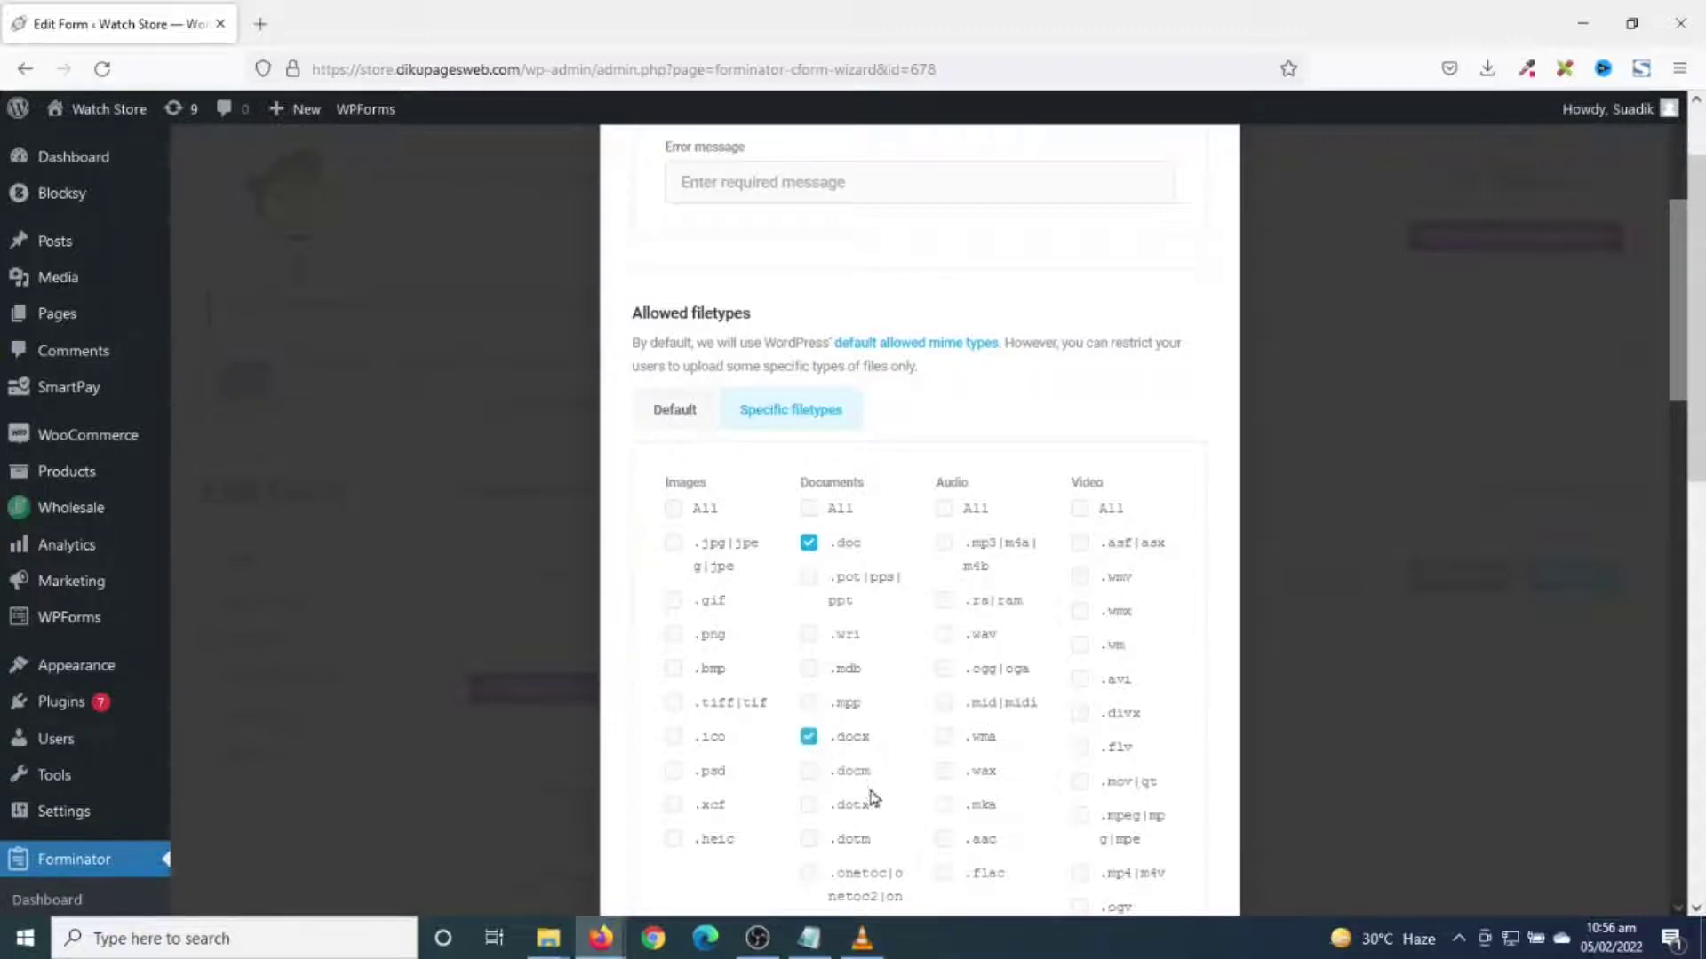
scroll(880, 742, "down", 5)
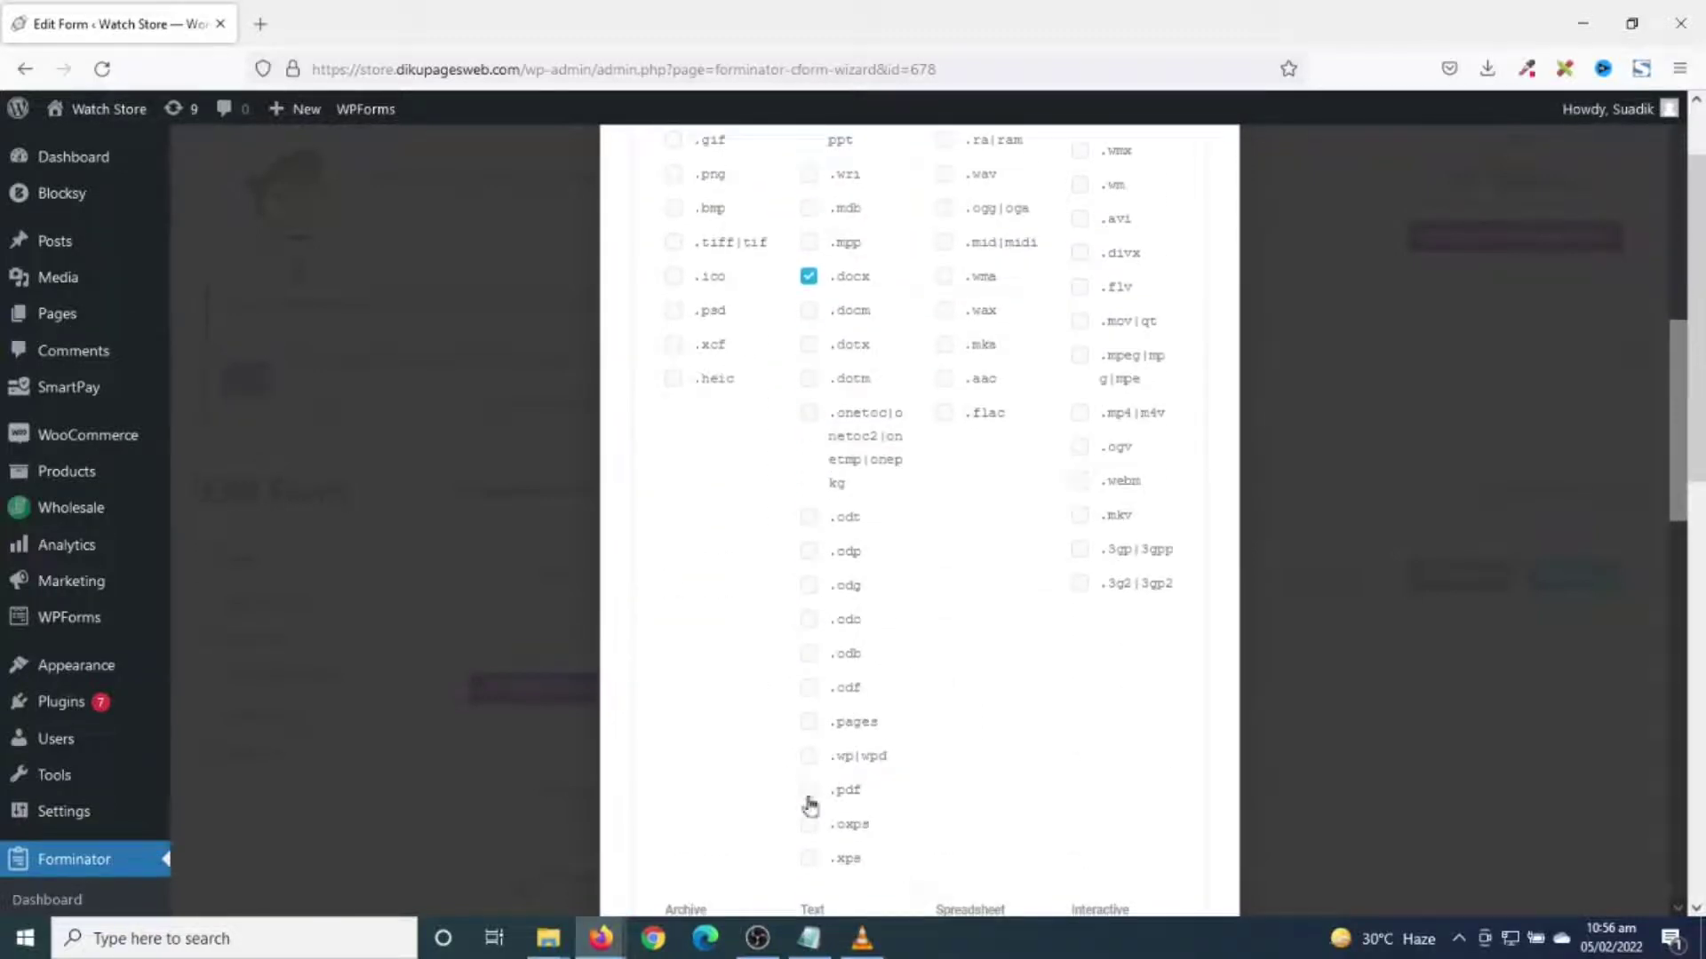
left_click(808, 791)
- Disallow all archive, text, spreadsheet and interactive filetypes for the CV upload
scroll(968, 764, "up", 3)
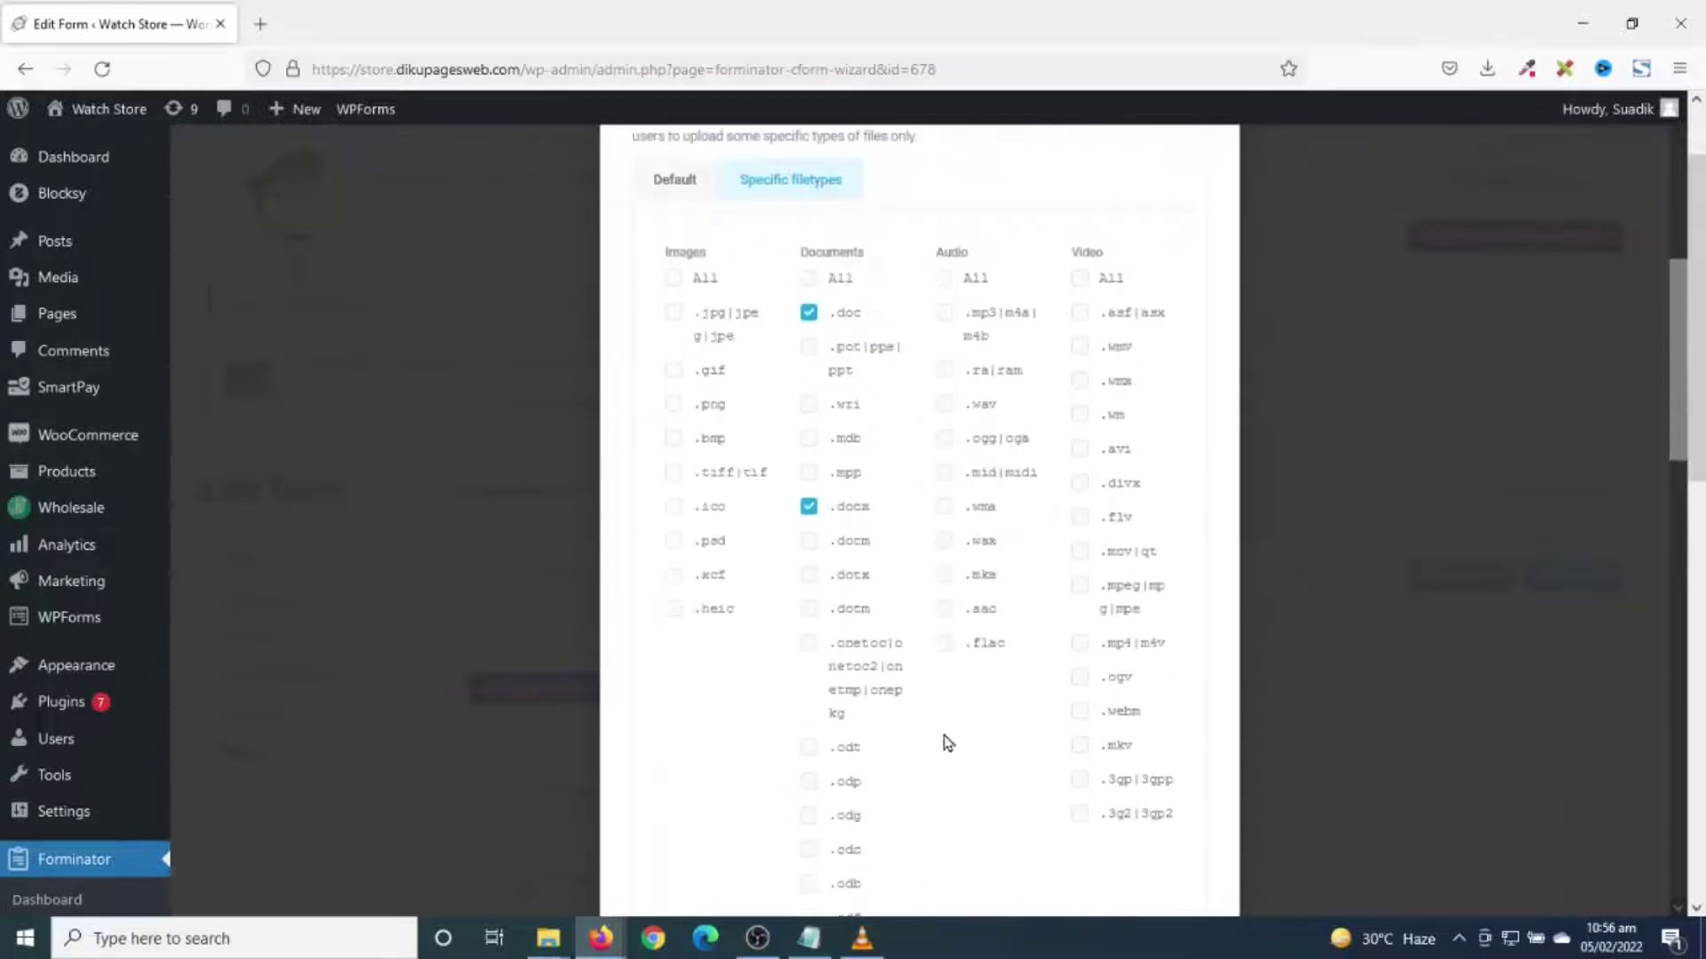
scroll(851, 481, "down", 5)
scroll(845, 629, "up", 3)
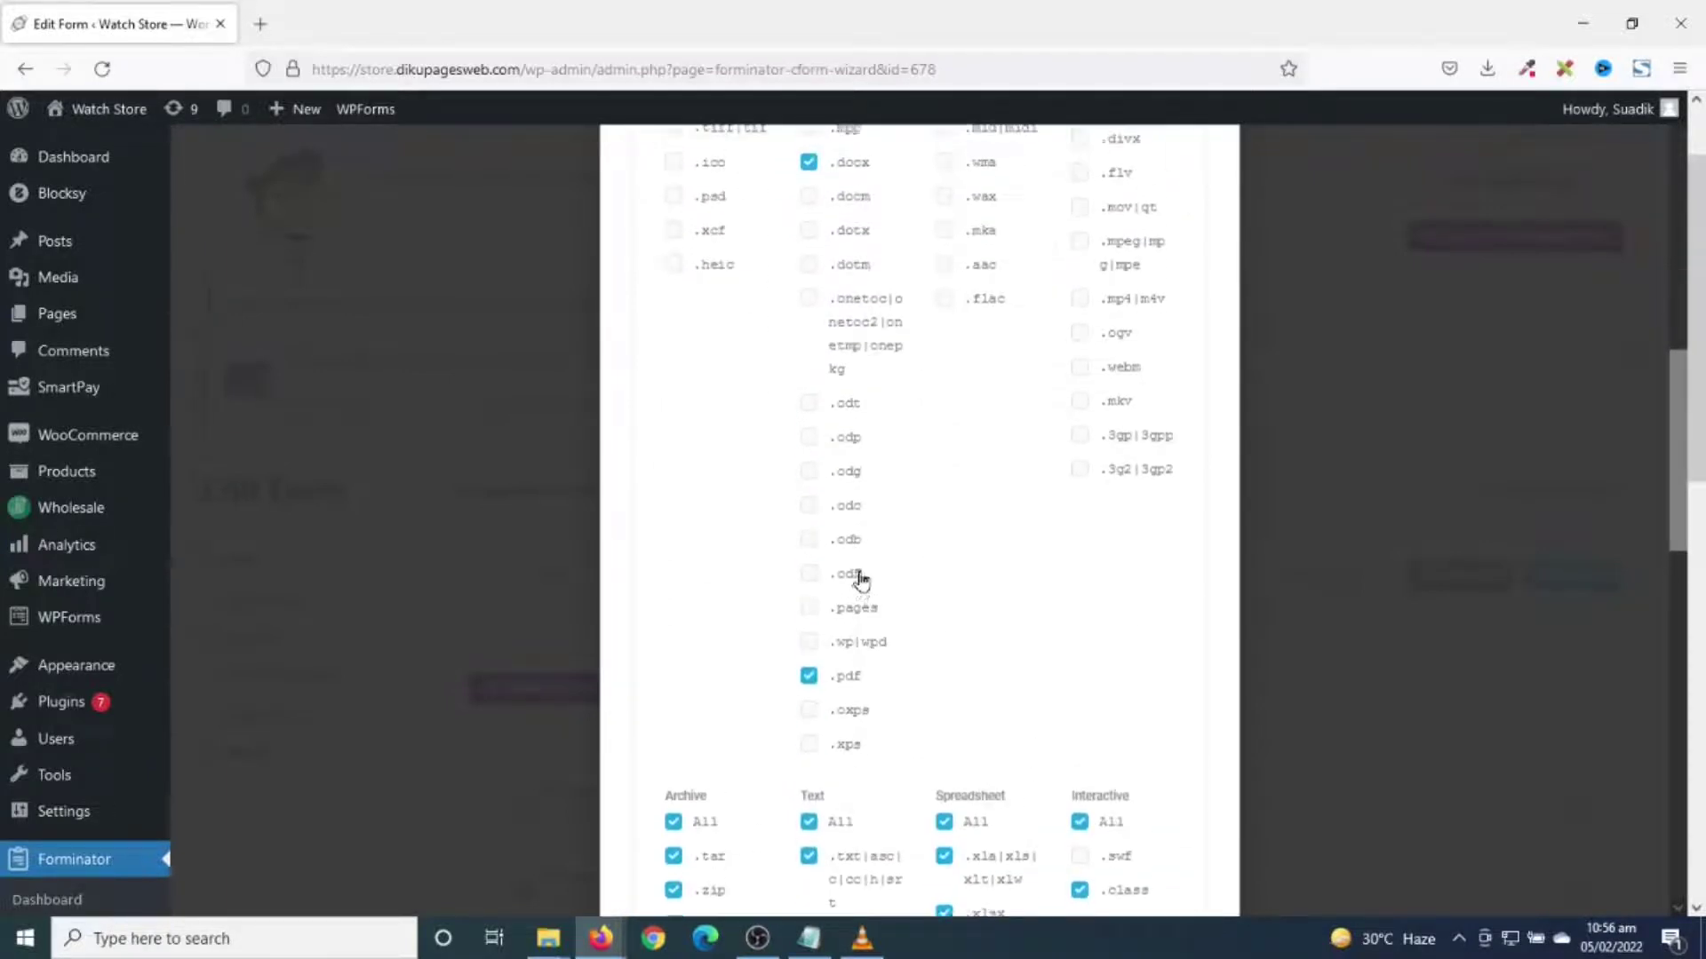
scroll(861, 560, "up", 1)
scroll(861, 547, "down", 5)
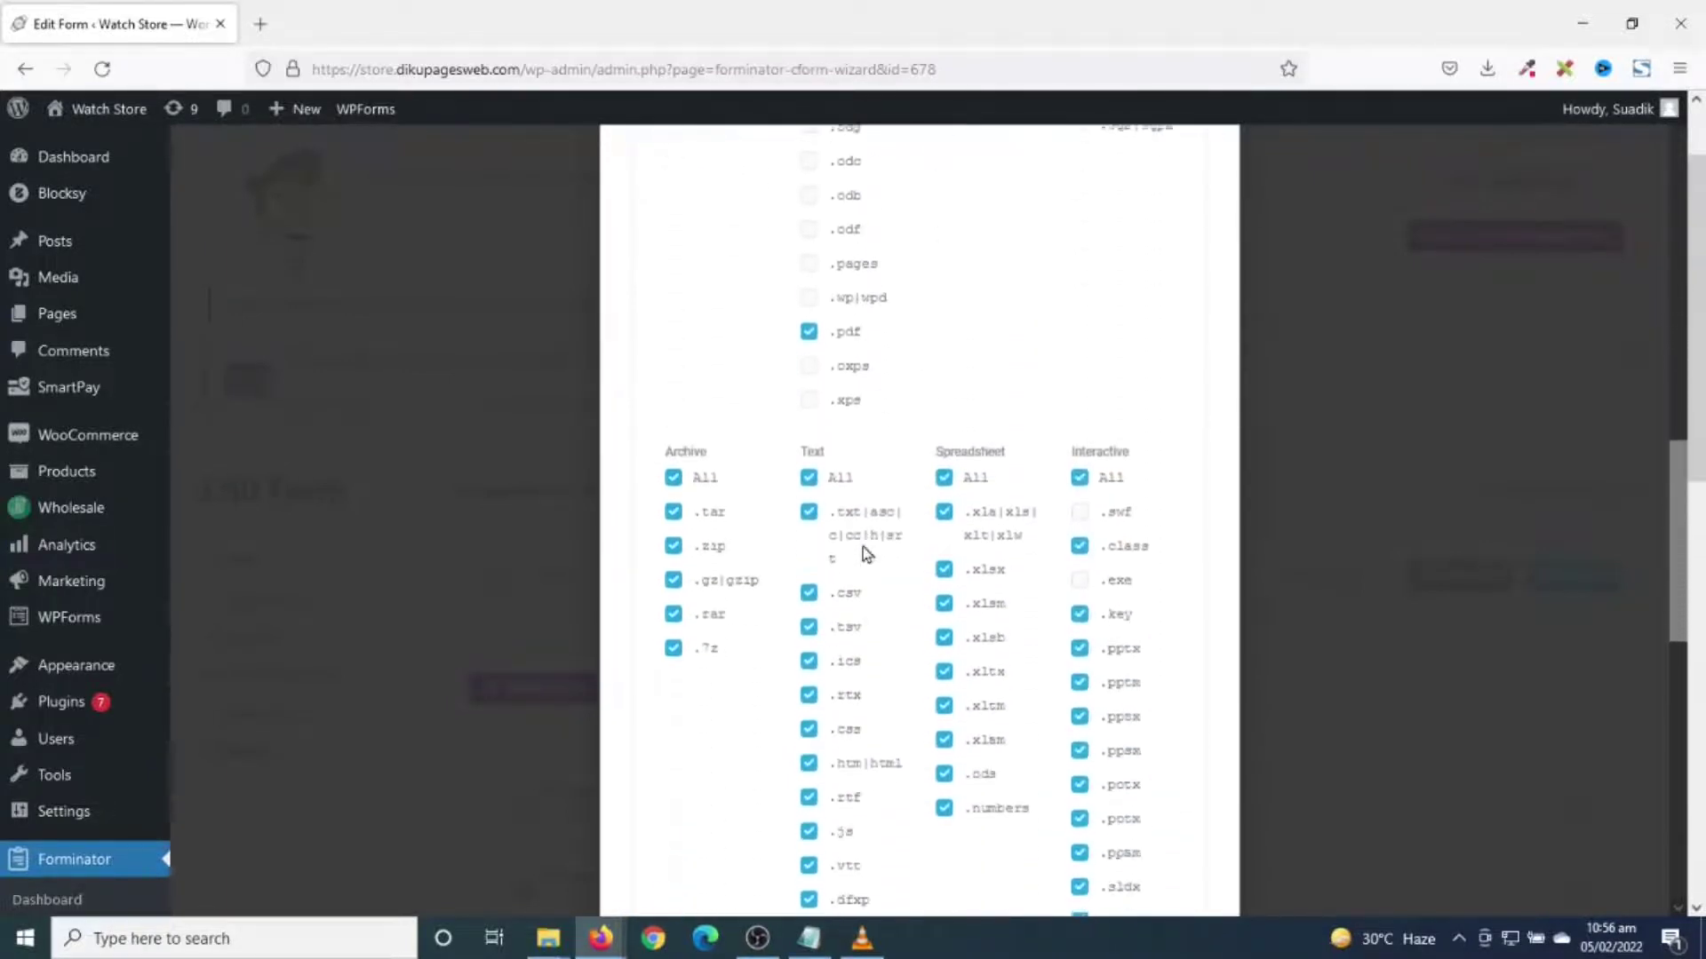
left_click(675, 477)
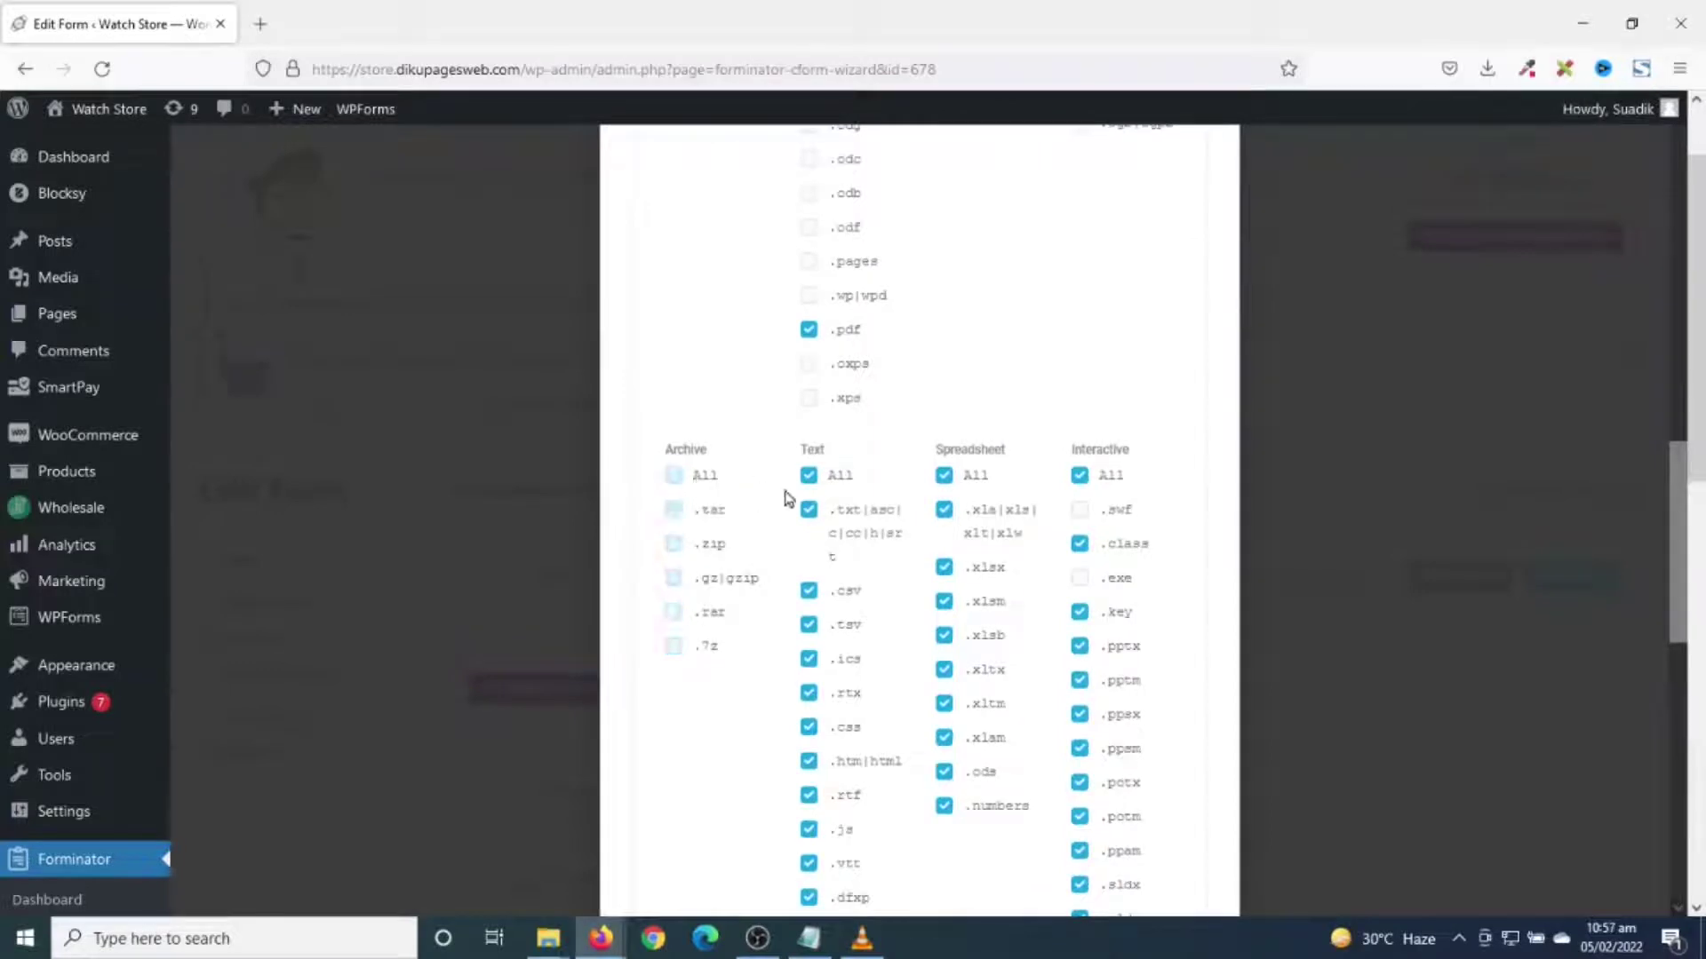
left_click(808, 477)
left_click(945, 480)
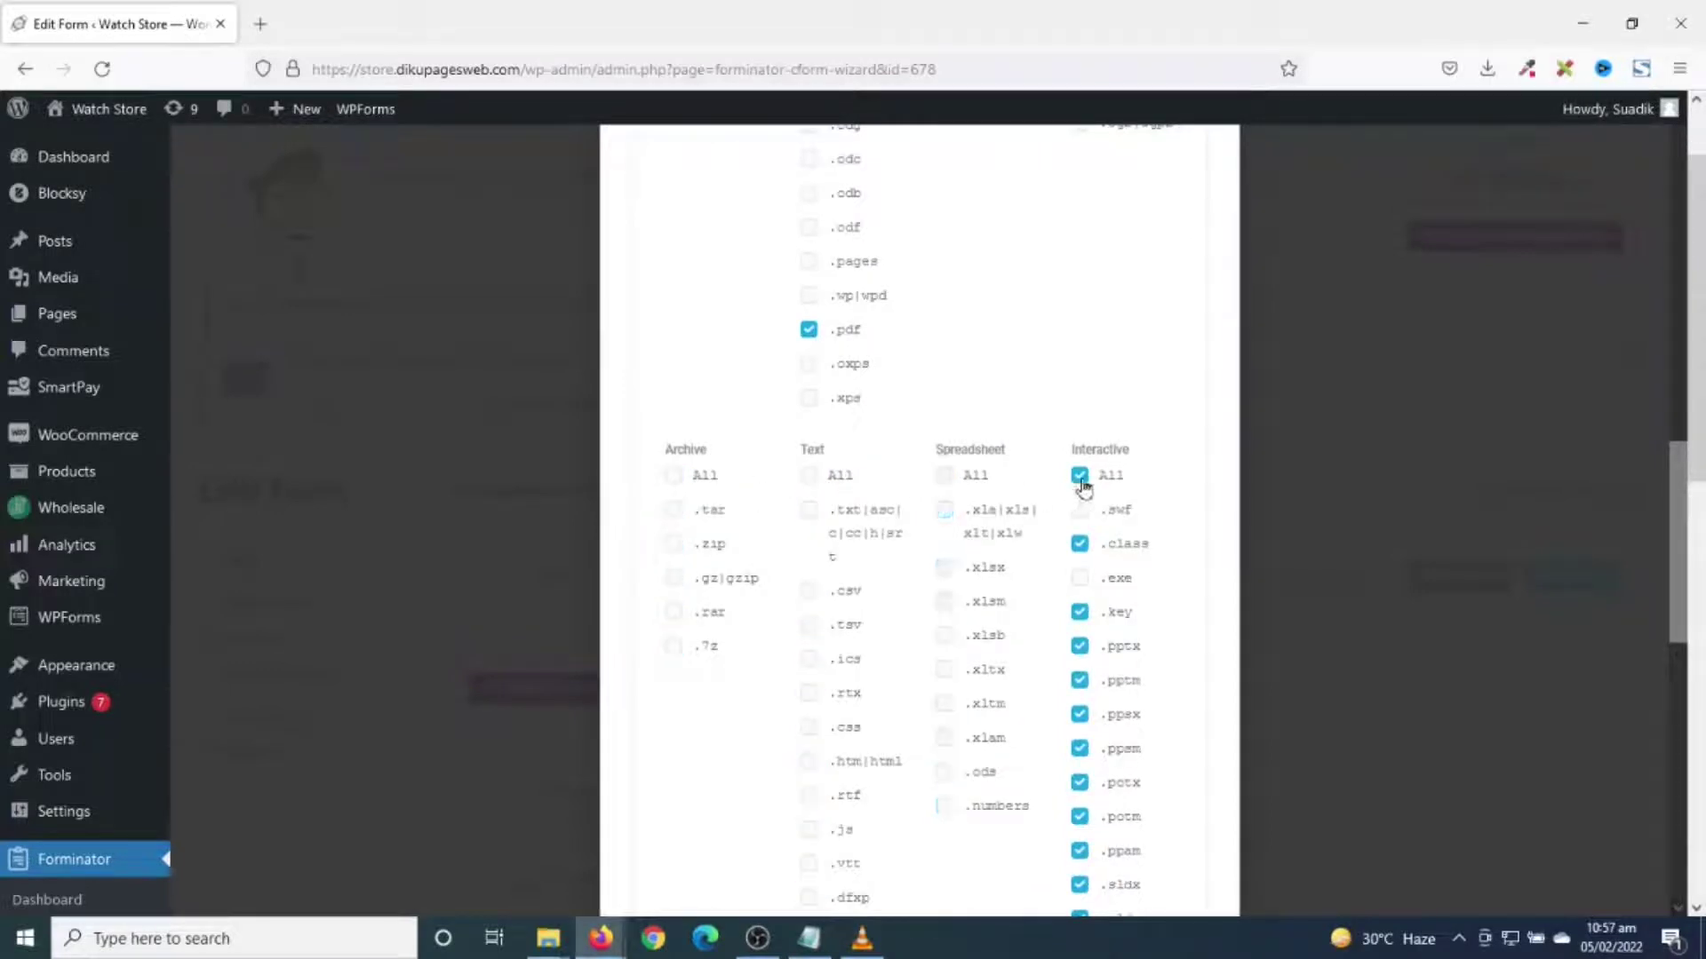
left_click(1079, 478)
- Set the upload limit per file to 5 MB and apply the Upload CV field settings
scroll(1070, 751, "down", 7)
scroll(960, 604, "up", 3)
scroll(933, 598, "down", 4)
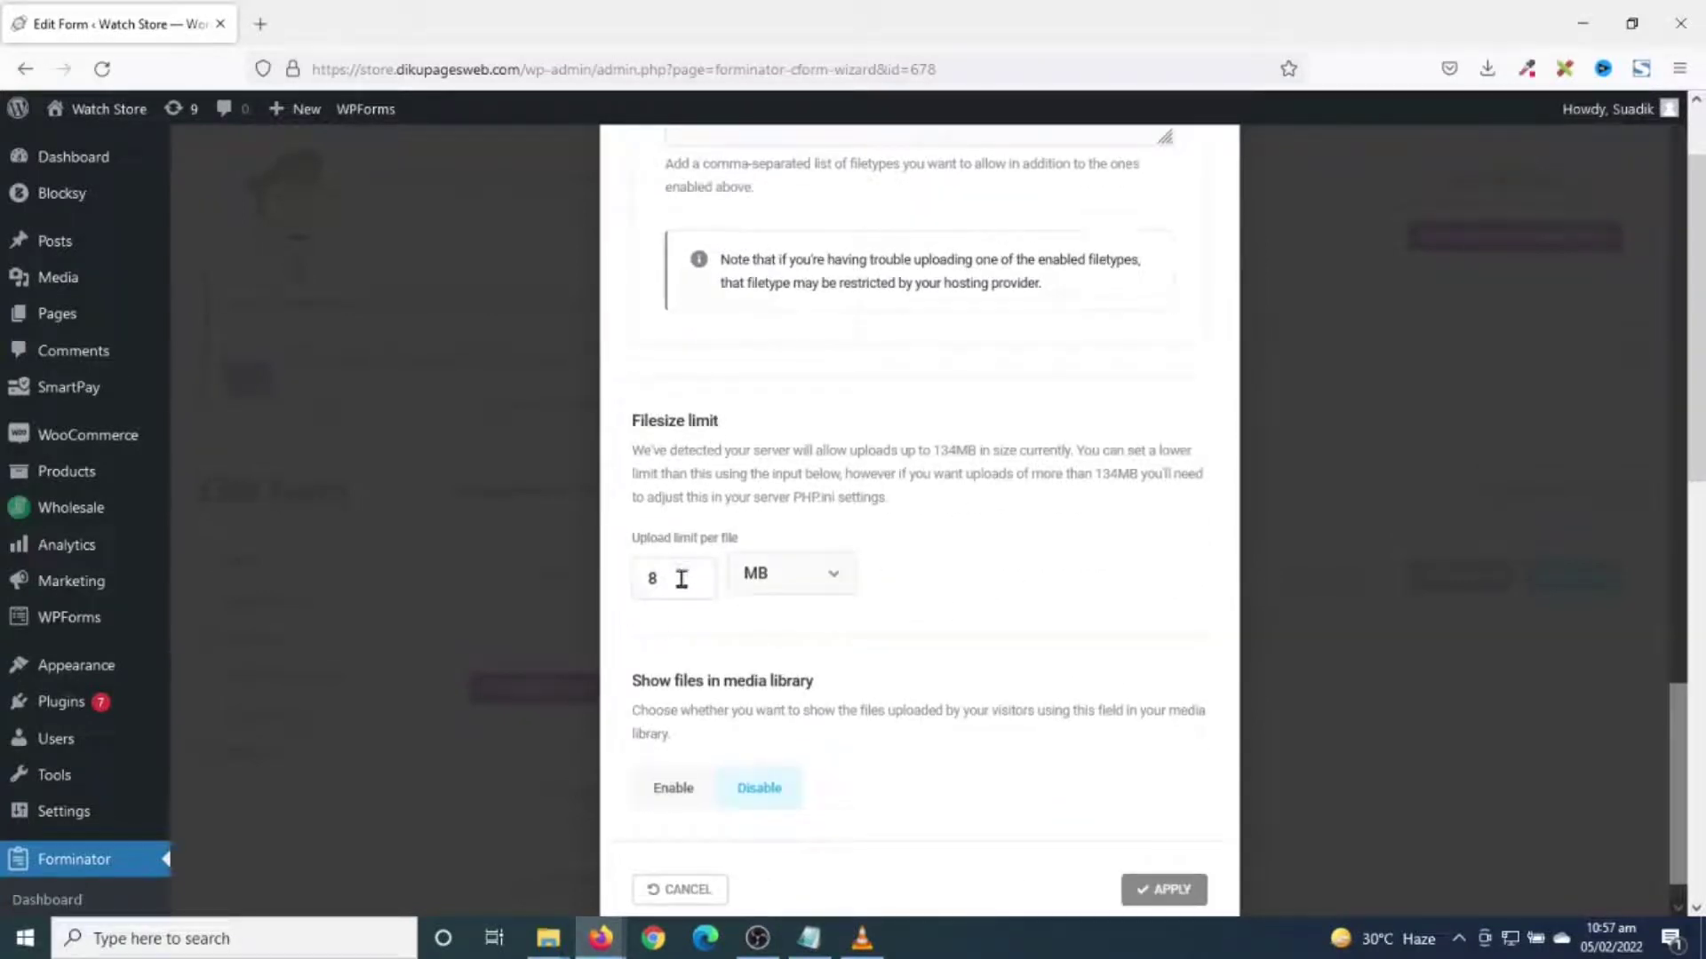
left_click_drag(681, 579, 626, 591)
left_click(824, 578)
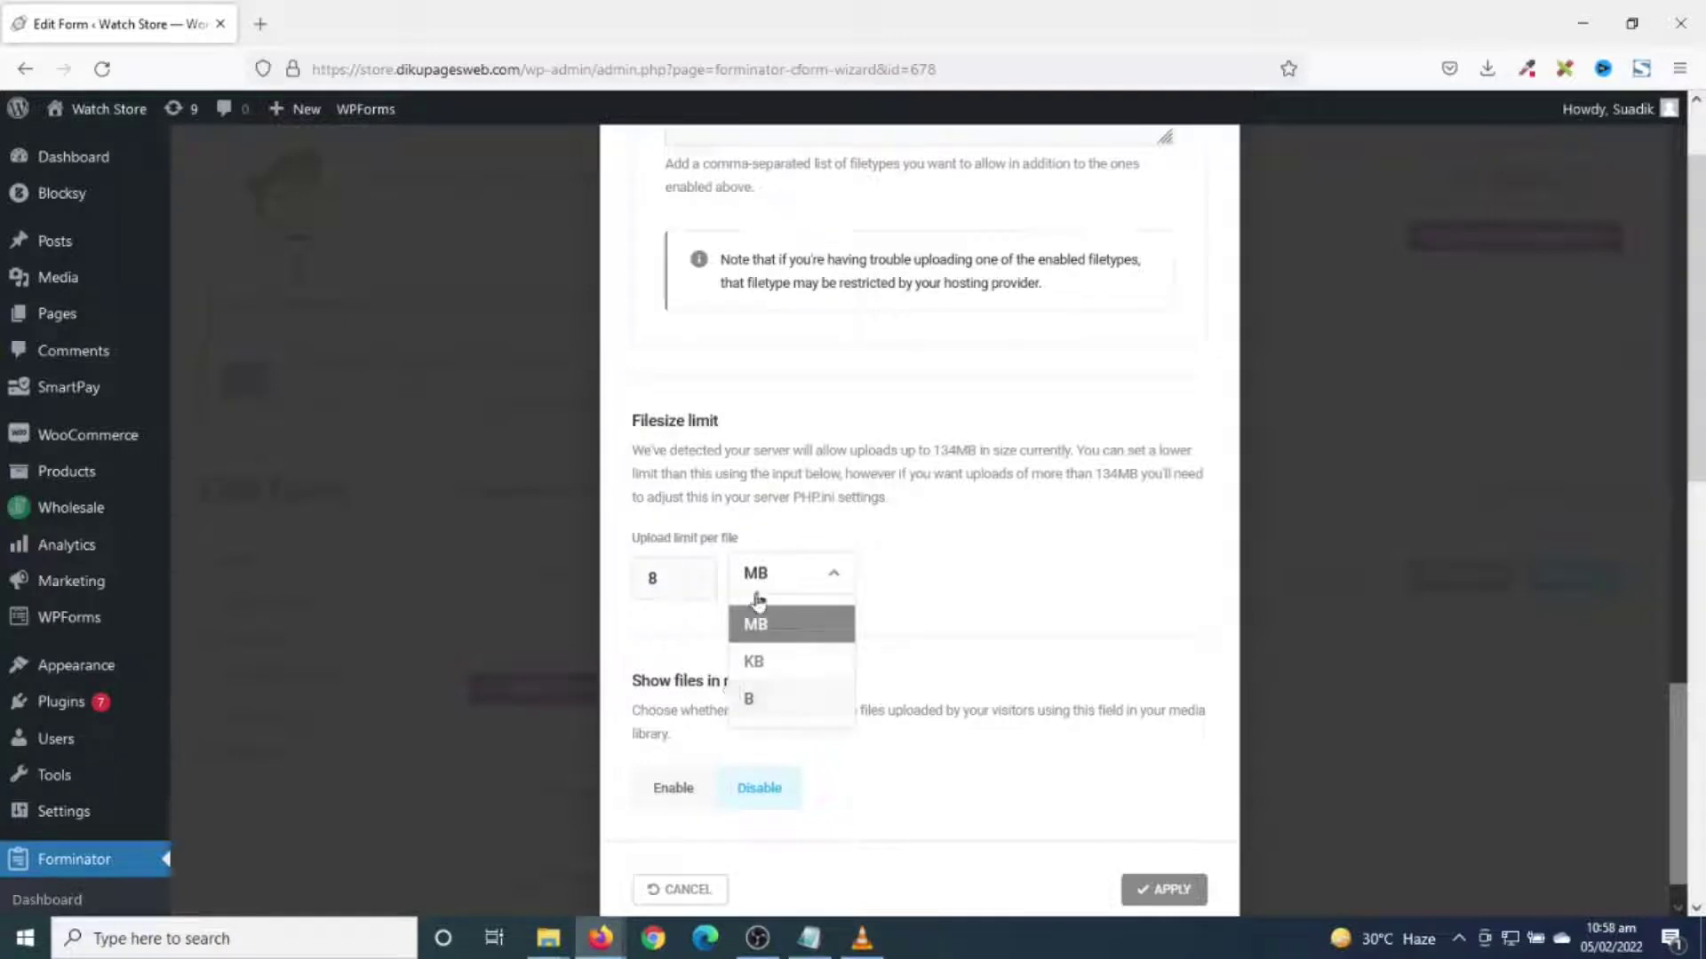
double_click(675, 573)
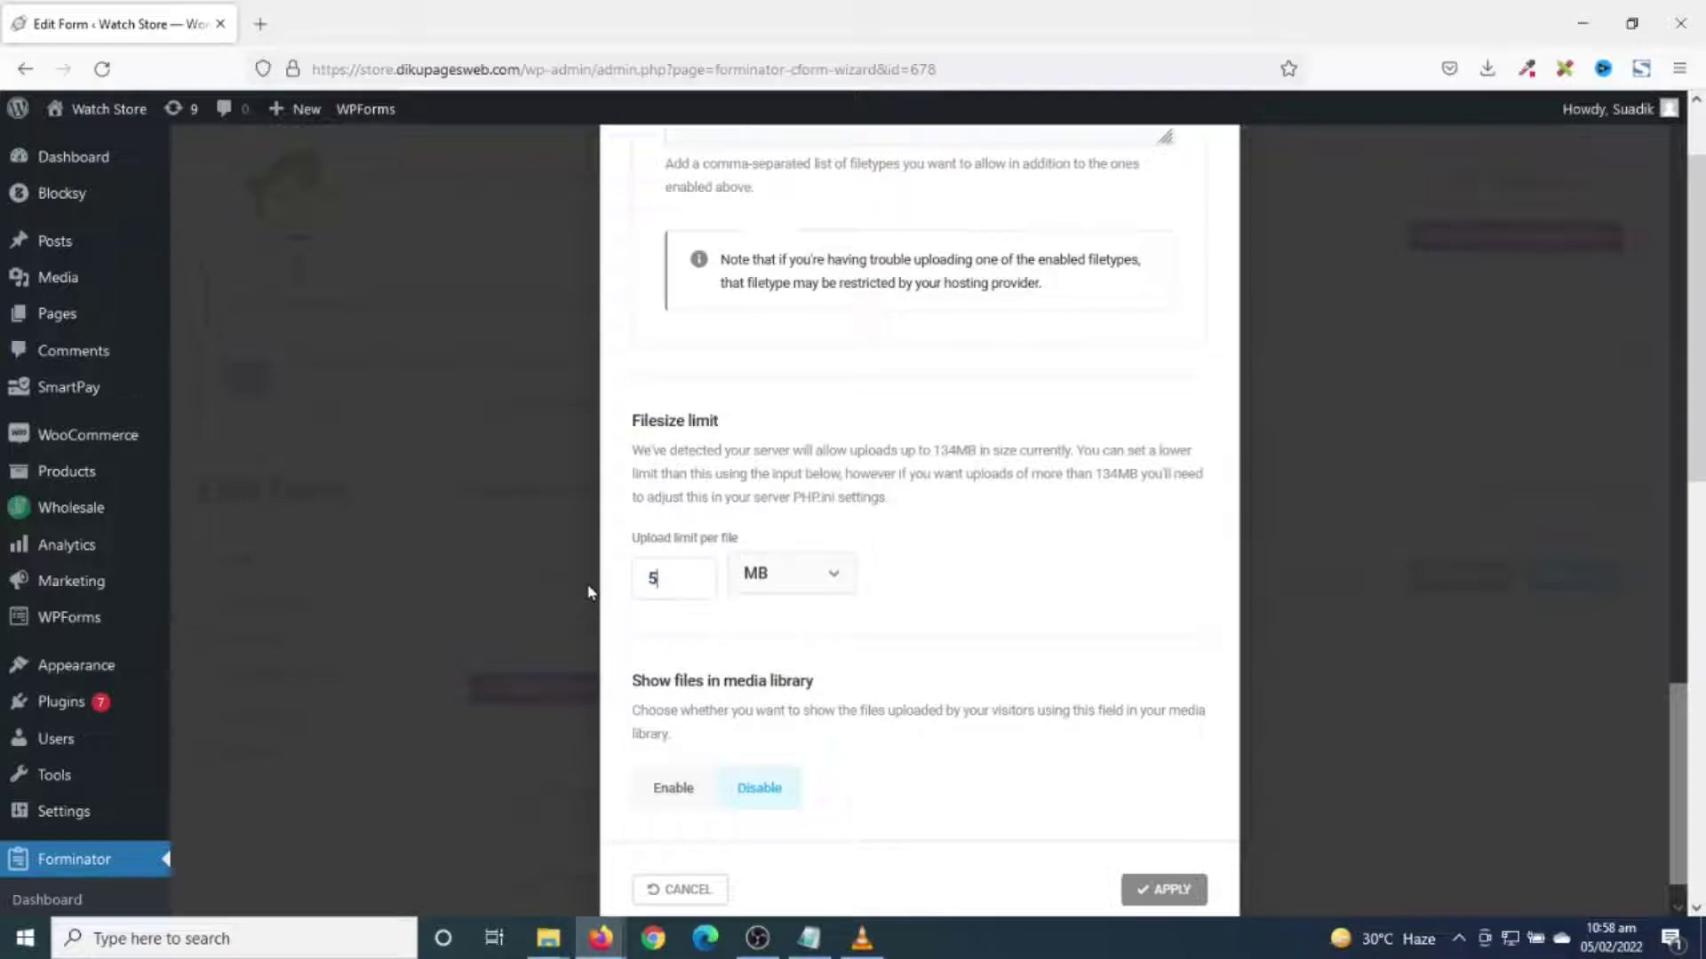
left_click(1148, 887)
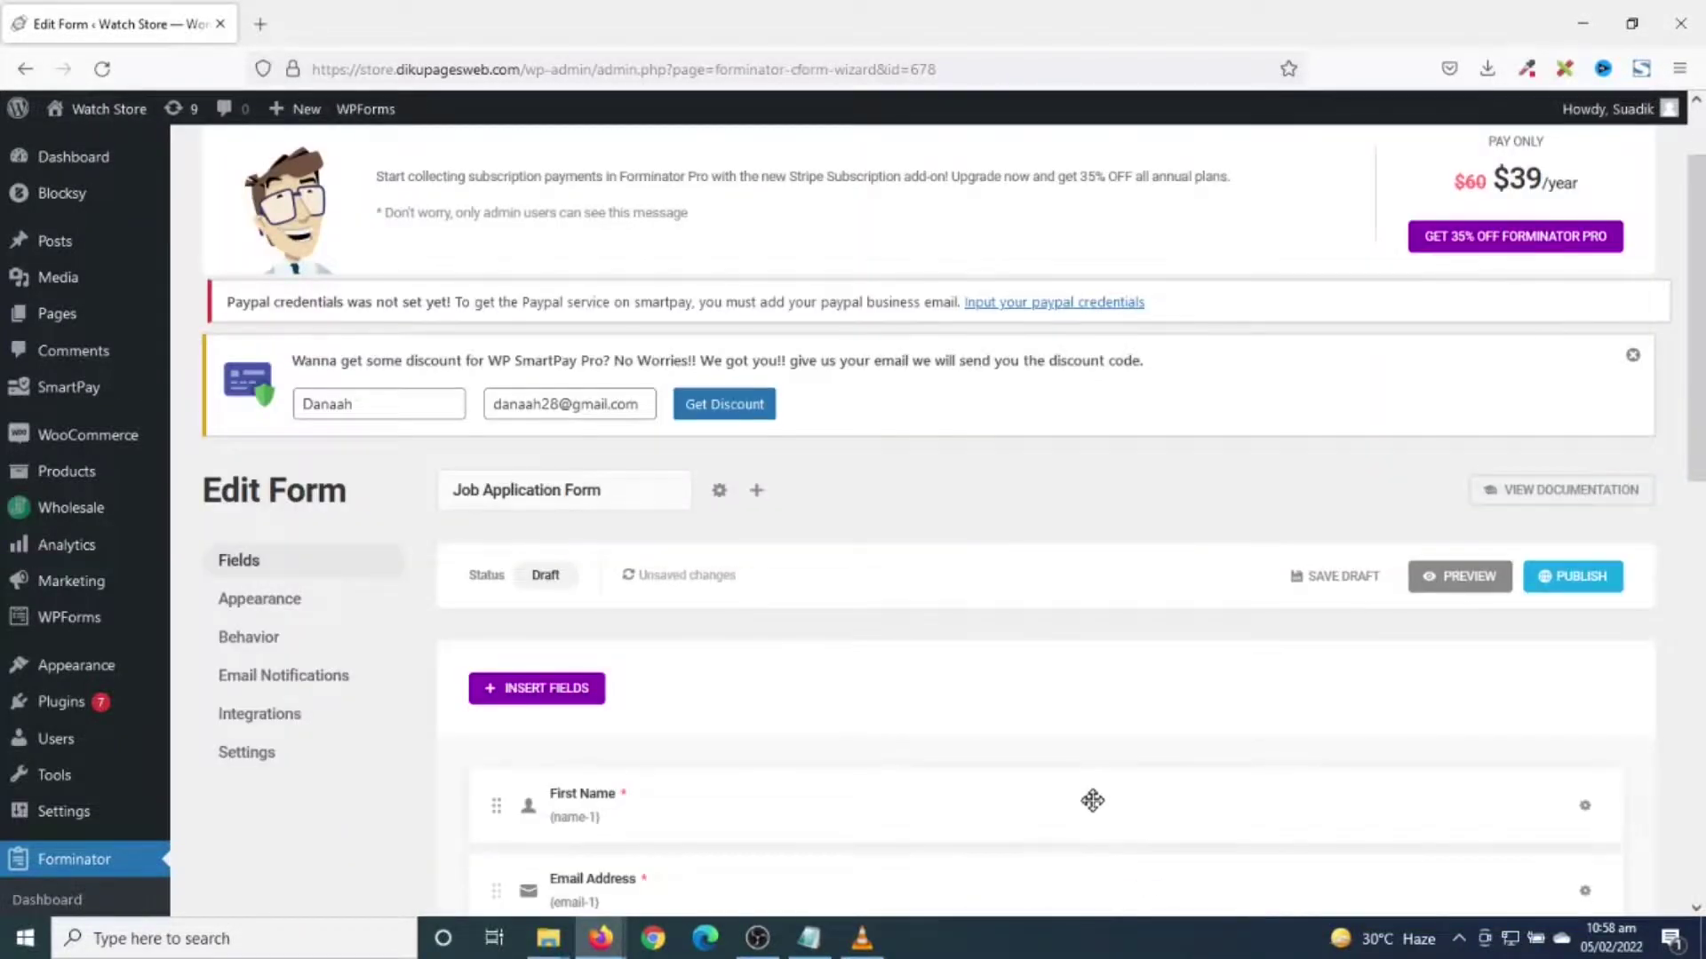
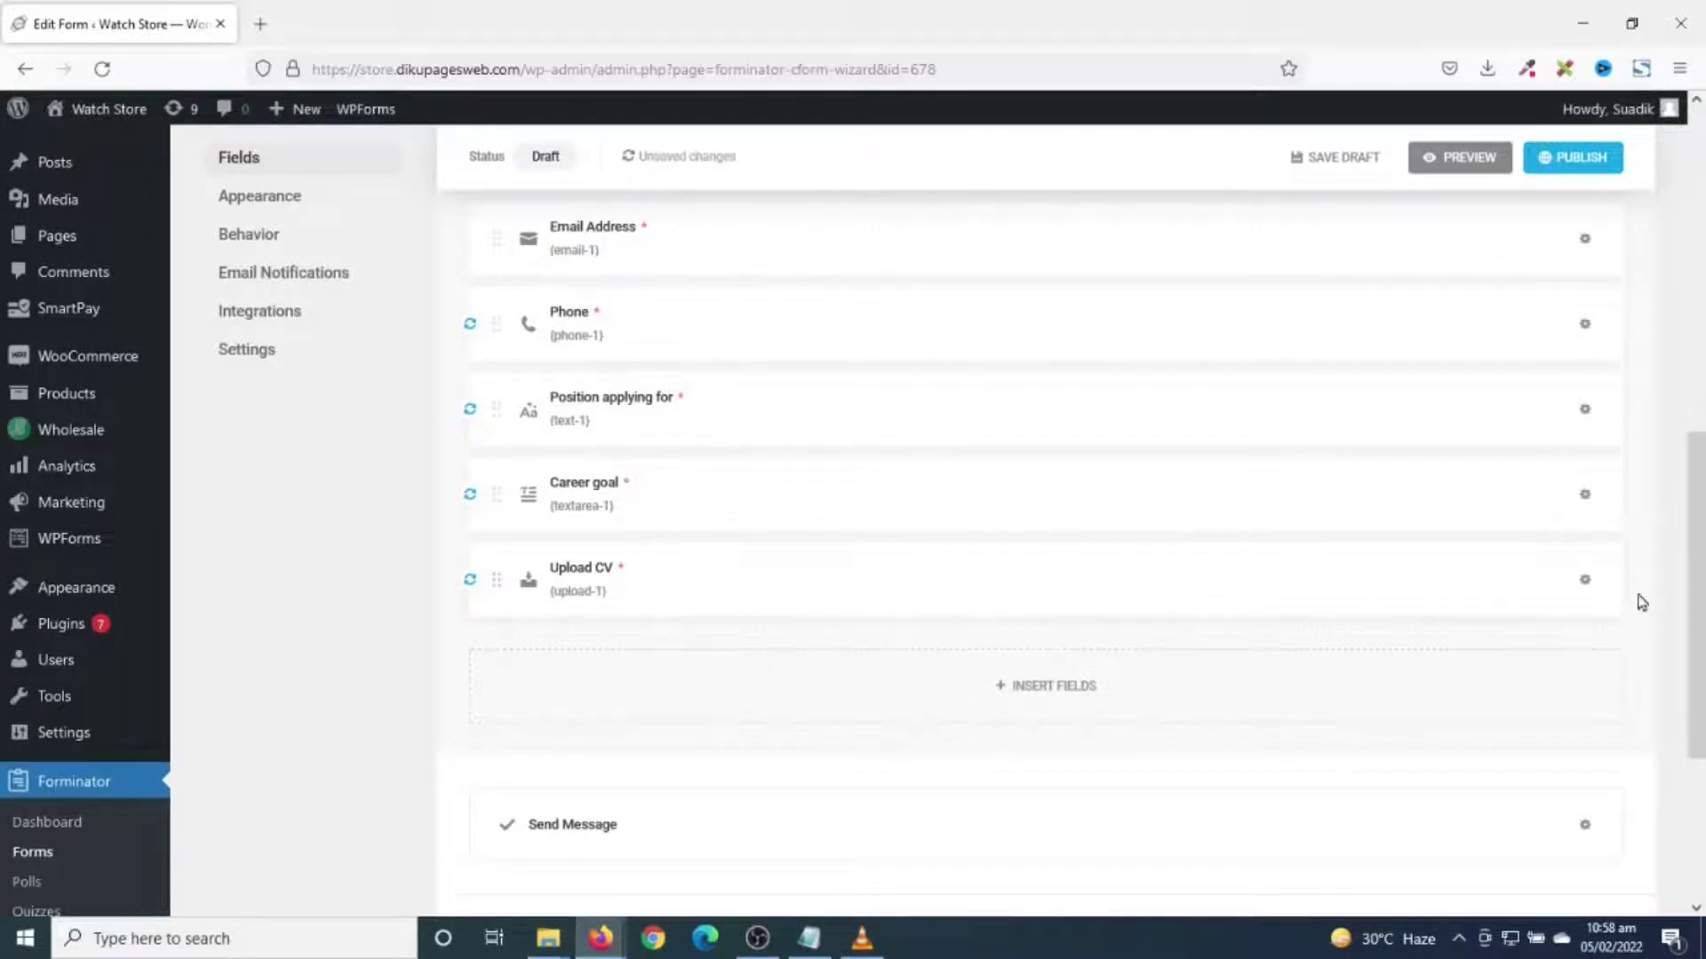
- Duplicate the Upload CV field and relabel the copy "Upload cover letter"
left_click(1586, 582)
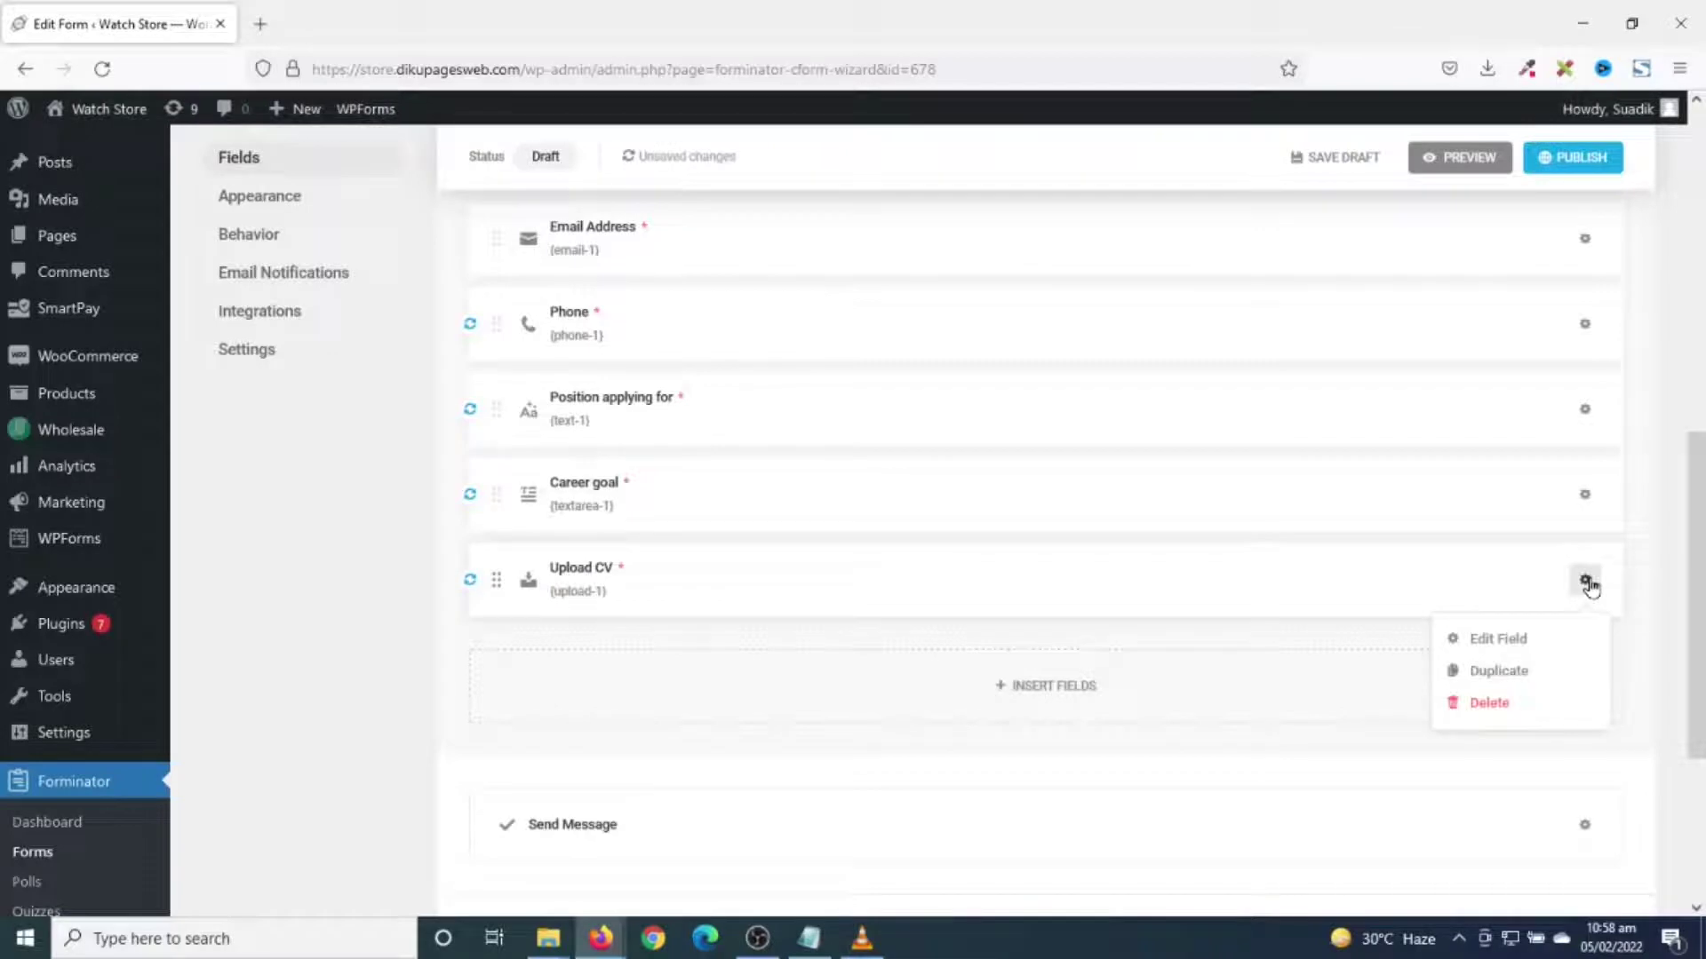
left_click(1520, 672)
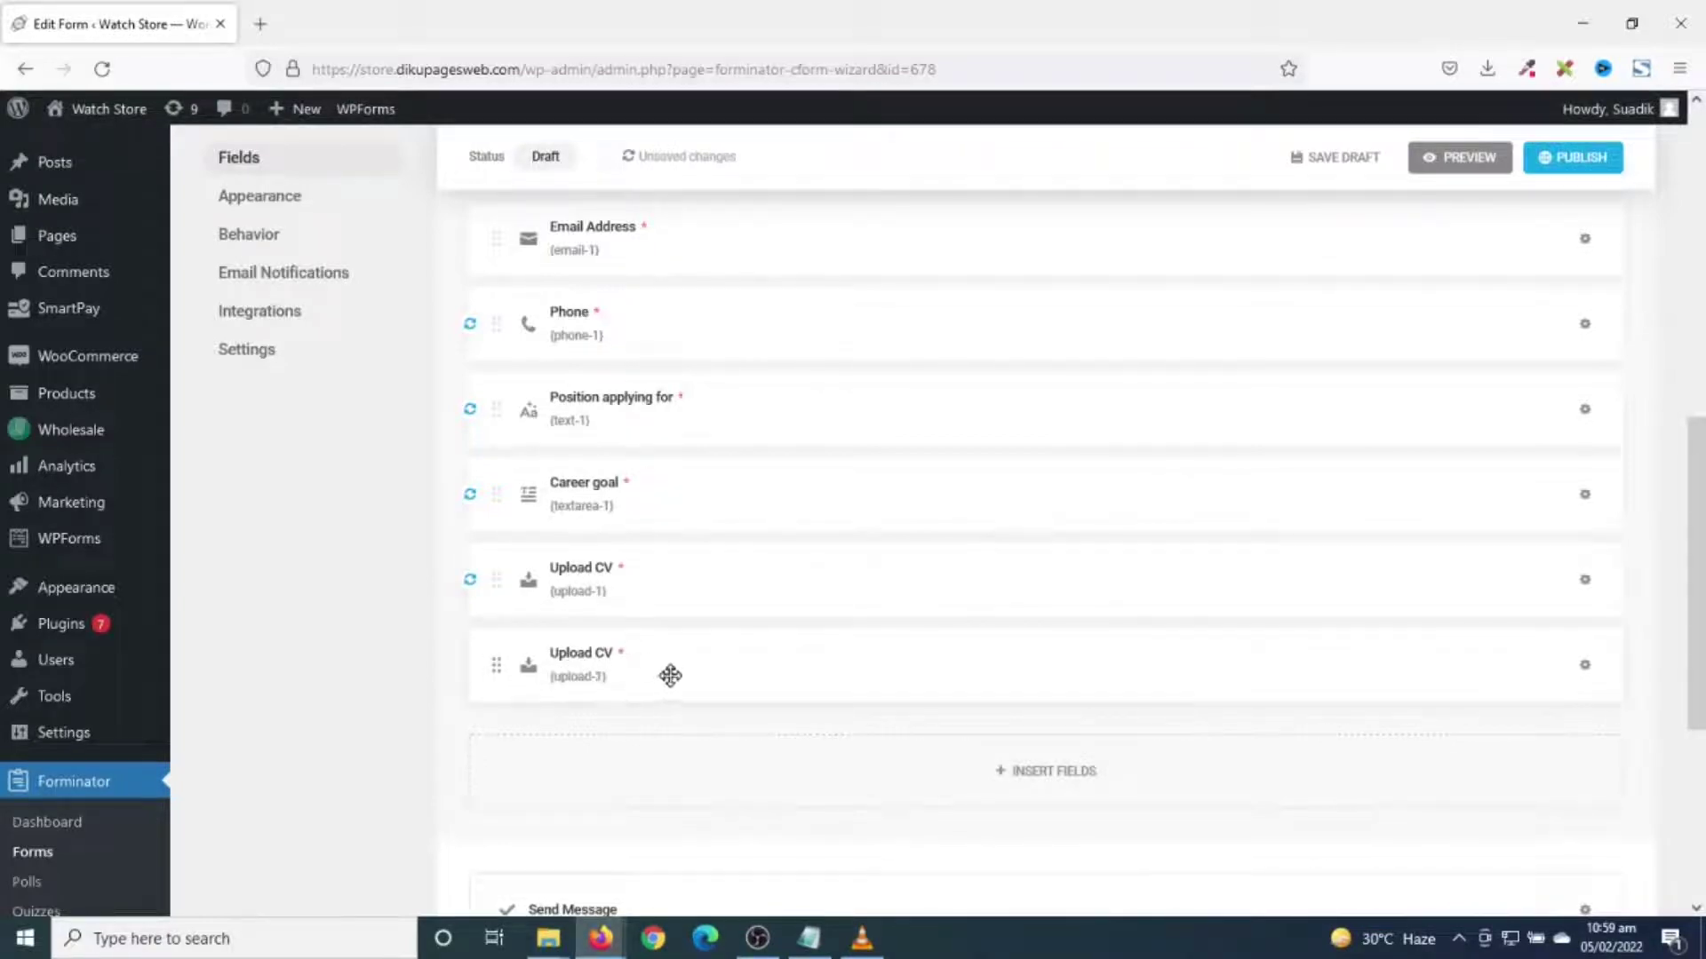
left_click(1584, 668)
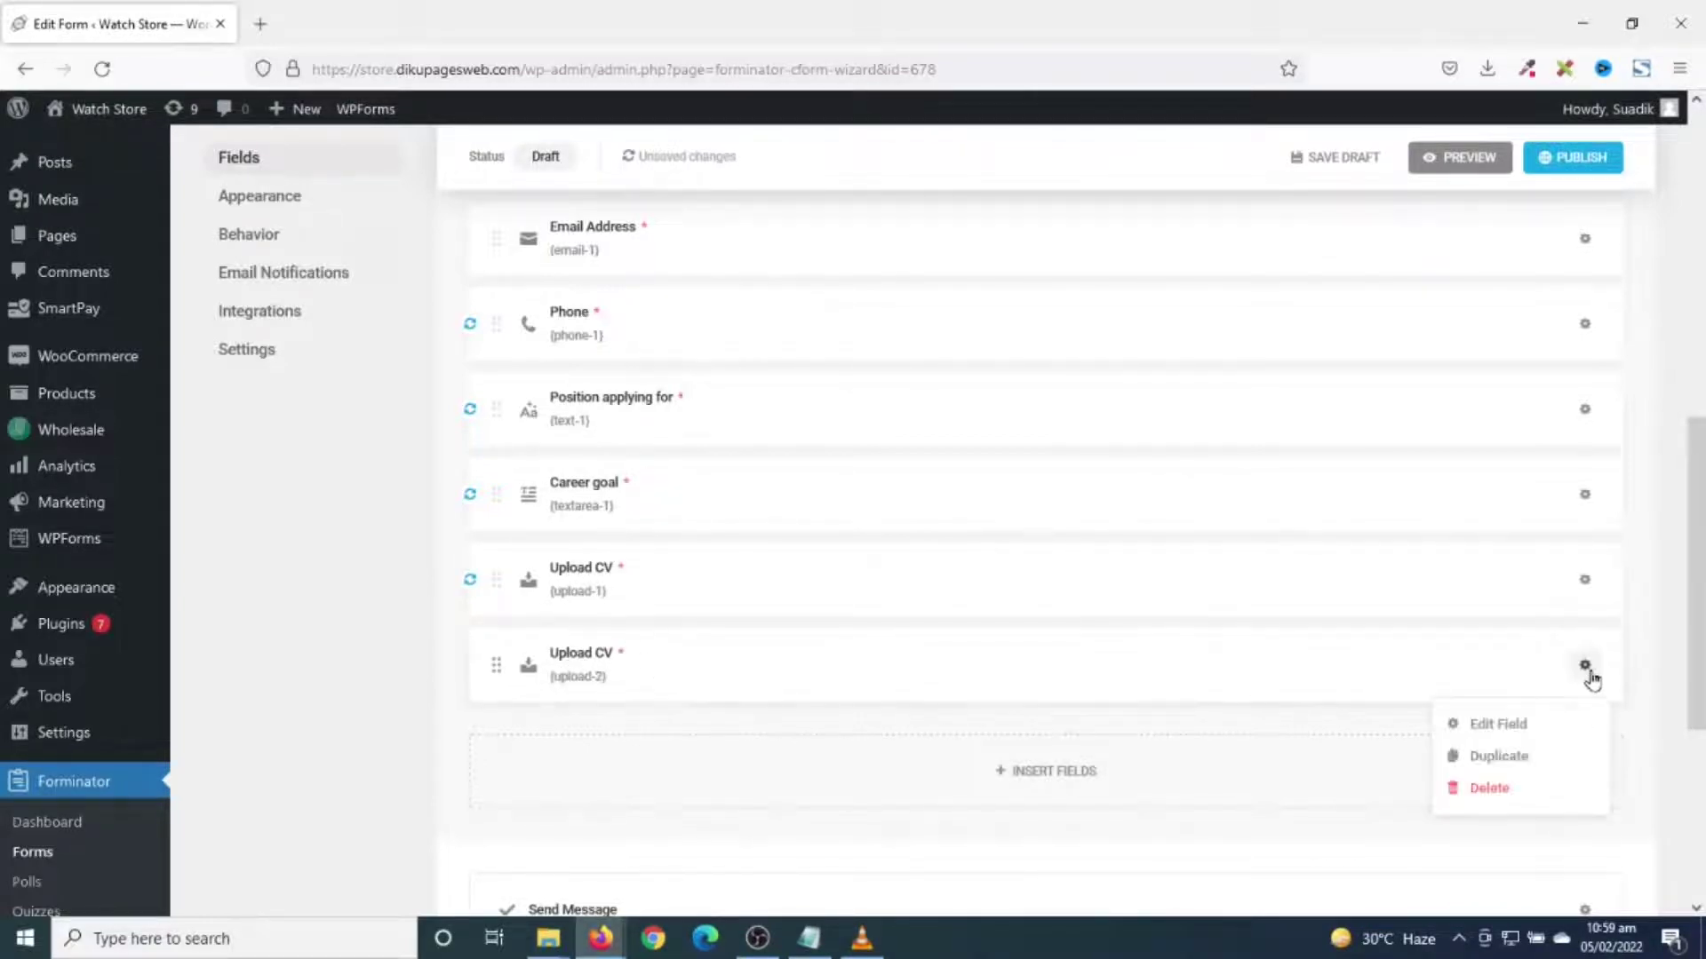
left_click(1500, 724)
double_click(780, 529)
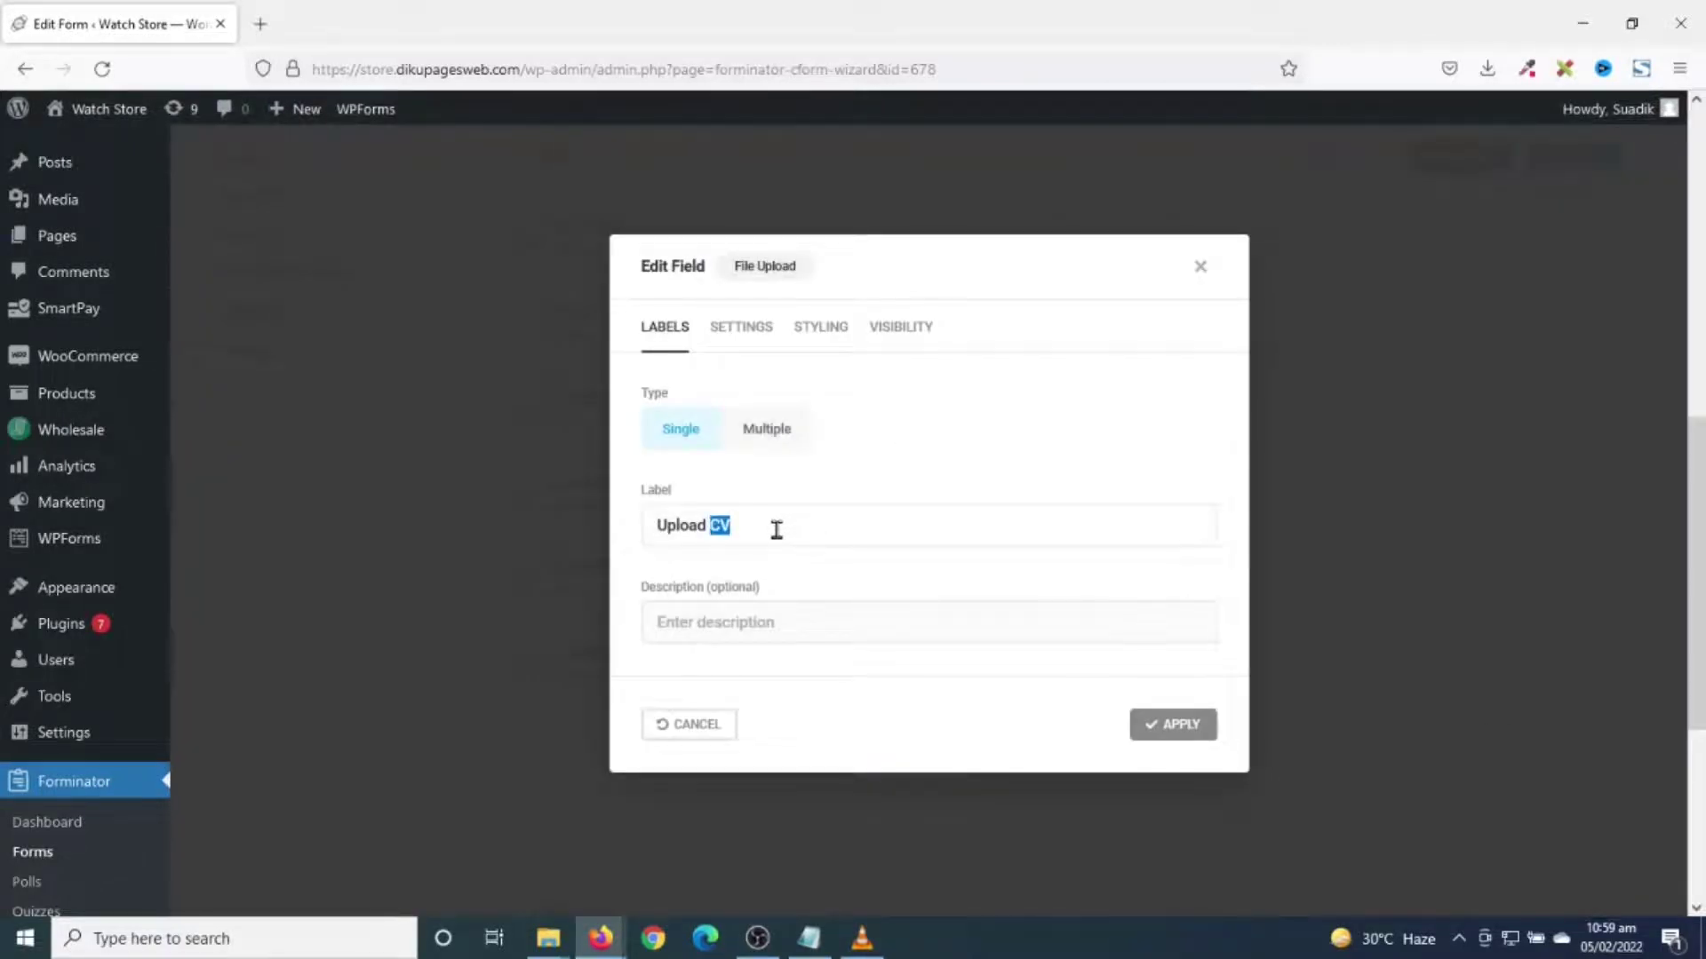
type("COver letter")
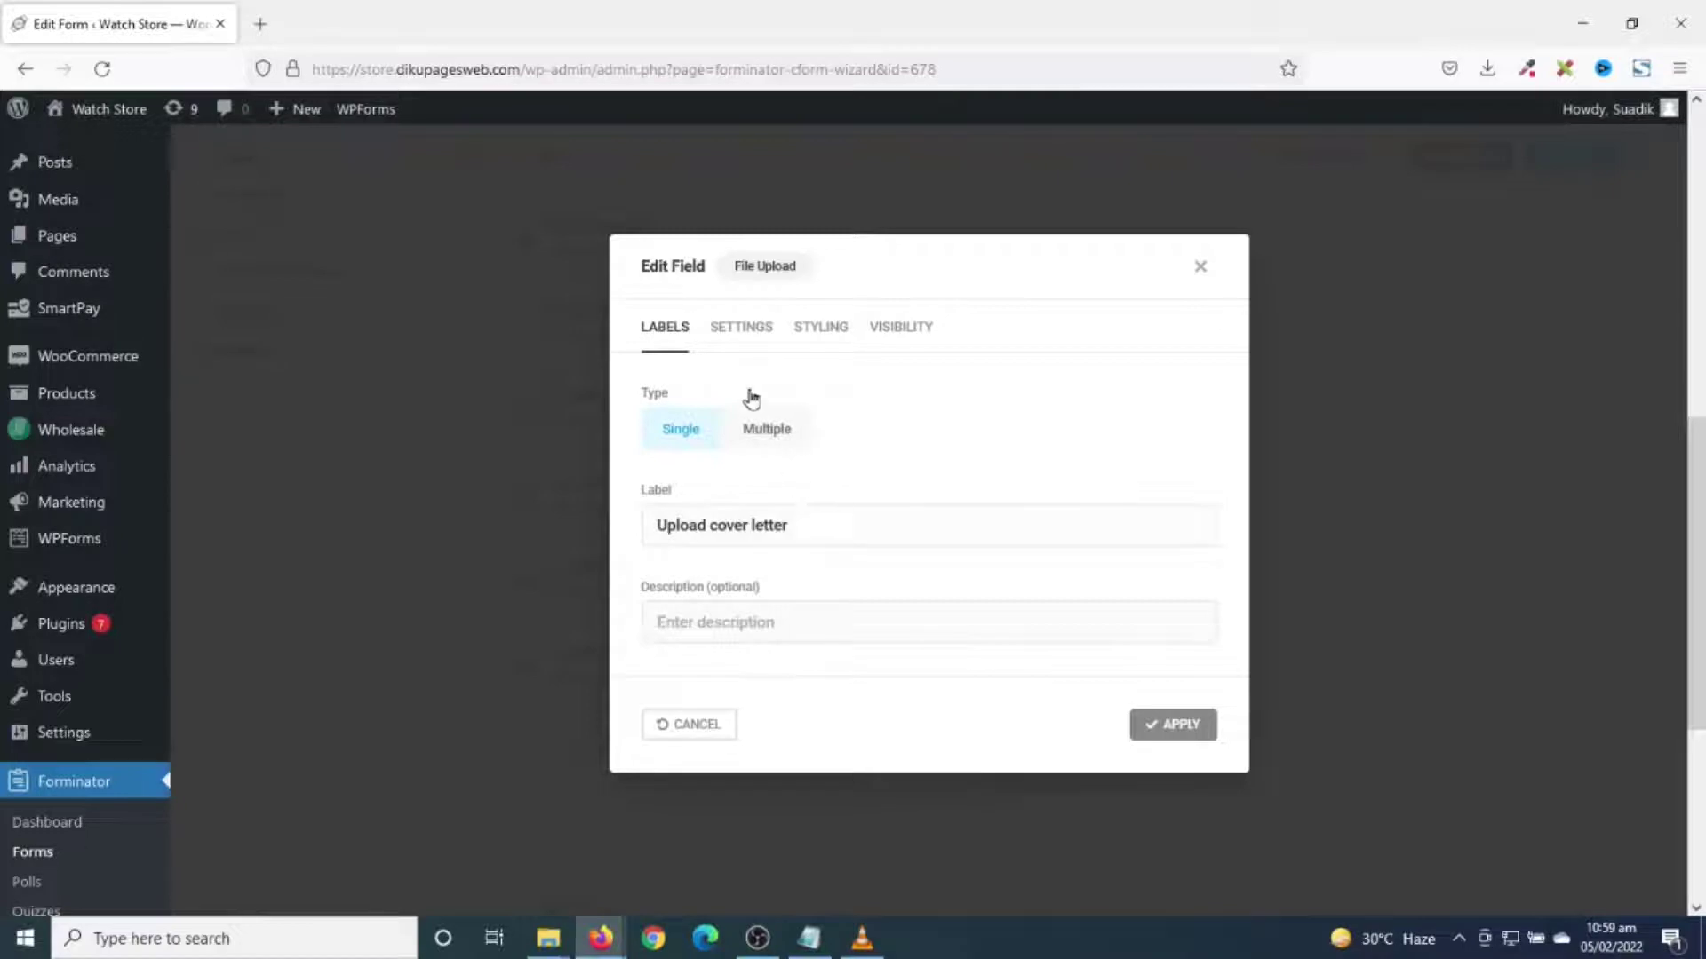
- Make the cover letter upload field optional and apply its settings
left_click(741, 329)
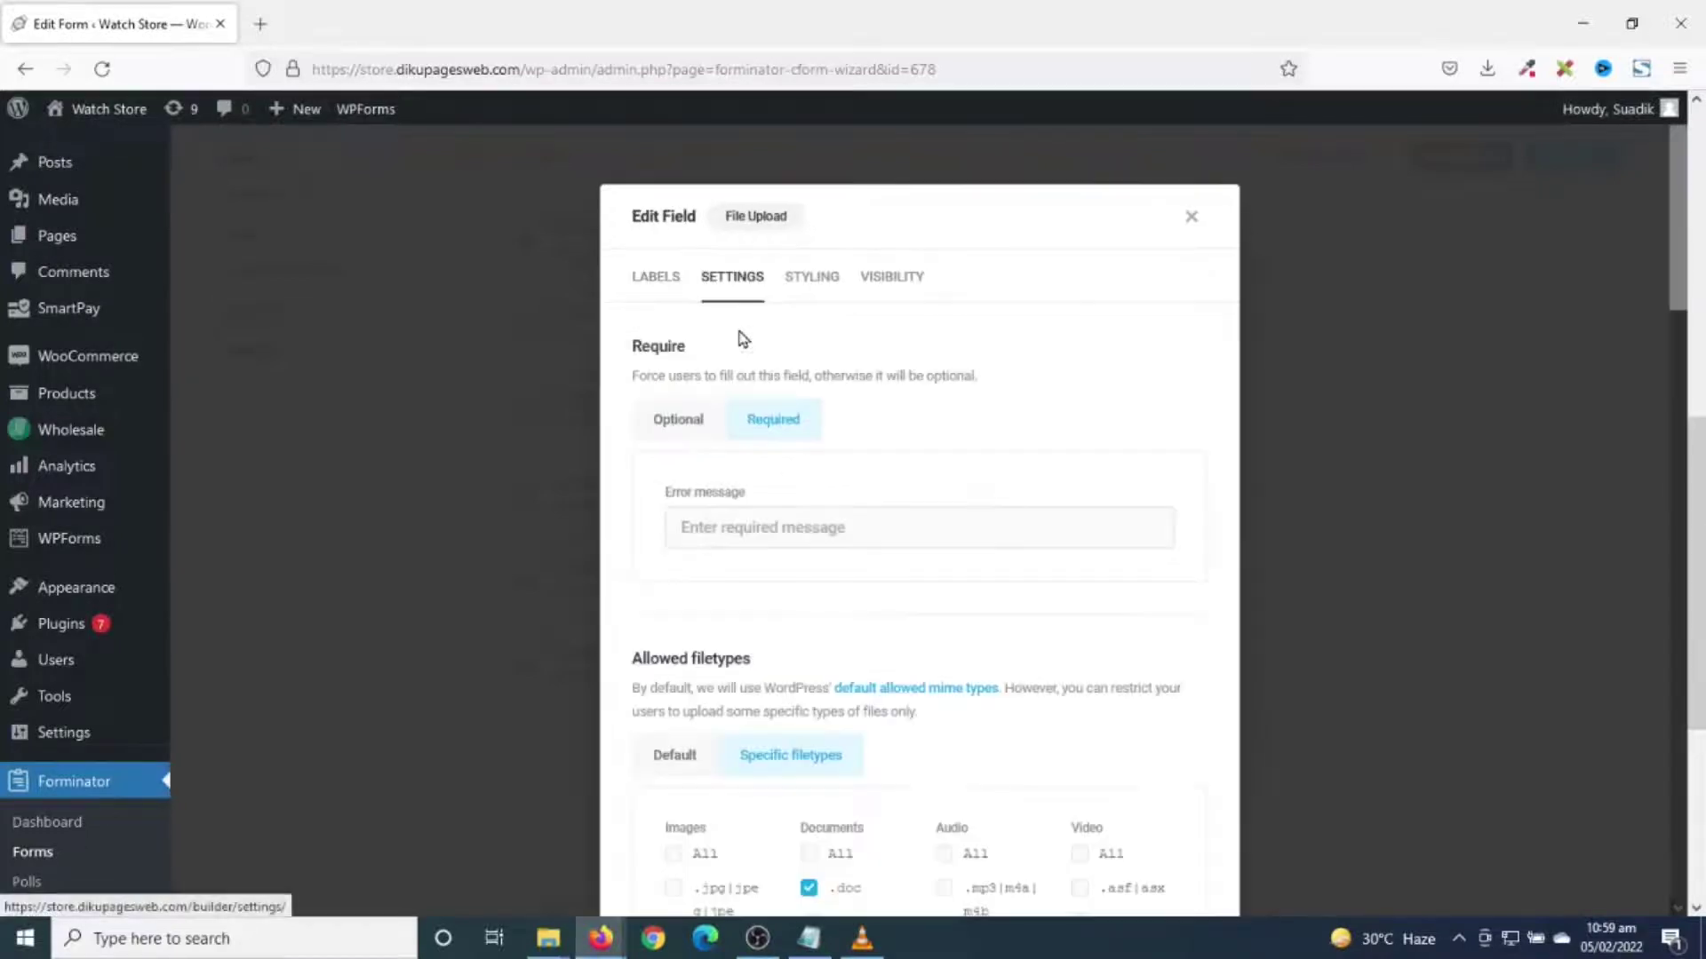
left_click(683, 425)
scroll(990, 598, "down", 1)
scroll(995, 595, "up", 1)
scroll(974, 566, "down", 10)
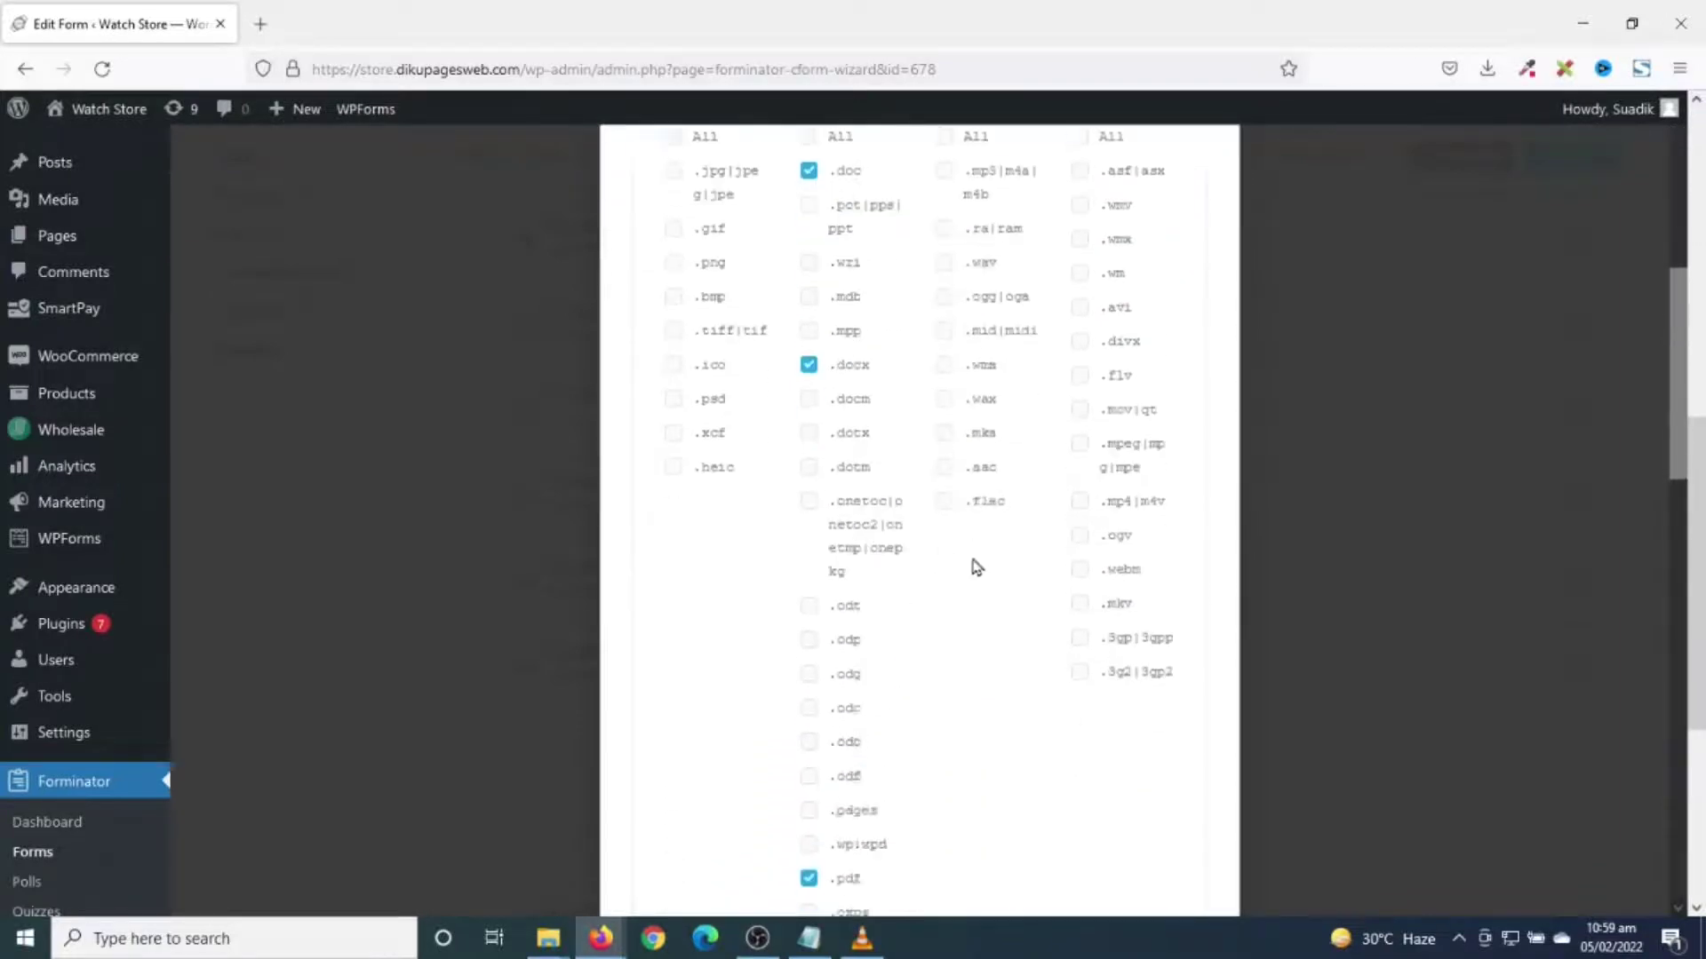
scroll(982, 569, "down", 3)
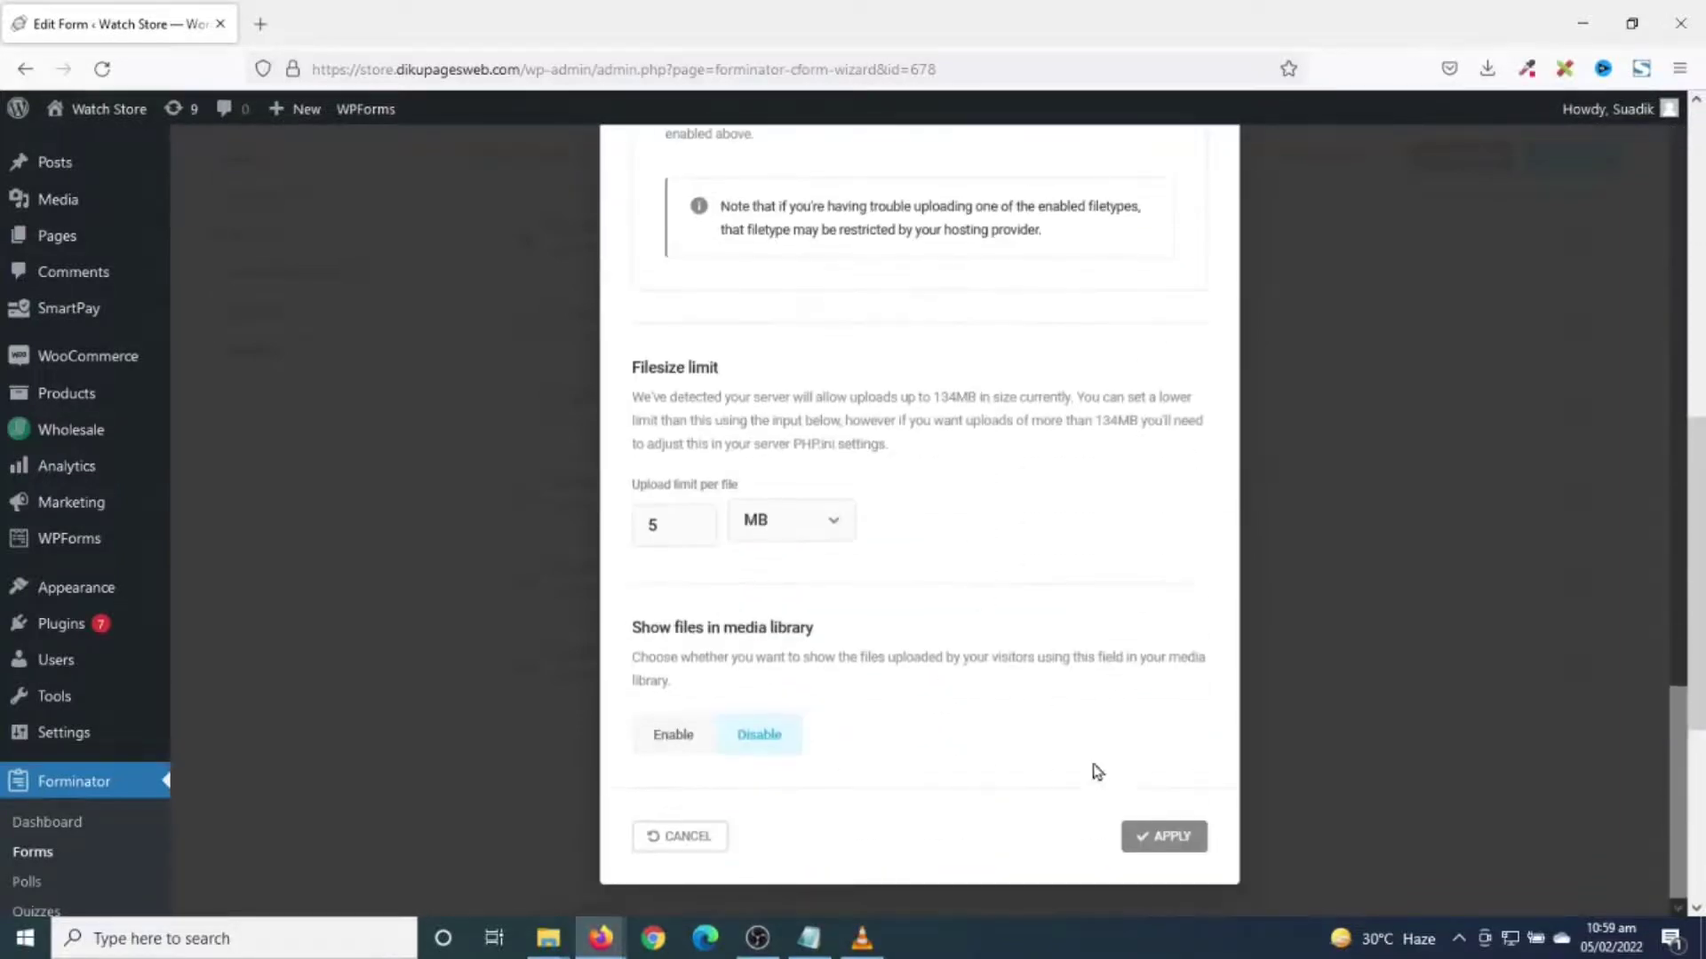
left_click(1162, 846)
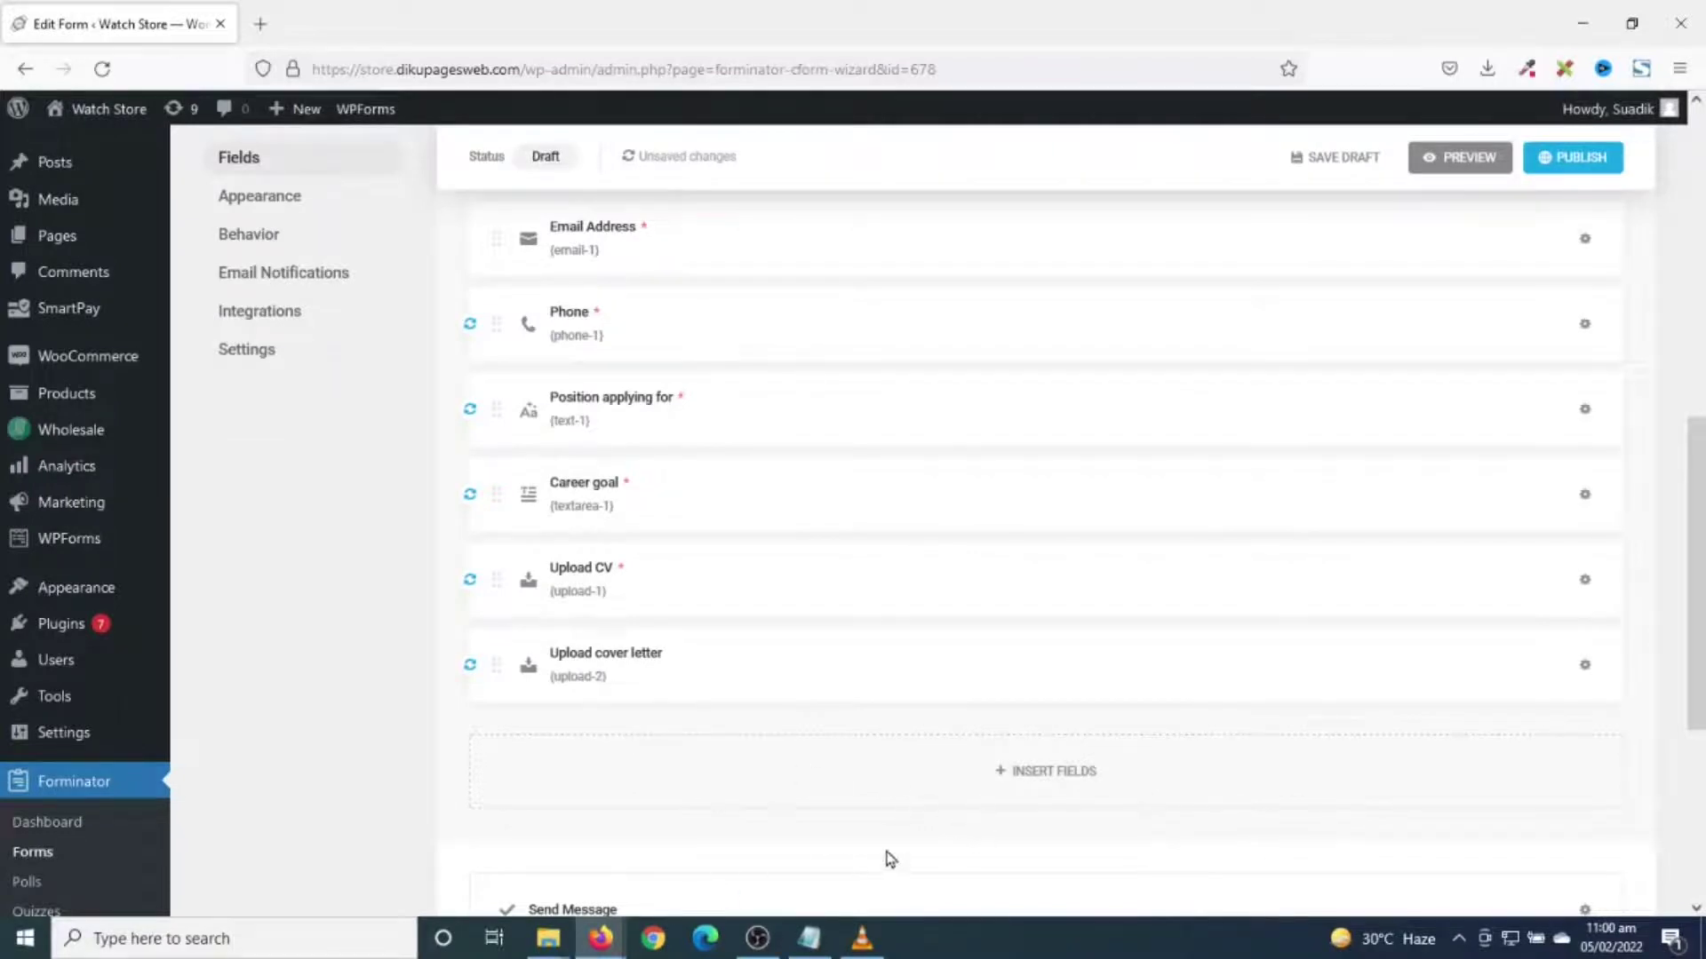
- Insert a Radio field after the cover letter upload and label it "How did you hear about us?"
left_click(1027, 775)
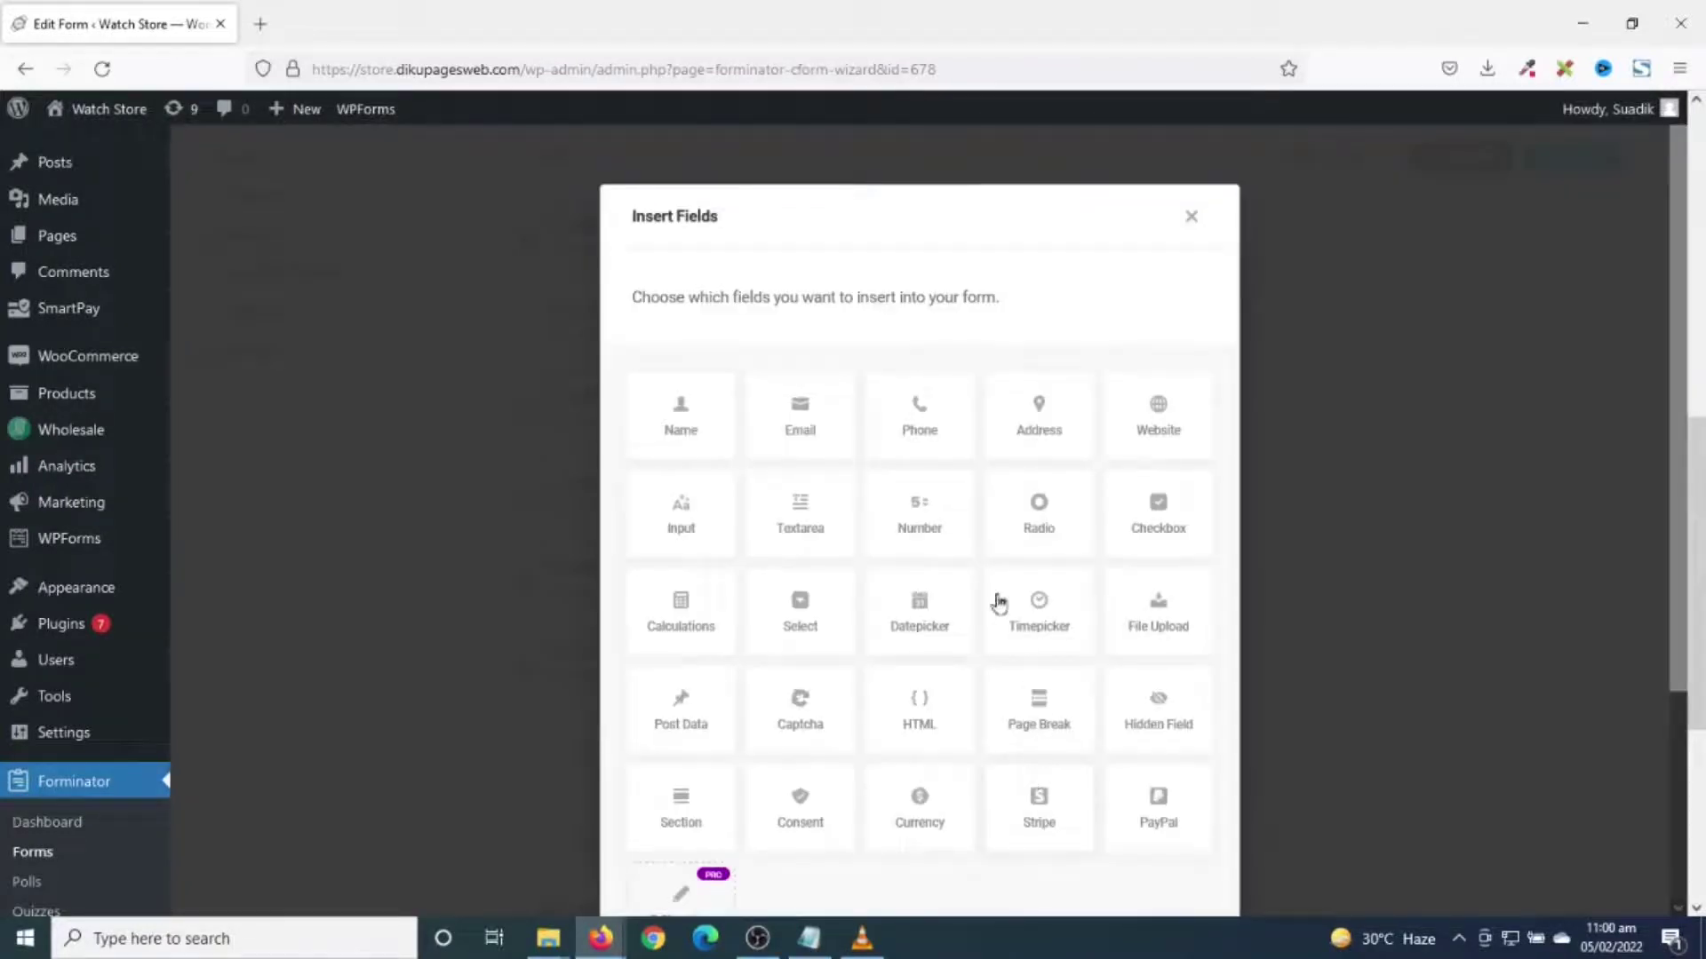
left_click(1037, 517)
scroll(1066, 601, "down", 3)
left_click(1139, 835)
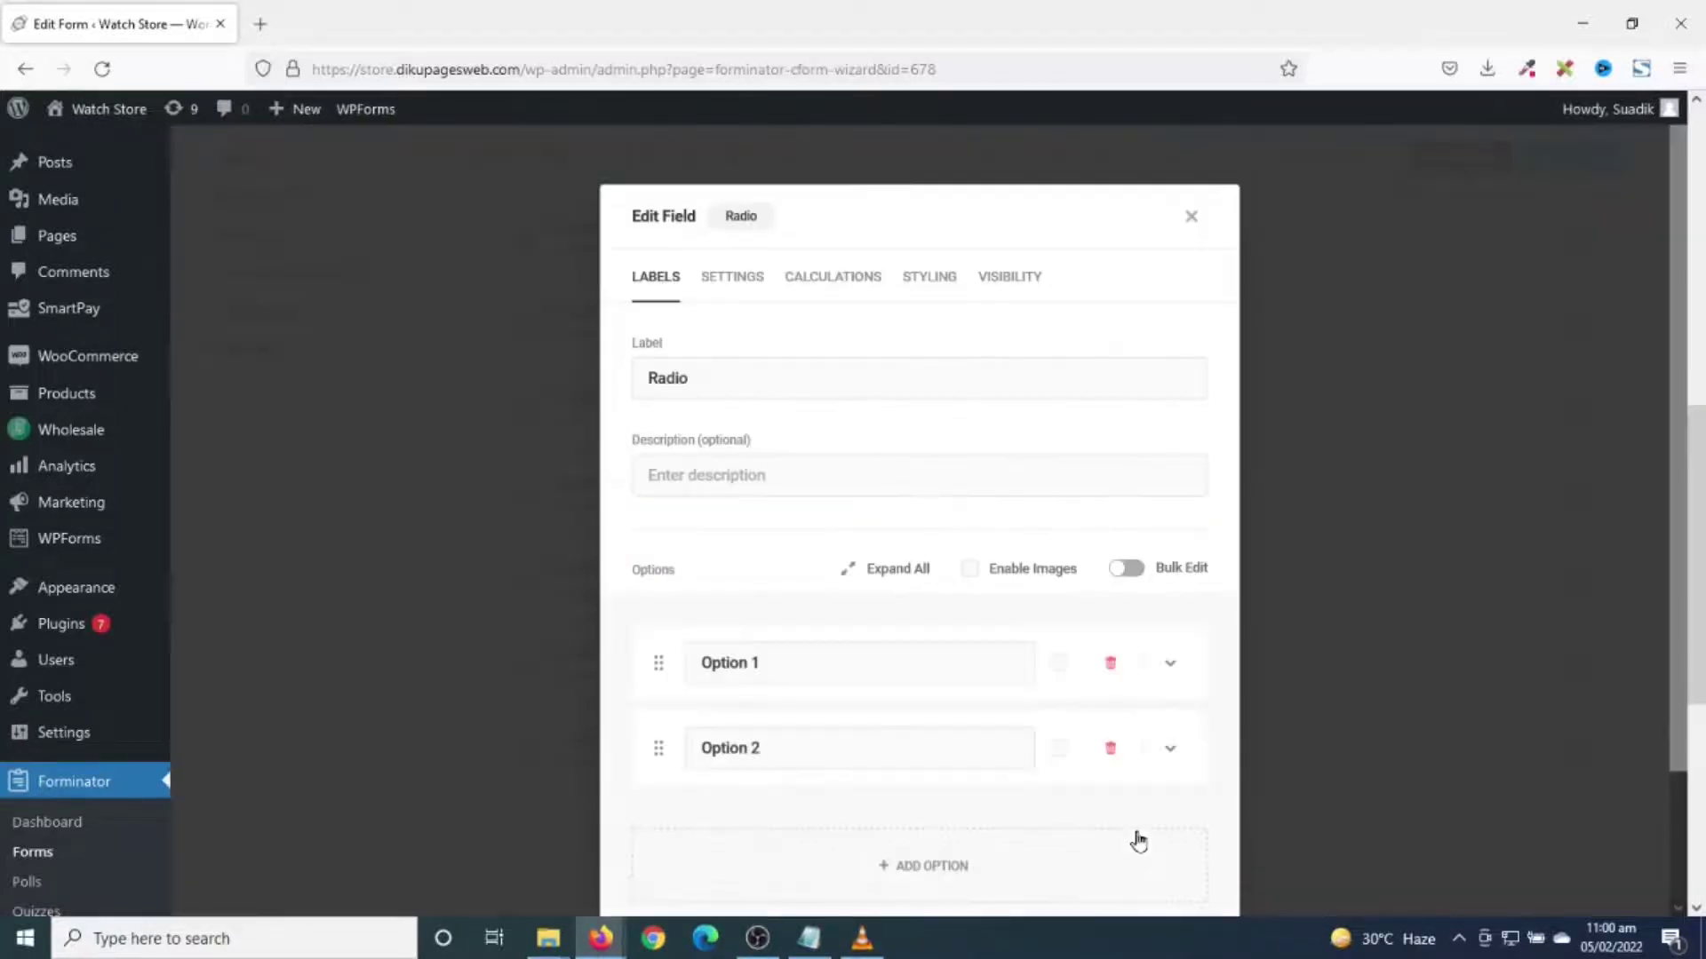
left_click_drag(722, 377, 558, 356)
type("How did you hear about us?")
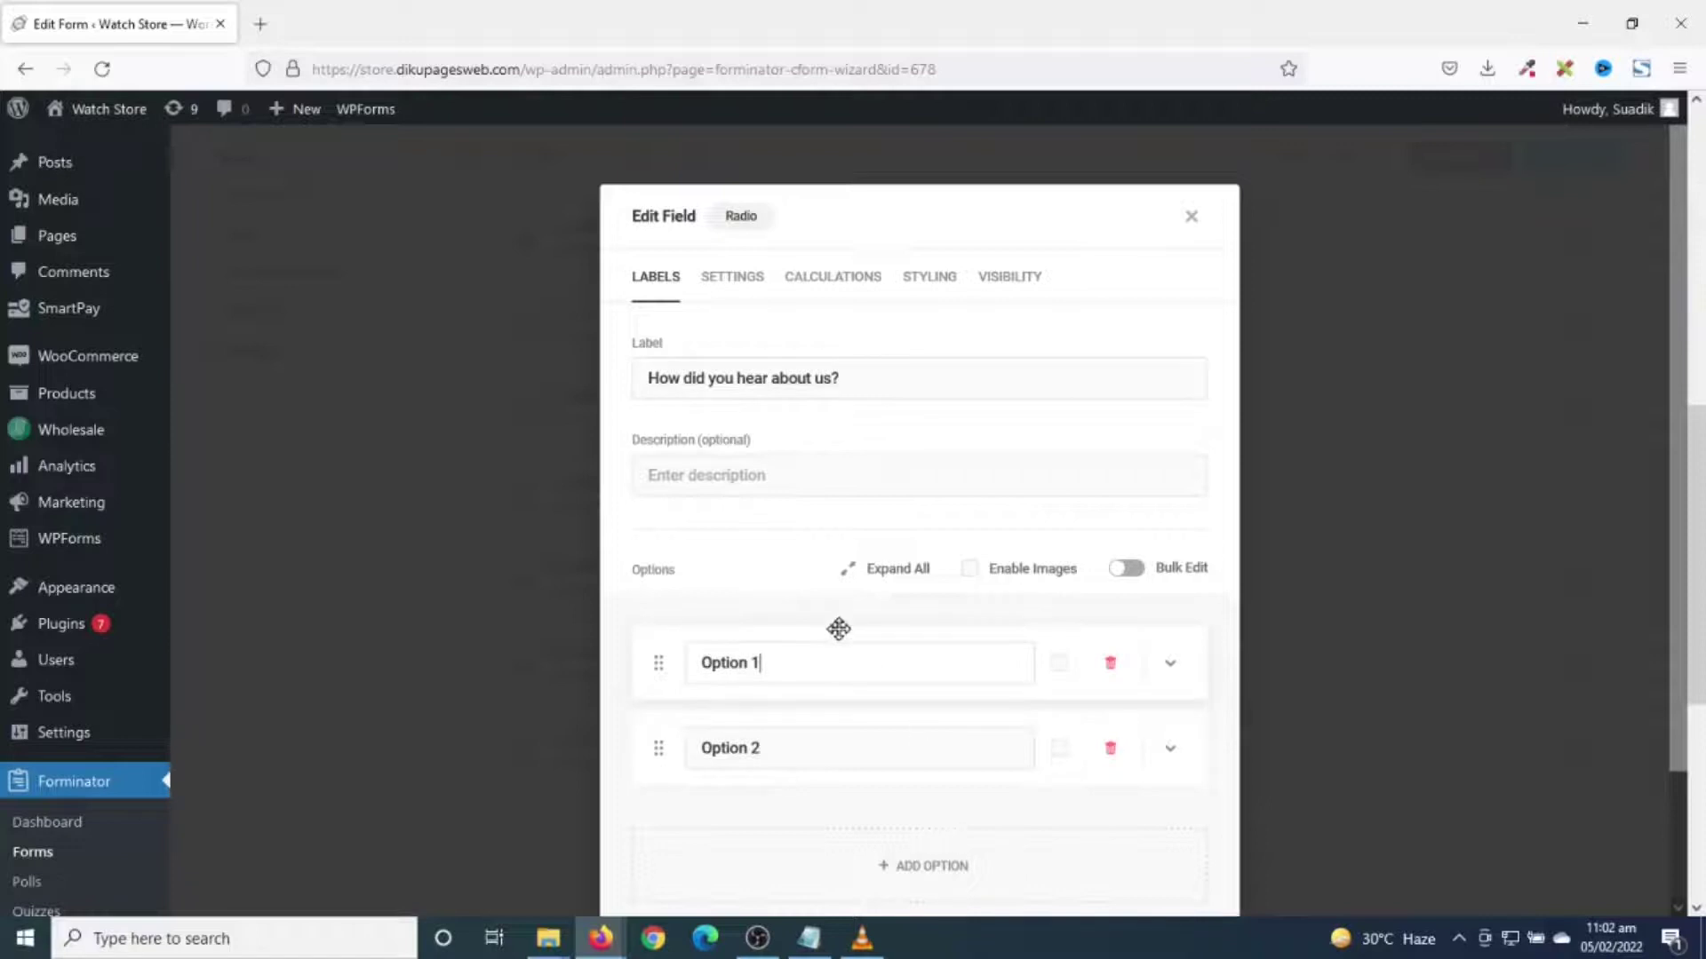
- Name the radio field's two existing options "Your website" and "Google search"
left_click(821, 658)
key("ctrl+a")
type("Y")
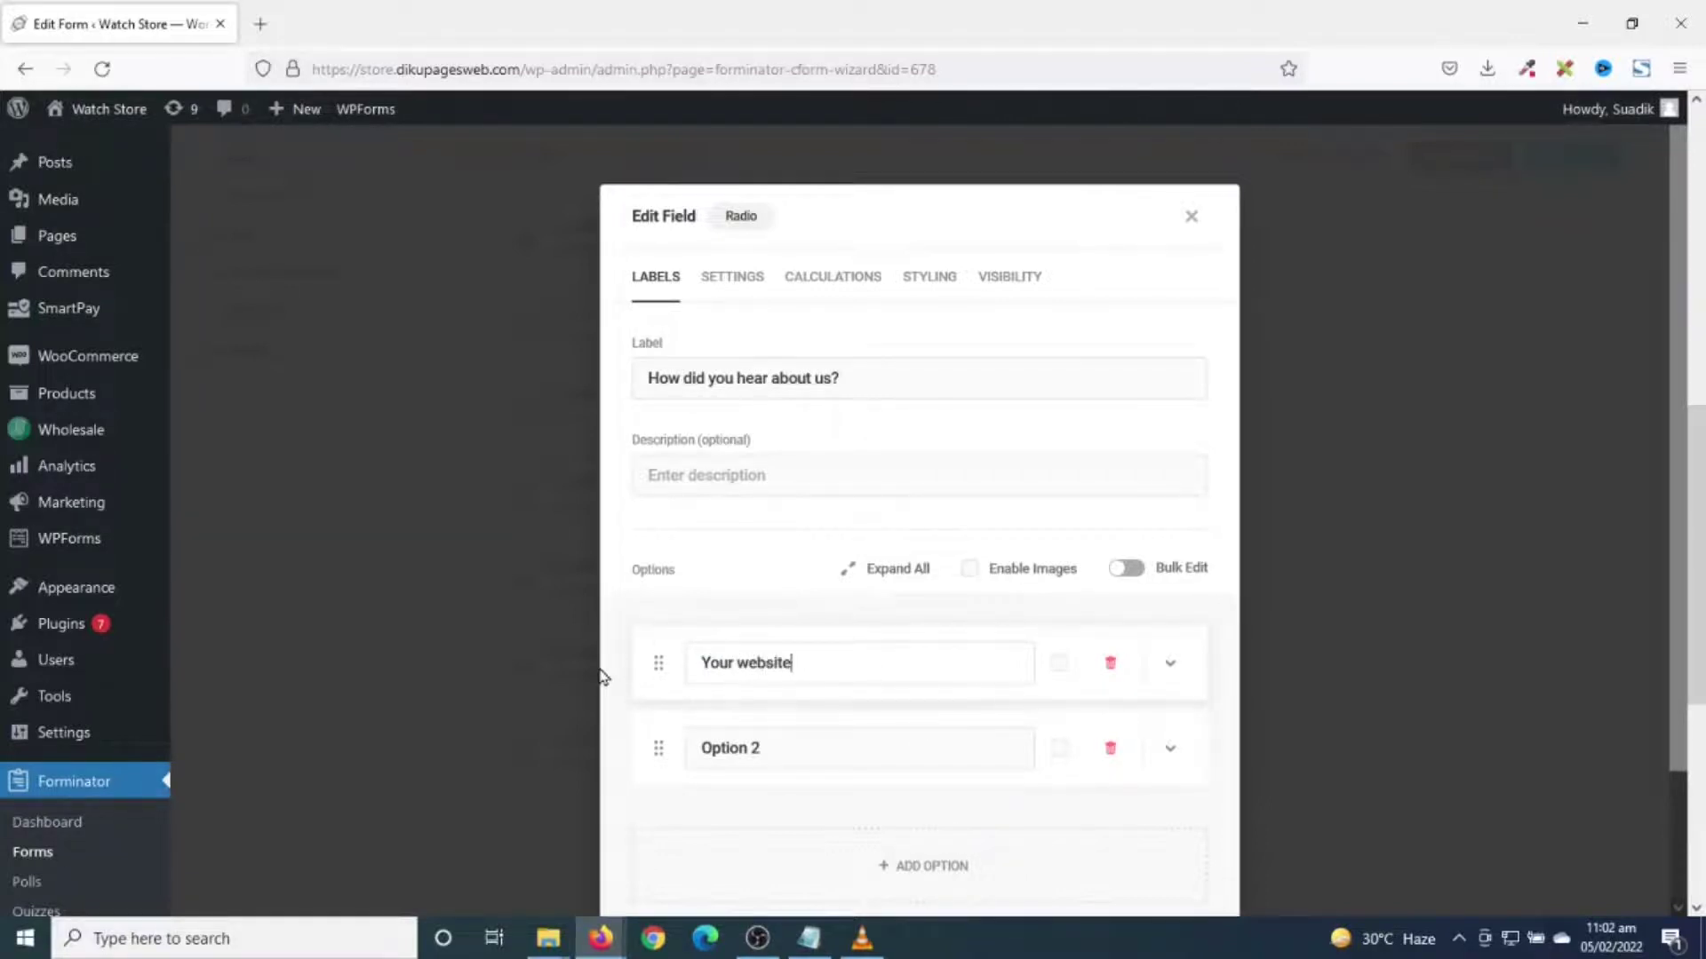
left_click_drag(788, 751, 581, 749)
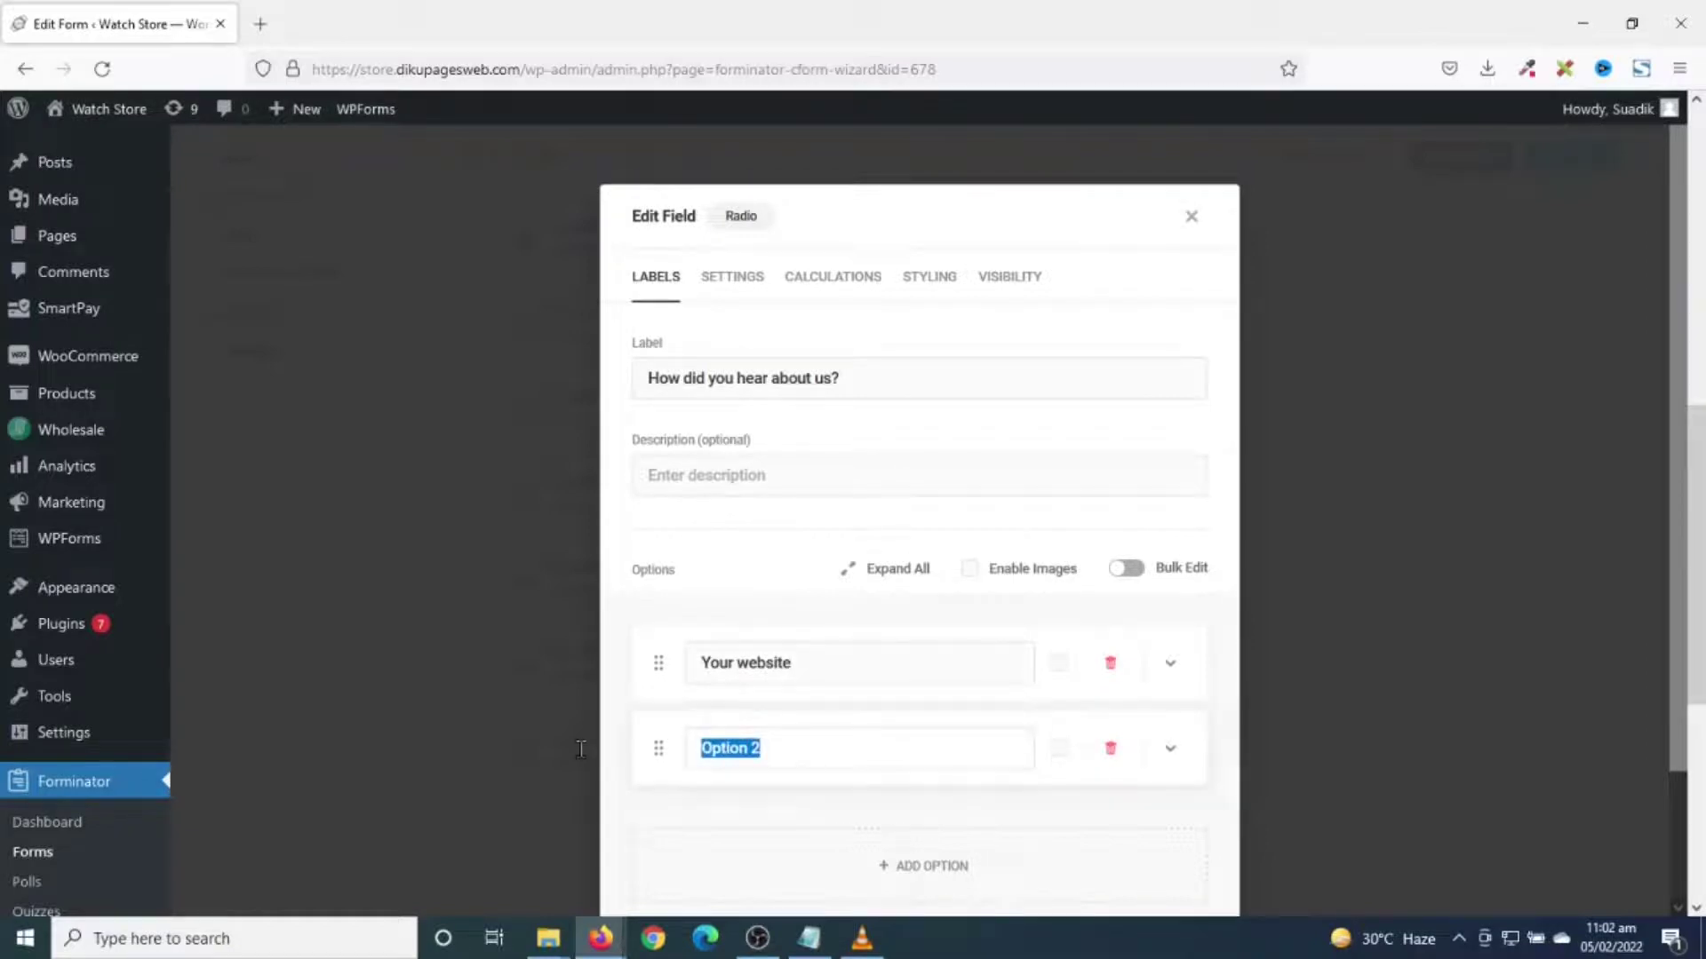
type("Google search")
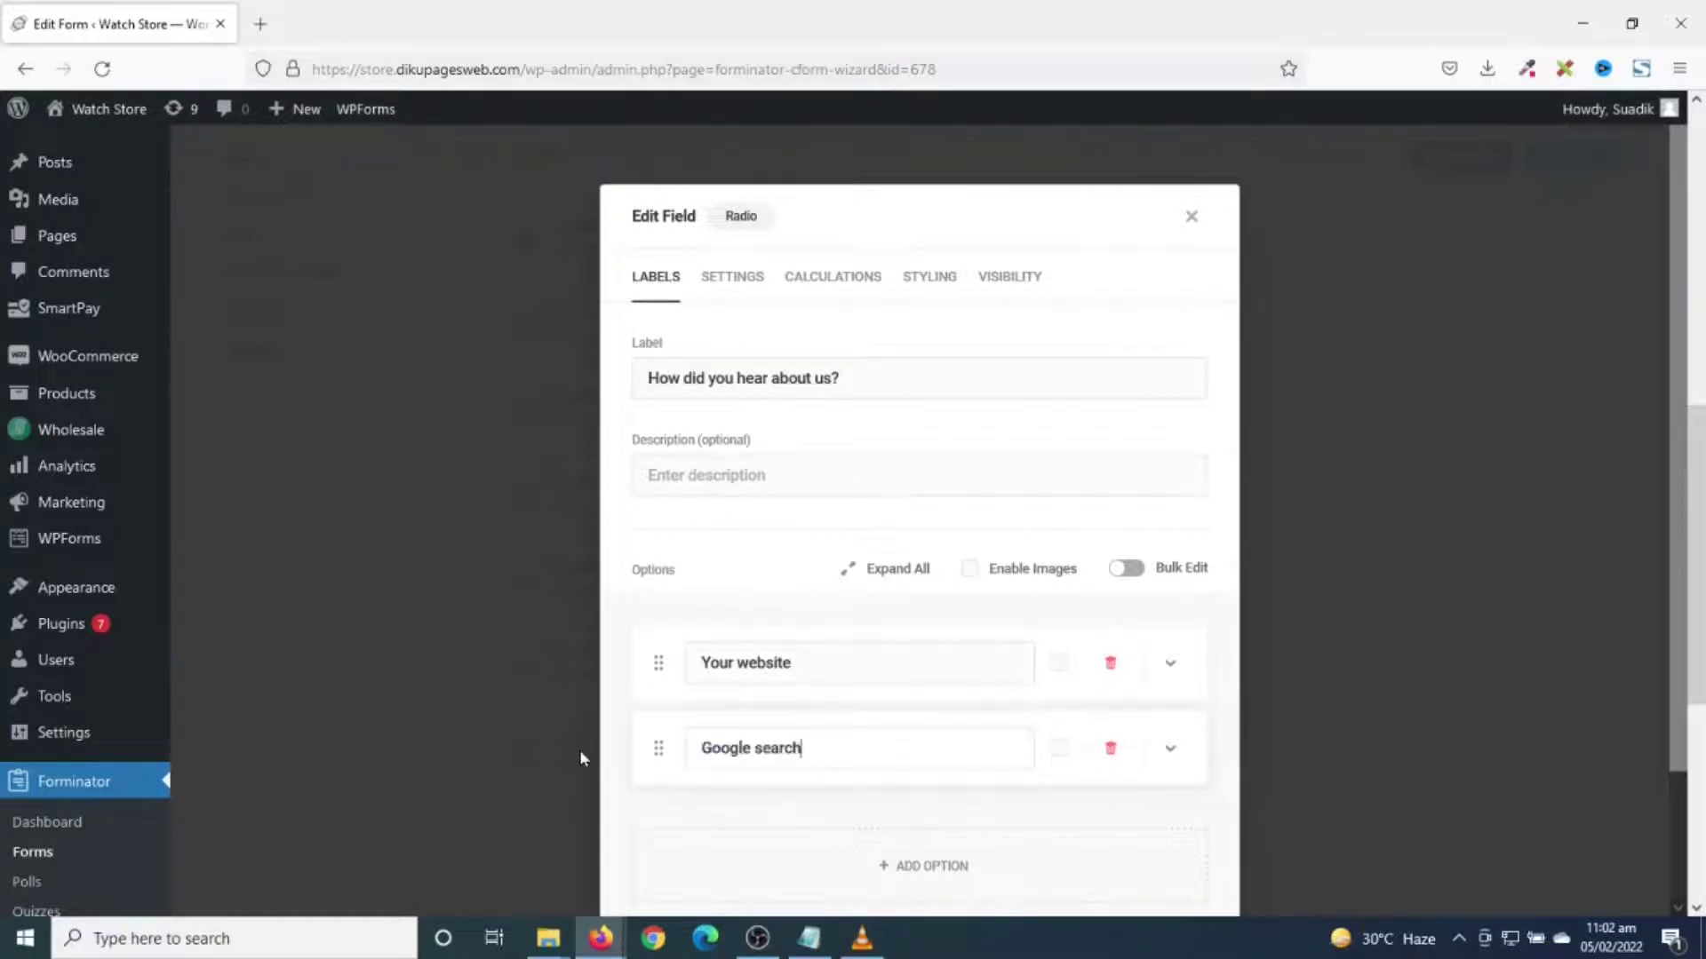
- Add further radio options including "Television" and "Radio" below the Google search option
left_click(923, 866)
scroll(905, 824, "down", 1)
type("Televis")
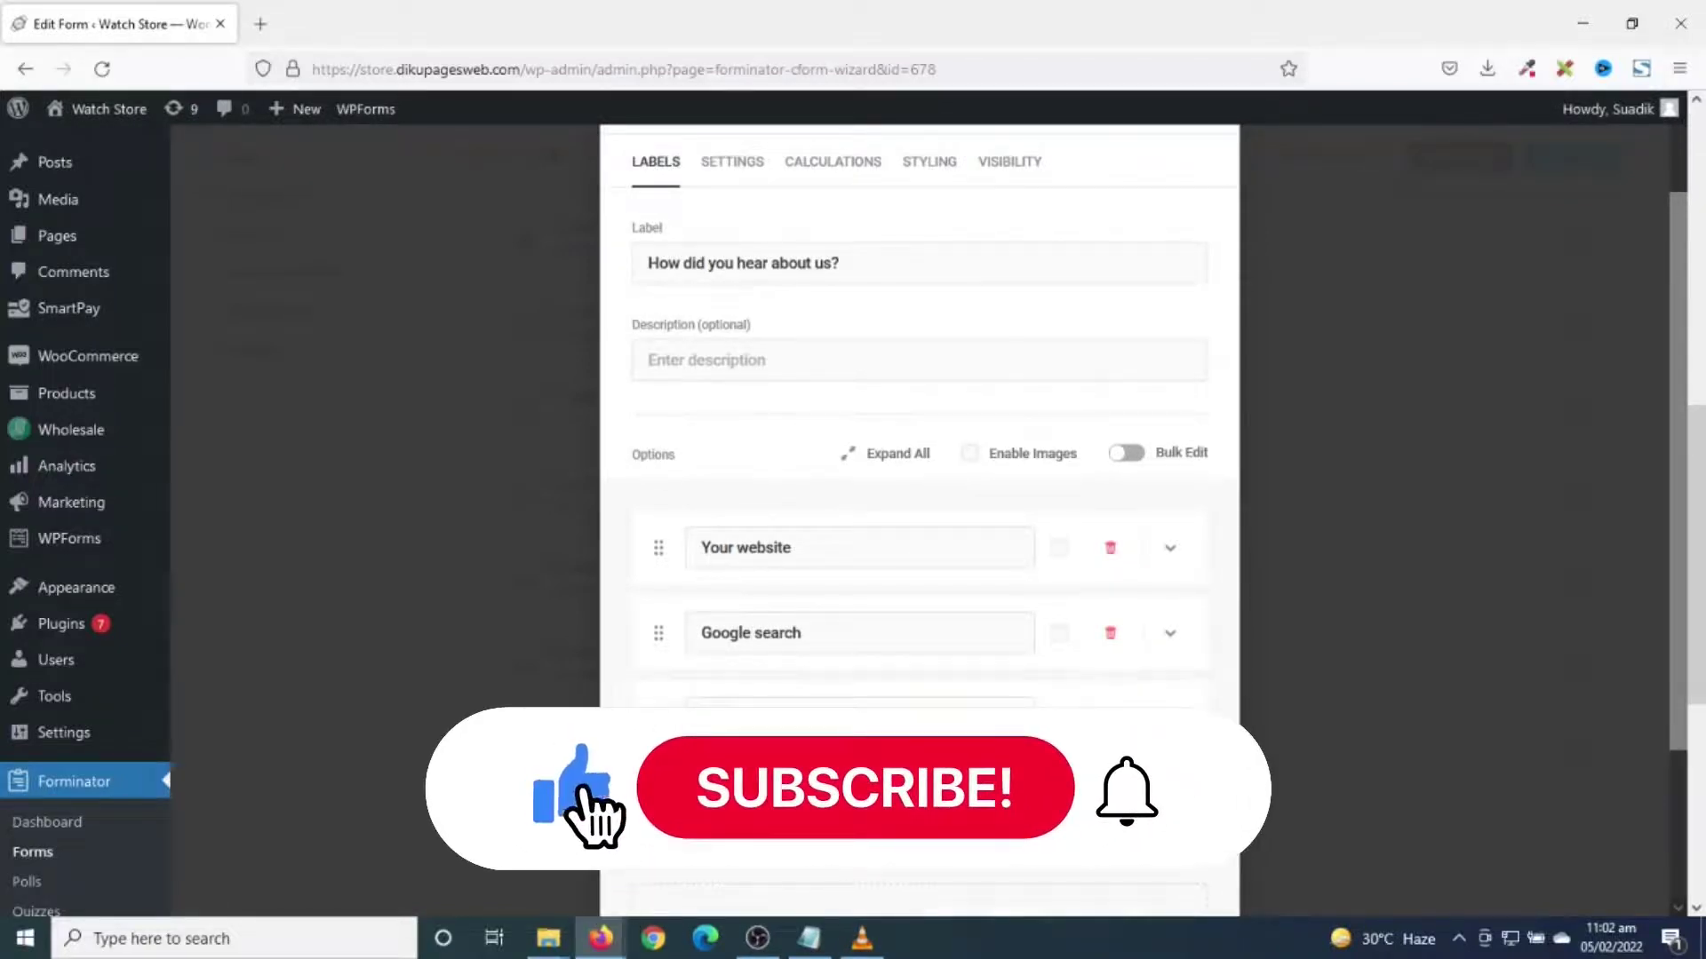
type("ion")
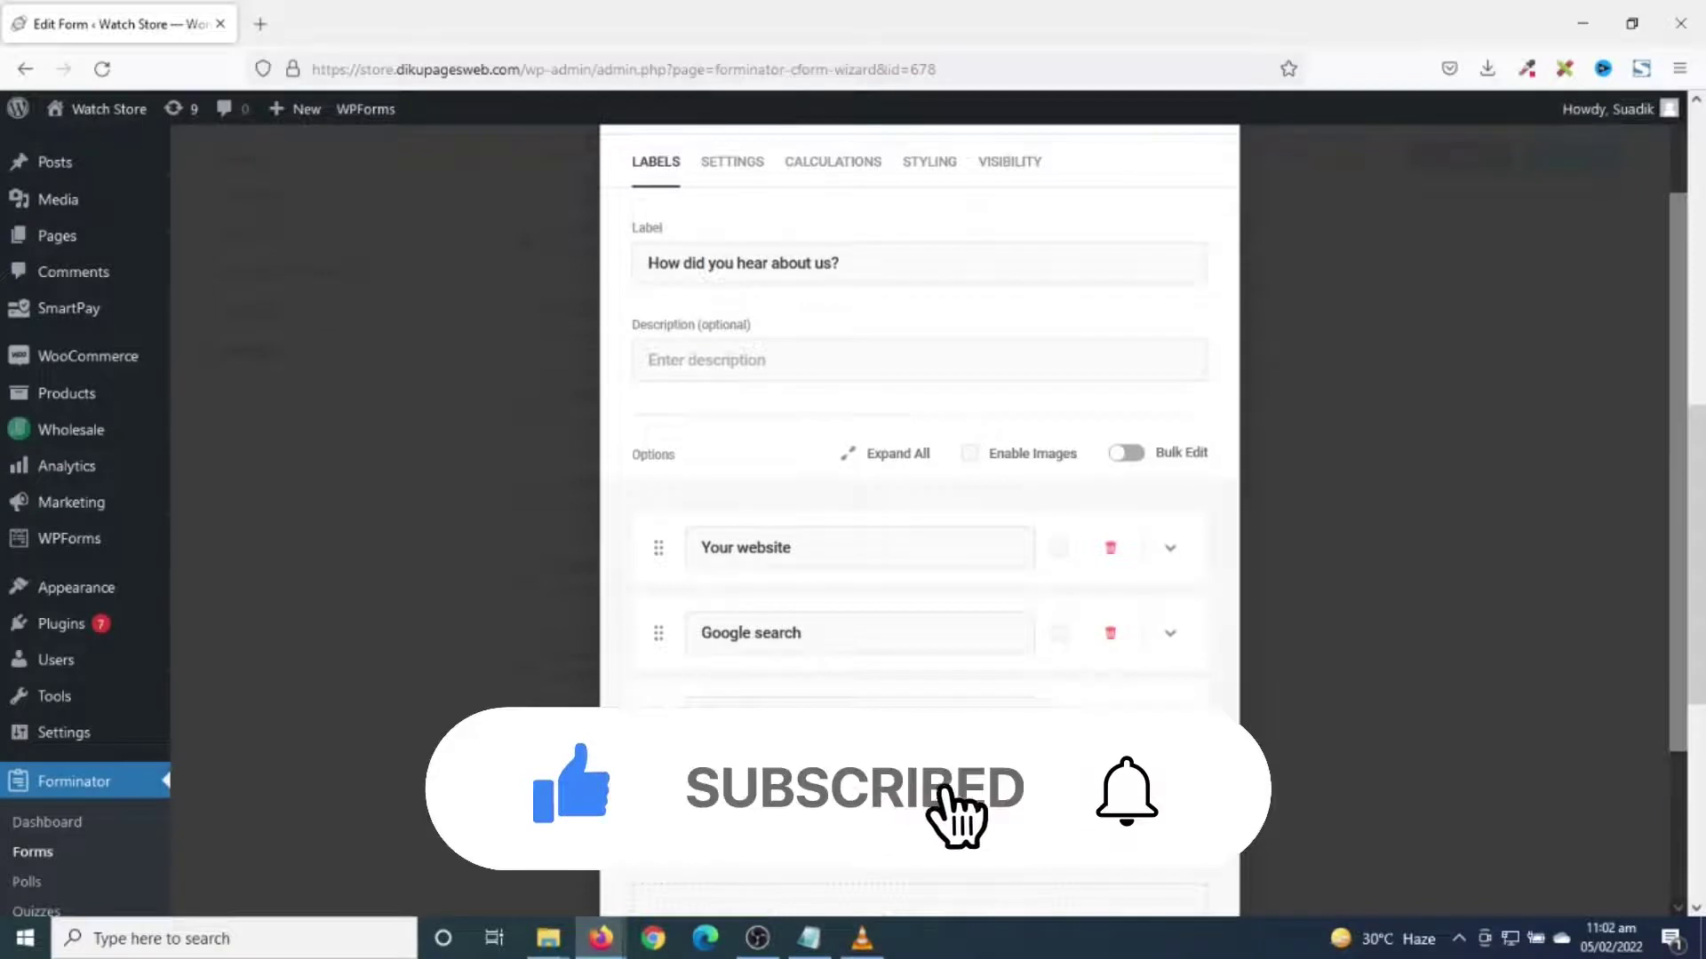
scroll(881, 519, "down", 1)
scroll(880, 520, "down", 2)
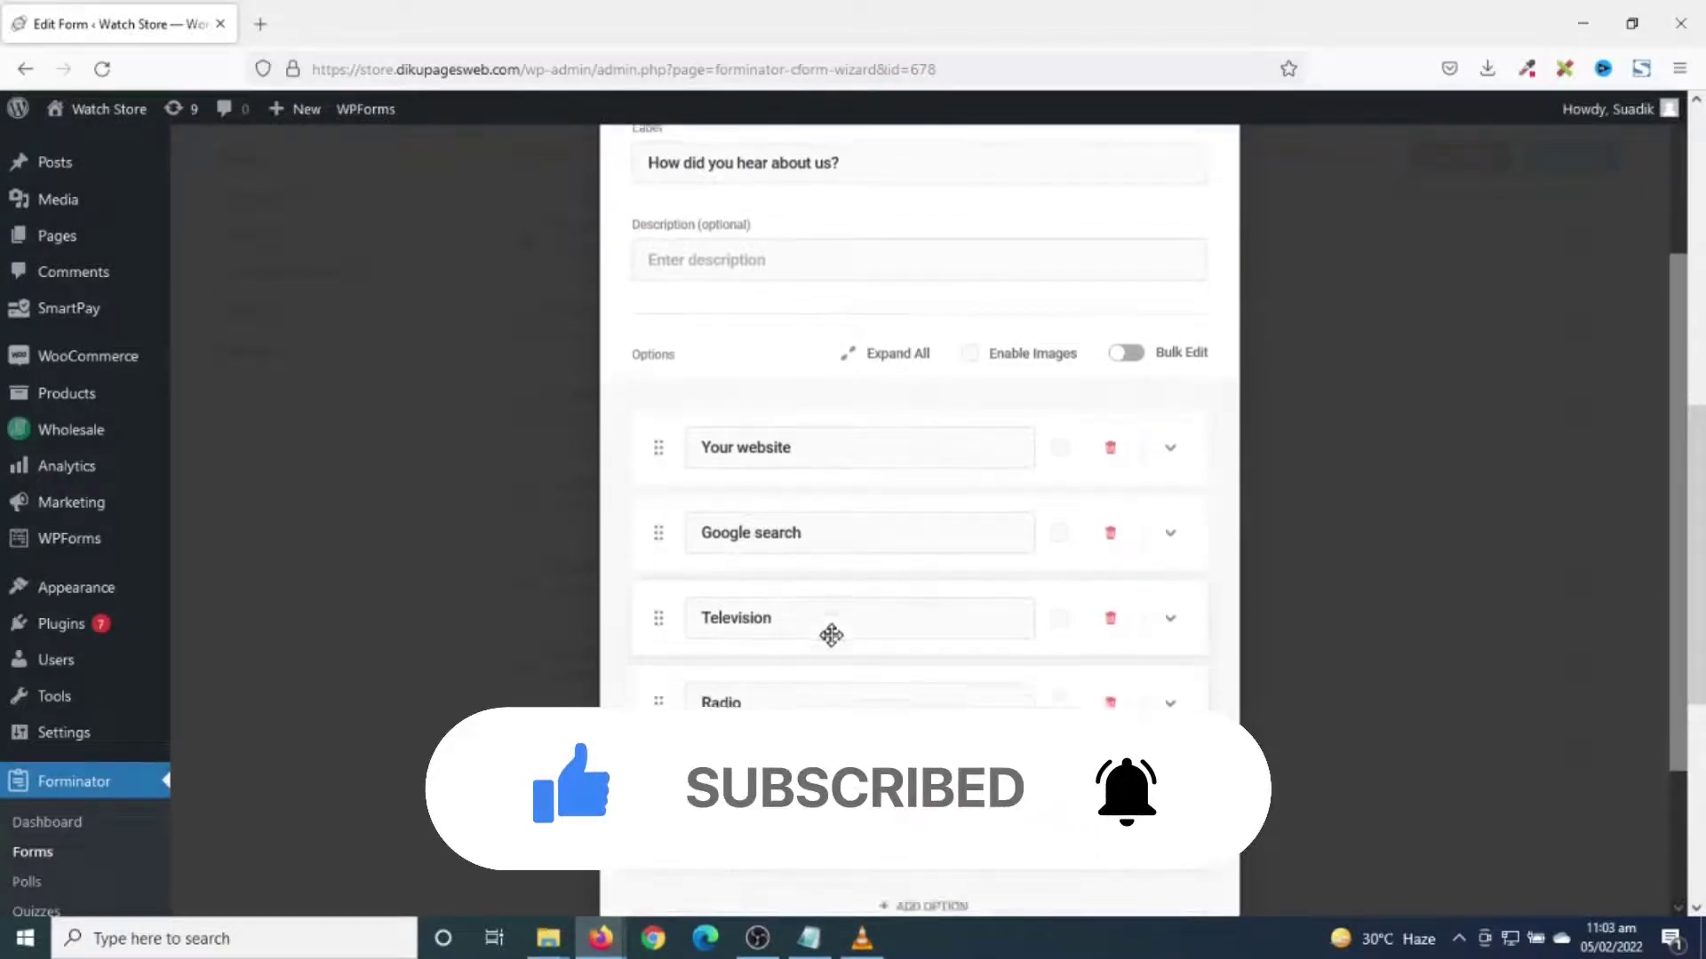
- Make the "How did you hear about us?" field required and apply its settings
scroll(792, 571, "up", 4)
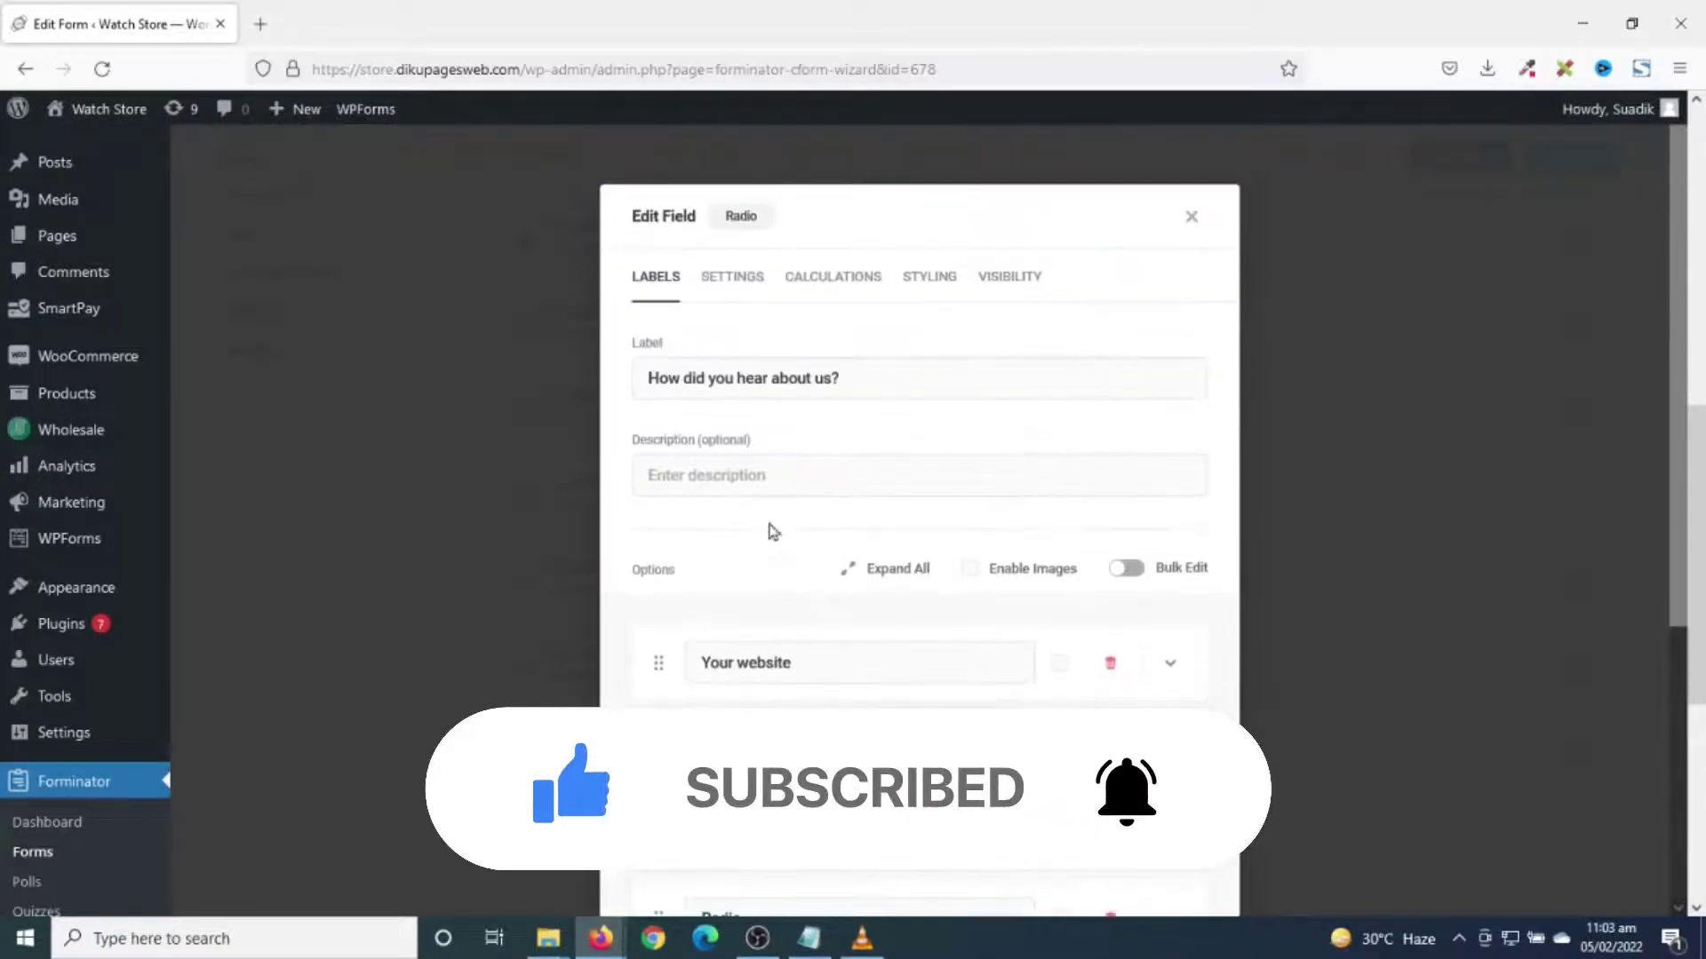
left_click(728, 278)
left_click(782, 427)
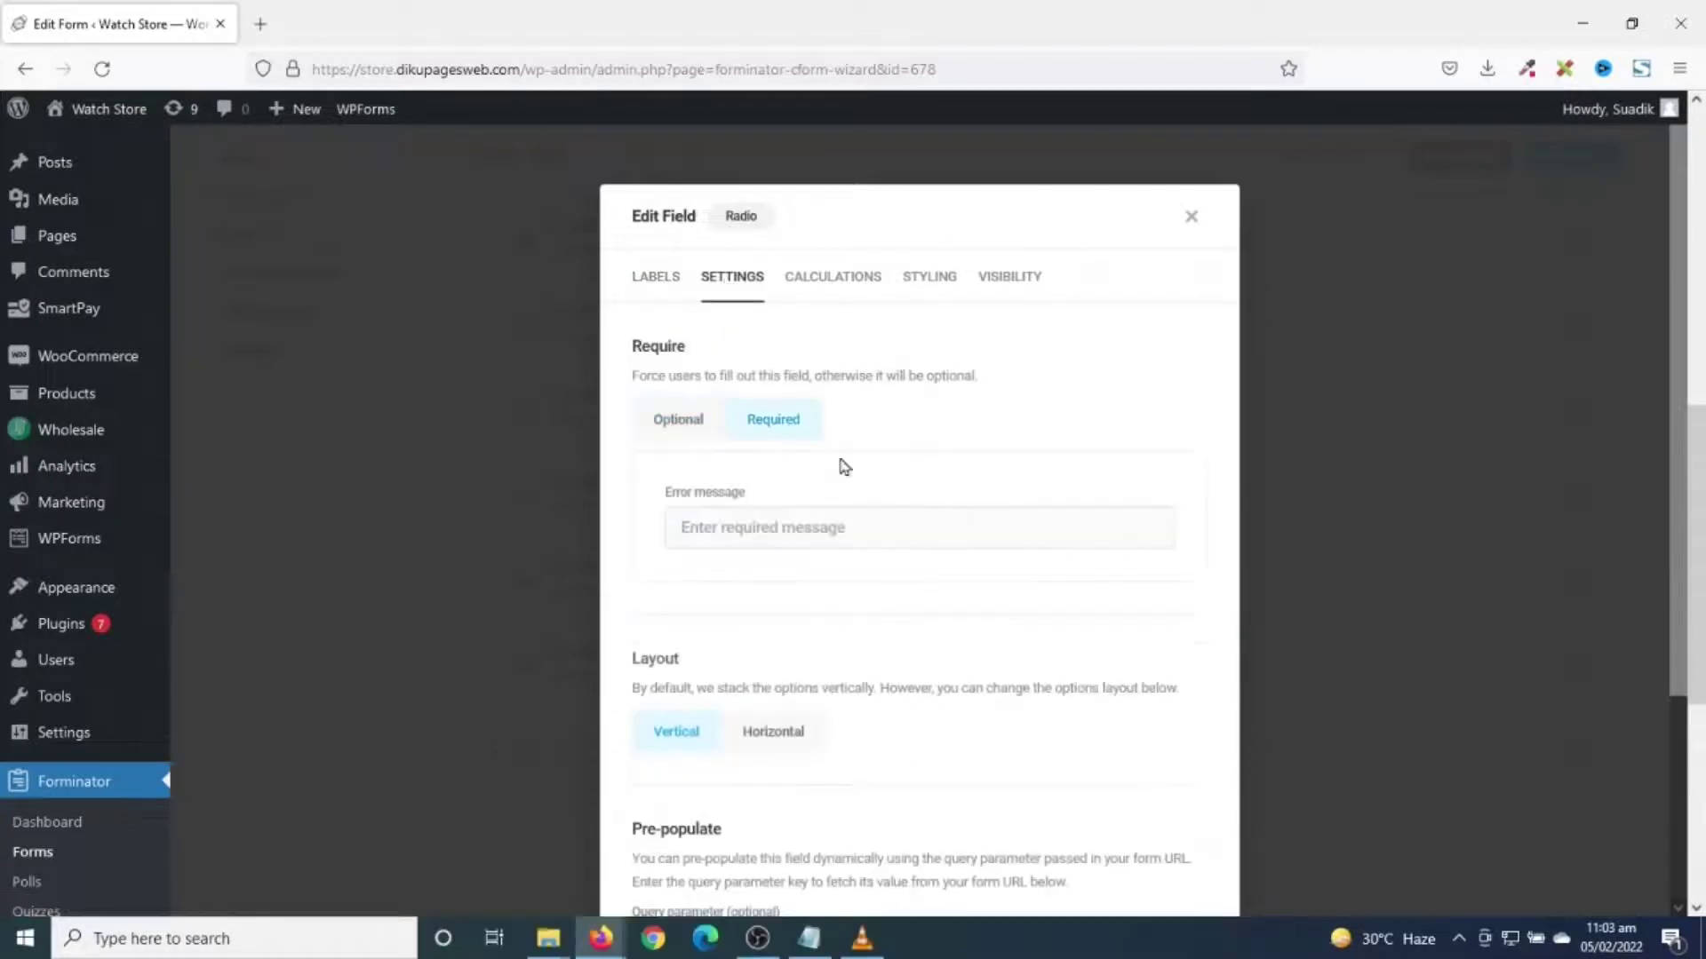
scroll(993, 582, "down", 3)
left_click(1186, 839)
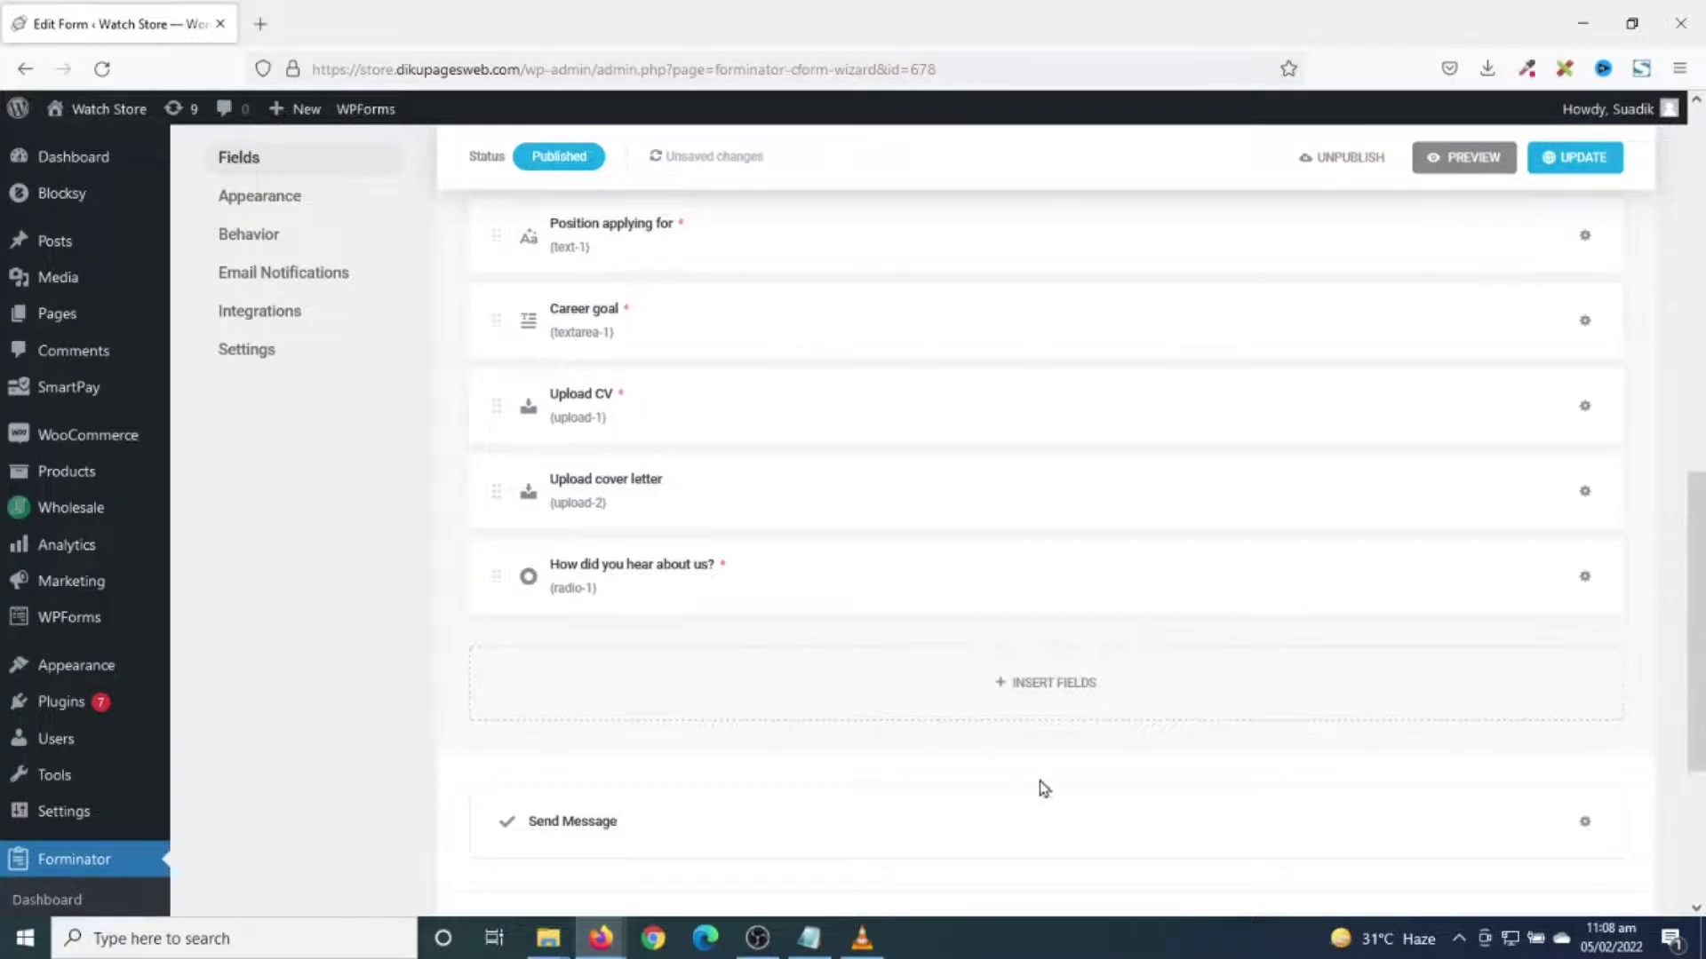
- Insert another Radio field at the end of the form and label it "Agreement"
left_click(1070, 682)
left_click(1032, 553)
scroll(1063, 640, "down", 3)
left_click(1140, 854)
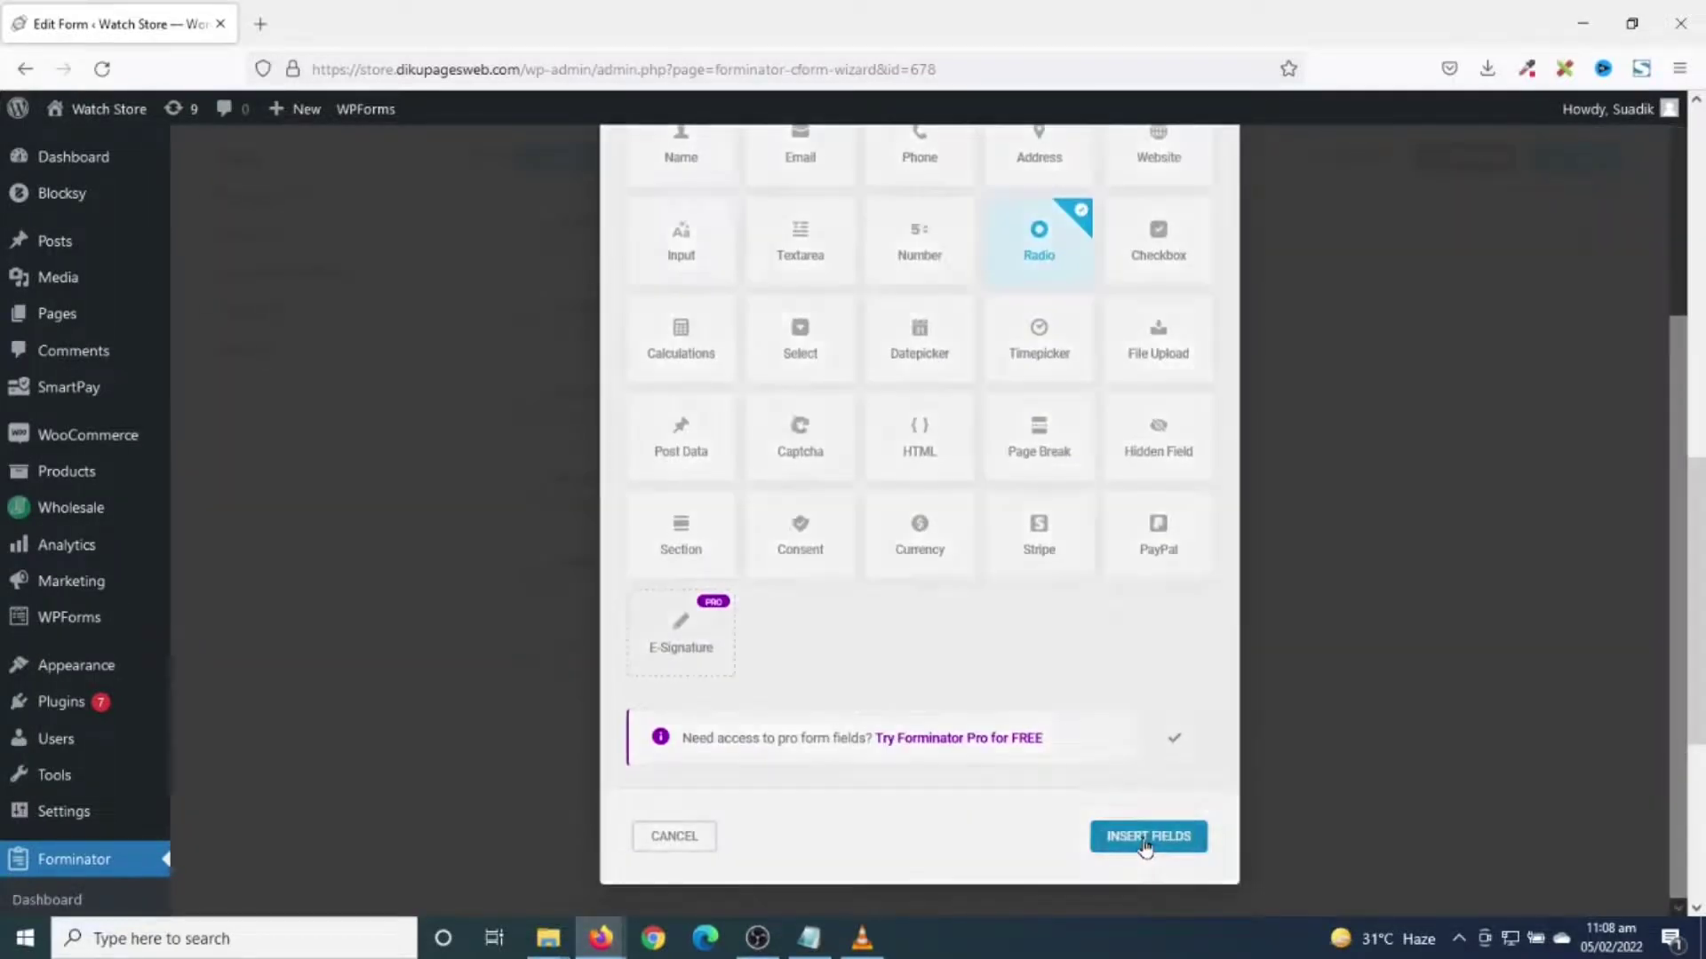
left_click_drag(723, 377, 402, 377)
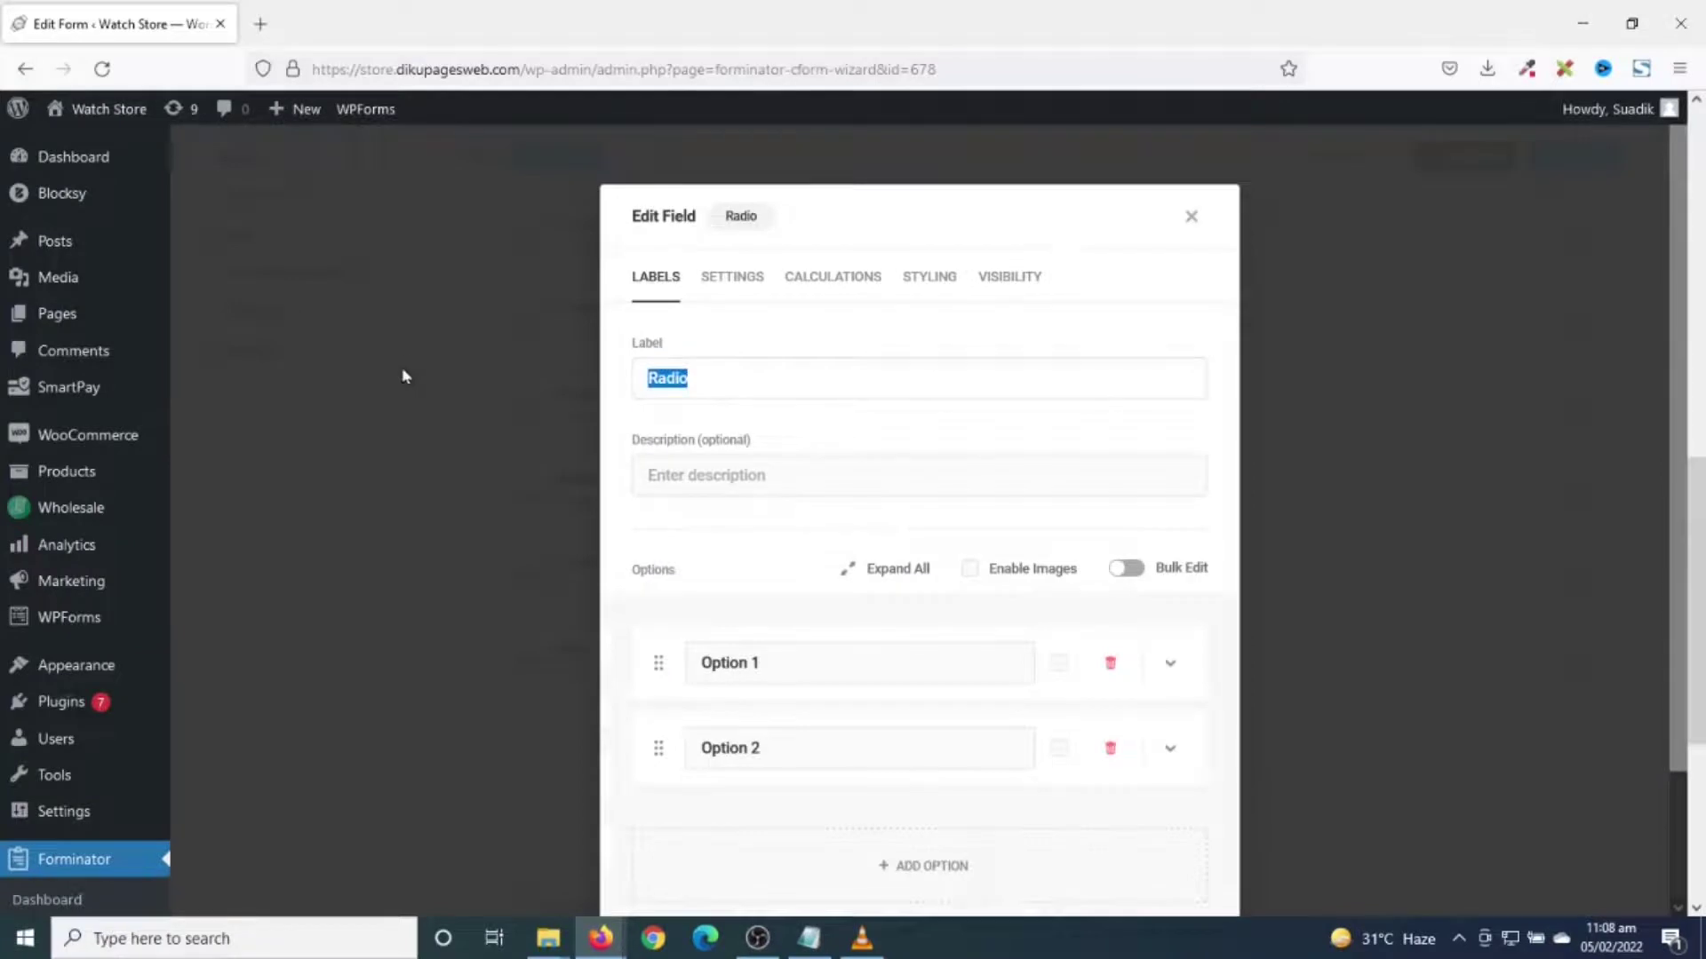
type("Agreement")
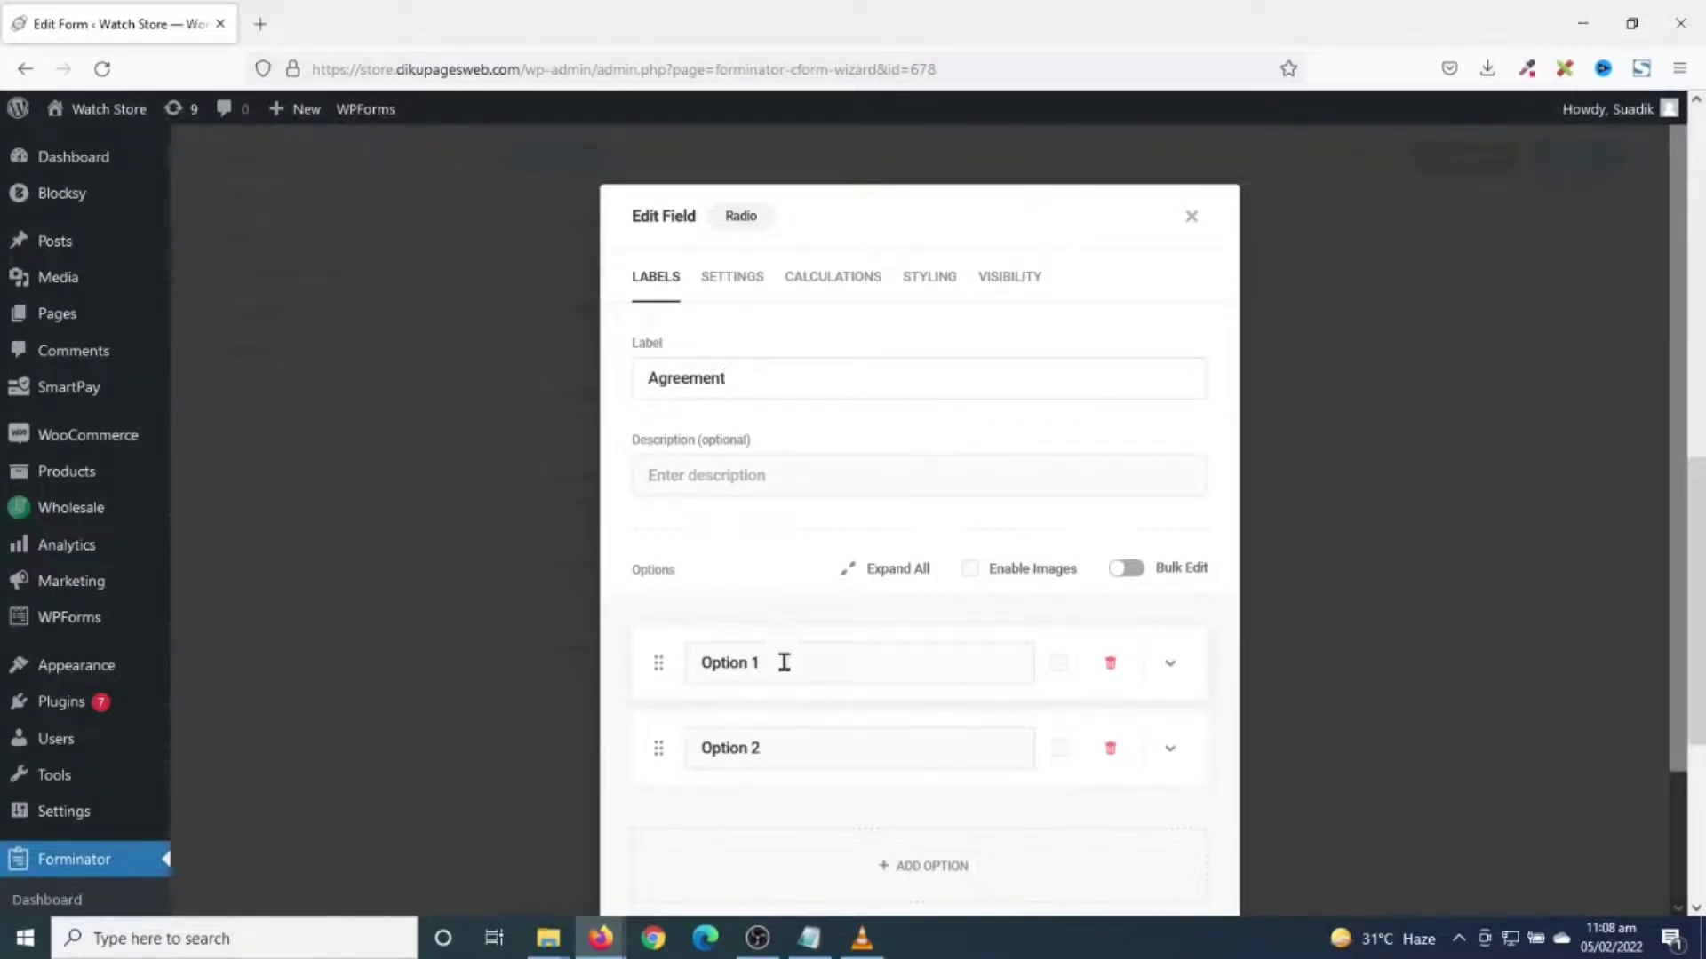
- Name the first Agreement option "I agree to the terms of this application" and delete the second option
triple_click(724, 661)
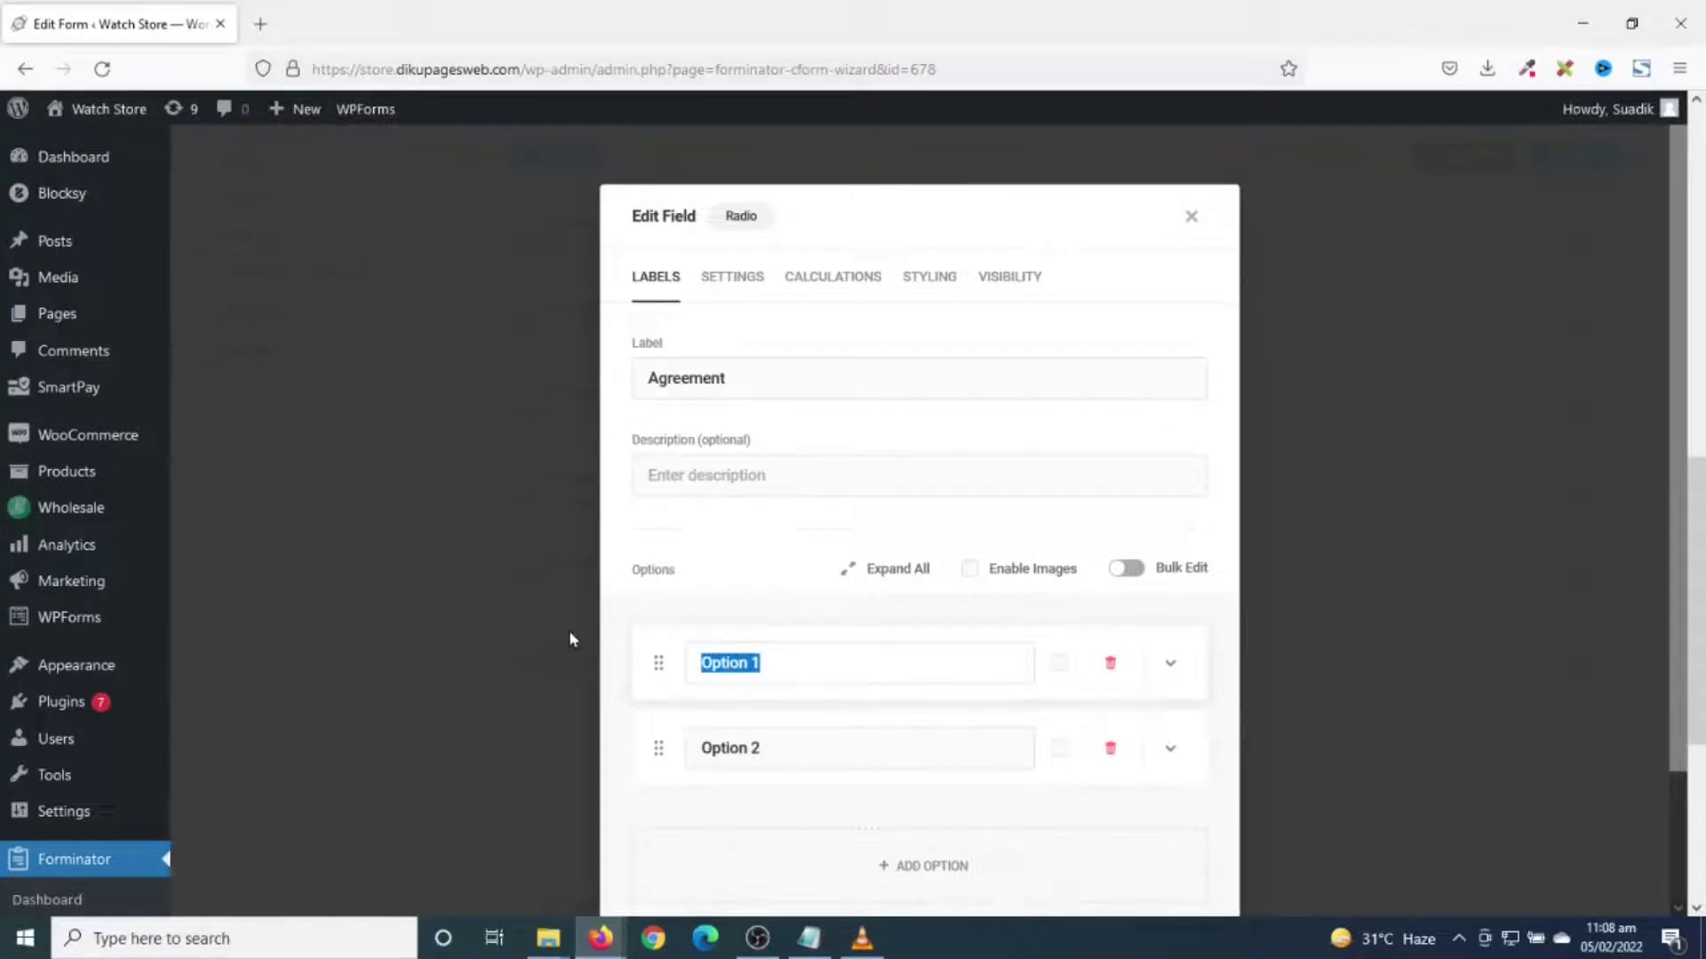
type("I agree to the terms of this application")
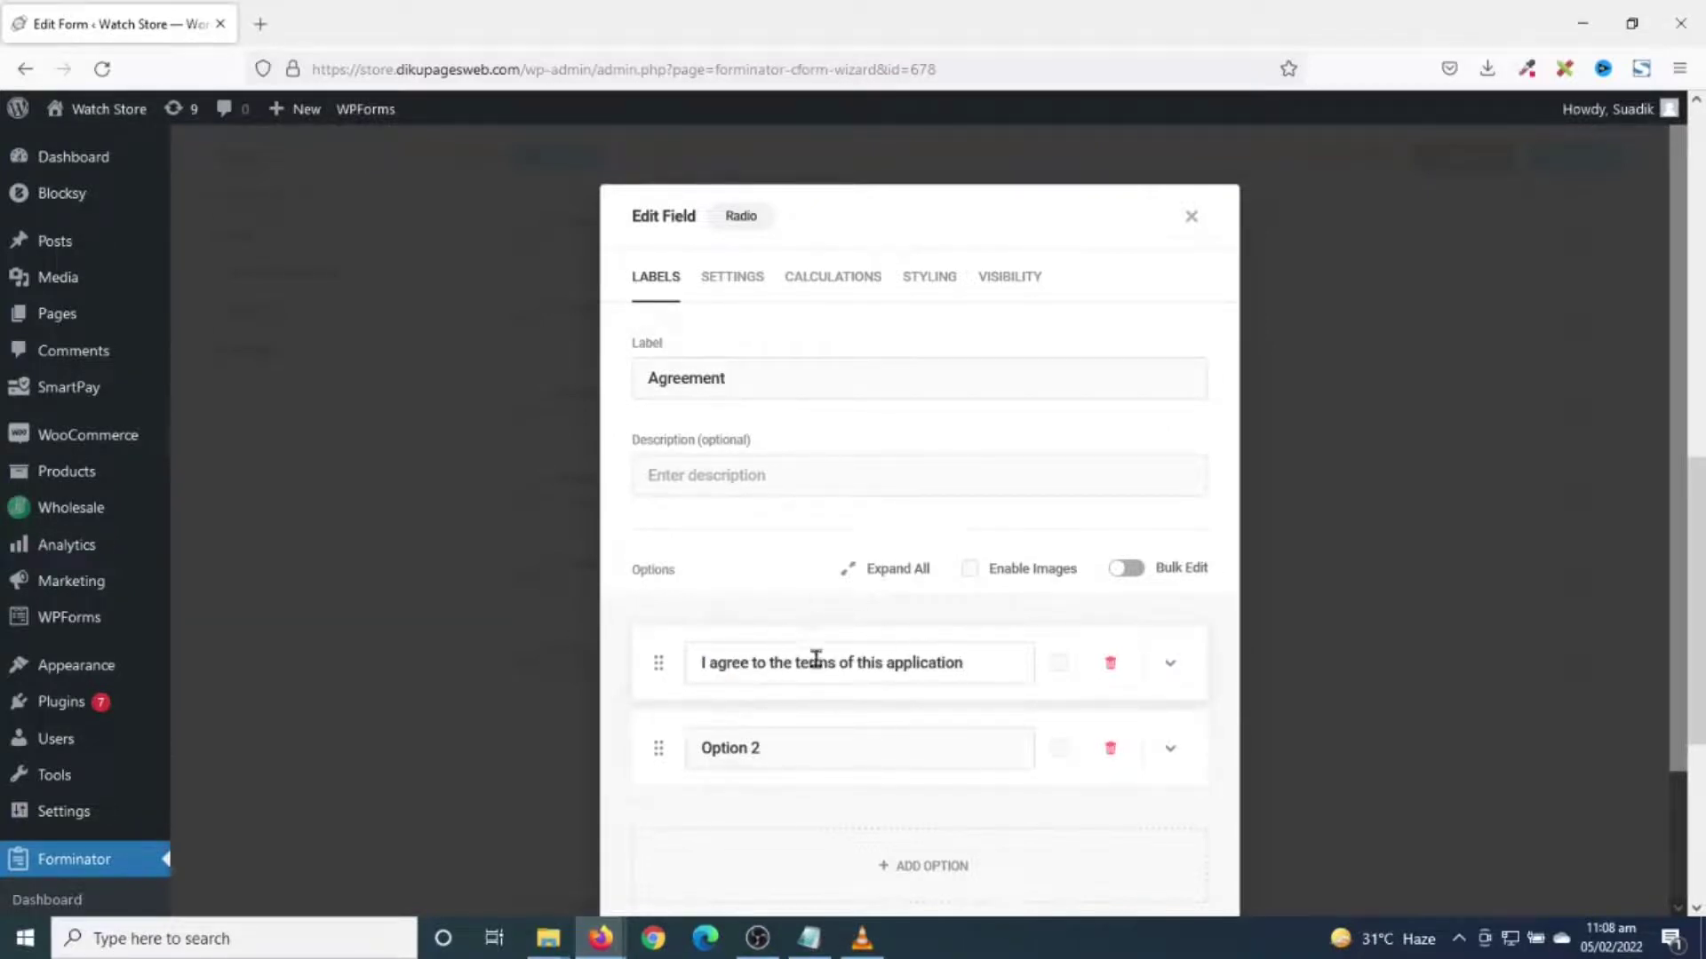
left_click(1110, 748)
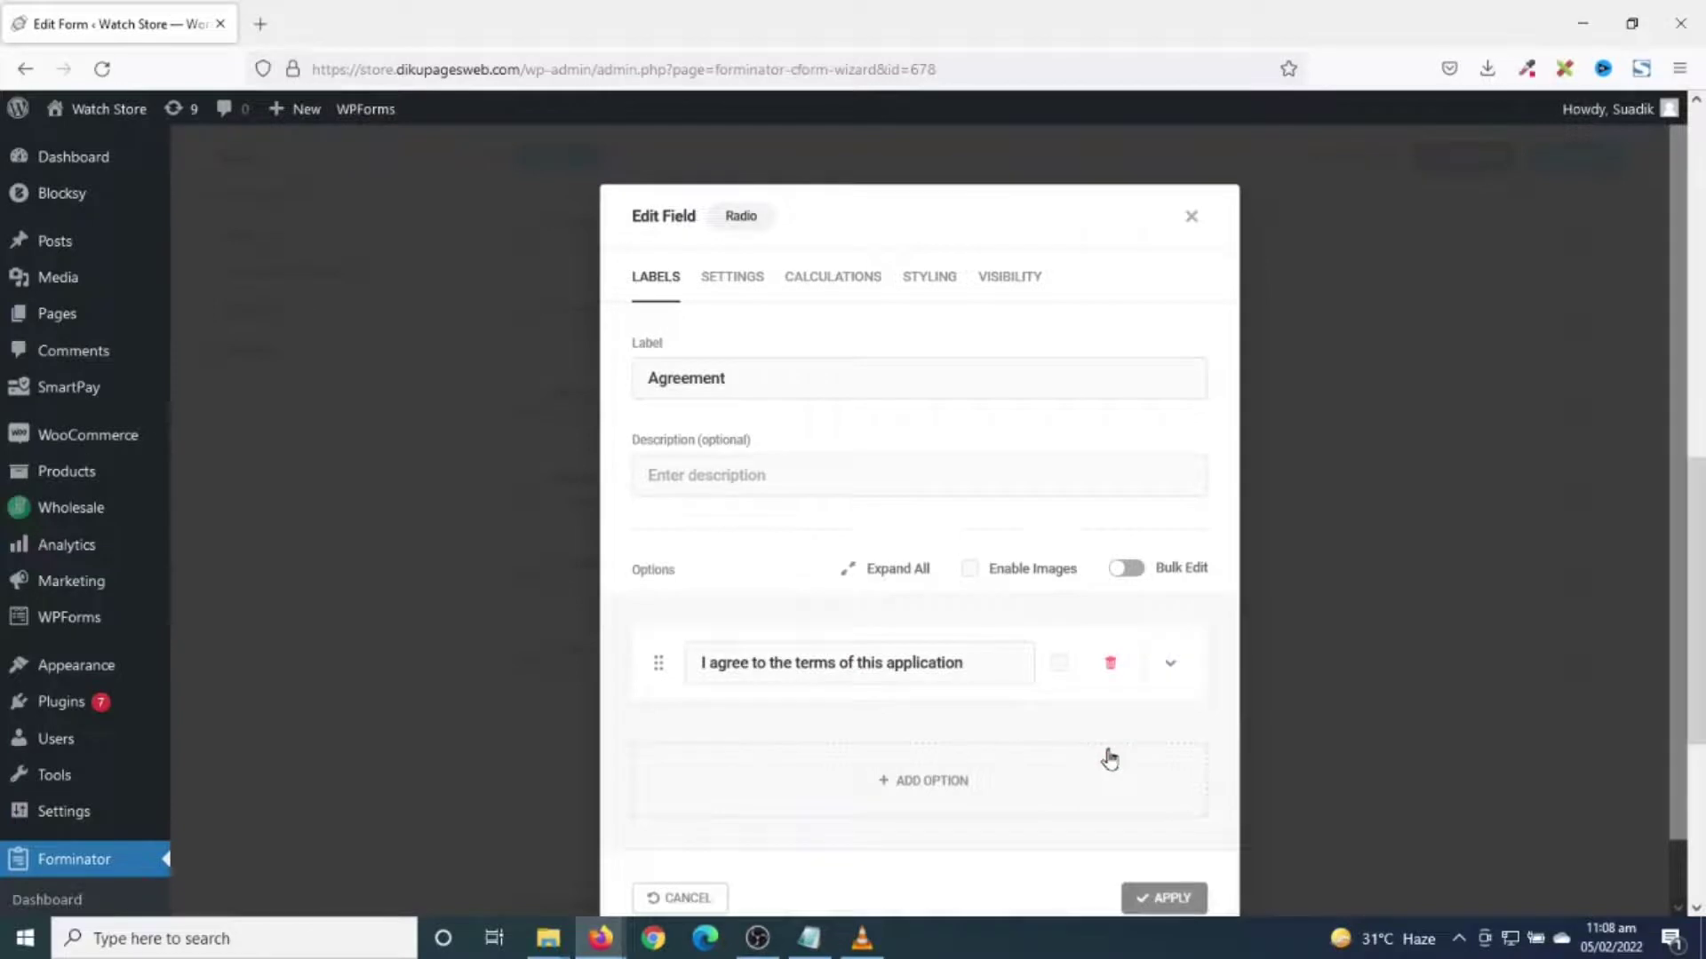
- Make the Agreement field required and apply its settings
left_click(712, 278)
left_click(768, 421)
scroll(1026, 724, "down", 3)
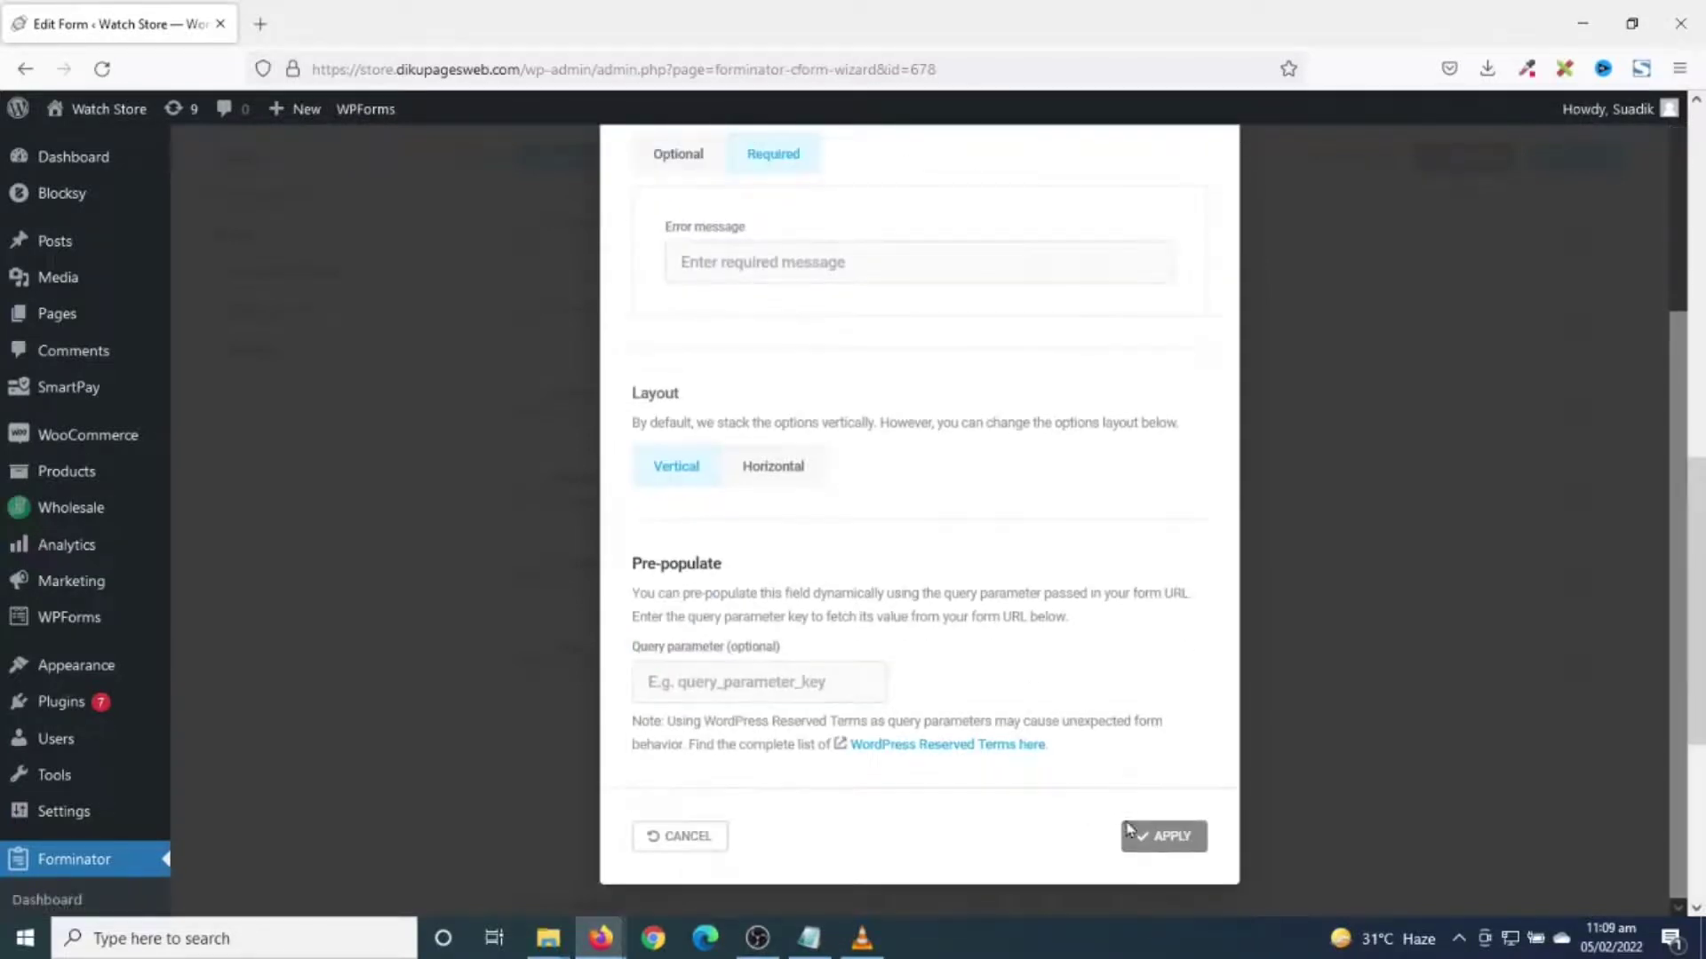
left_click(1158, 838)
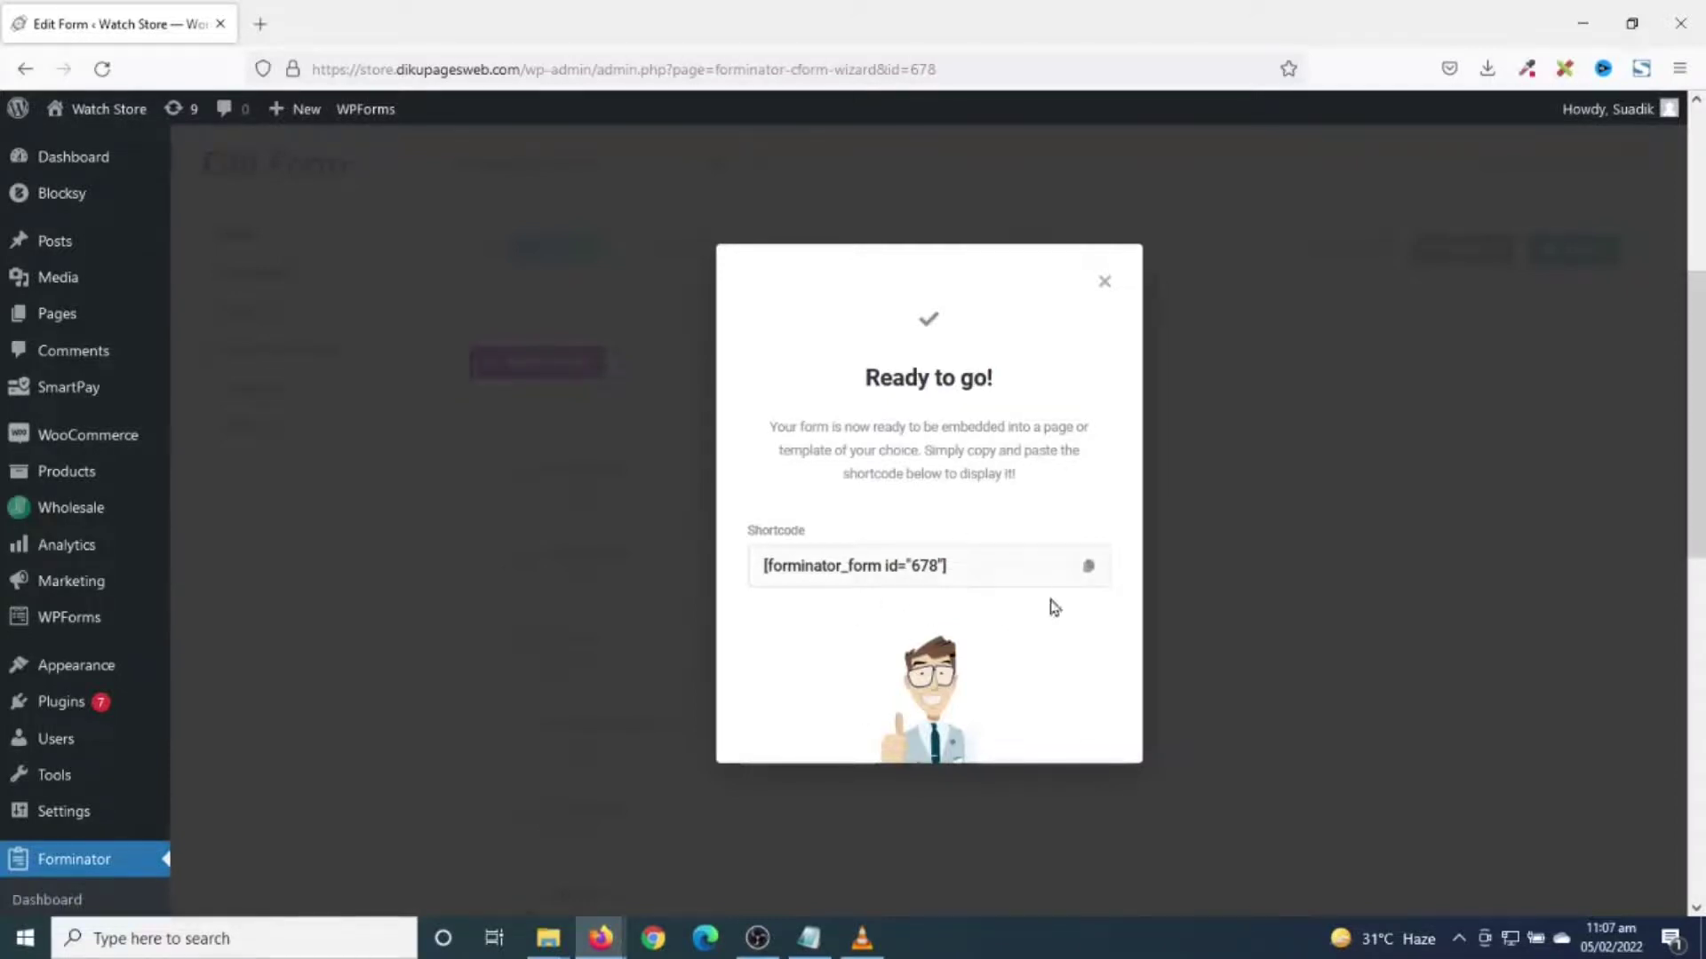
- Copy the form's shortcode and open a new WordPress page in a separate browser tab
left_click(1088, 567)
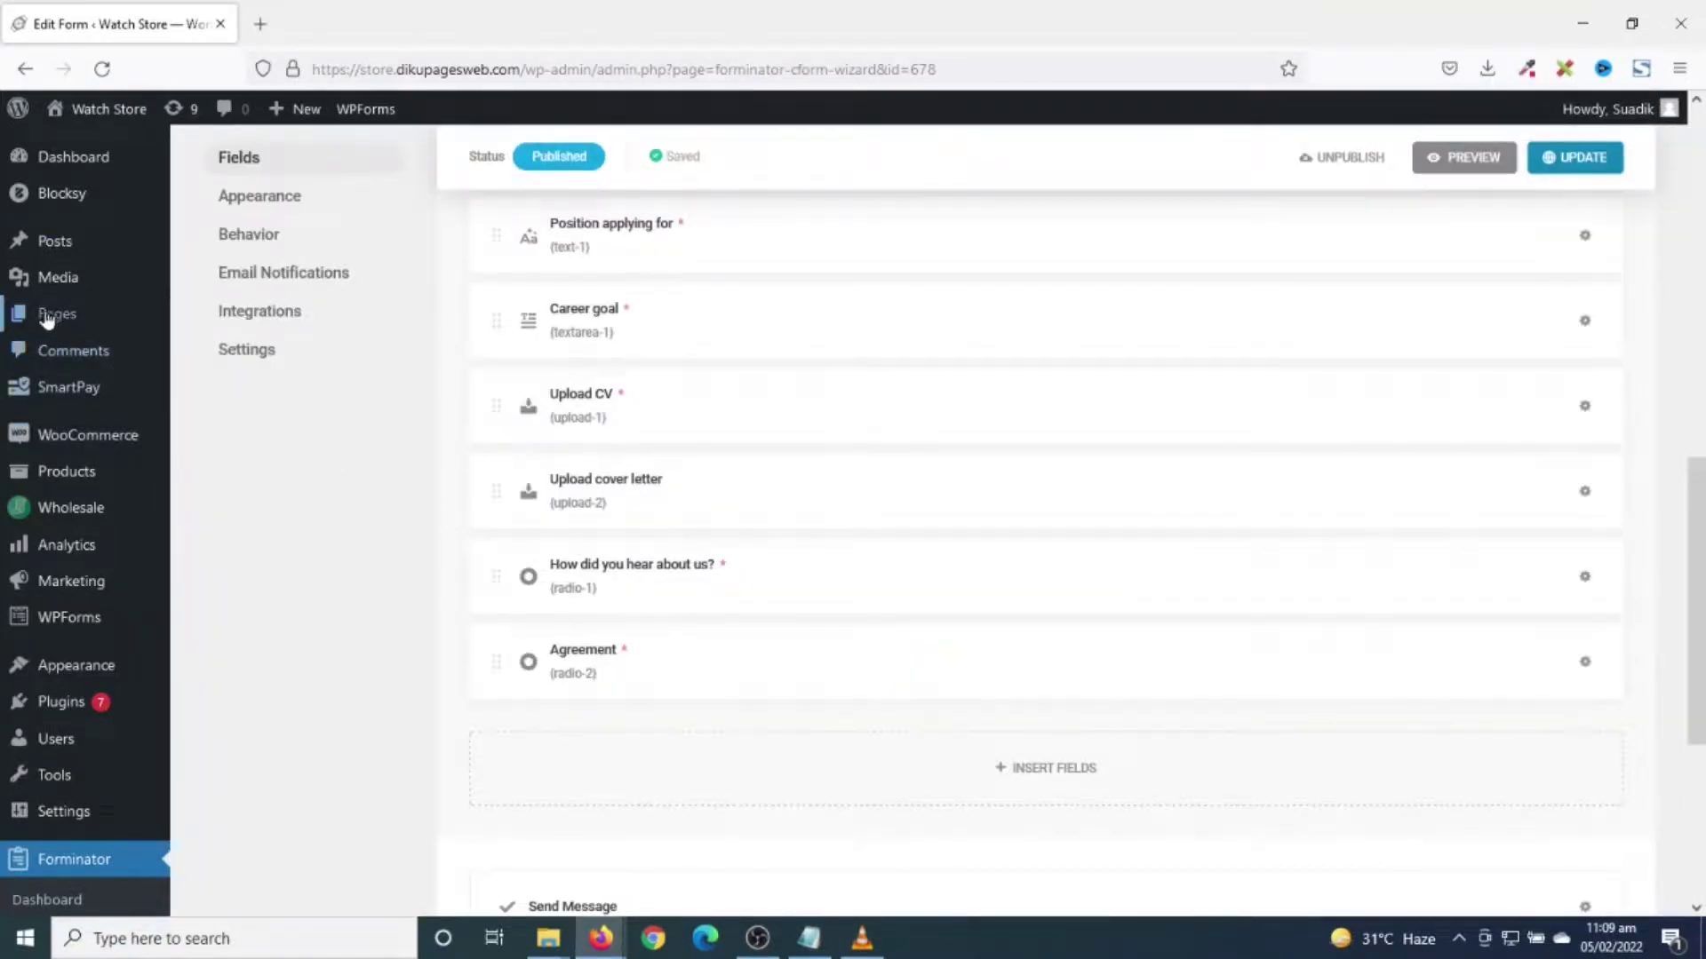
right_click(233, 353)
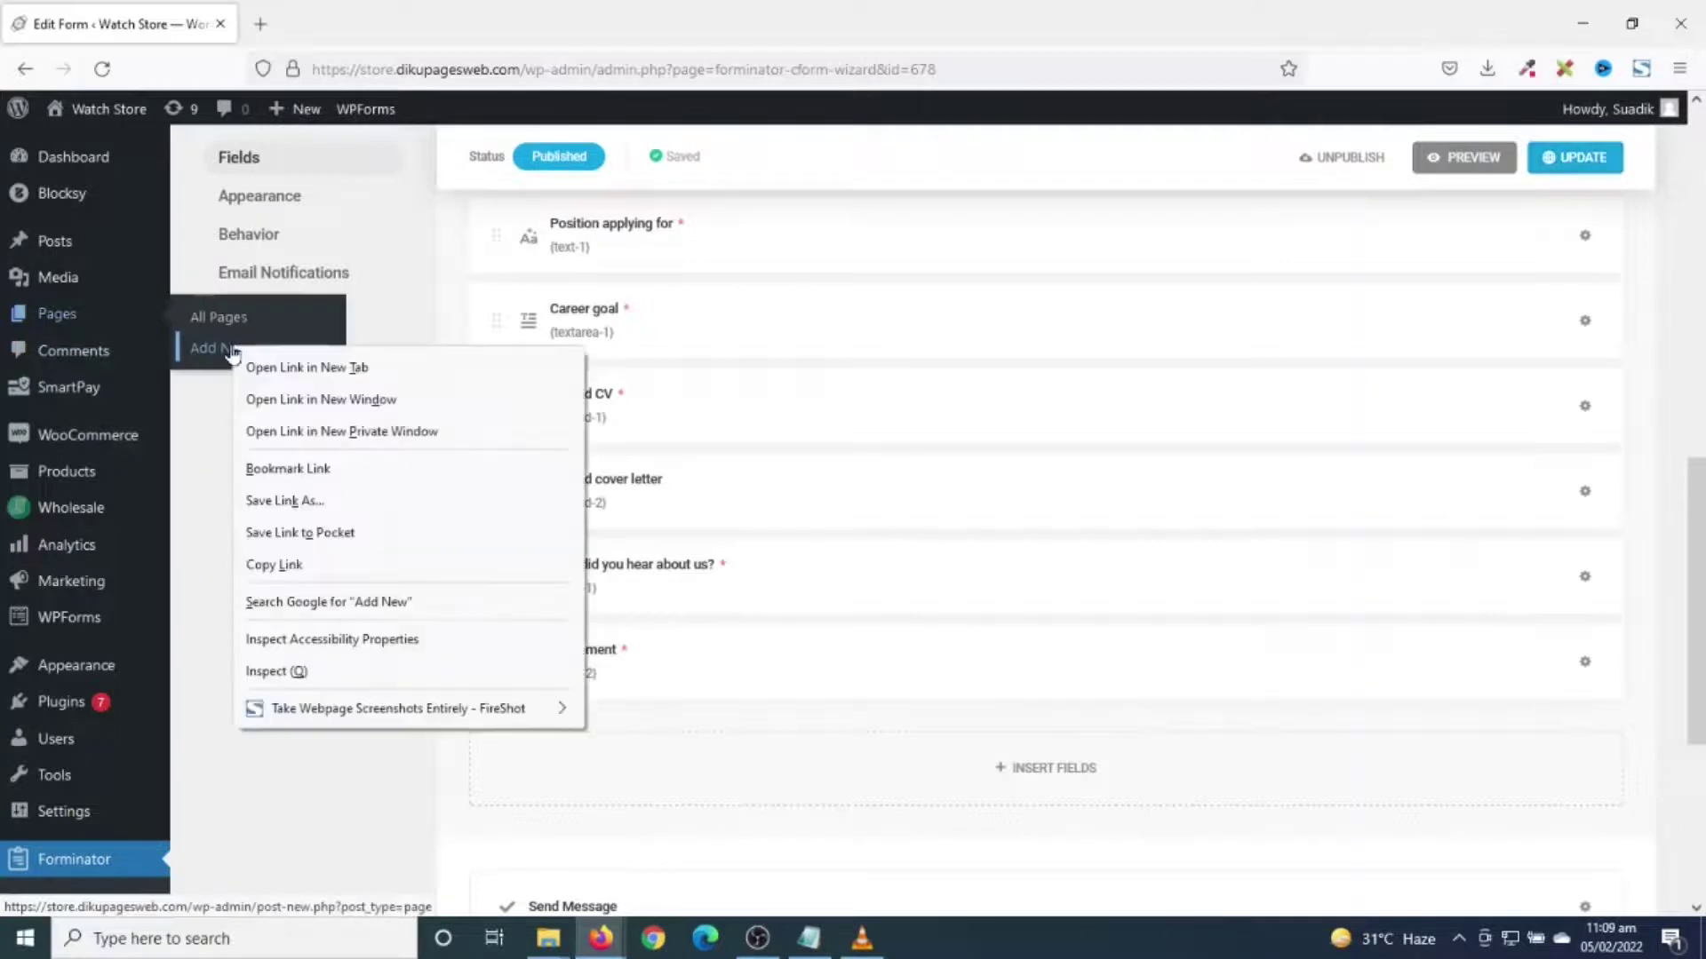
left_click(324, 369)
left_click(305, 27)
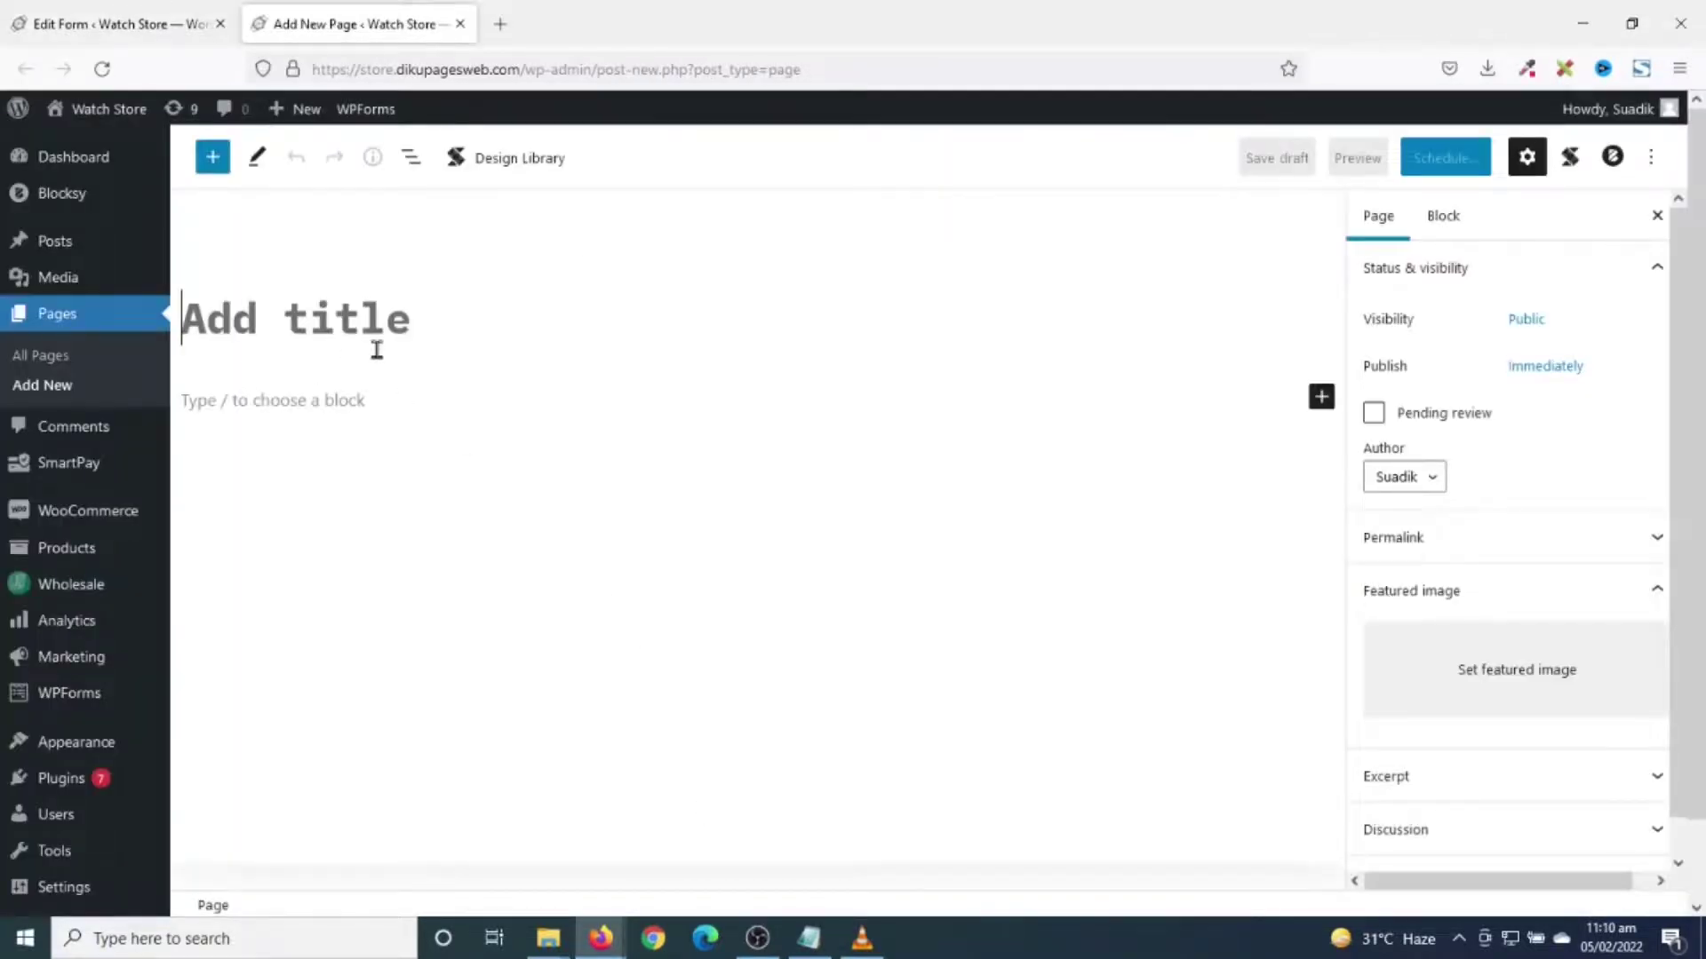
- Title the page "Job Application" and add a Shortcode block containing [forminator_form id="678"]
type("Job A")
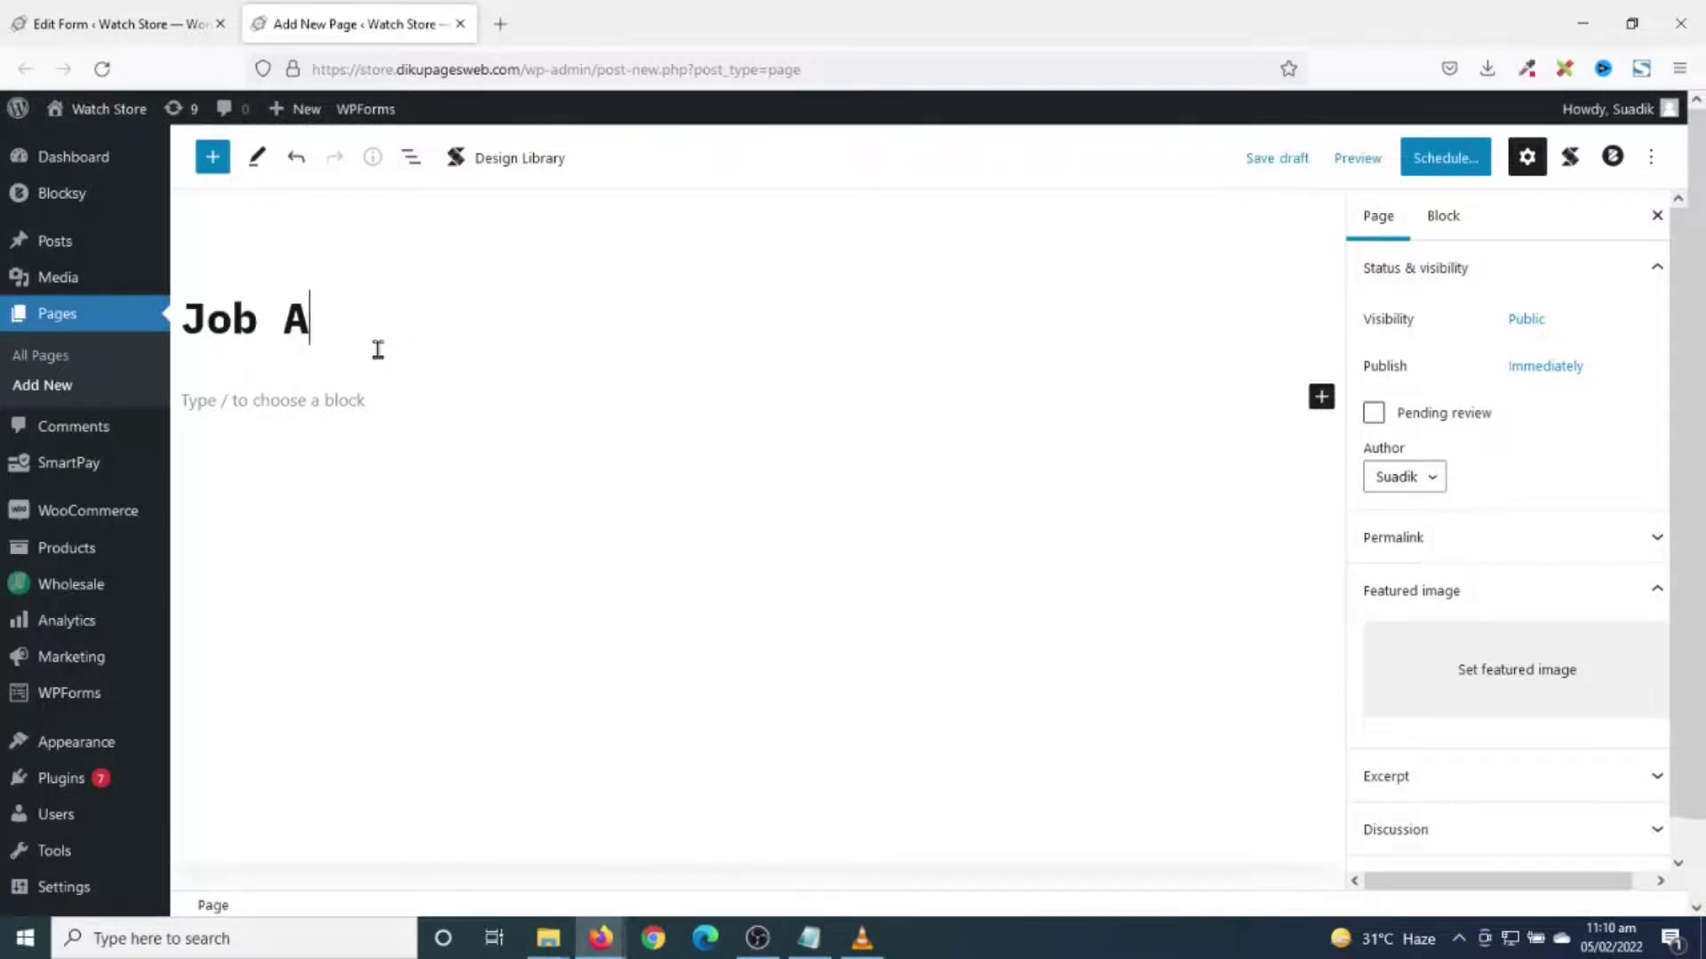
type("pplication")
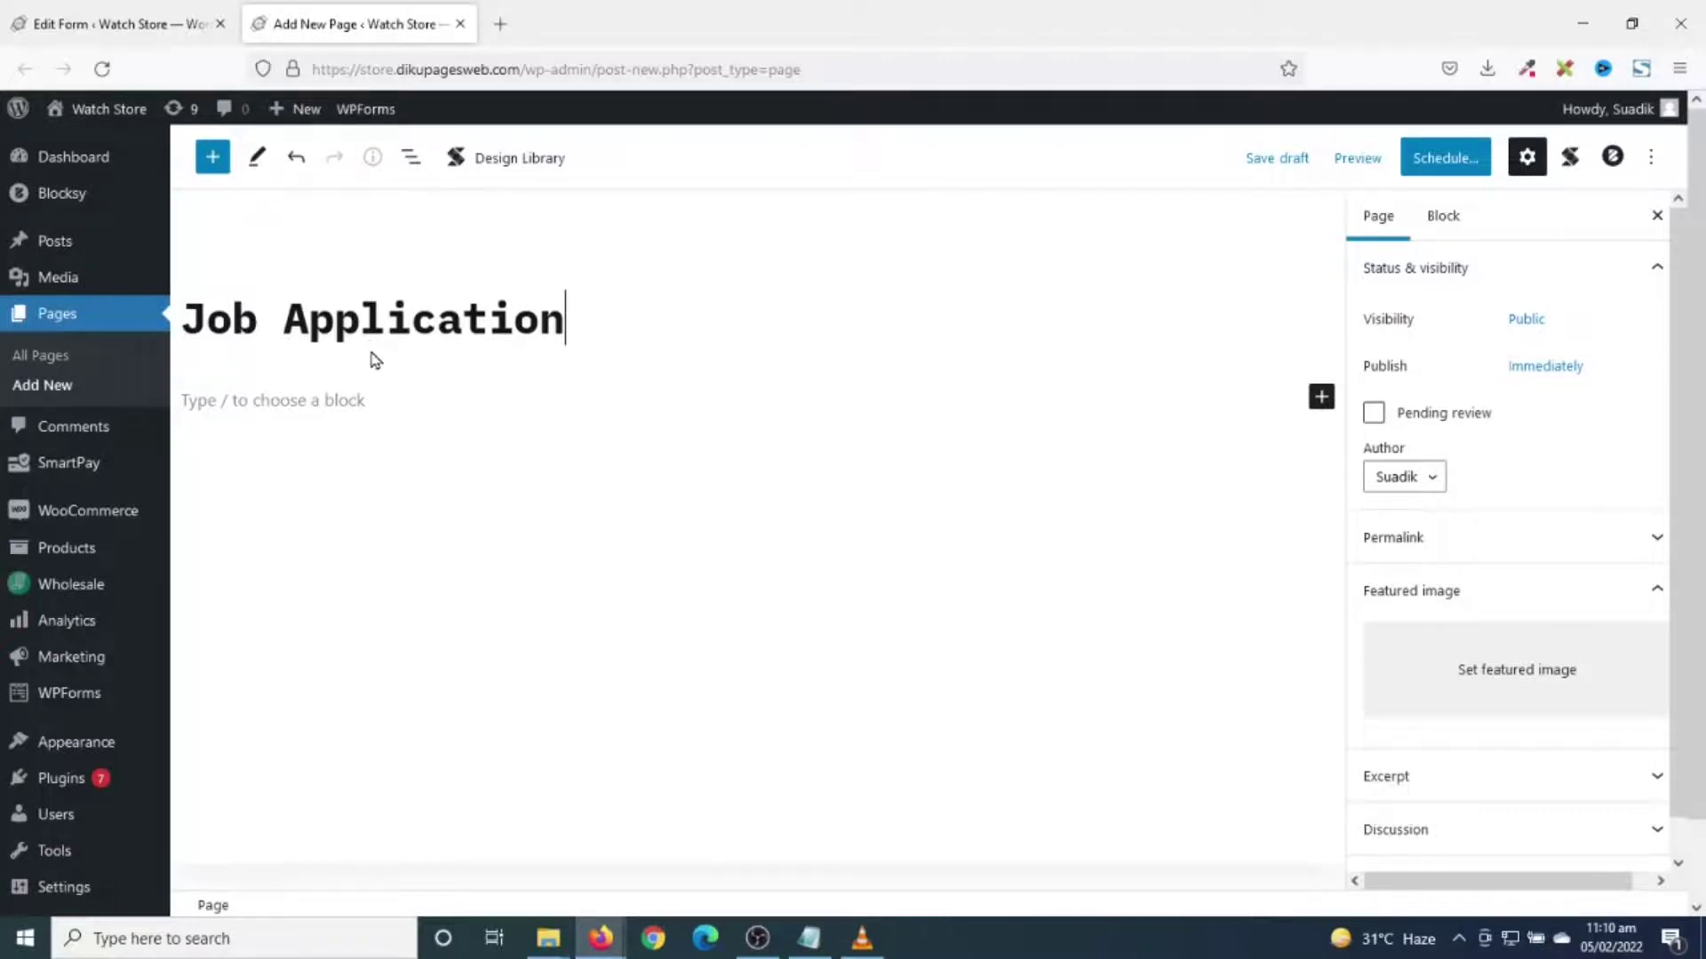
left_click(1320, 399)
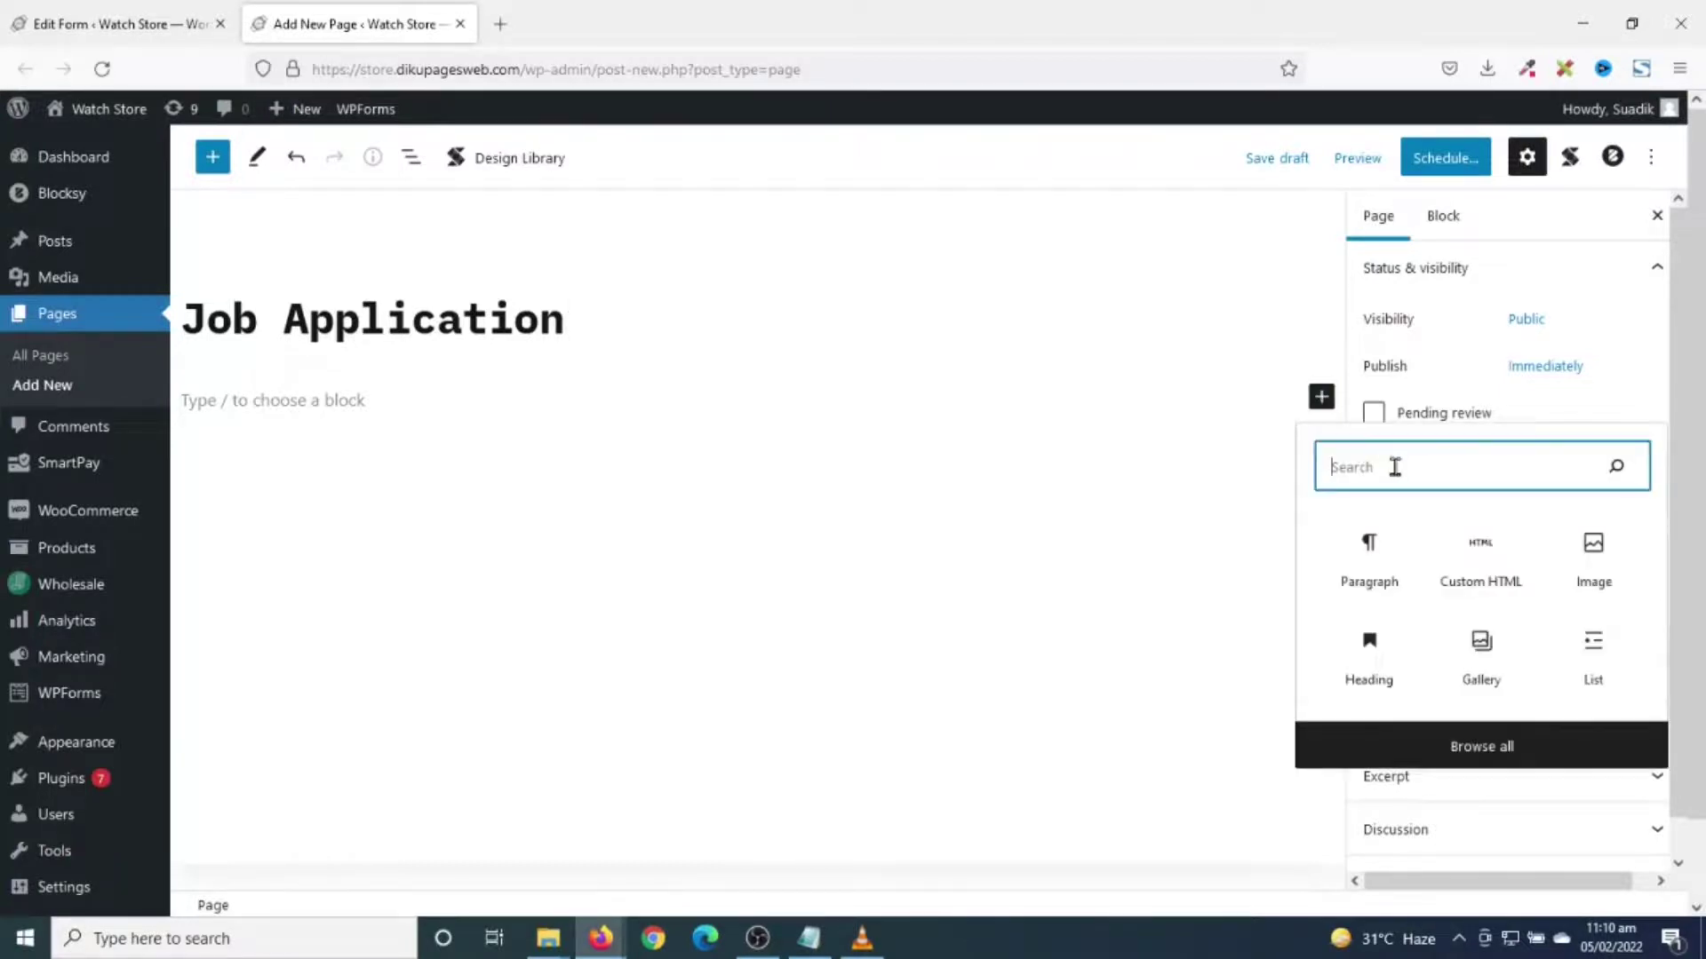
type("short")
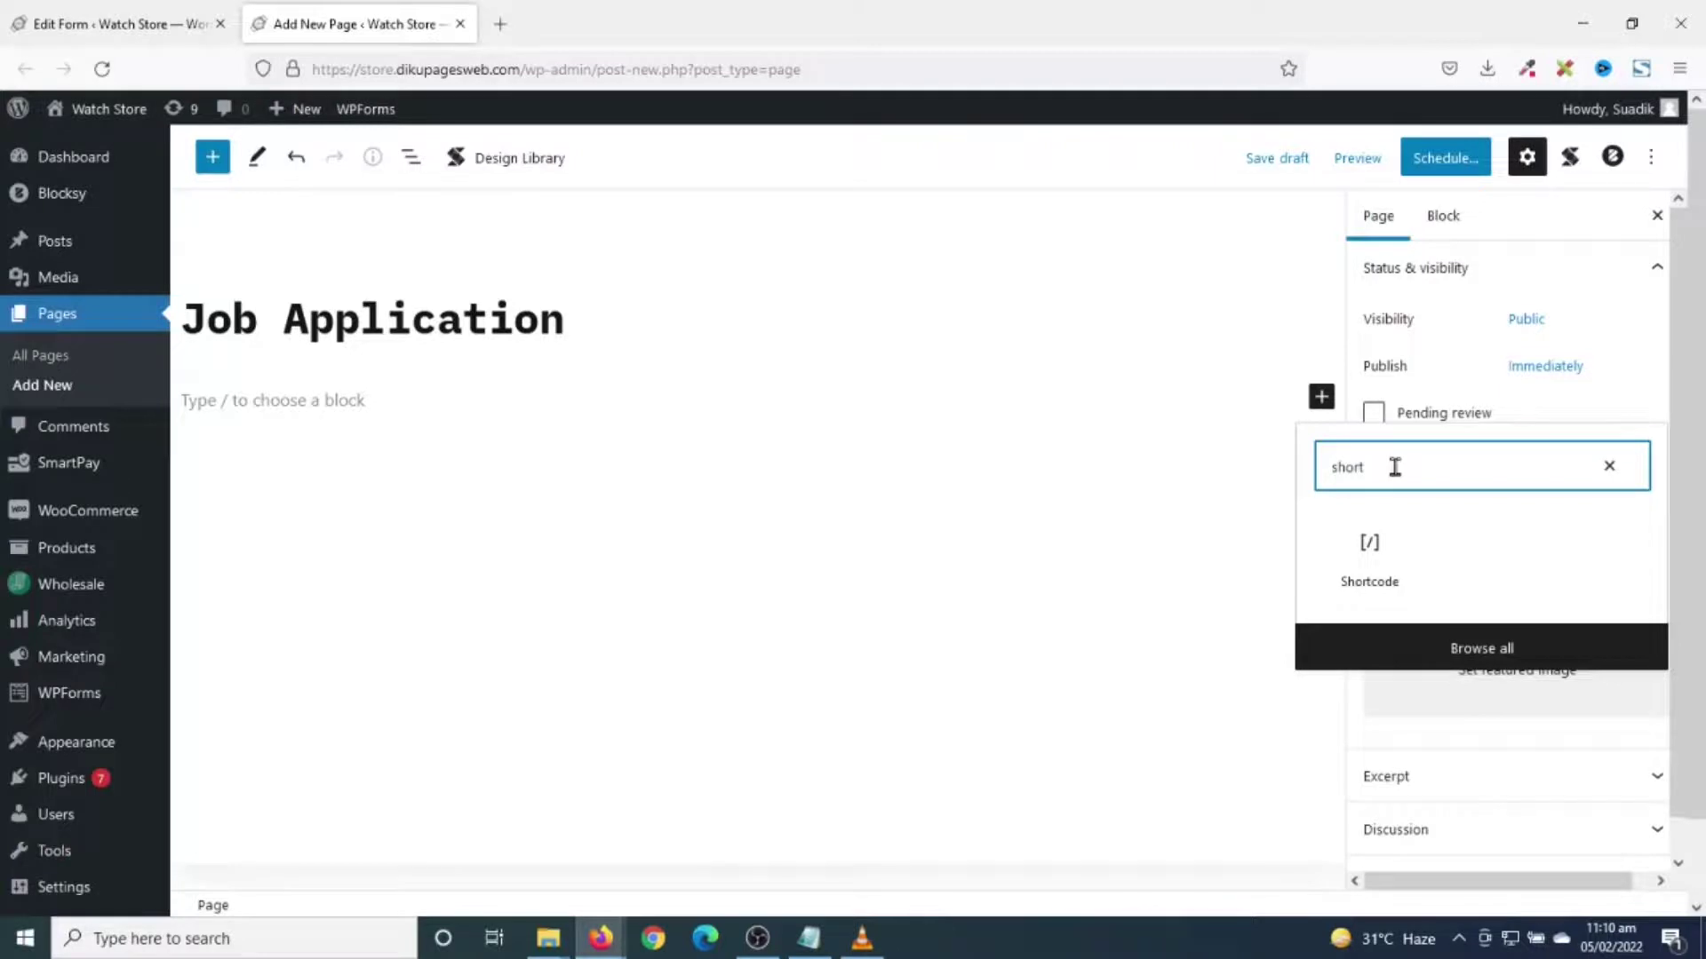
left_click(1369, 560)
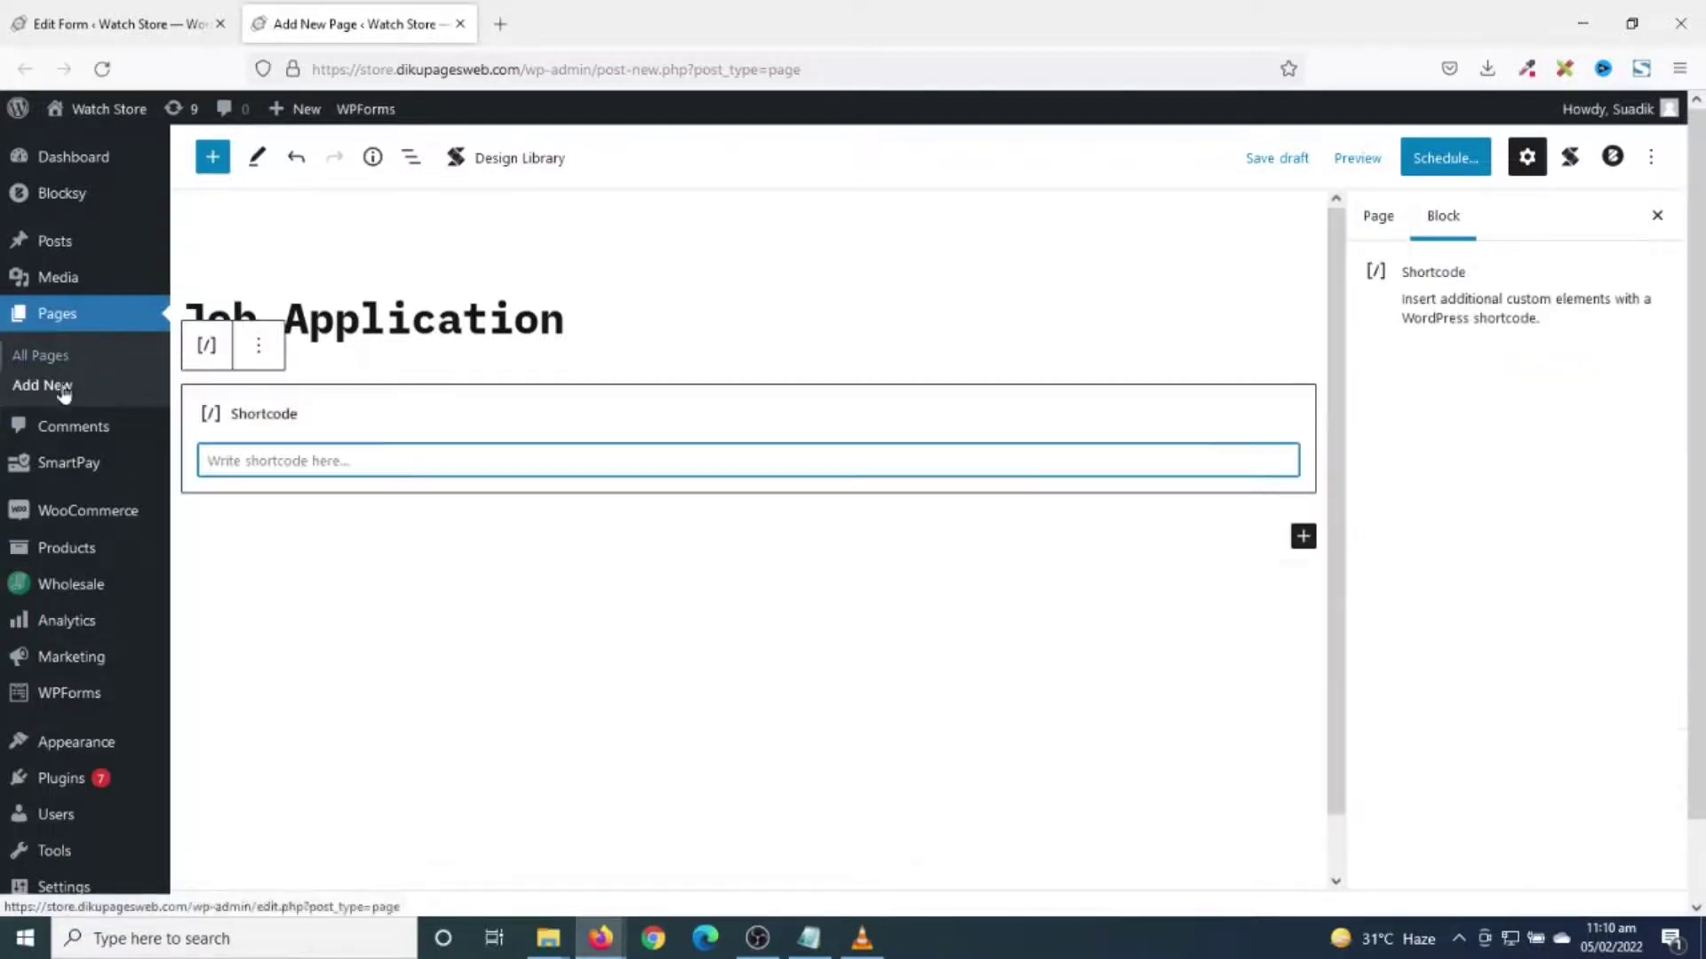
right_click(268, 461)
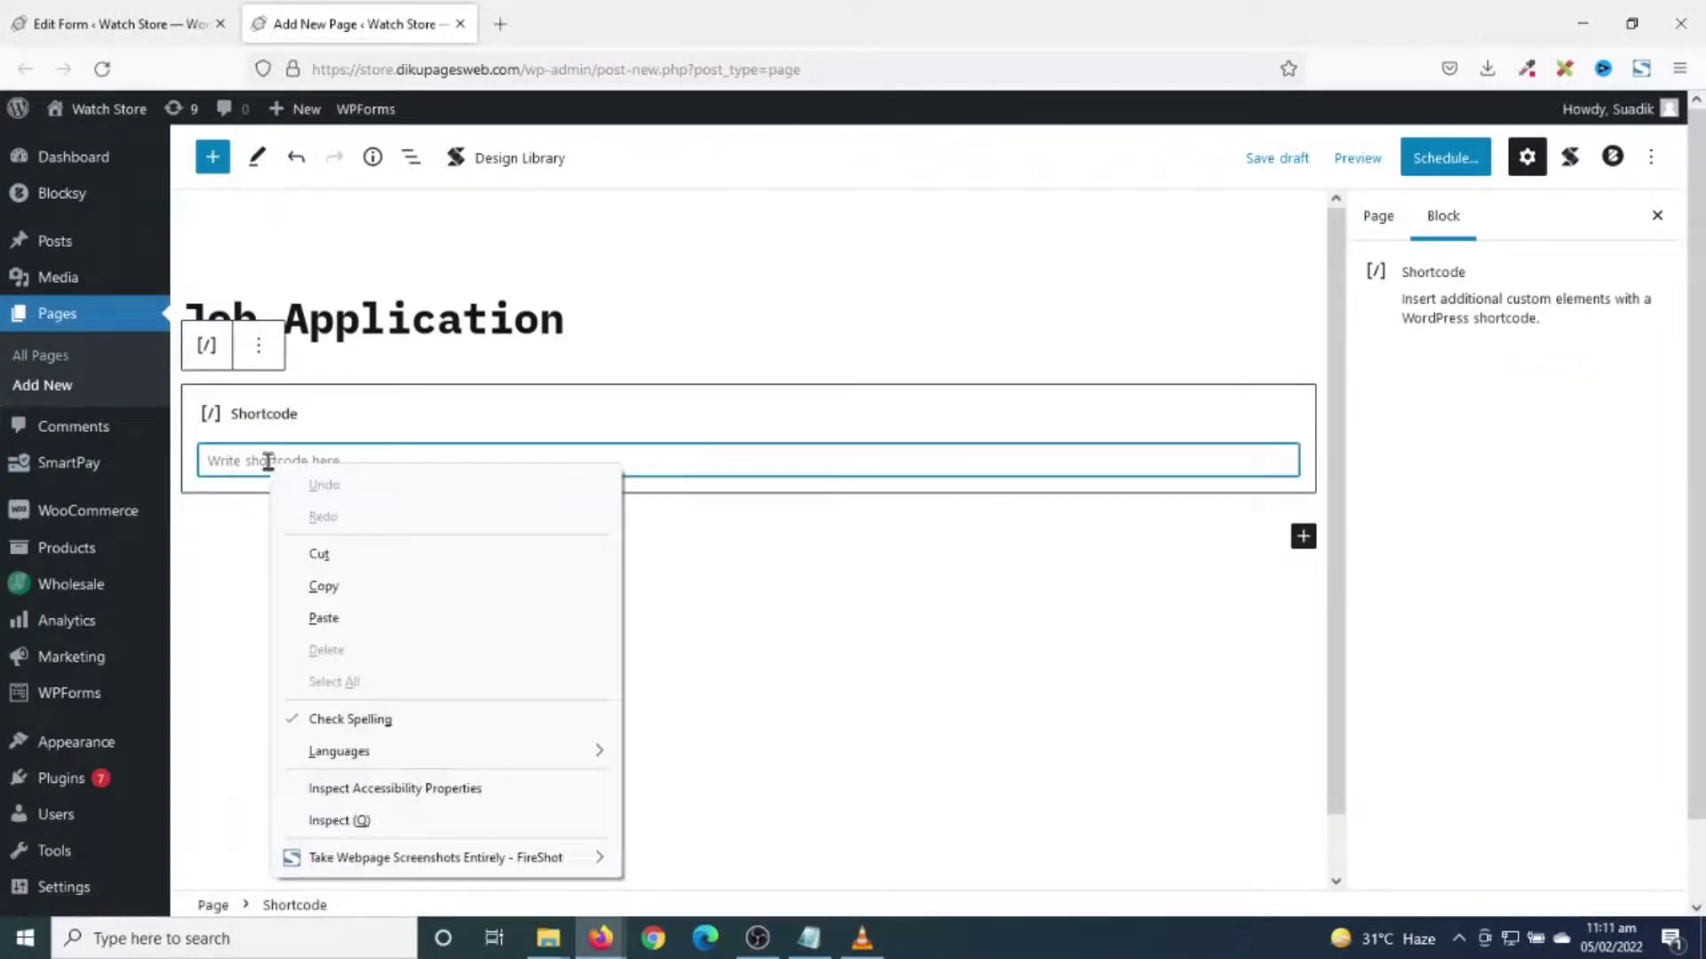
left_click(356, 621)
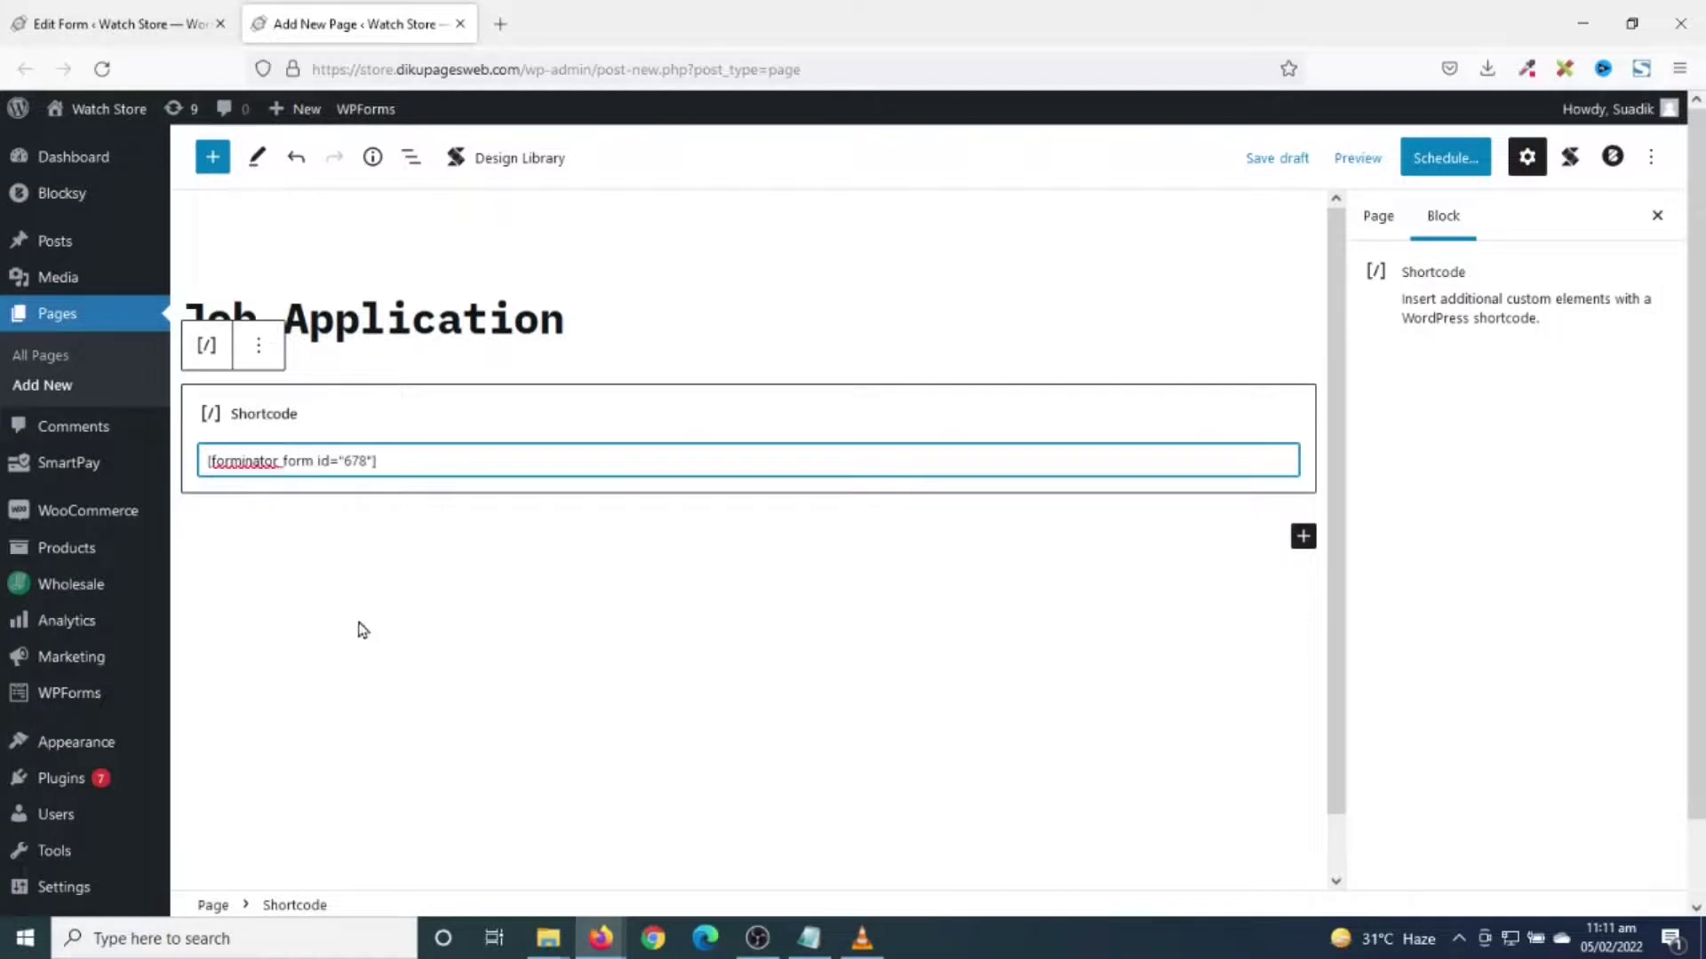
- Publish the Job Application page and look over the embedded form on the live page
left_click(1445, 157)
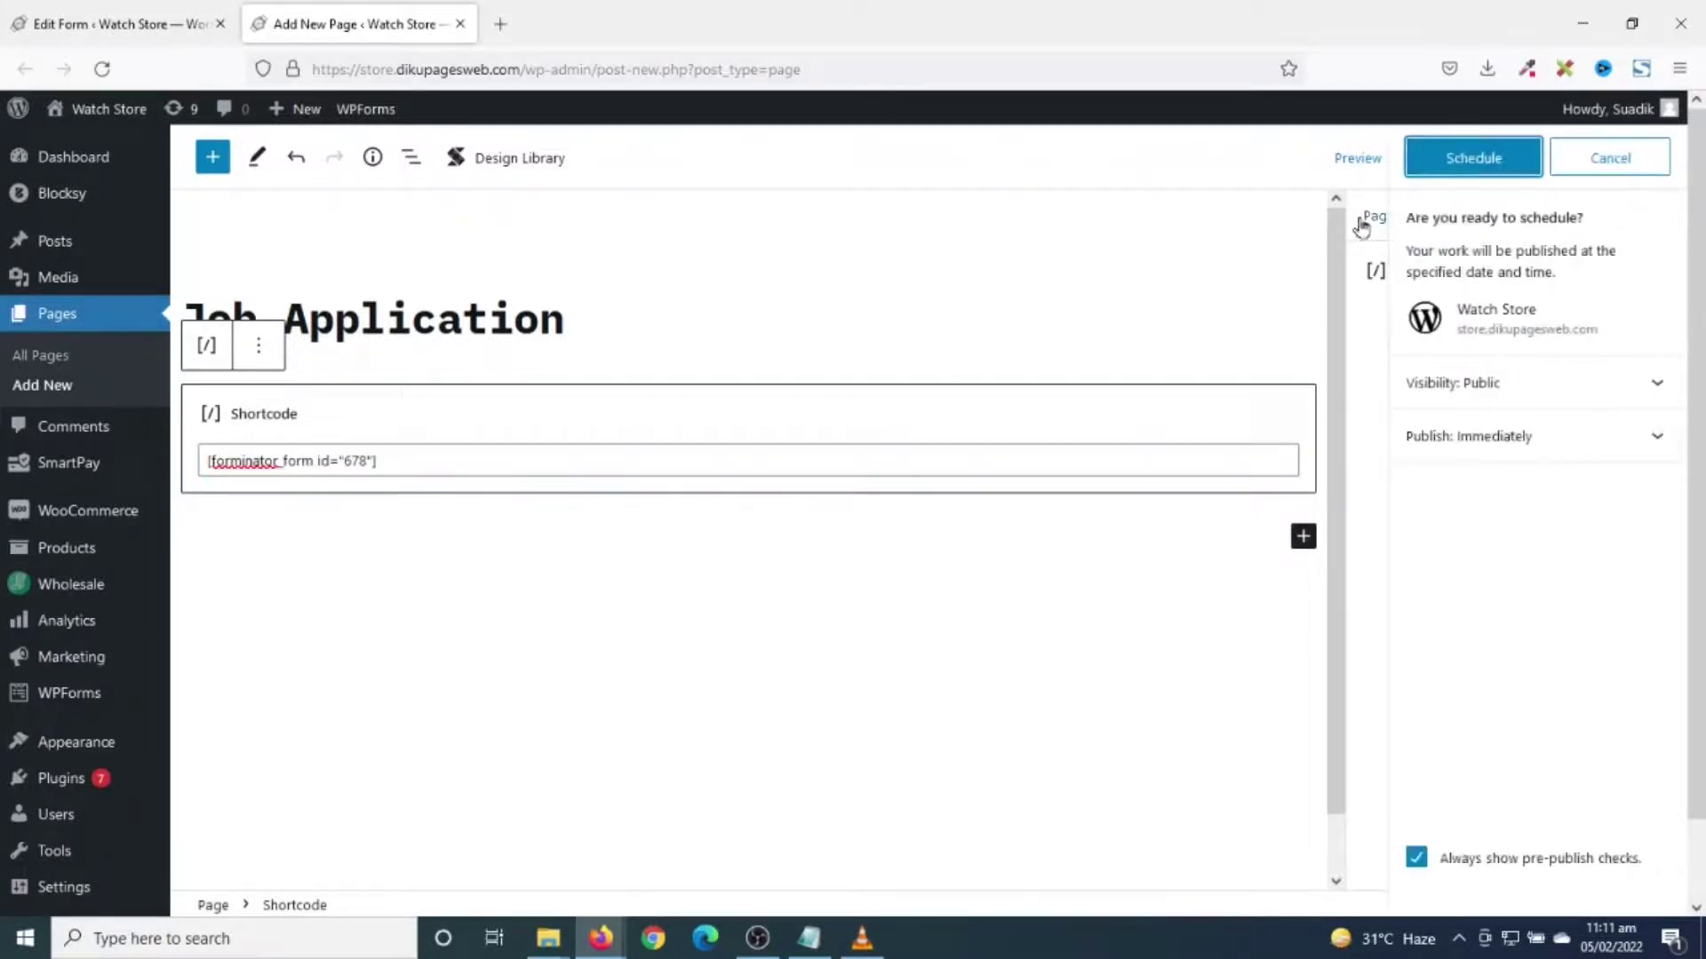
left_click(1474, 157)
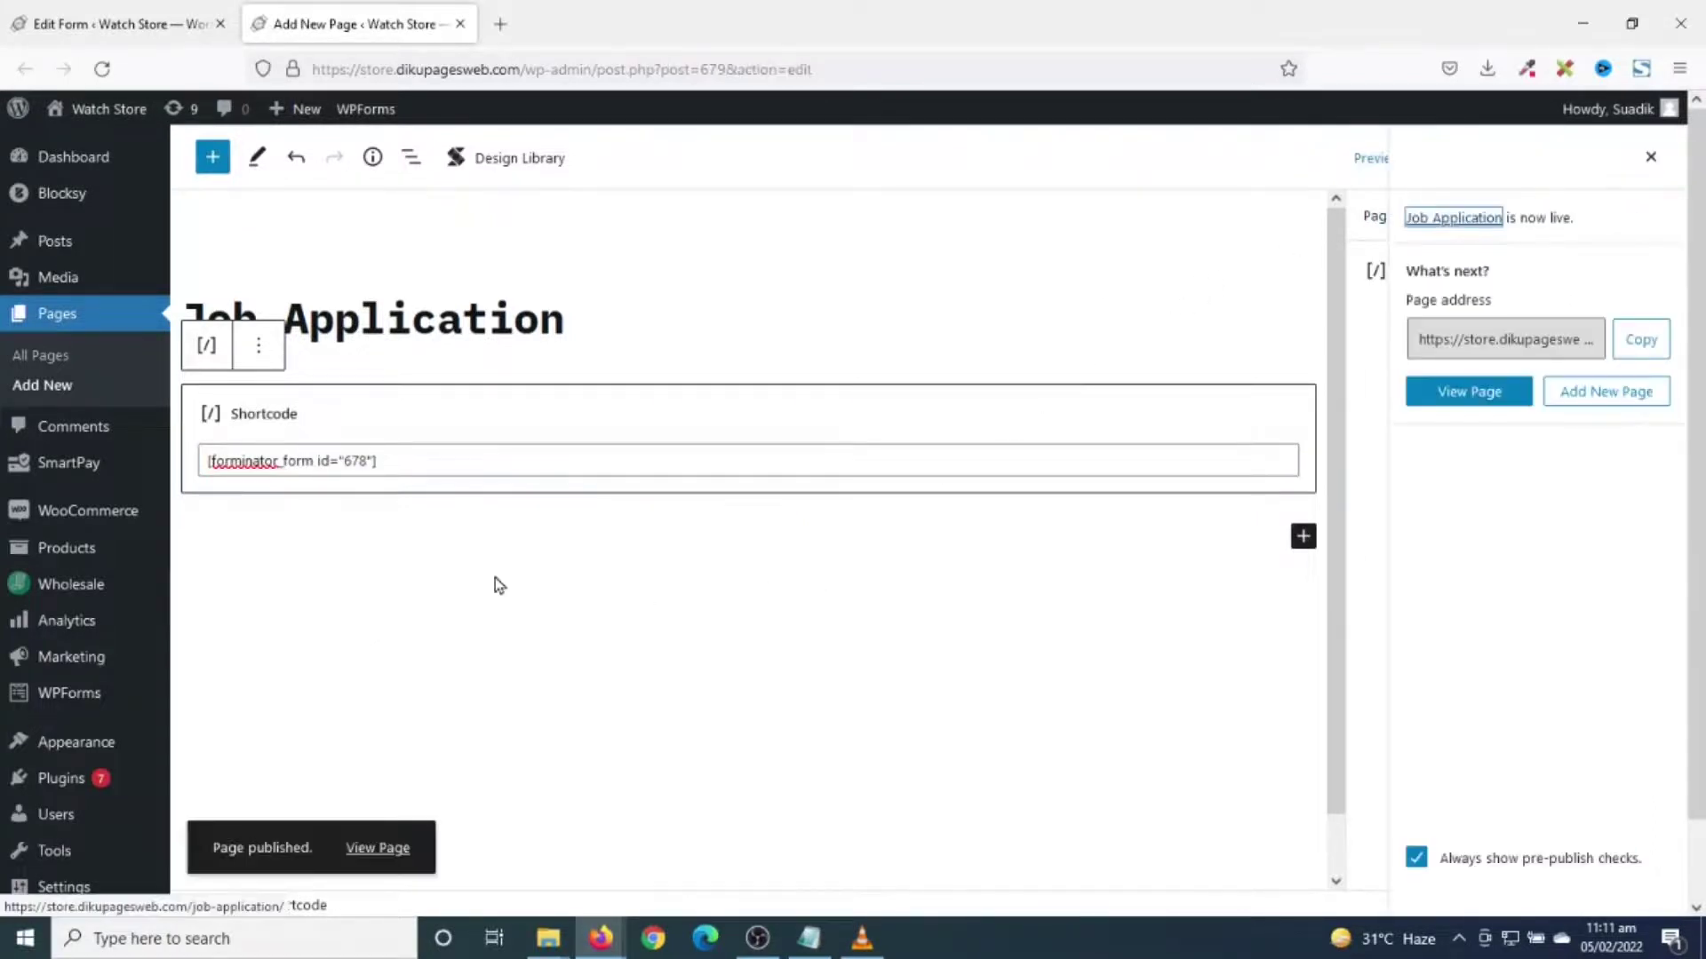
left_click(388, 855)
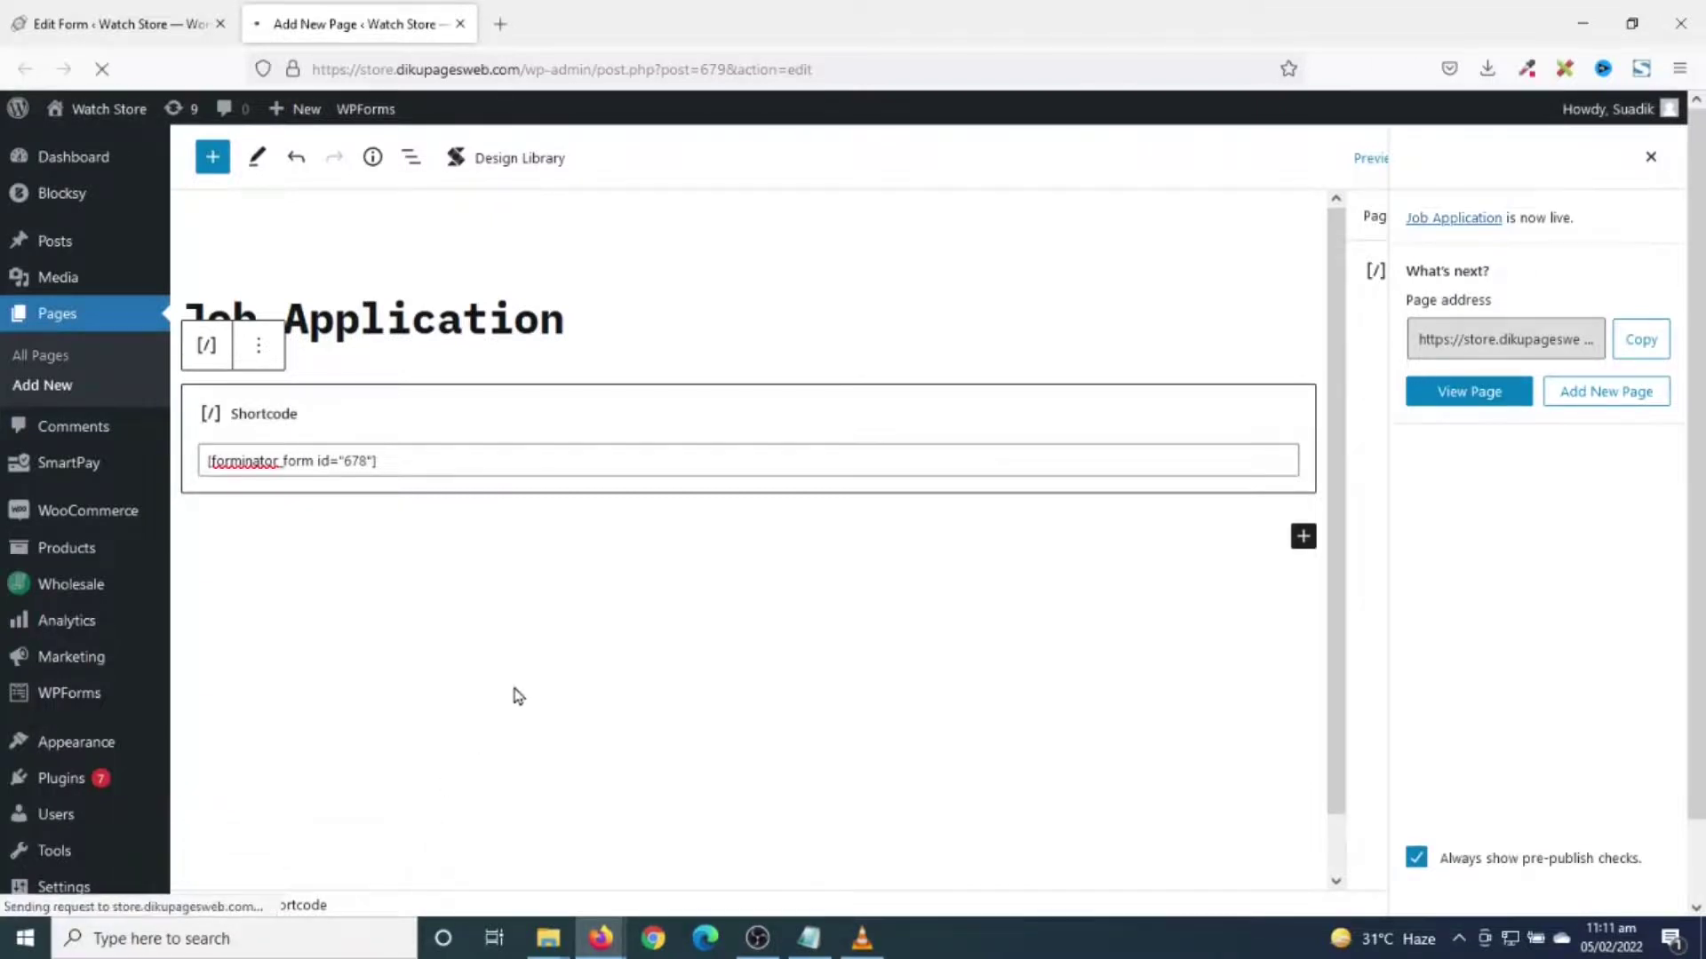
scroll(645, 418, "down", 7)
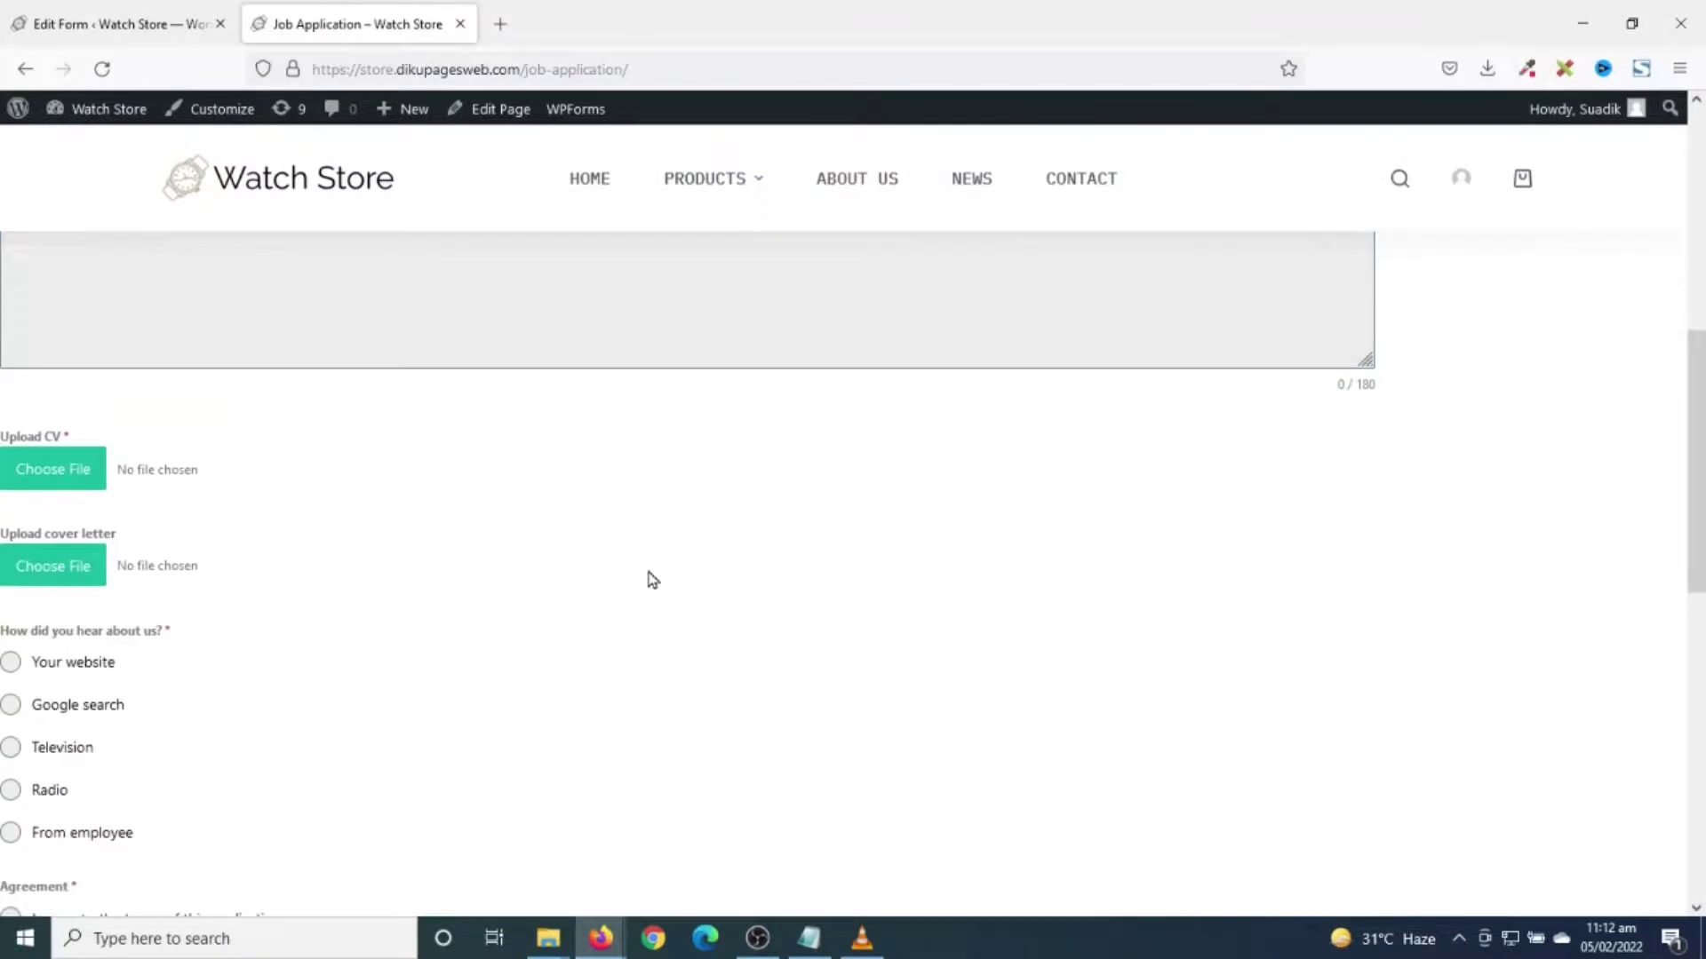
scroll(651, 582, "up", 7)
left_click(324, 860)
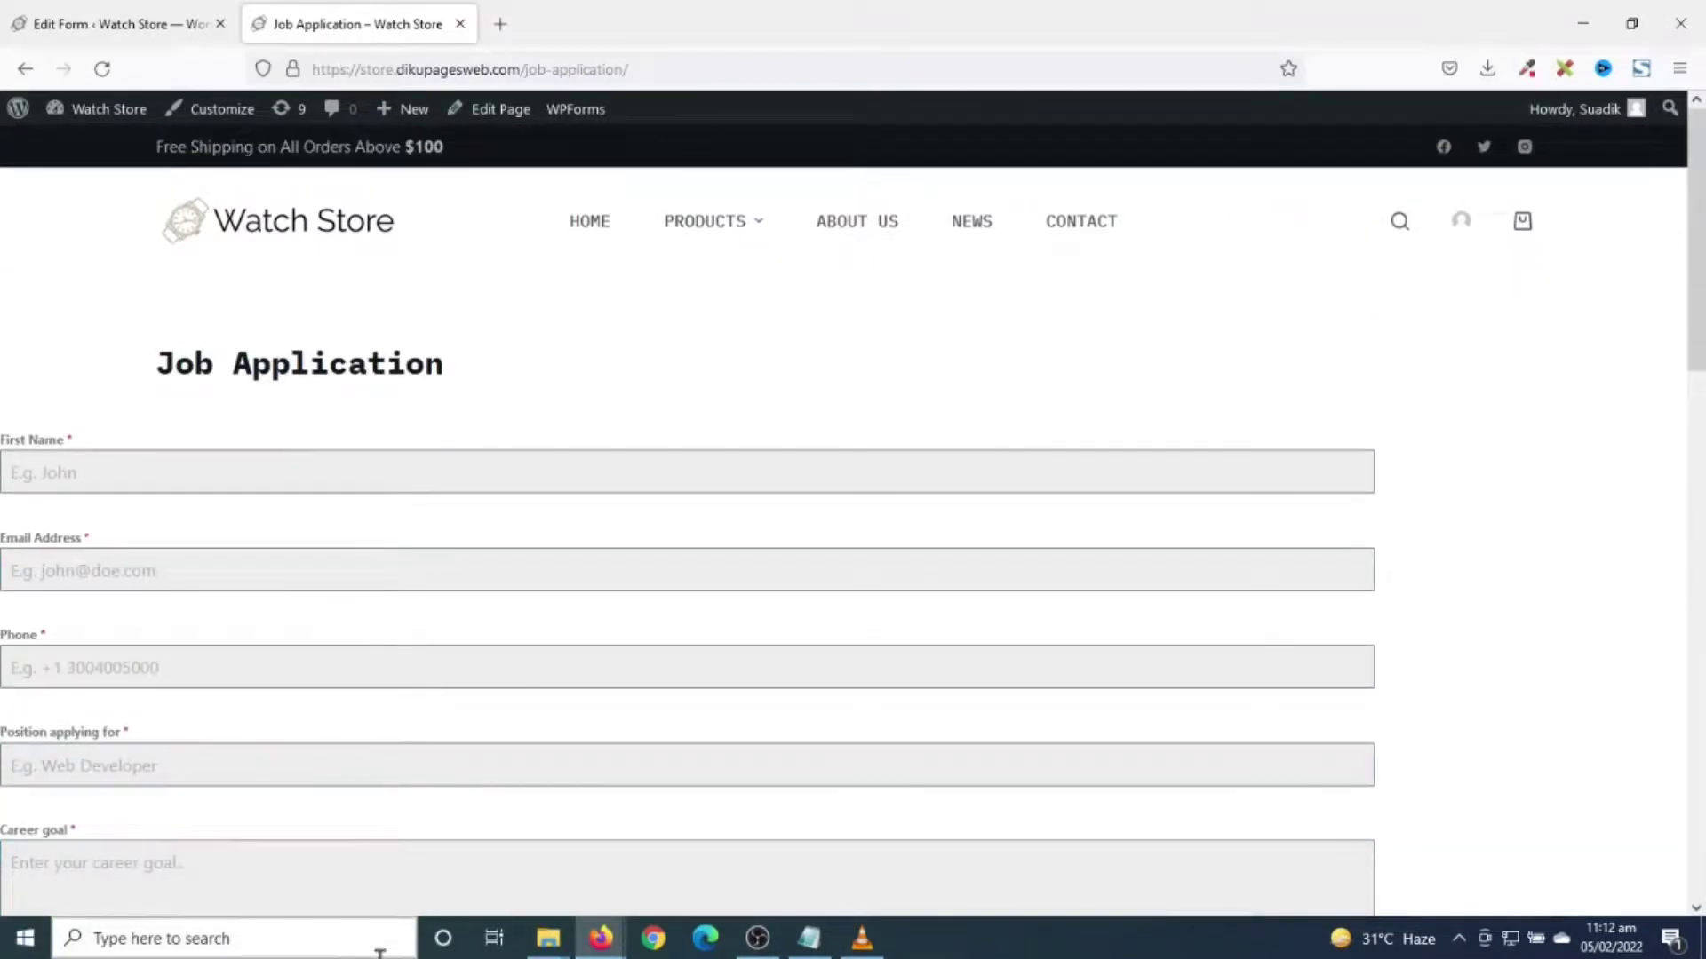
- Reopen the Job Application page for editing and remove its Shortcode block
left_click(498, 110)
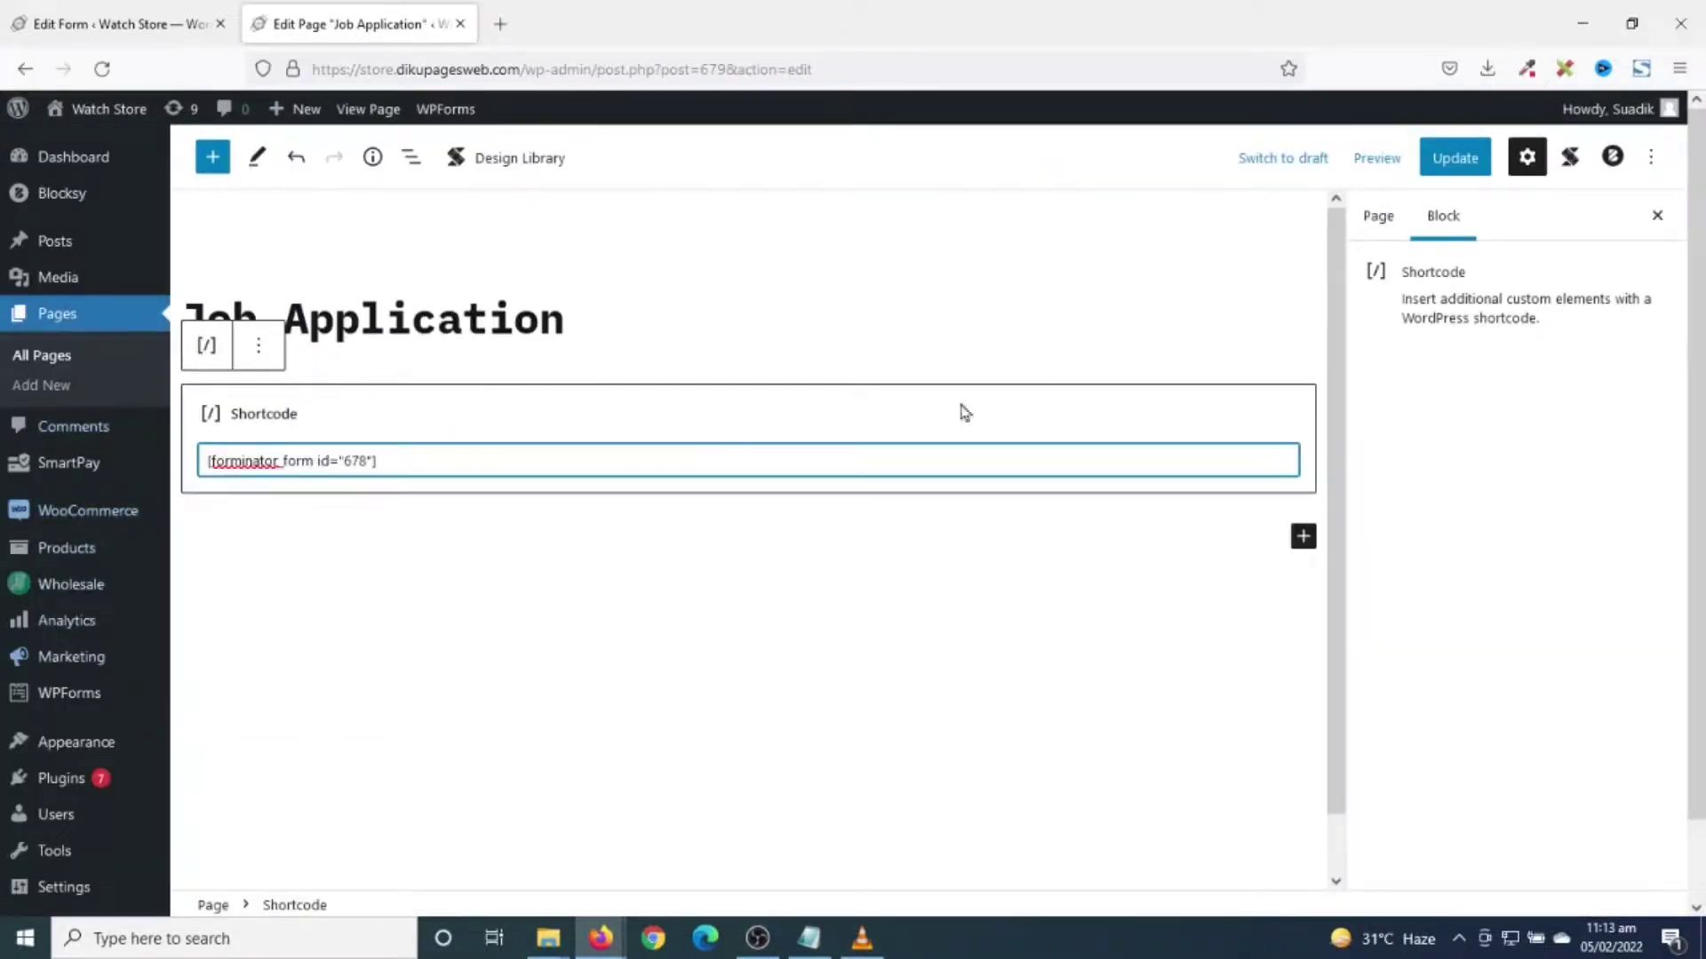
left_click(402, 399)
left_click(258, 346)
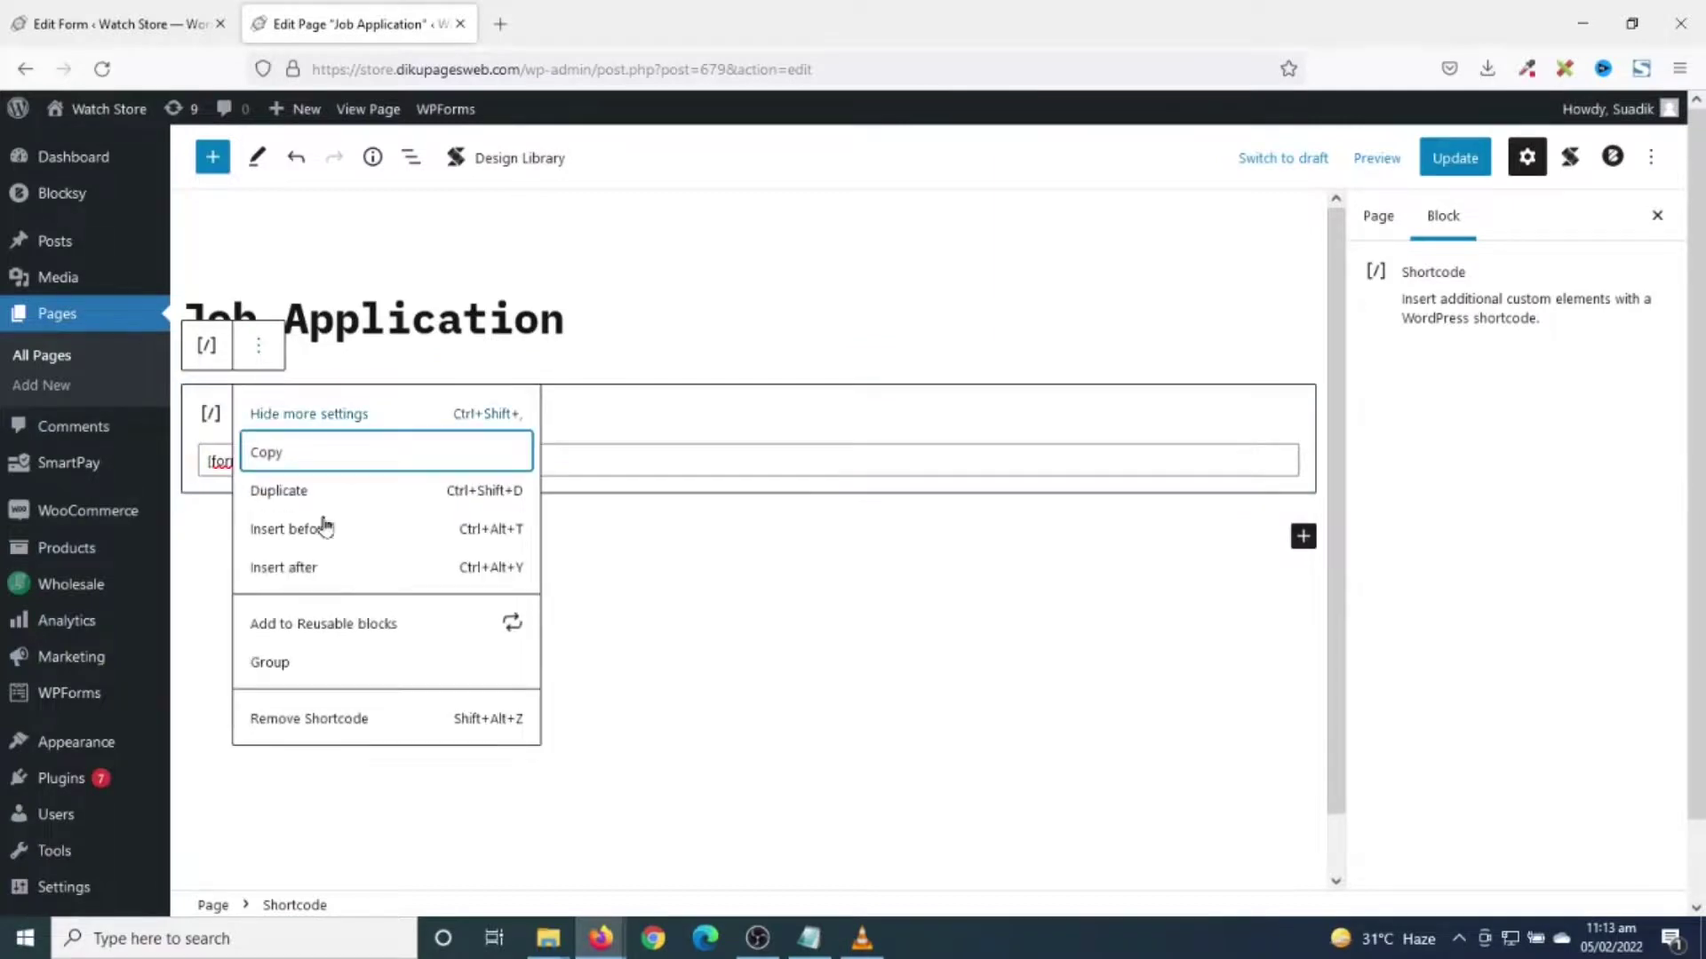
left_click(363, 720)
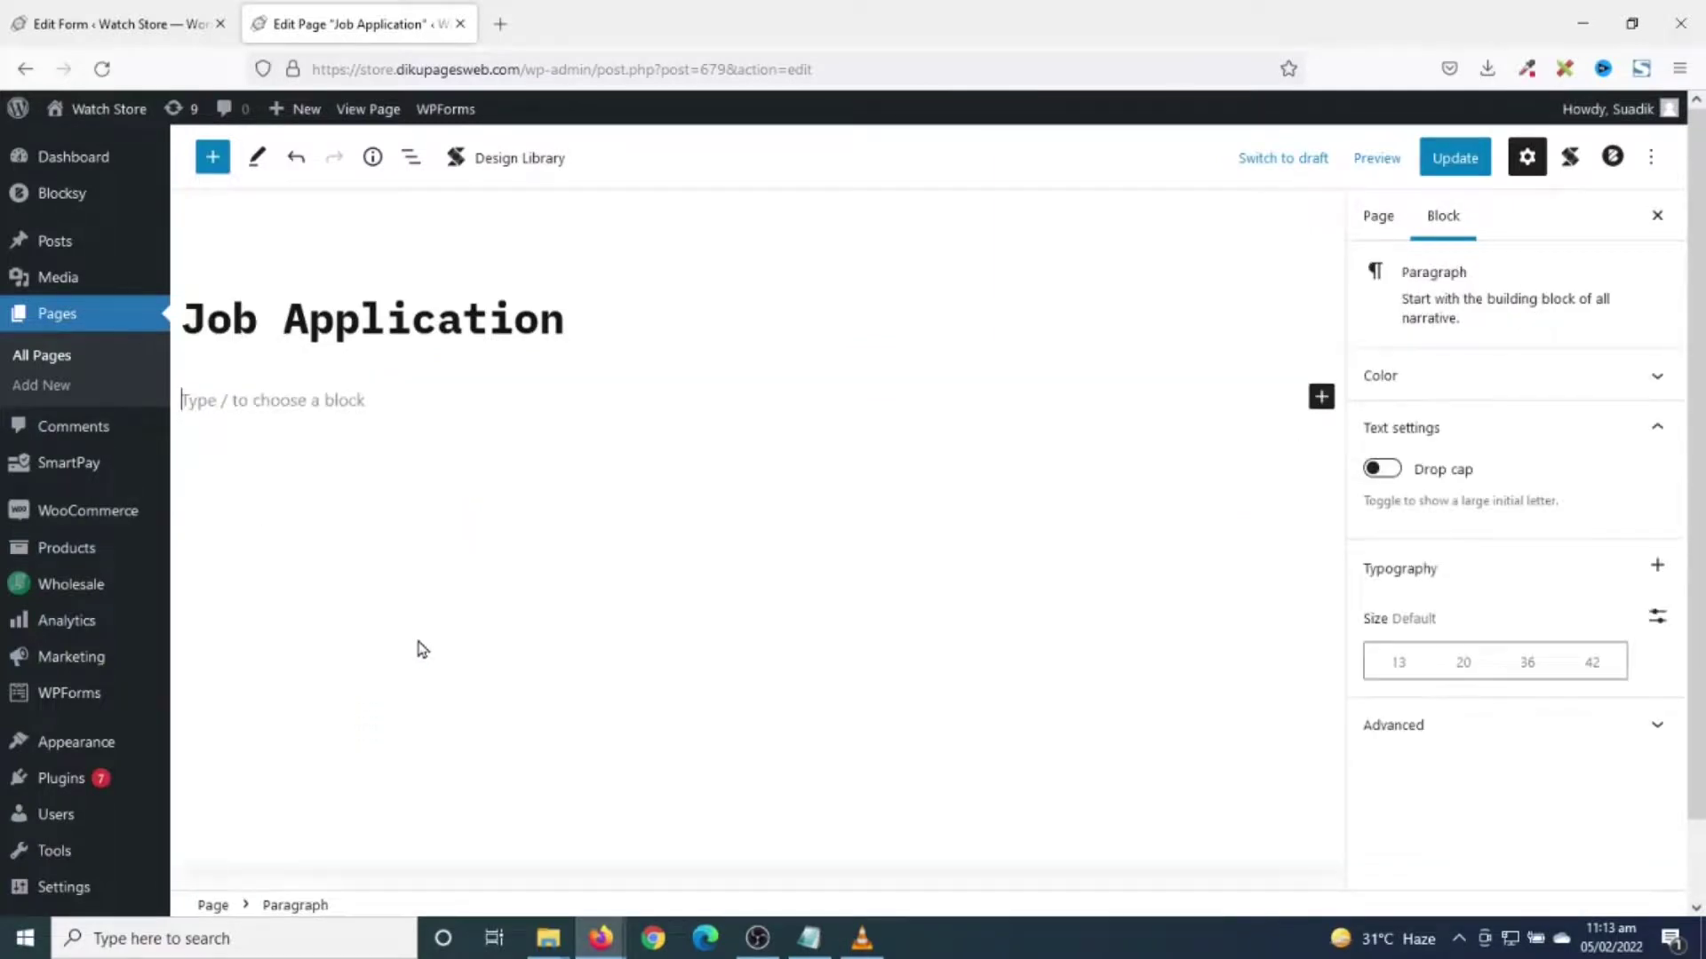
- Insert a Forminator Form block displaying the Job Application Form and update the page
left_click(1321, 397)
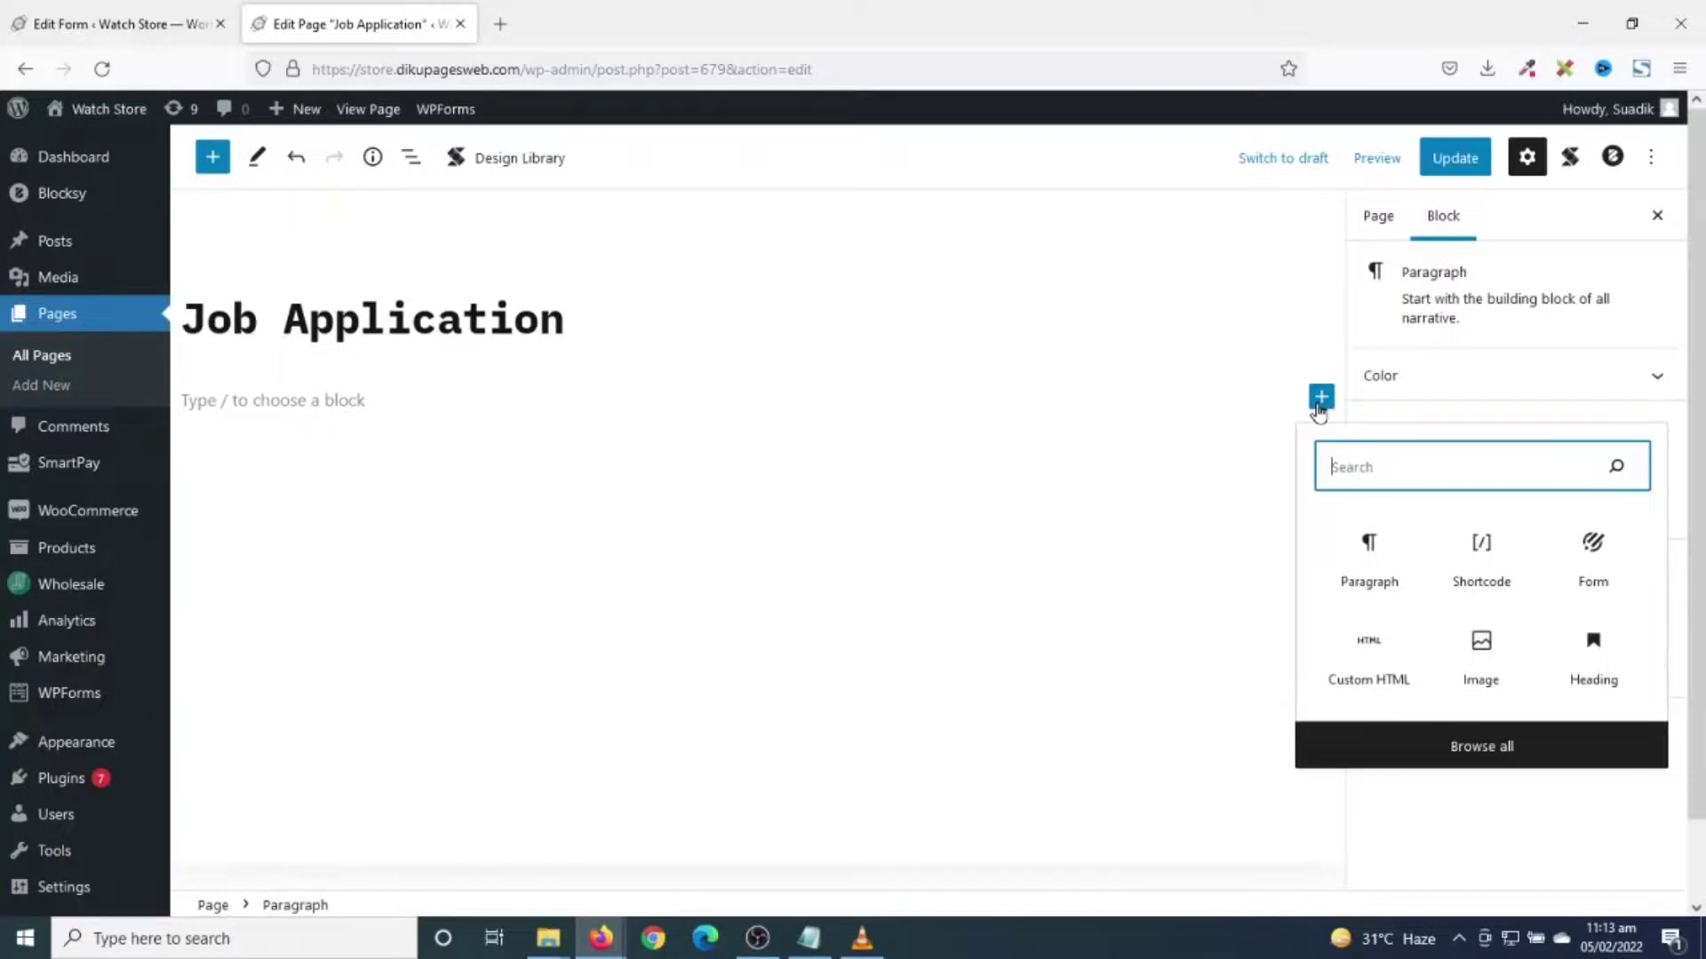
type("form")
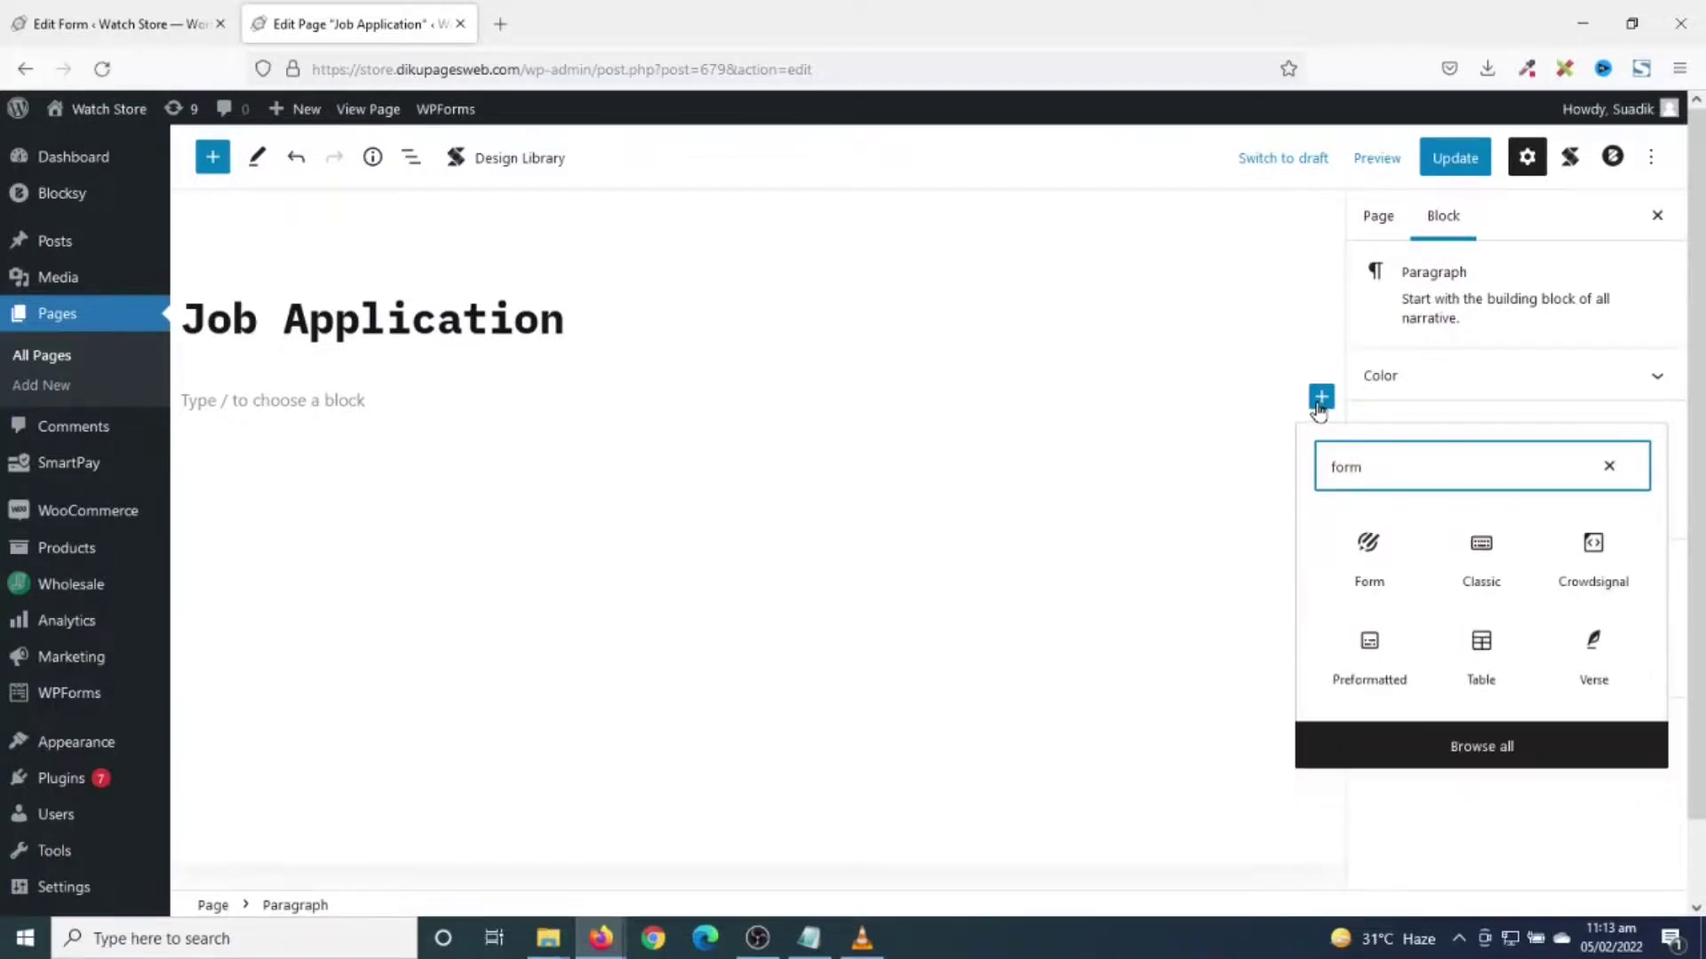
left_click(1371, 544)
left_click(1372, 543)
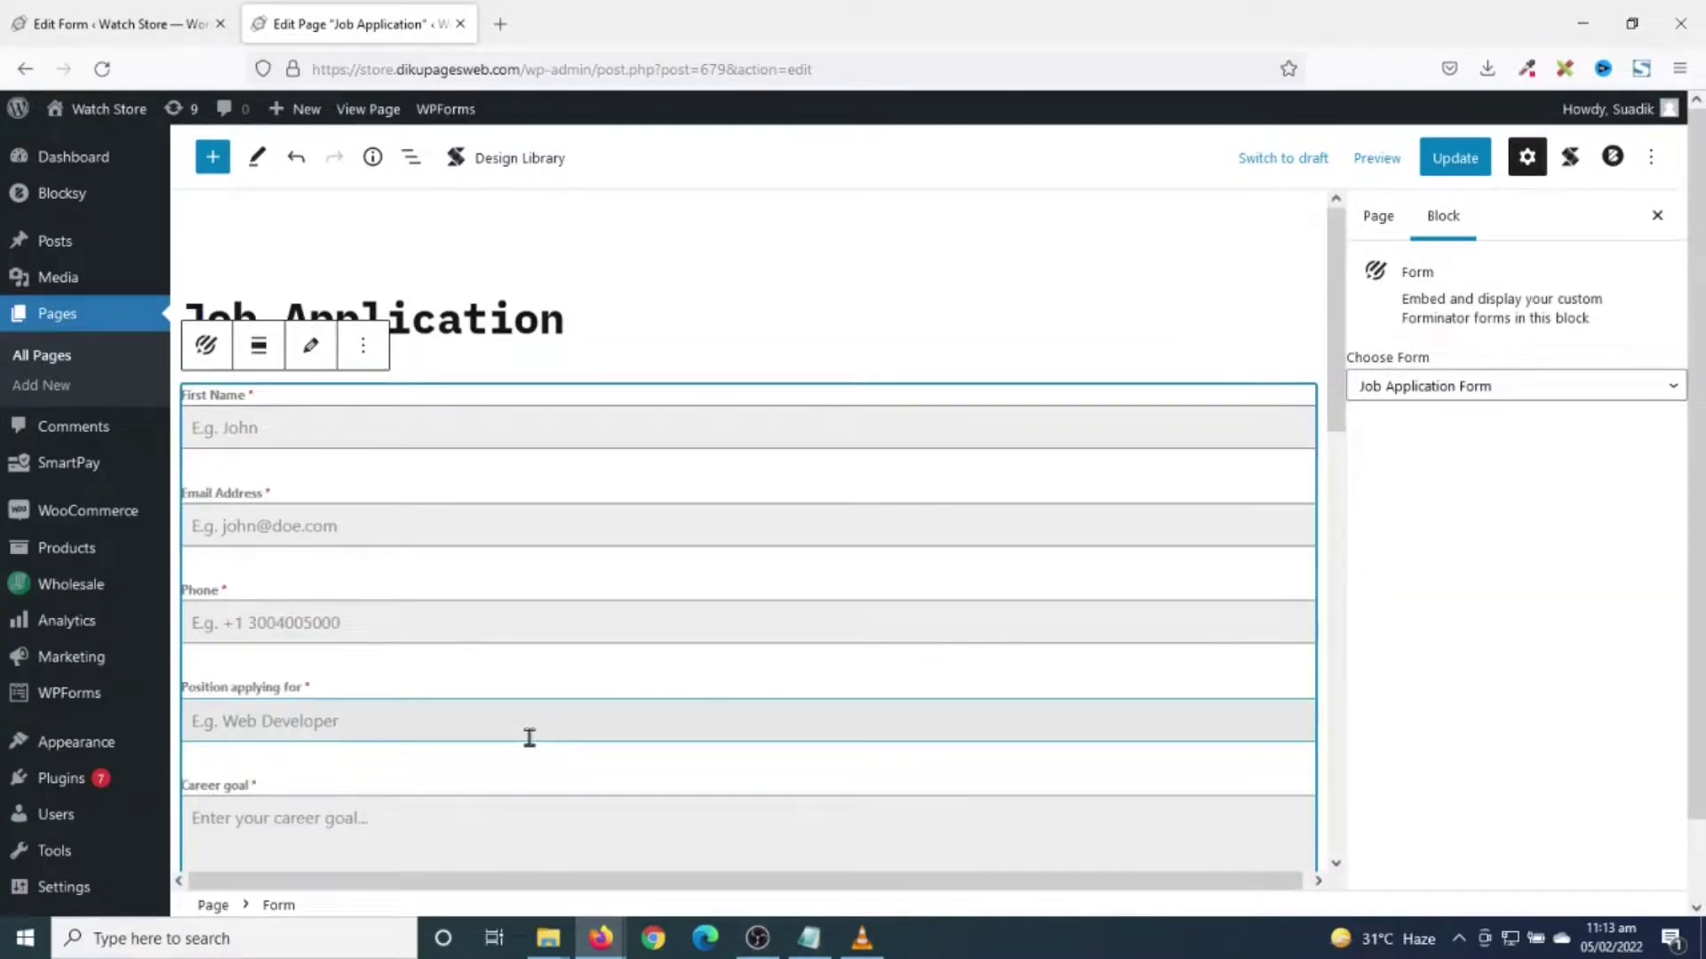
scroll(529, 738, "down", 2)
left_click(1454, 157)
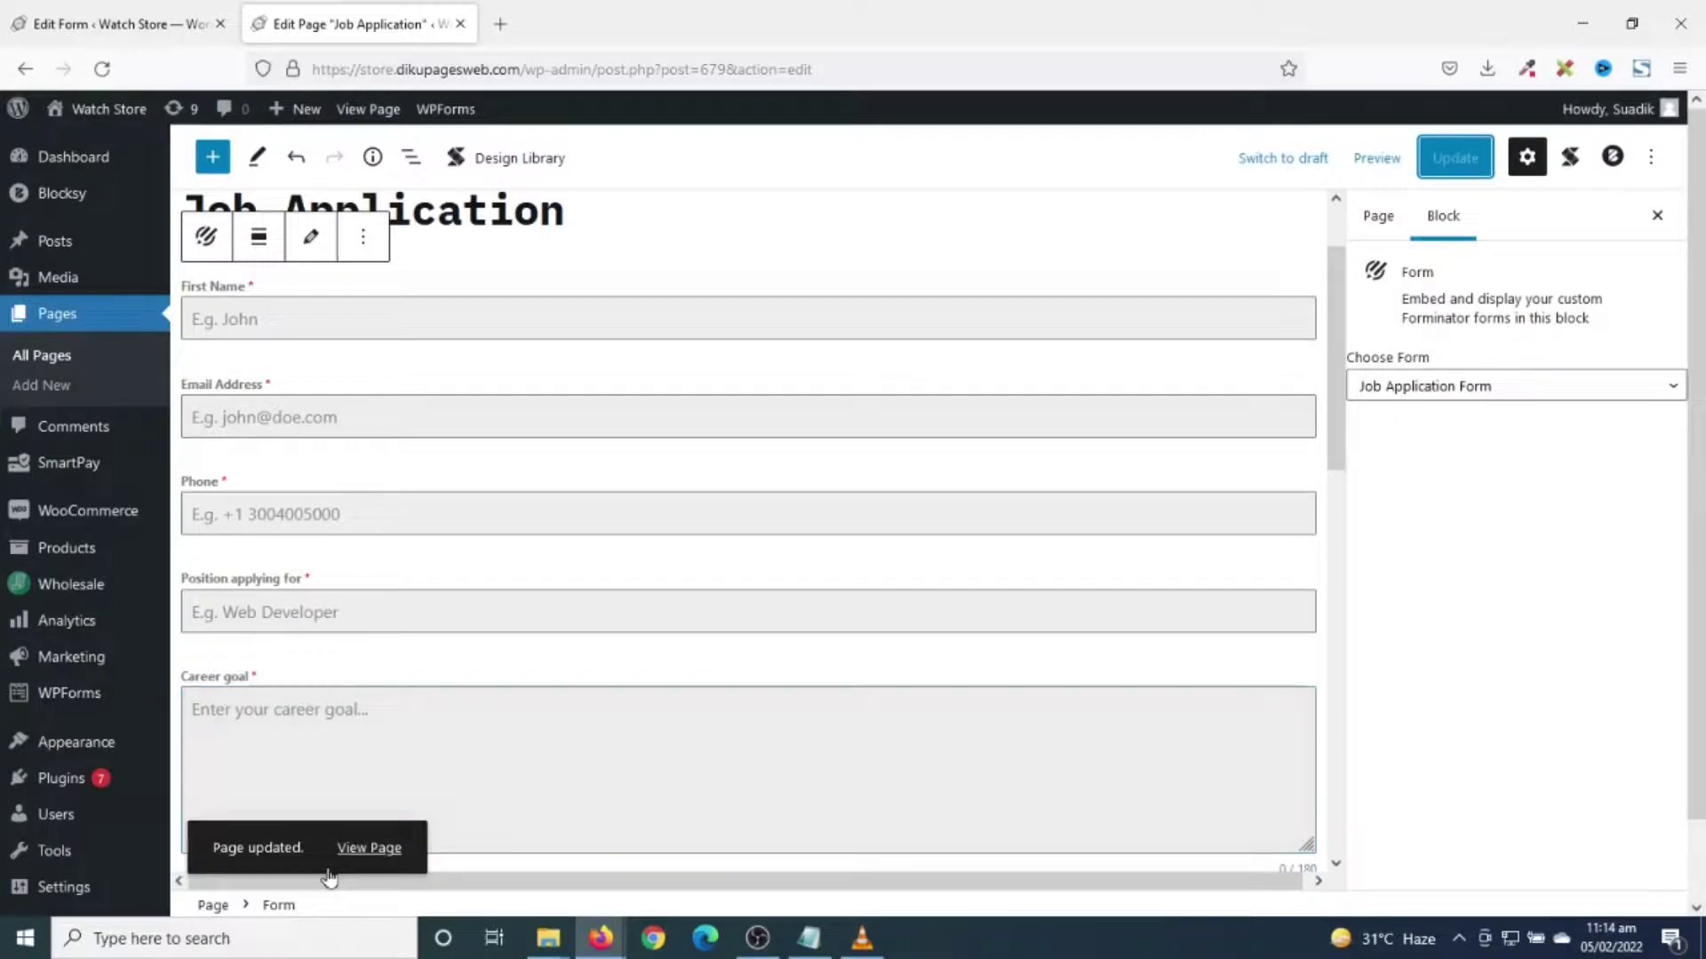
- View the updated Job Application page on the site and look through all the form fields
left_click(382, 855)
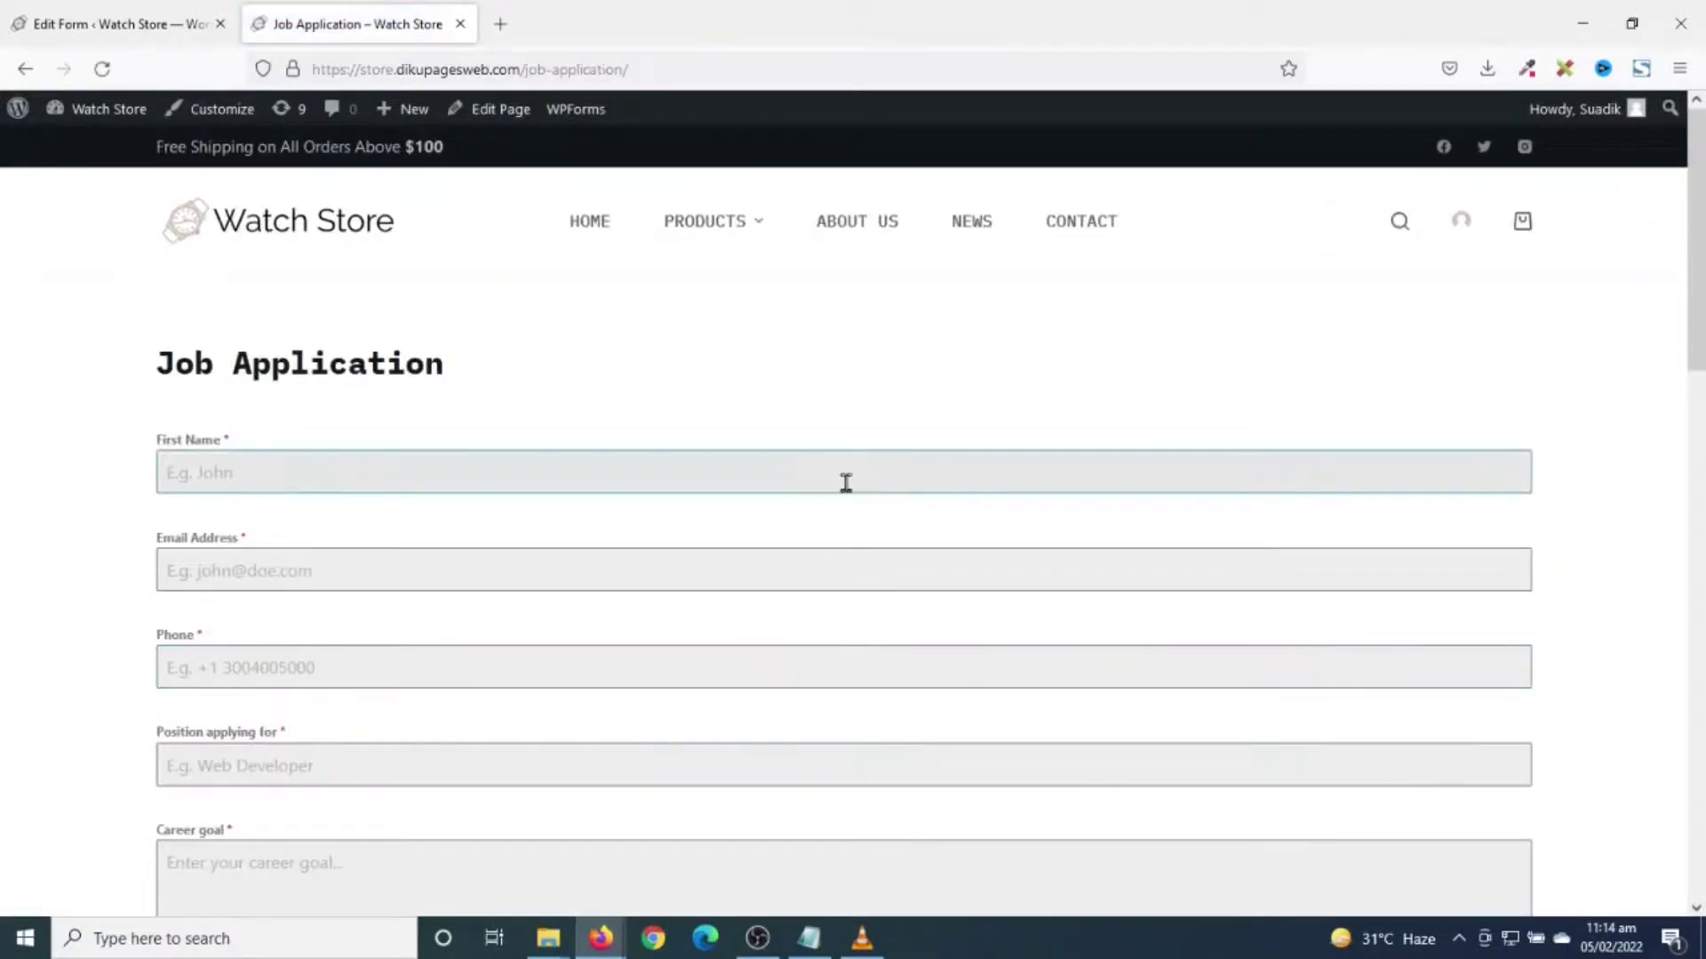
scroll(846, 483, "down", 15)
scroll(855, 549, "up", 15)
scroll(858, 560, "down", 7)
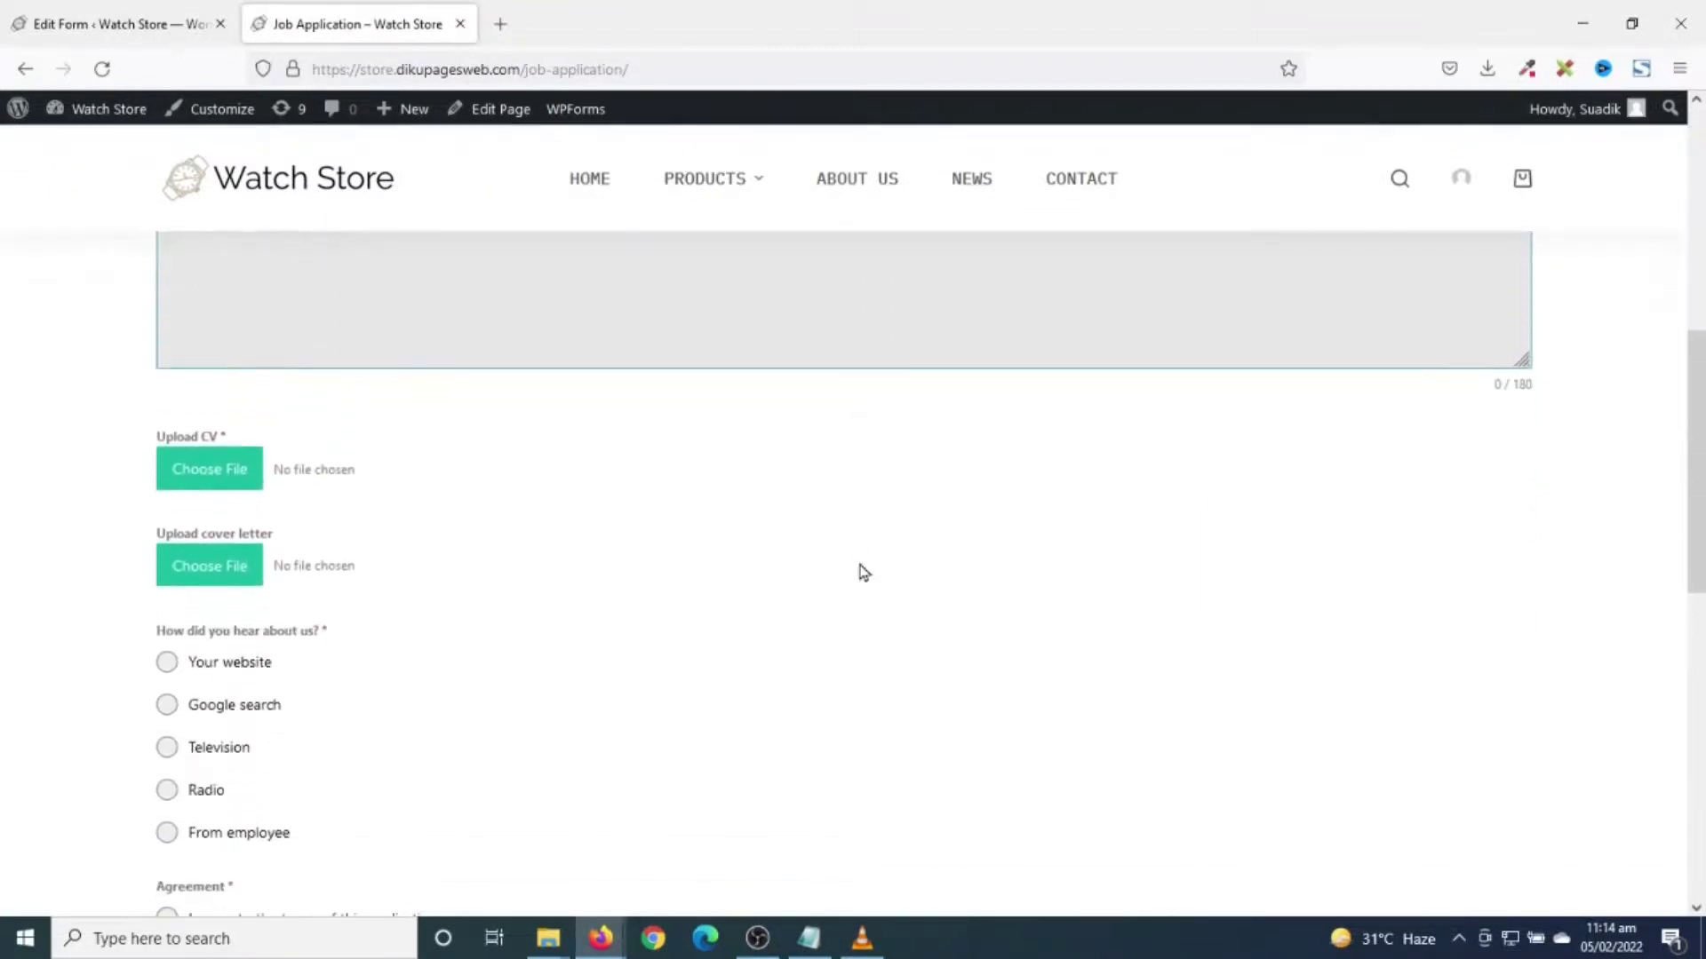
scroll(826, 572, "up", 7)
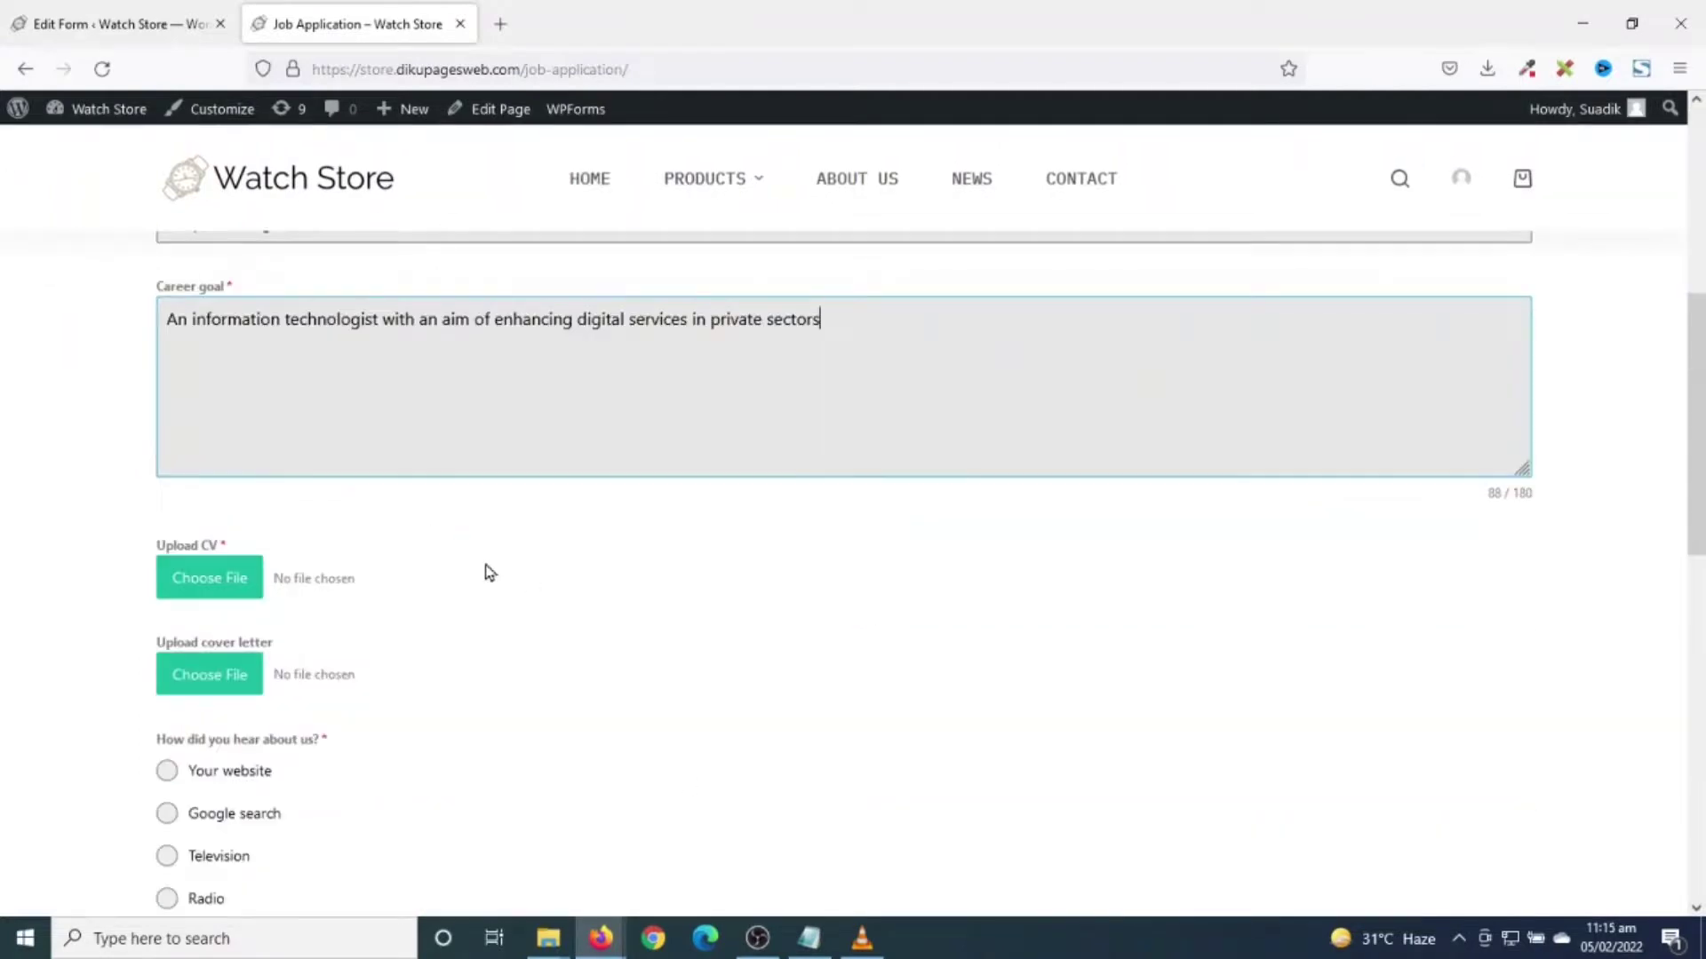
- Upload "Store Manager – Digital DownloadsSearch header iconSearch icon.pdf" from Downloads as the CV
left_click(222, 597)
left_click(949, 577)
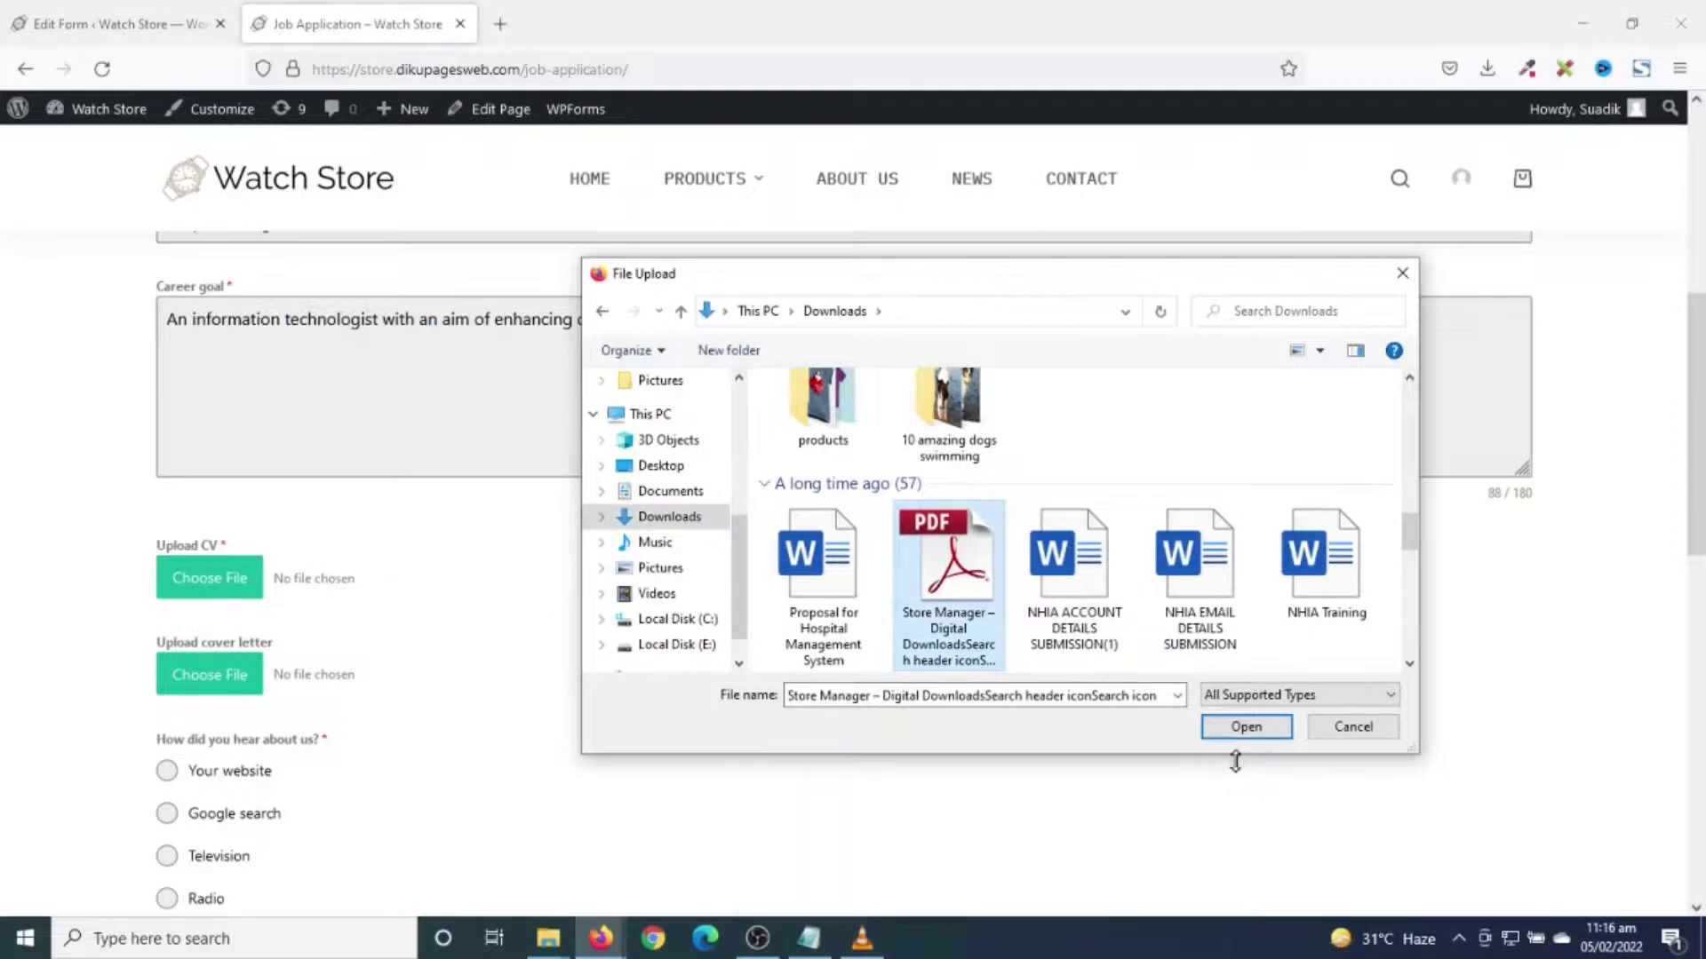
left_click(1248, 732)
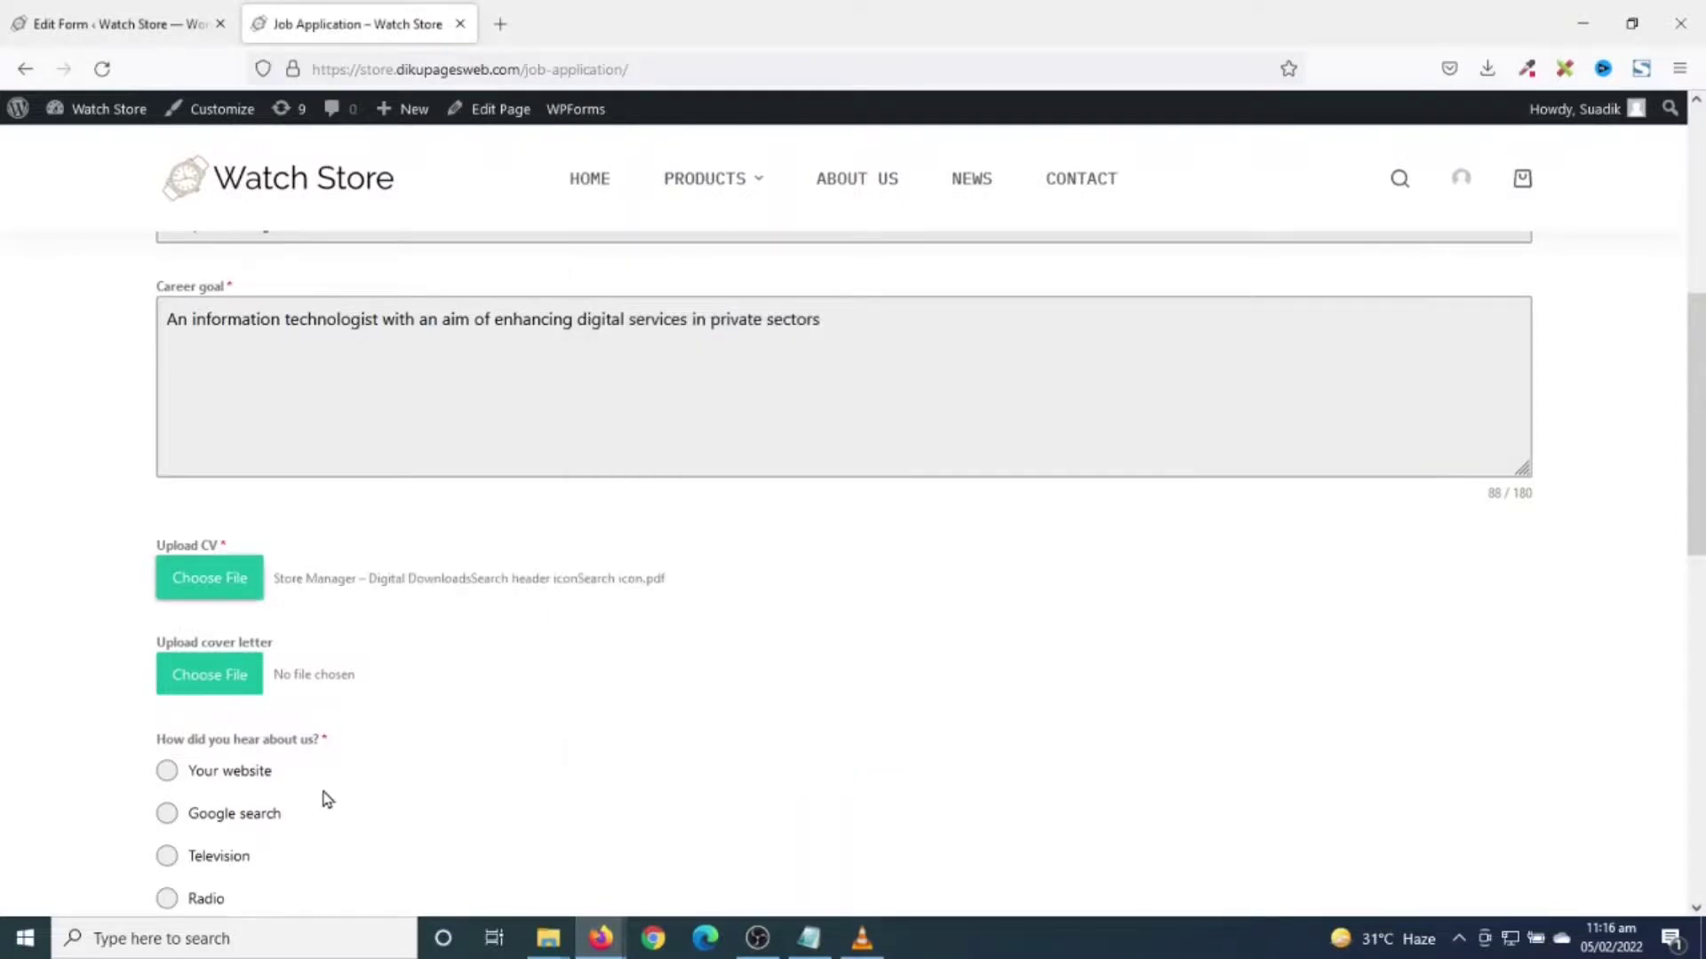
- Choose "Google search" as how the applicant heard about the company, agree to the application terms, and submit the form
scroll(213, 693, "down", 2)
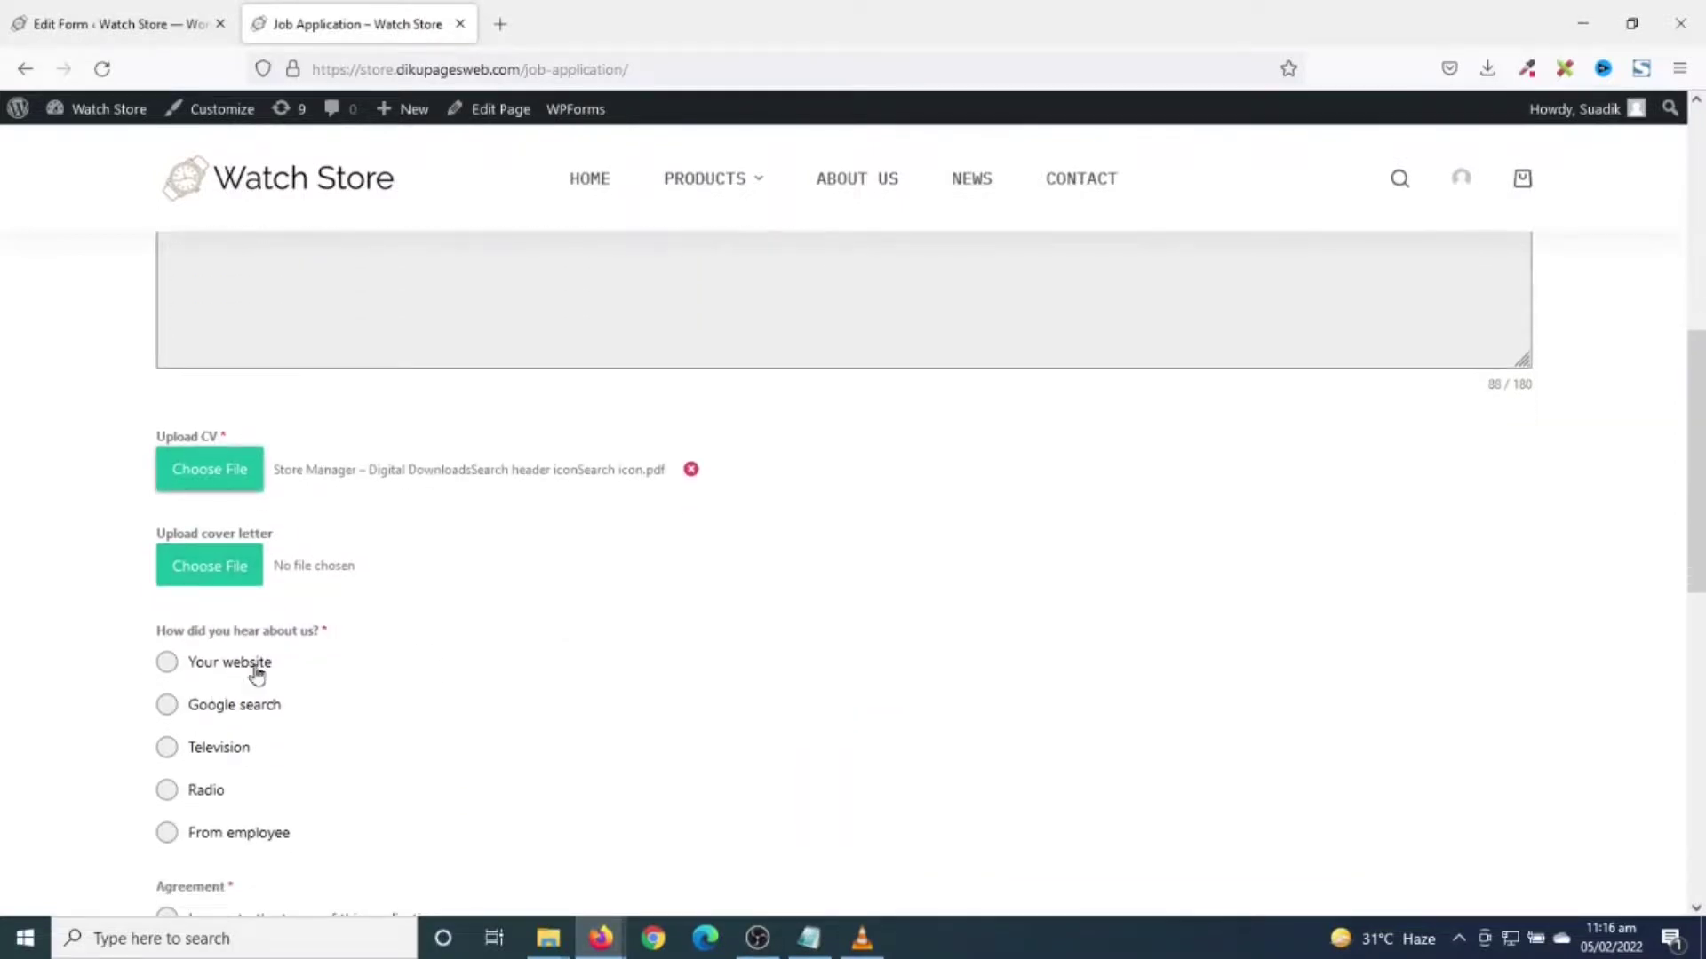
scroll(274, 704, "down", 2)
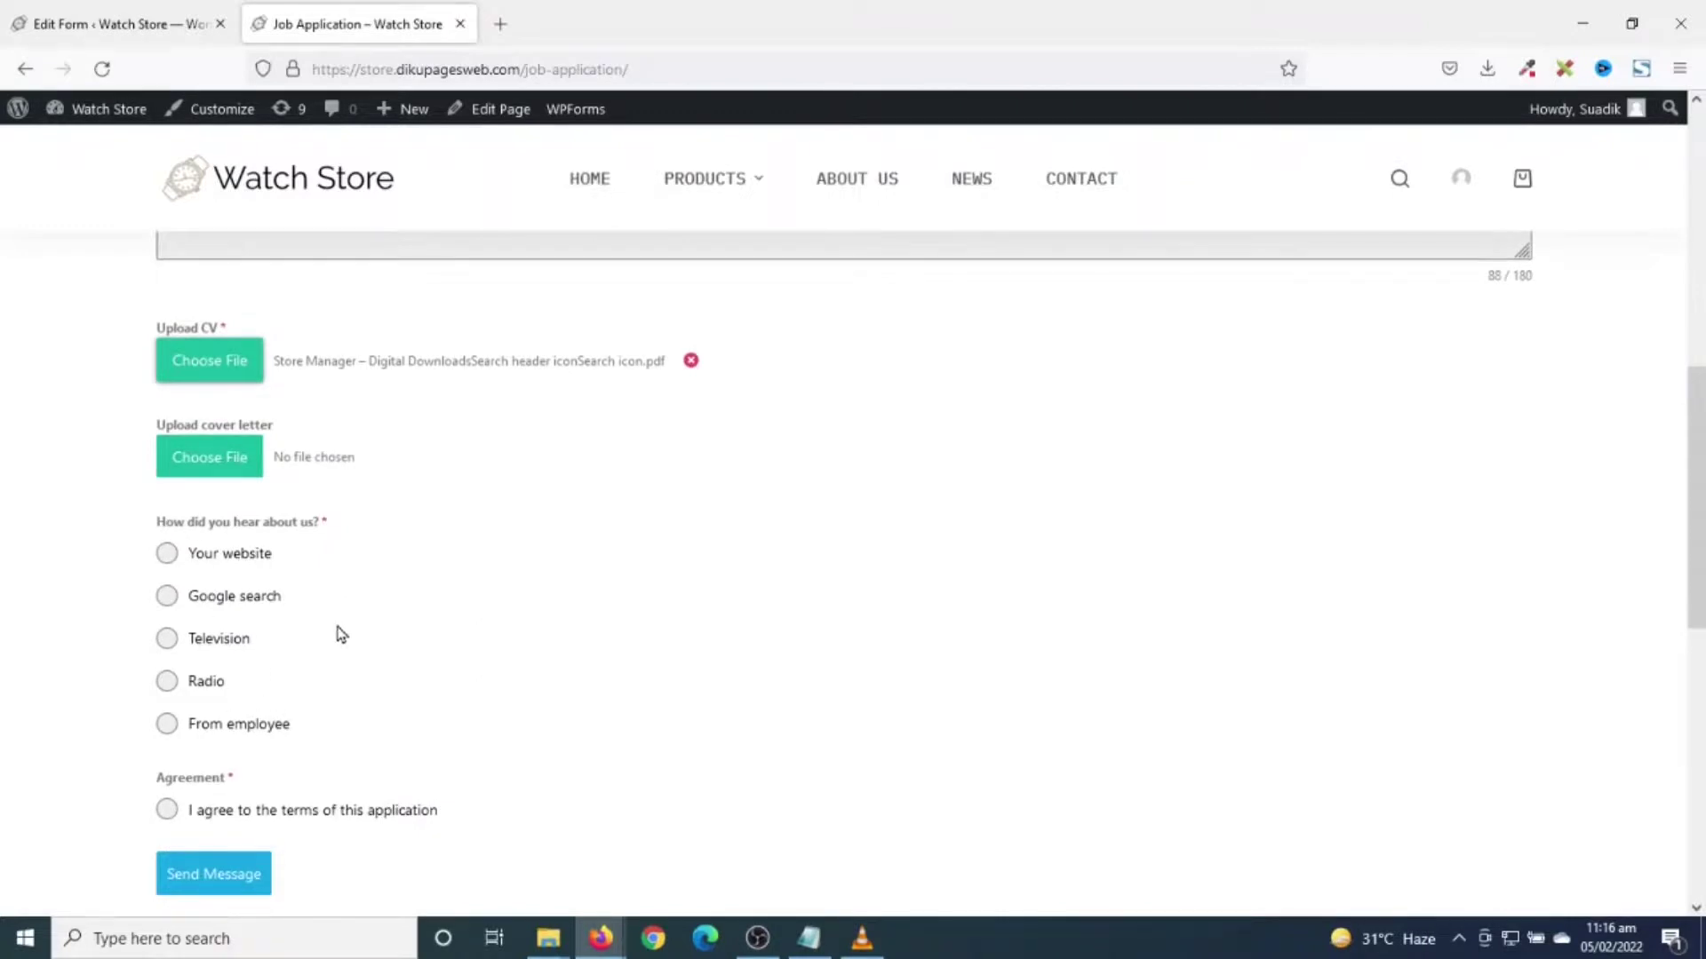
left_click(244, 597)
scroll(396, 633, "down", 4)
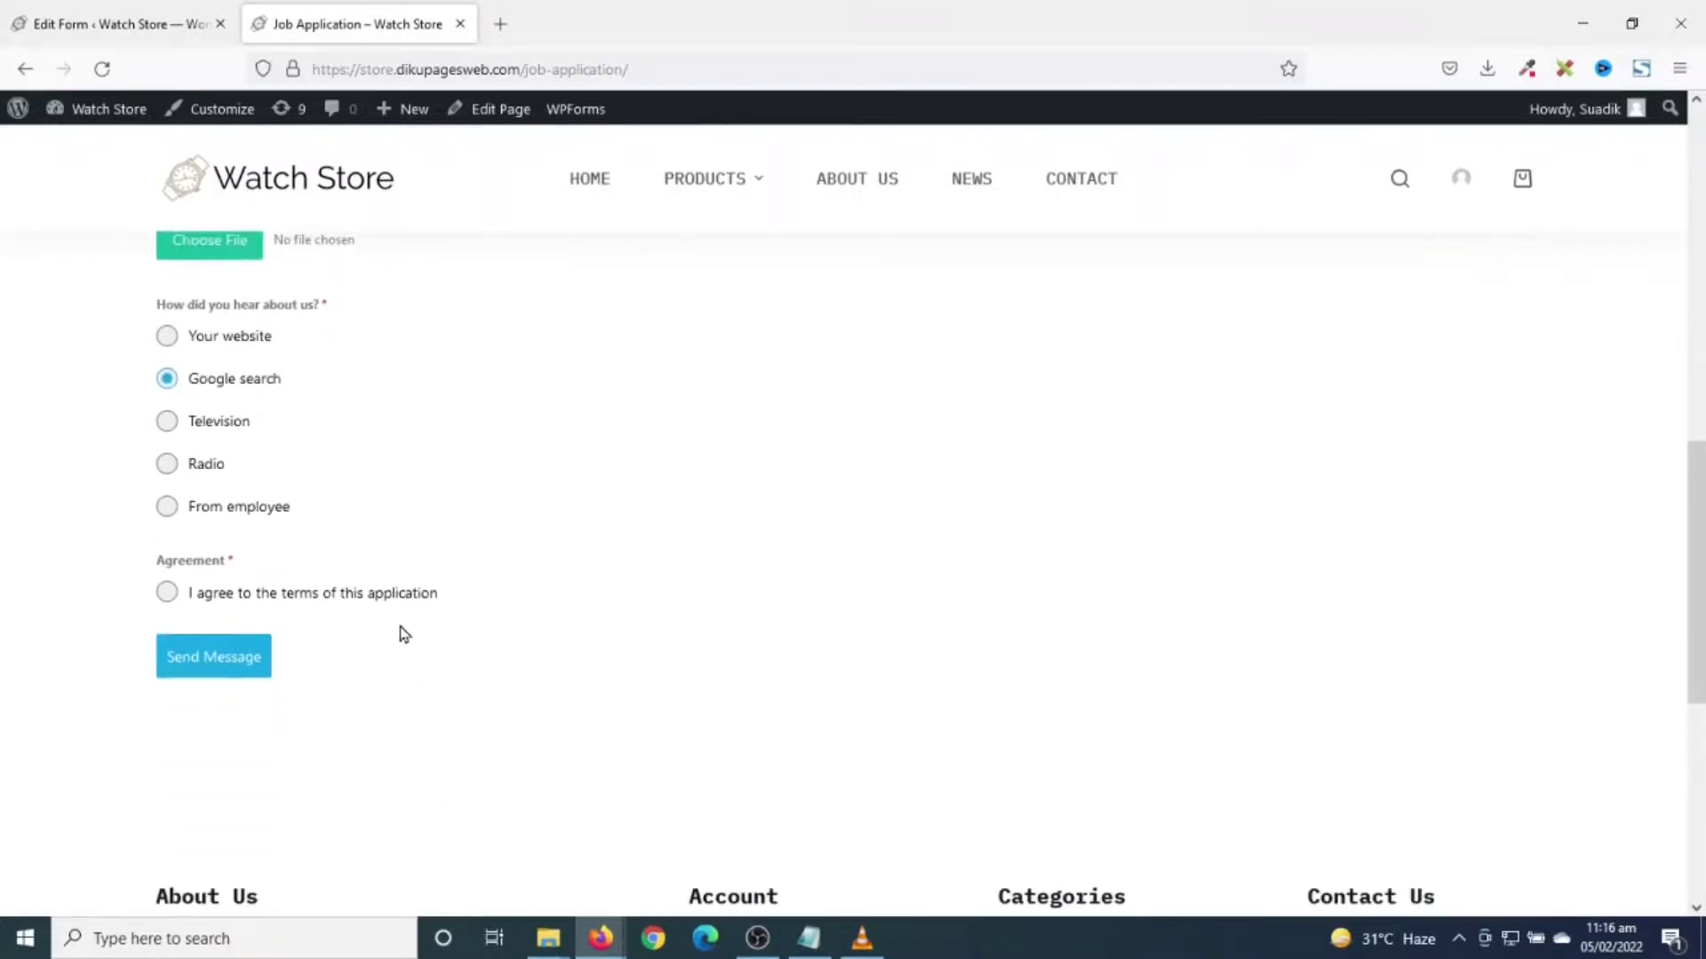
left_click(167, 594)
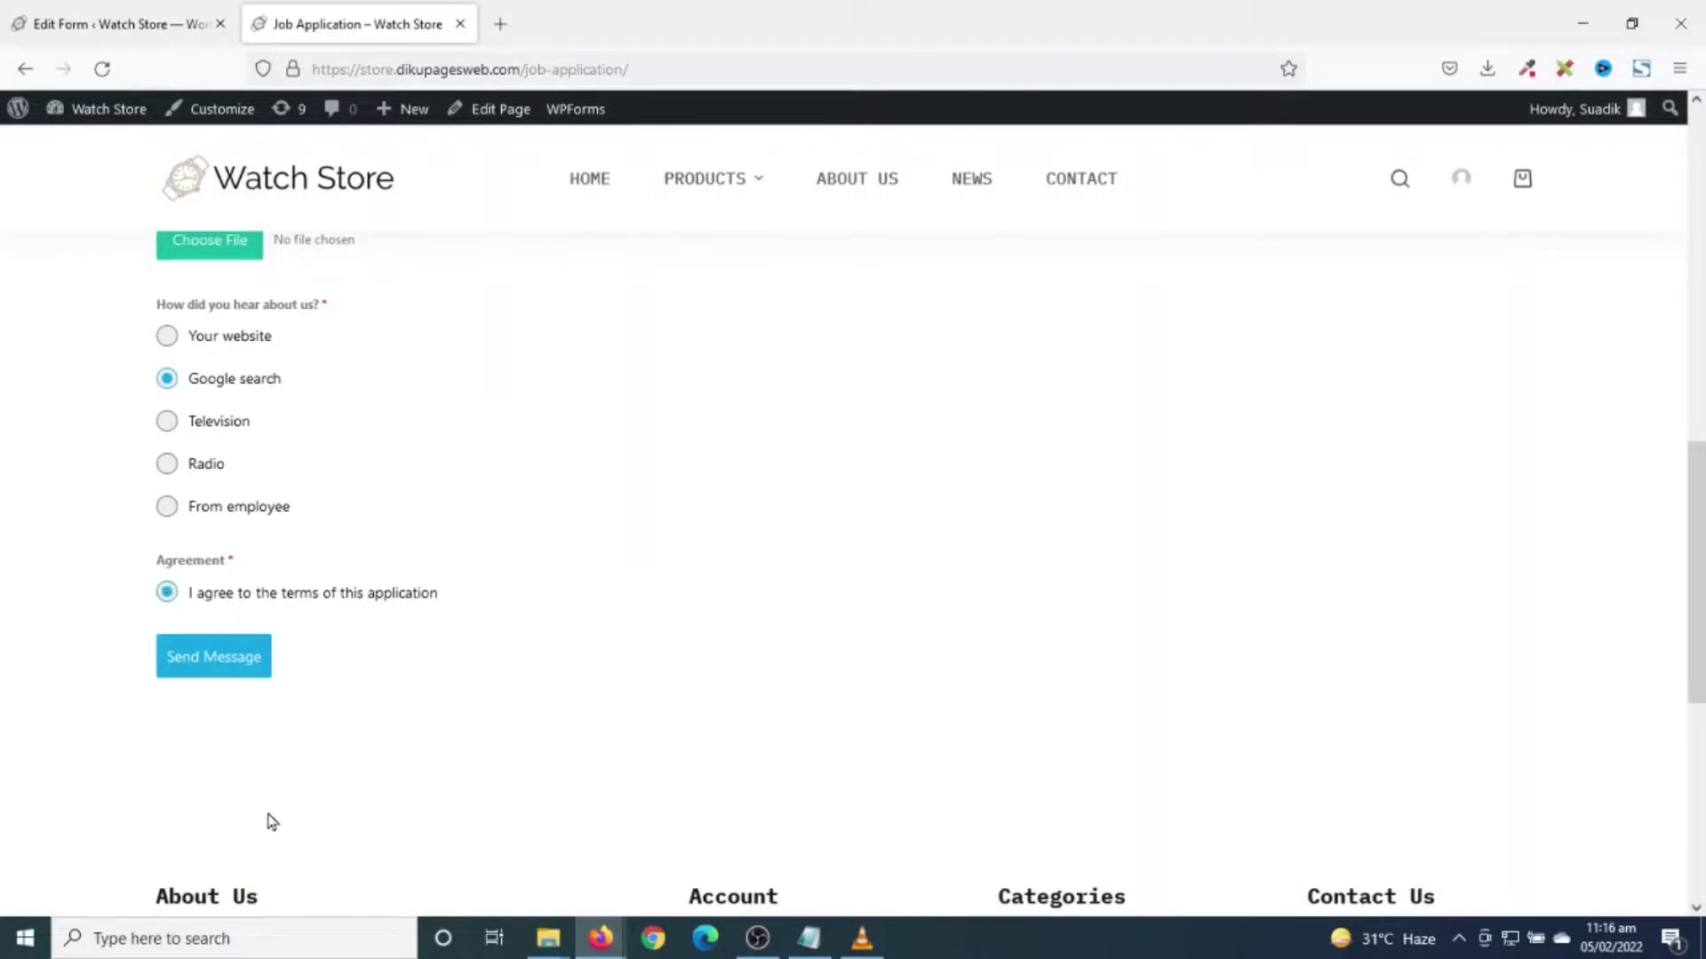
left_click(217, 670)
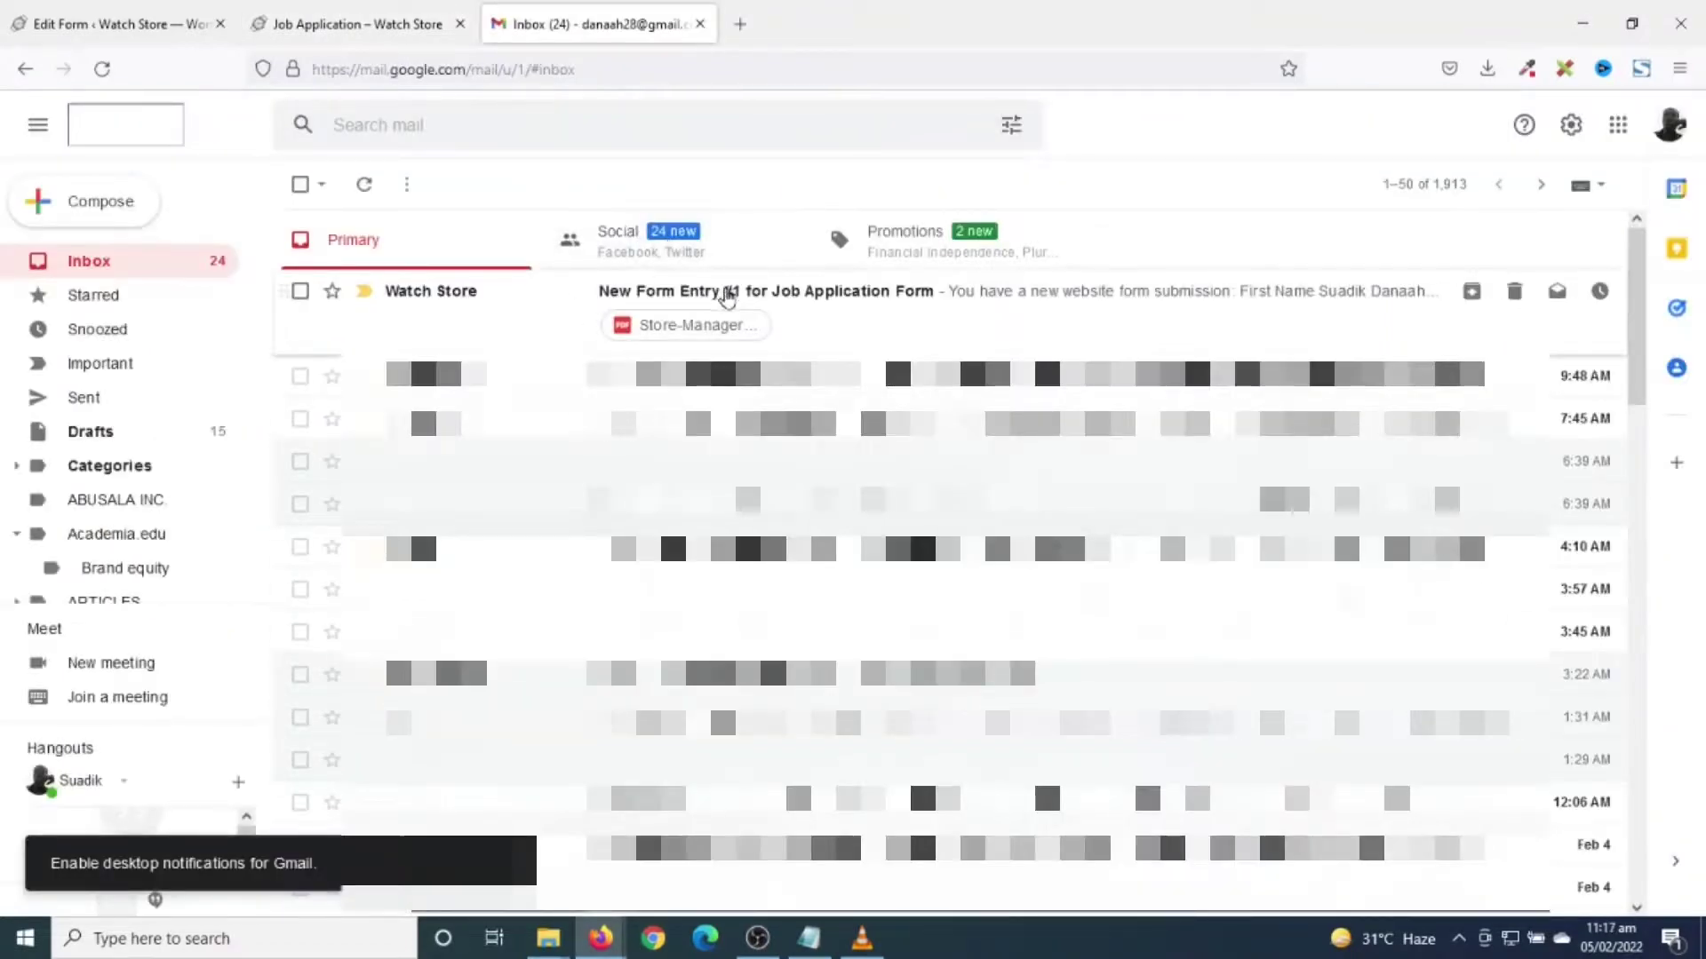
- Examine the "New Form Entry #1 for Job Application Form" email and its attachment in Gmail, opening and discarding a reply
left_click(873, 306)
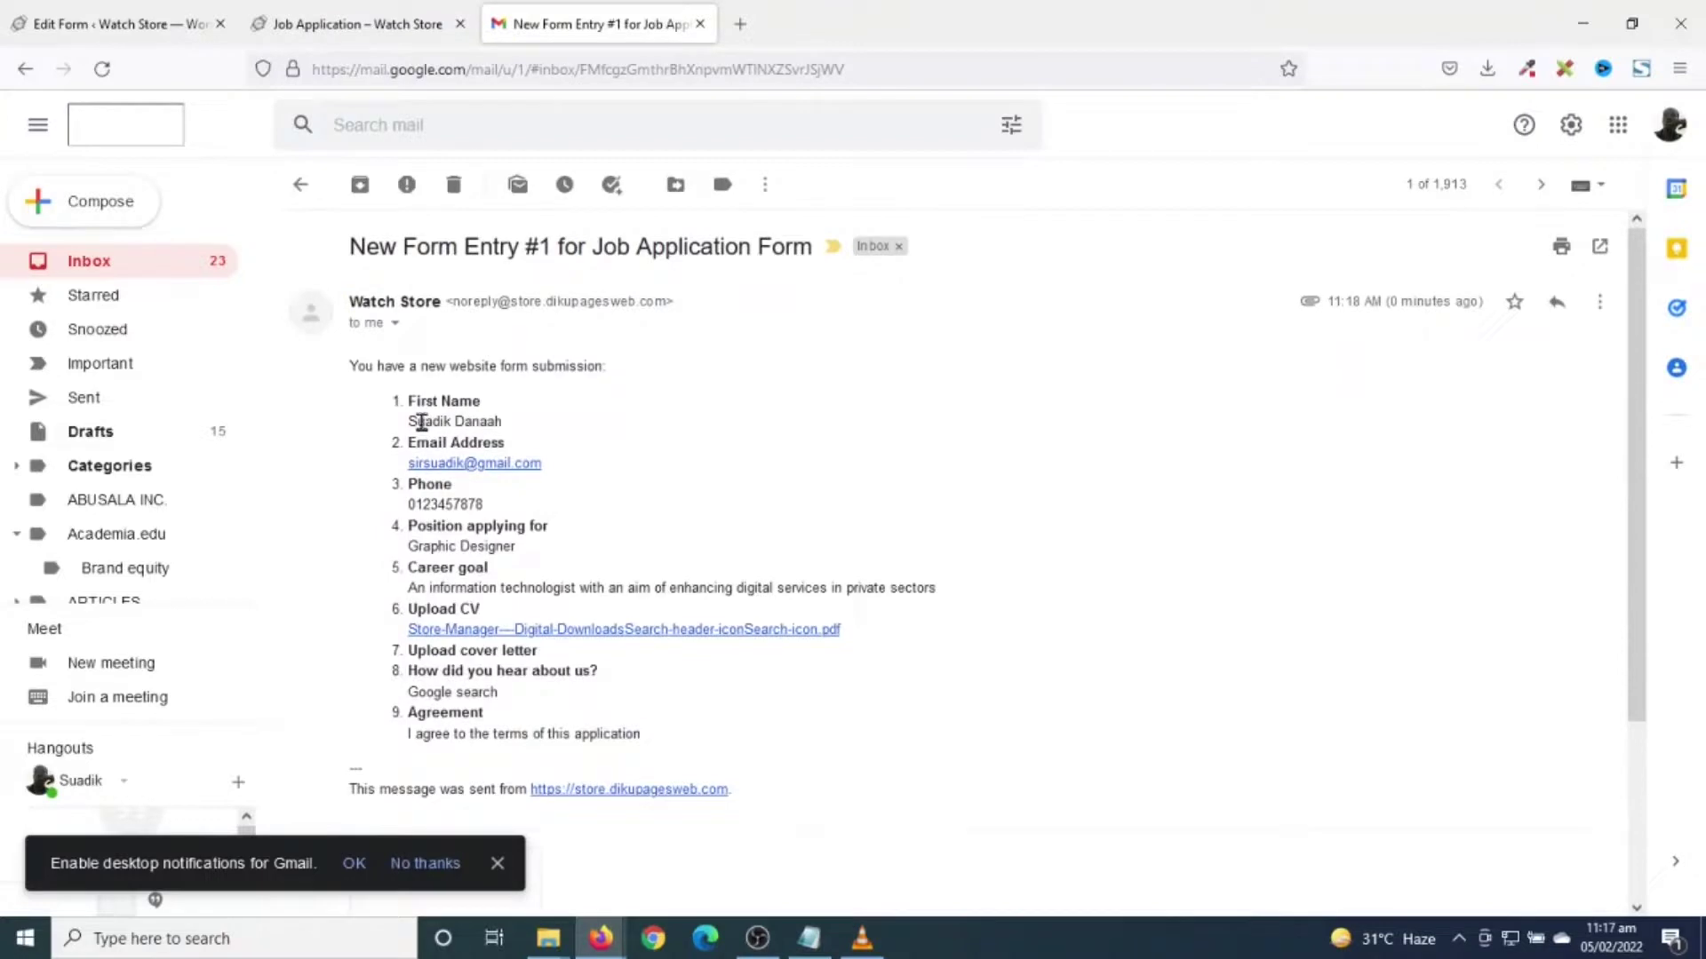
scroll(588, 595, "down", 3)
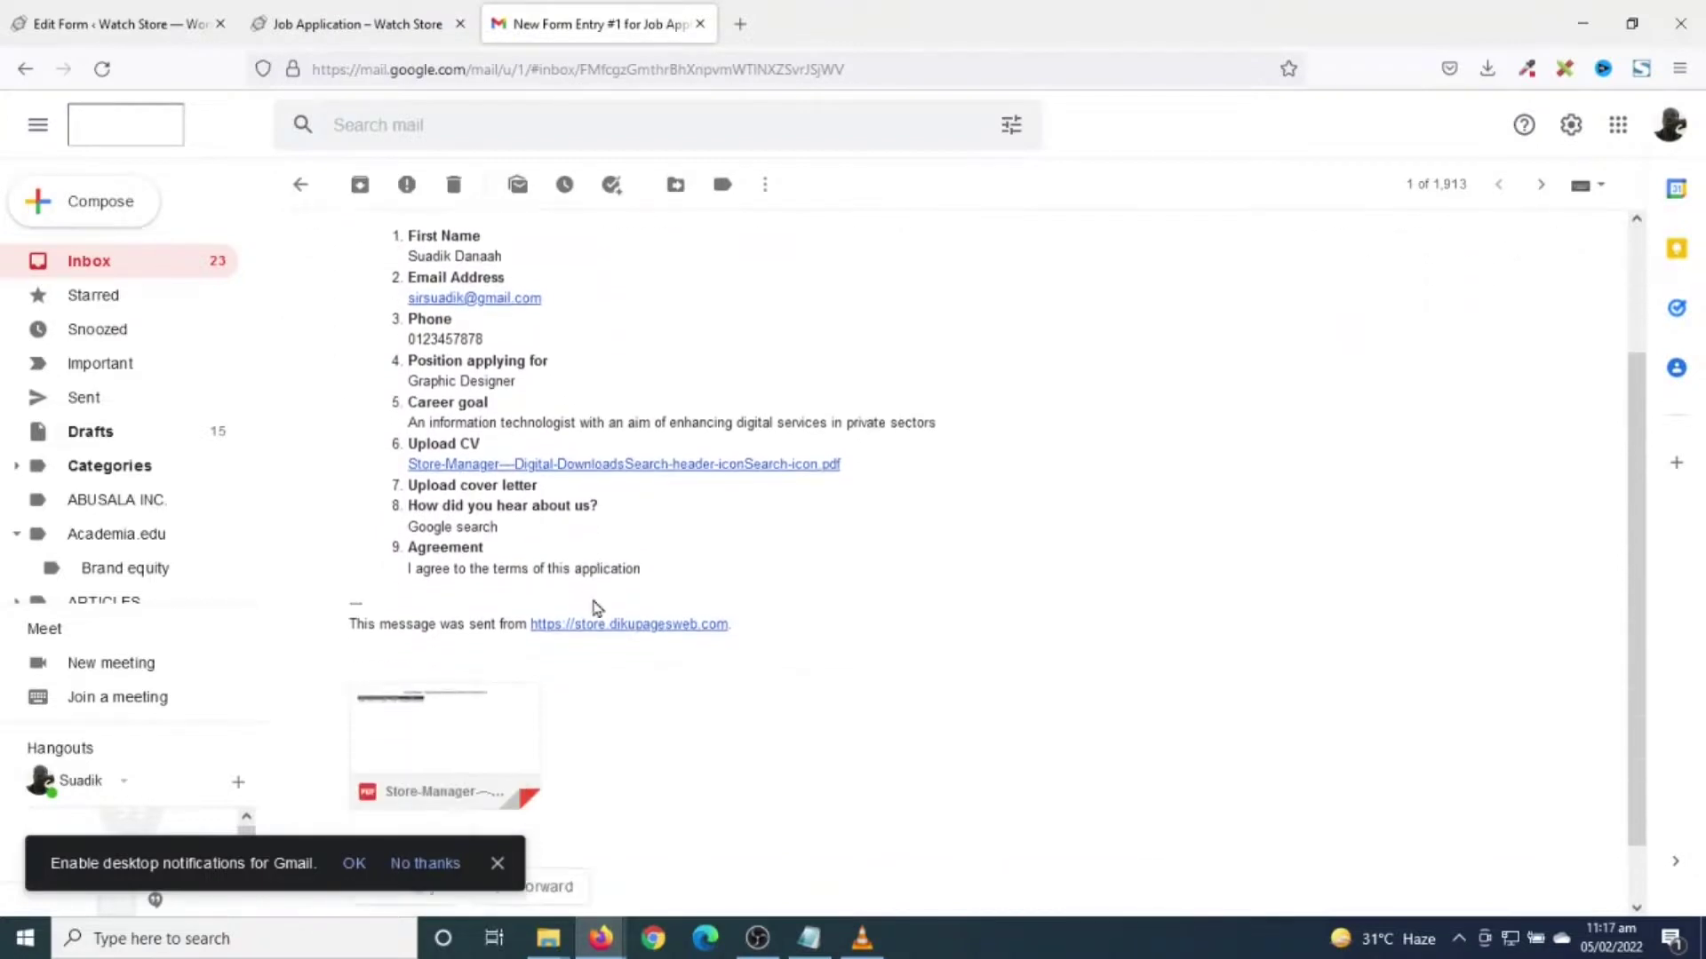
scroll(590, 604, "up", 3)
scroll(588, 590, "down", 3)
mouse_move(495, 744)
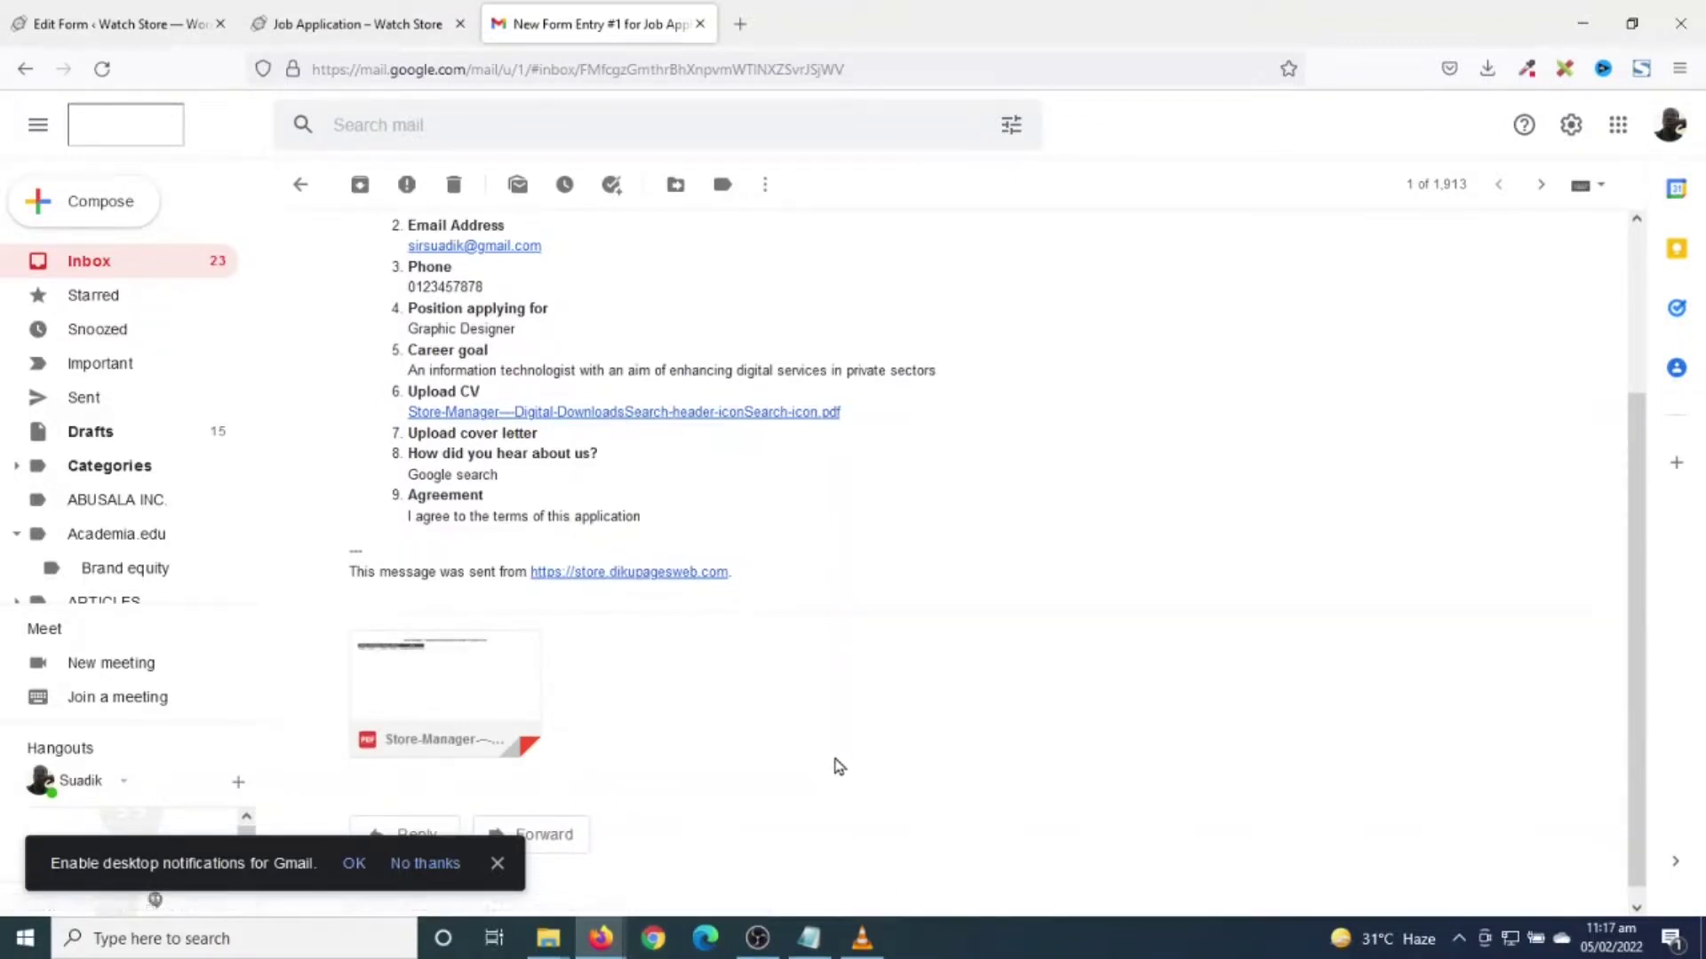
scroll(857, 594, "up", 3)
scroll(857, 606, "down", 3)
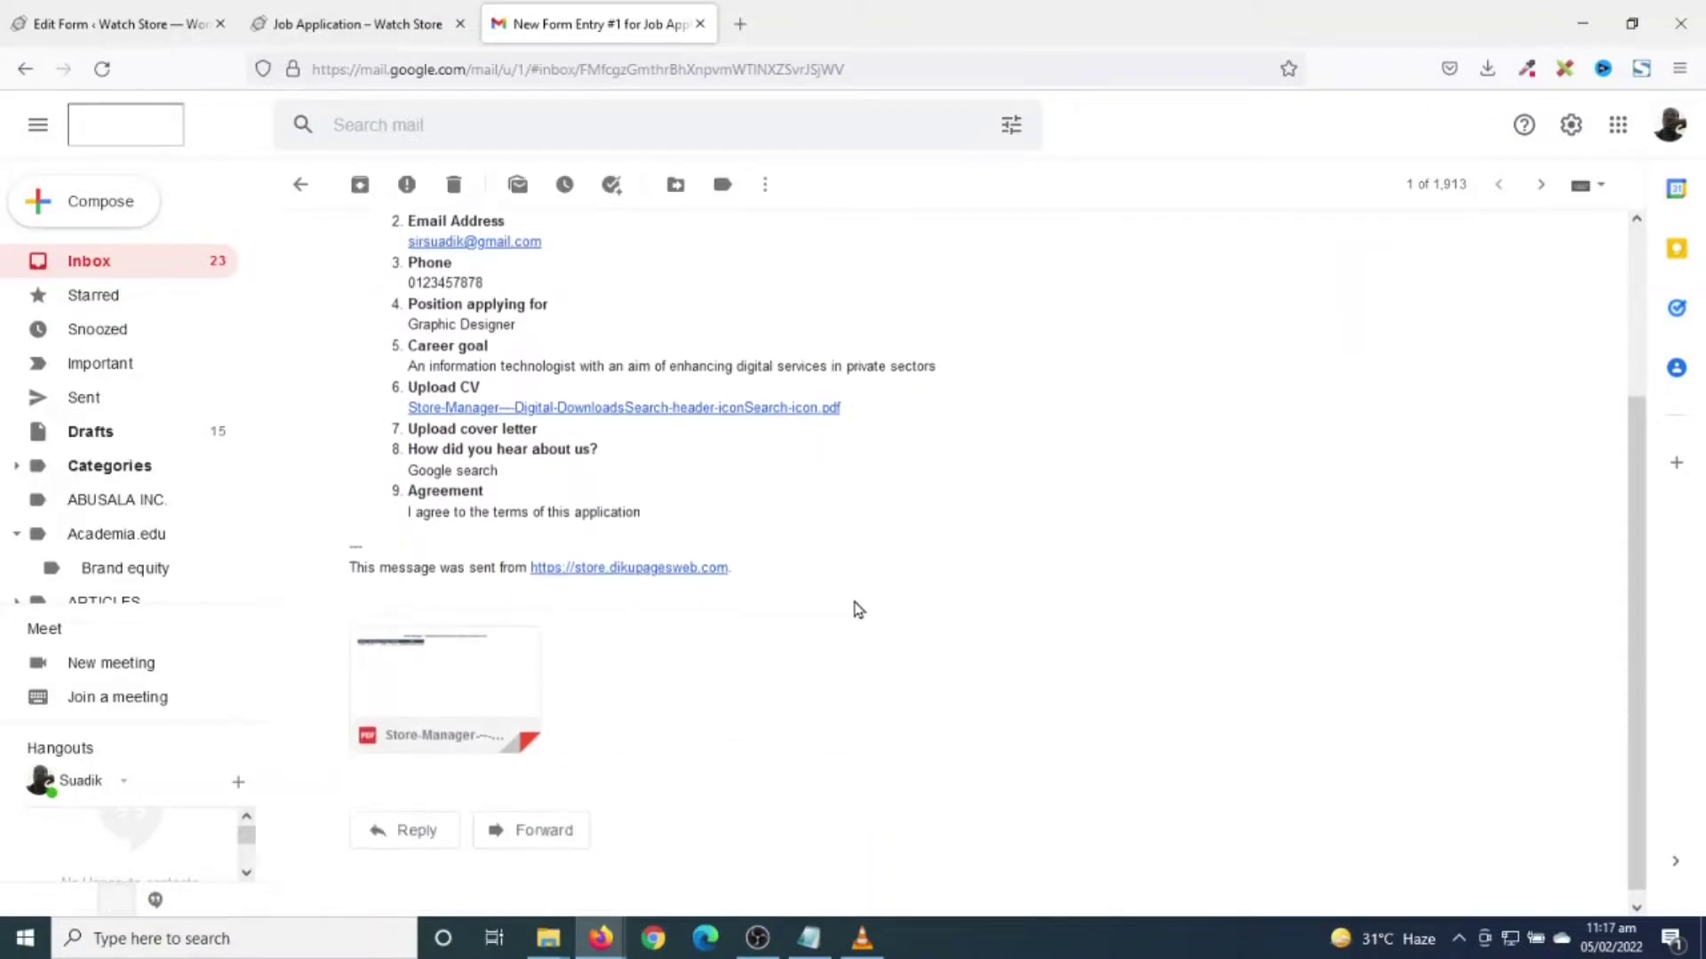
left_click(412, 831)
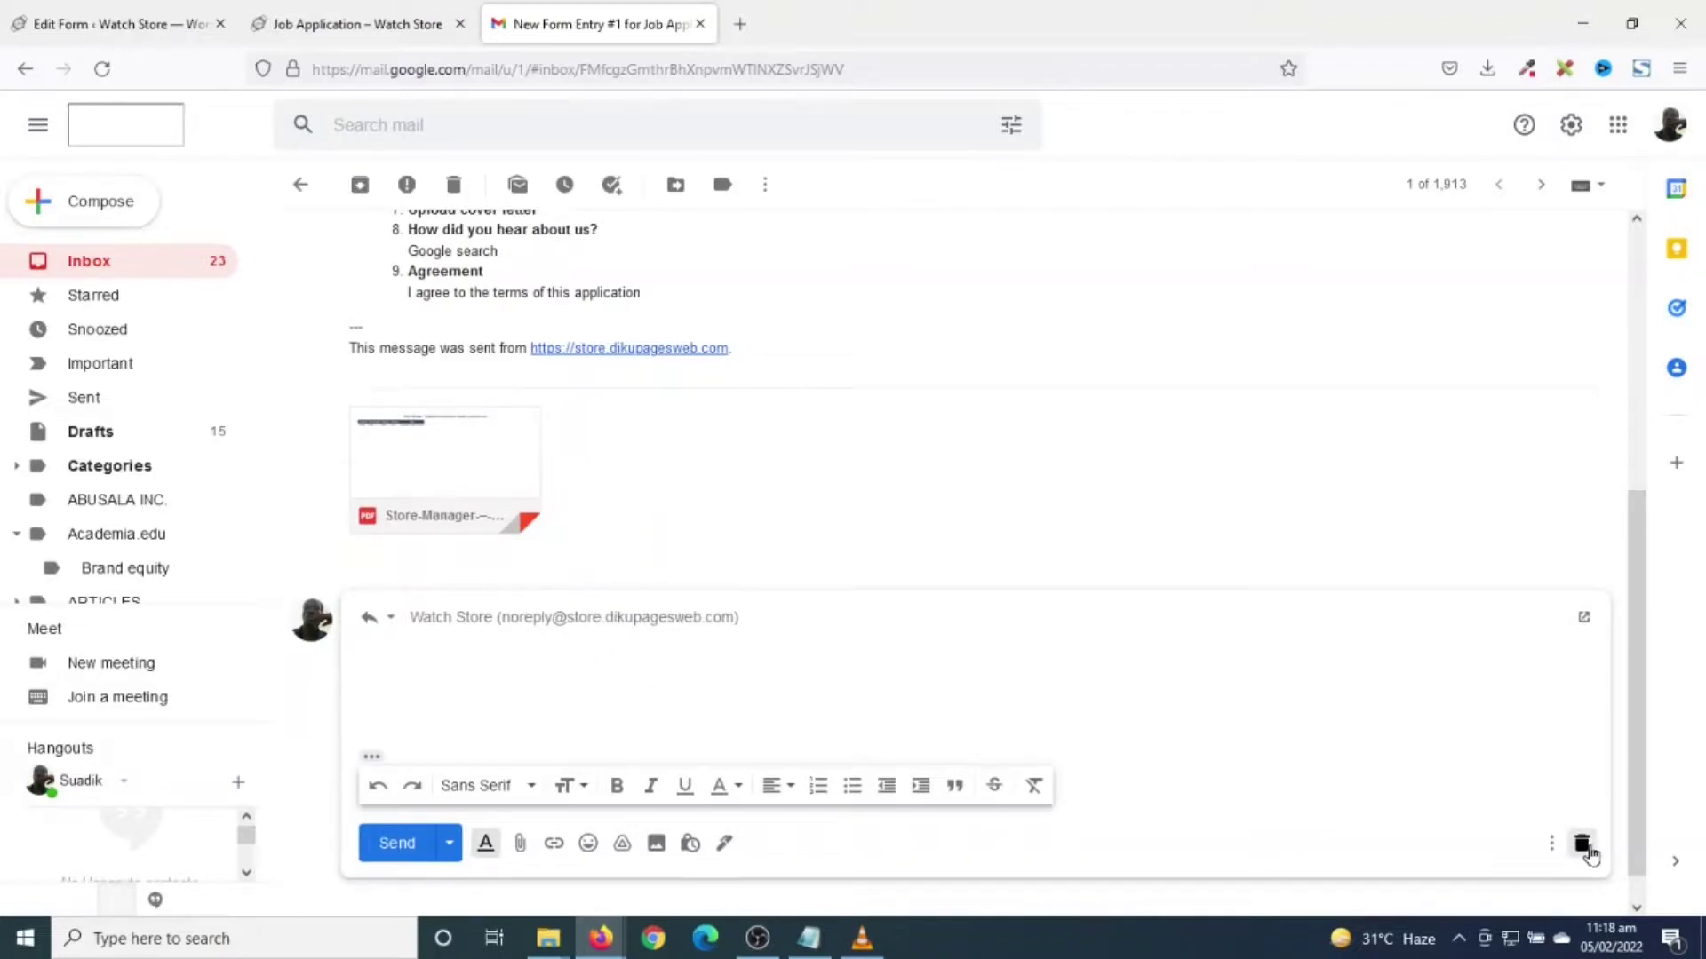
left_click(1581, 843)
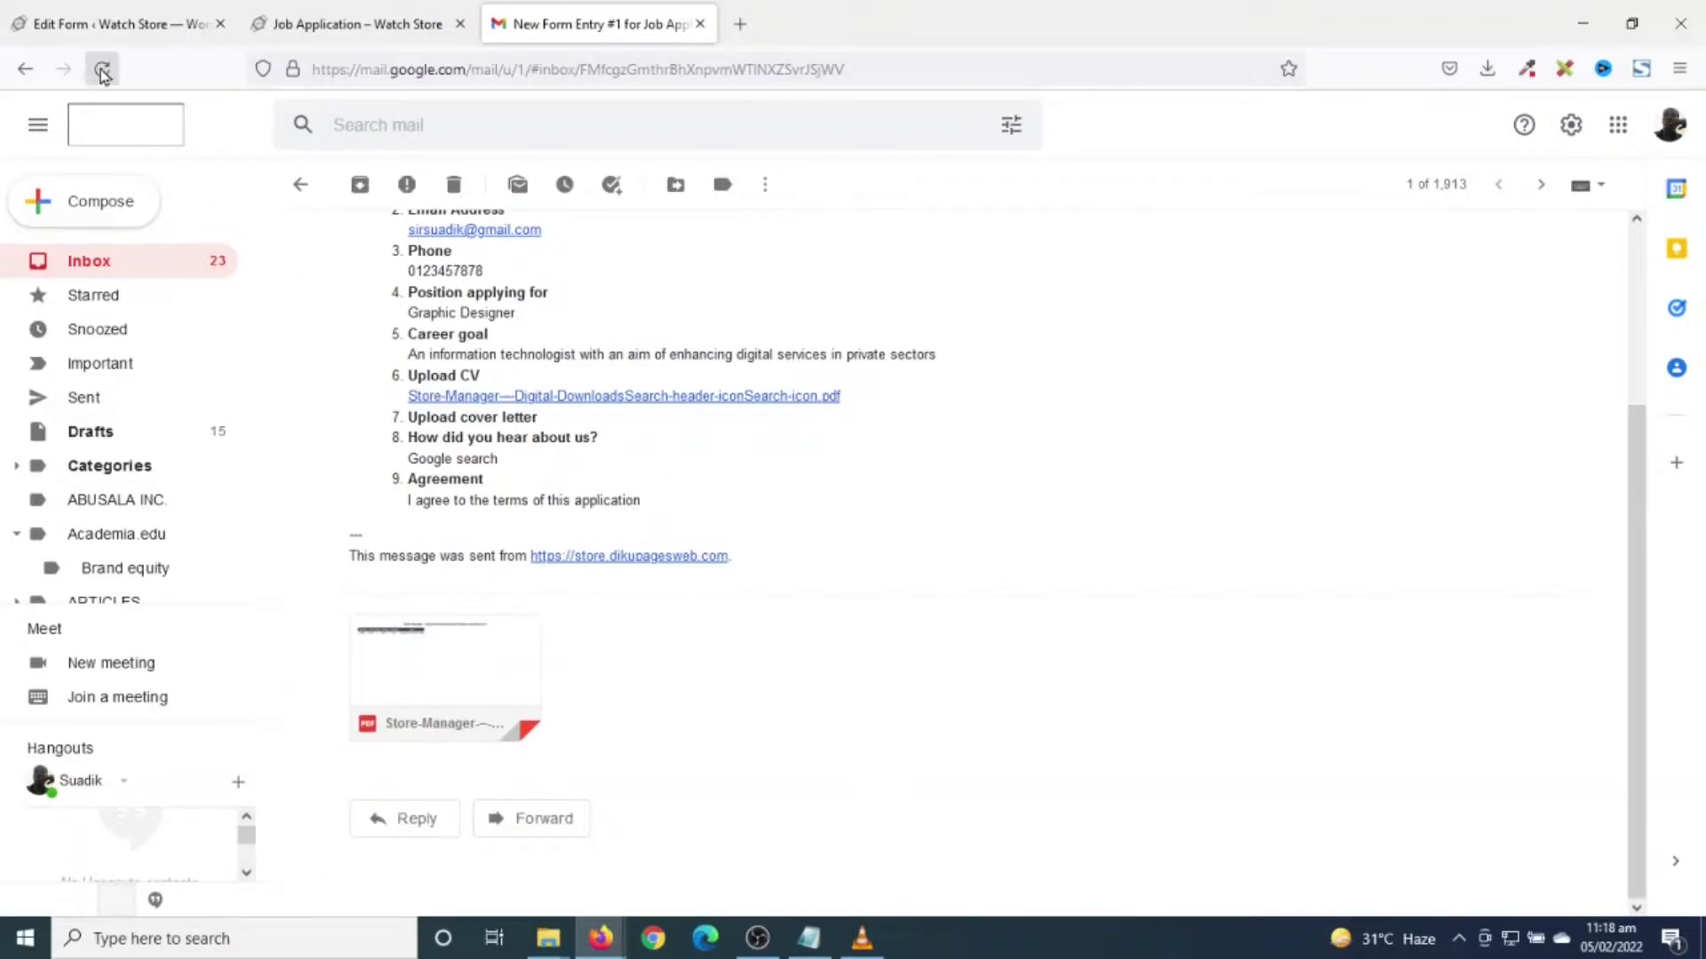
- Set the Admin Email notification's Reply-to Email to the form's Email Address field {email-1} and update the Job Application Form
left_click(110, 24)
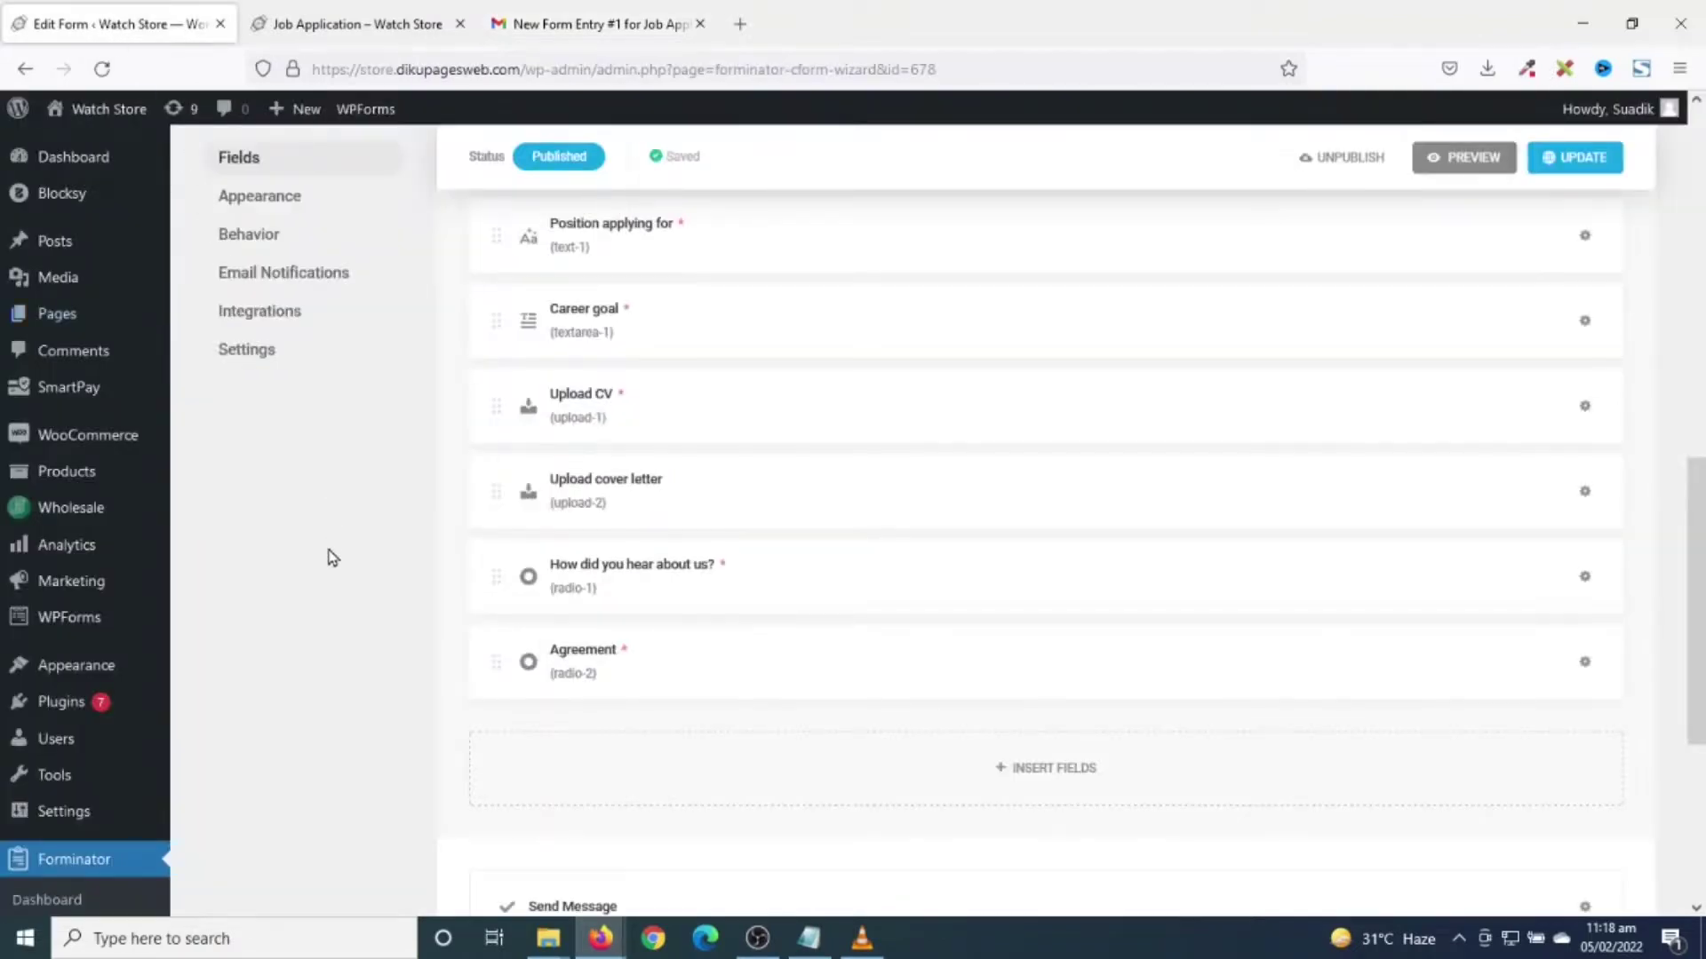
left_click(292, 279)
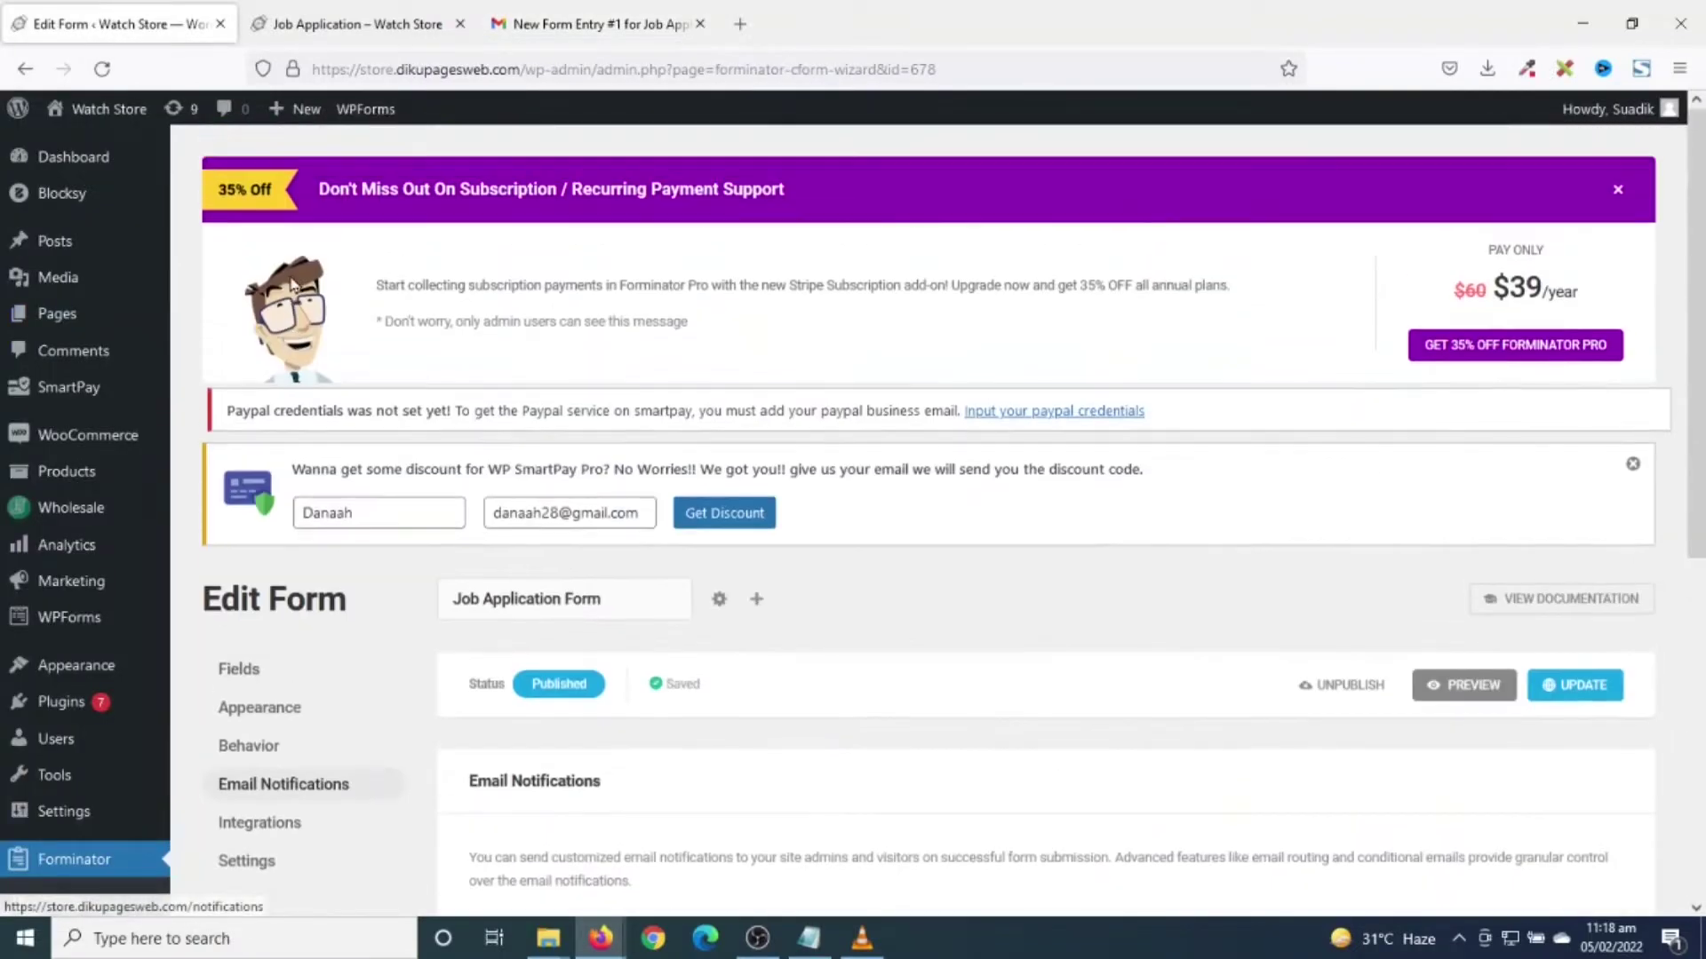
scroll(398, 421, "down", 2)
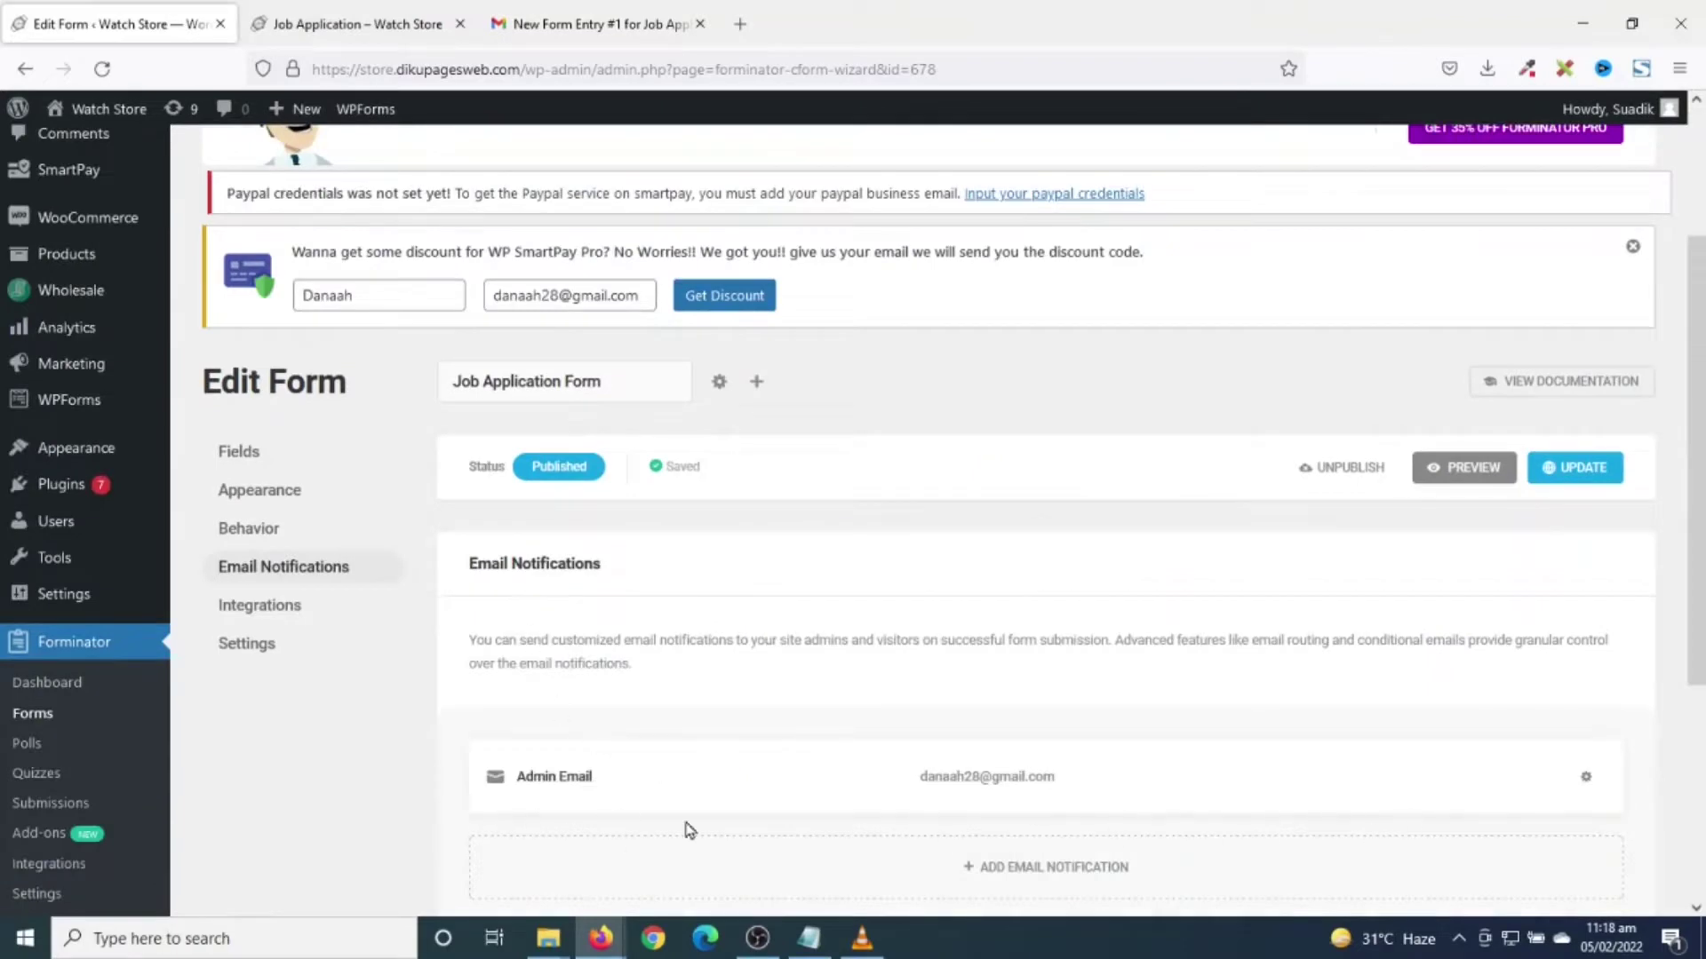
left_click(1585, 778)
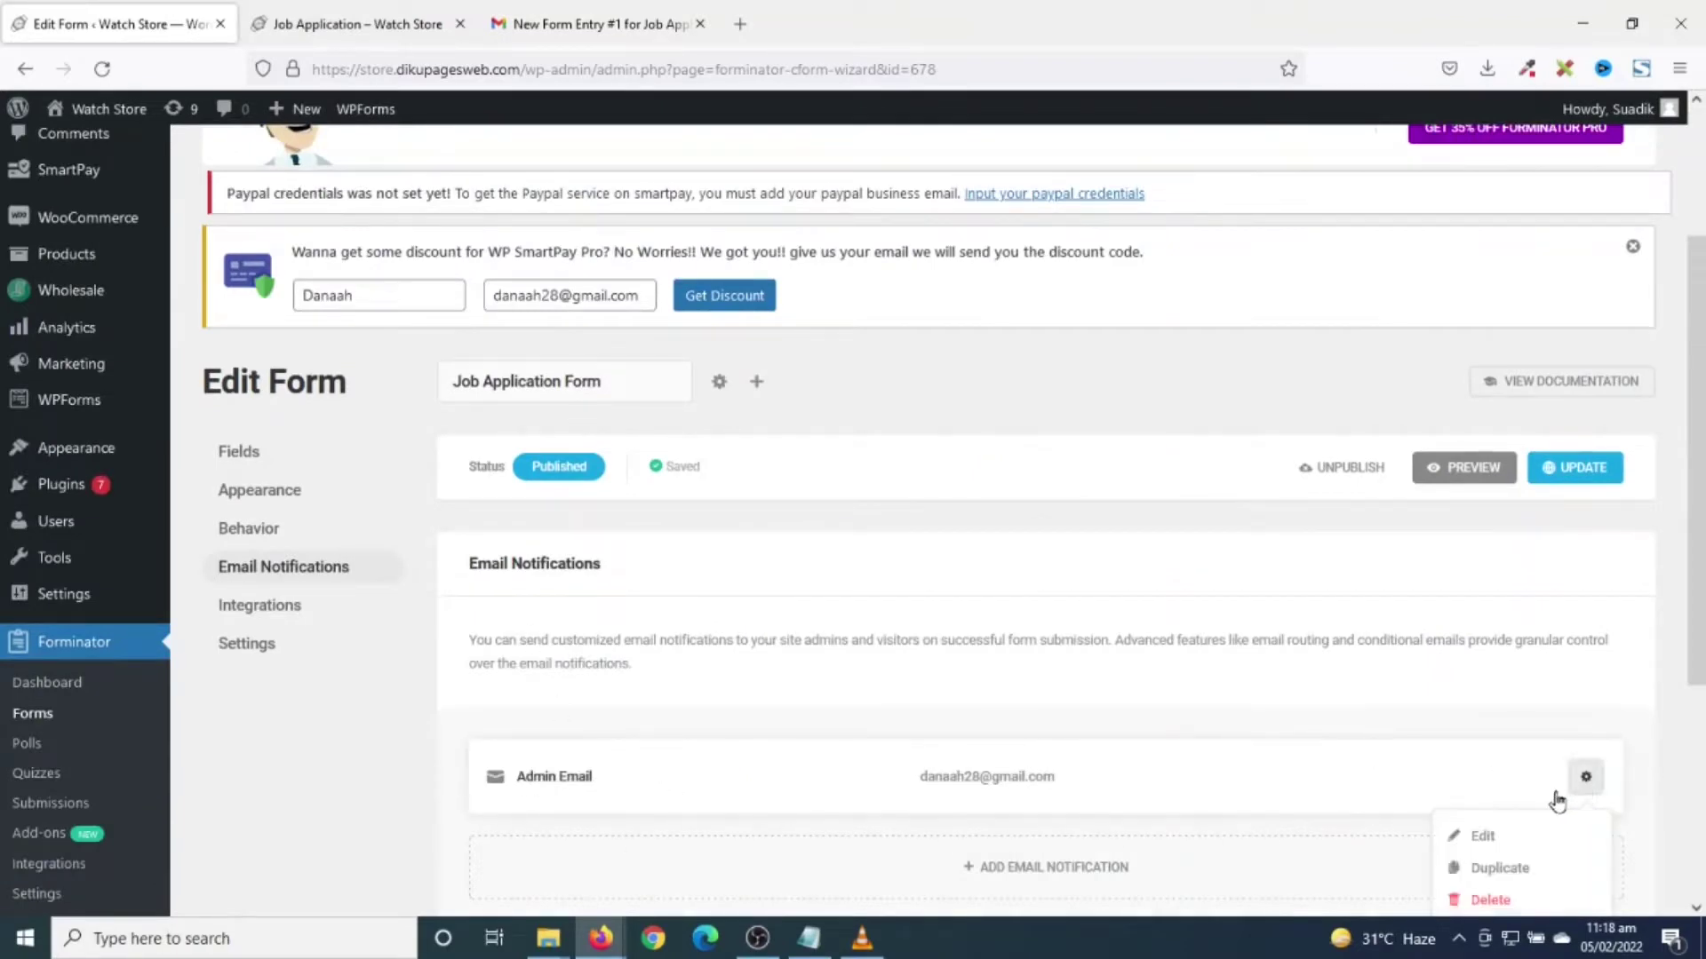
left_click(1482, 833)
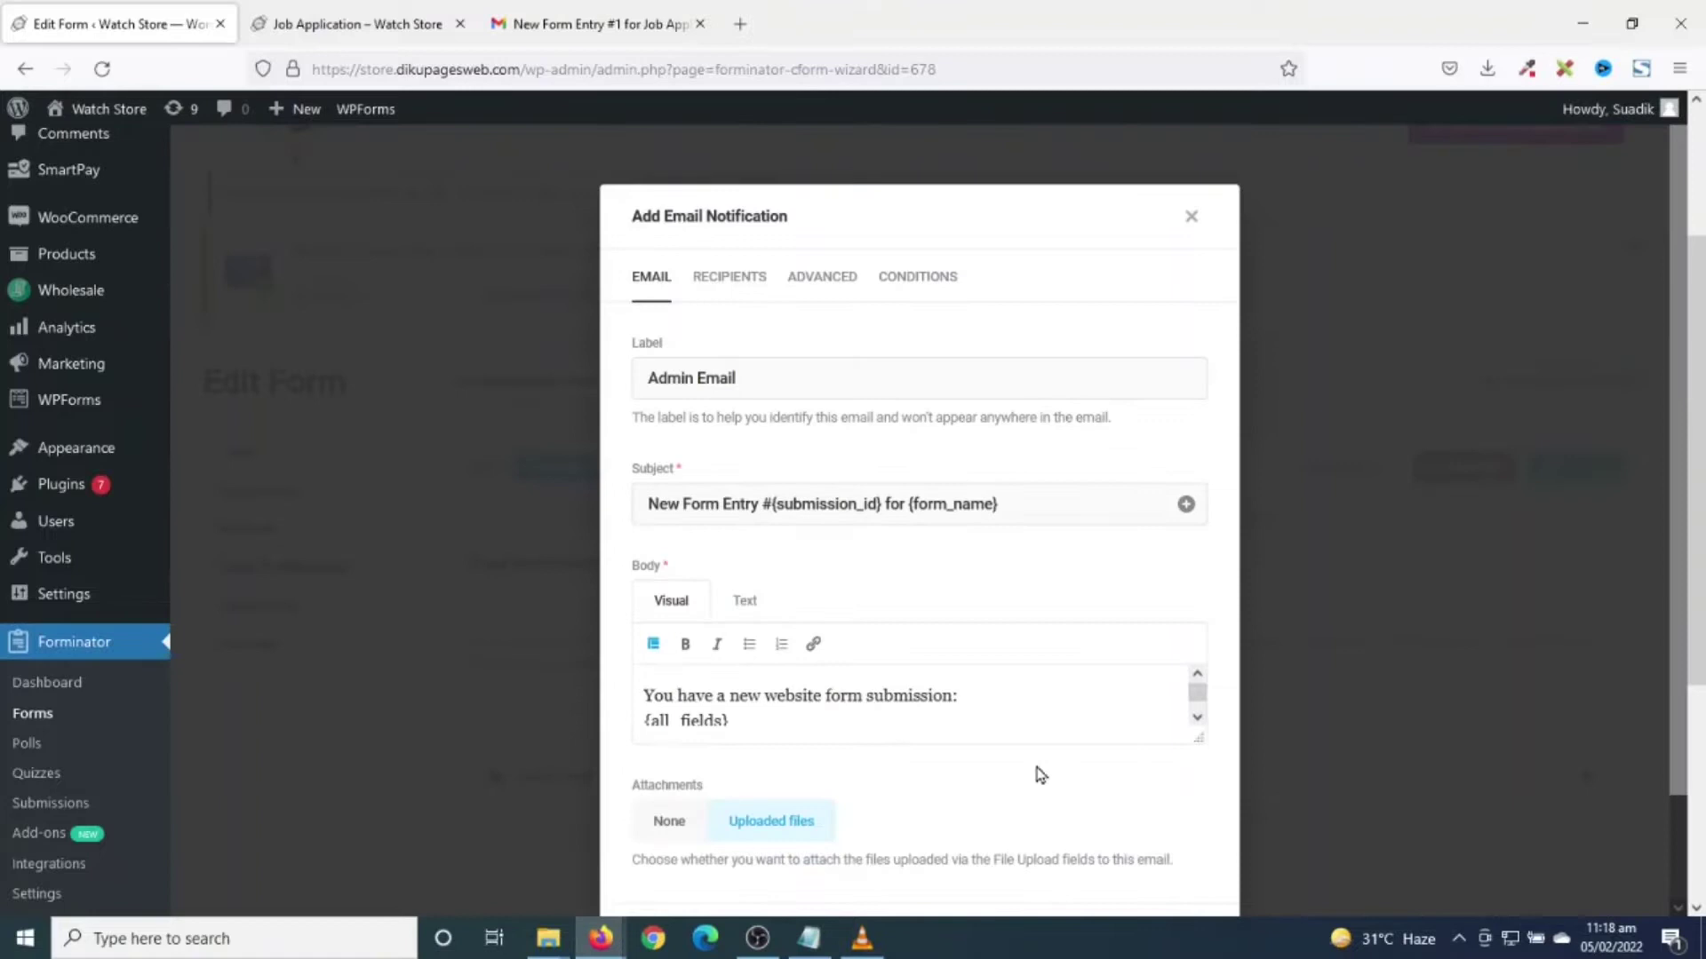
left_click(811, 277)
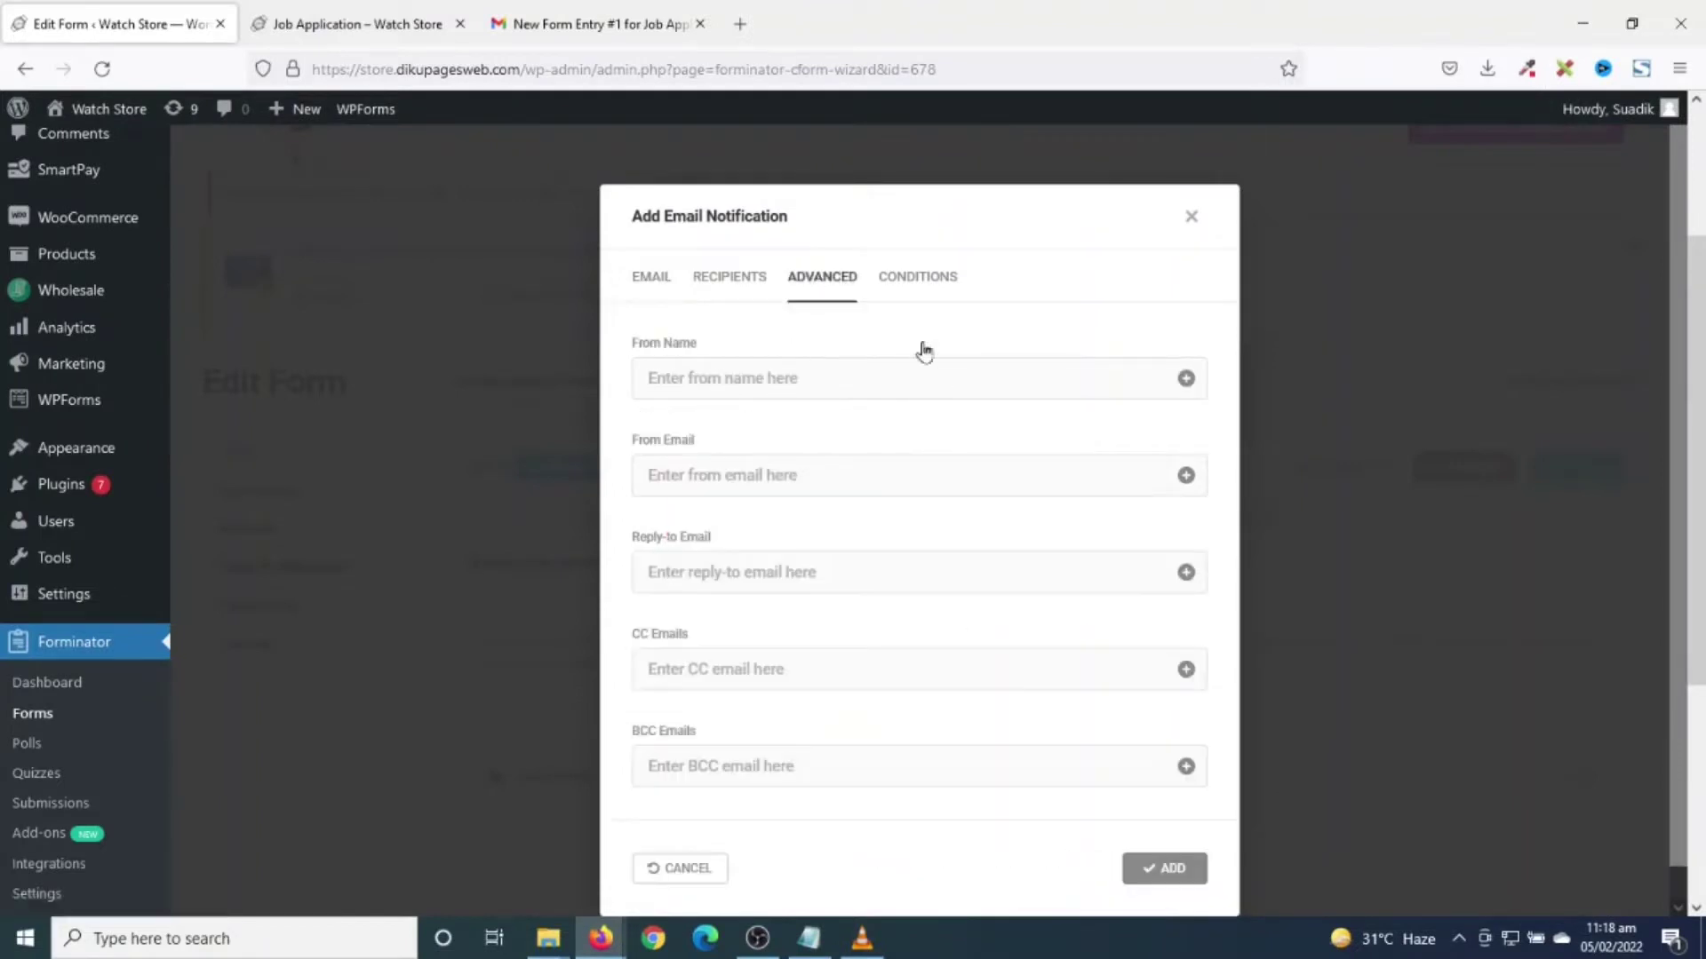
left_click(1186, 573)
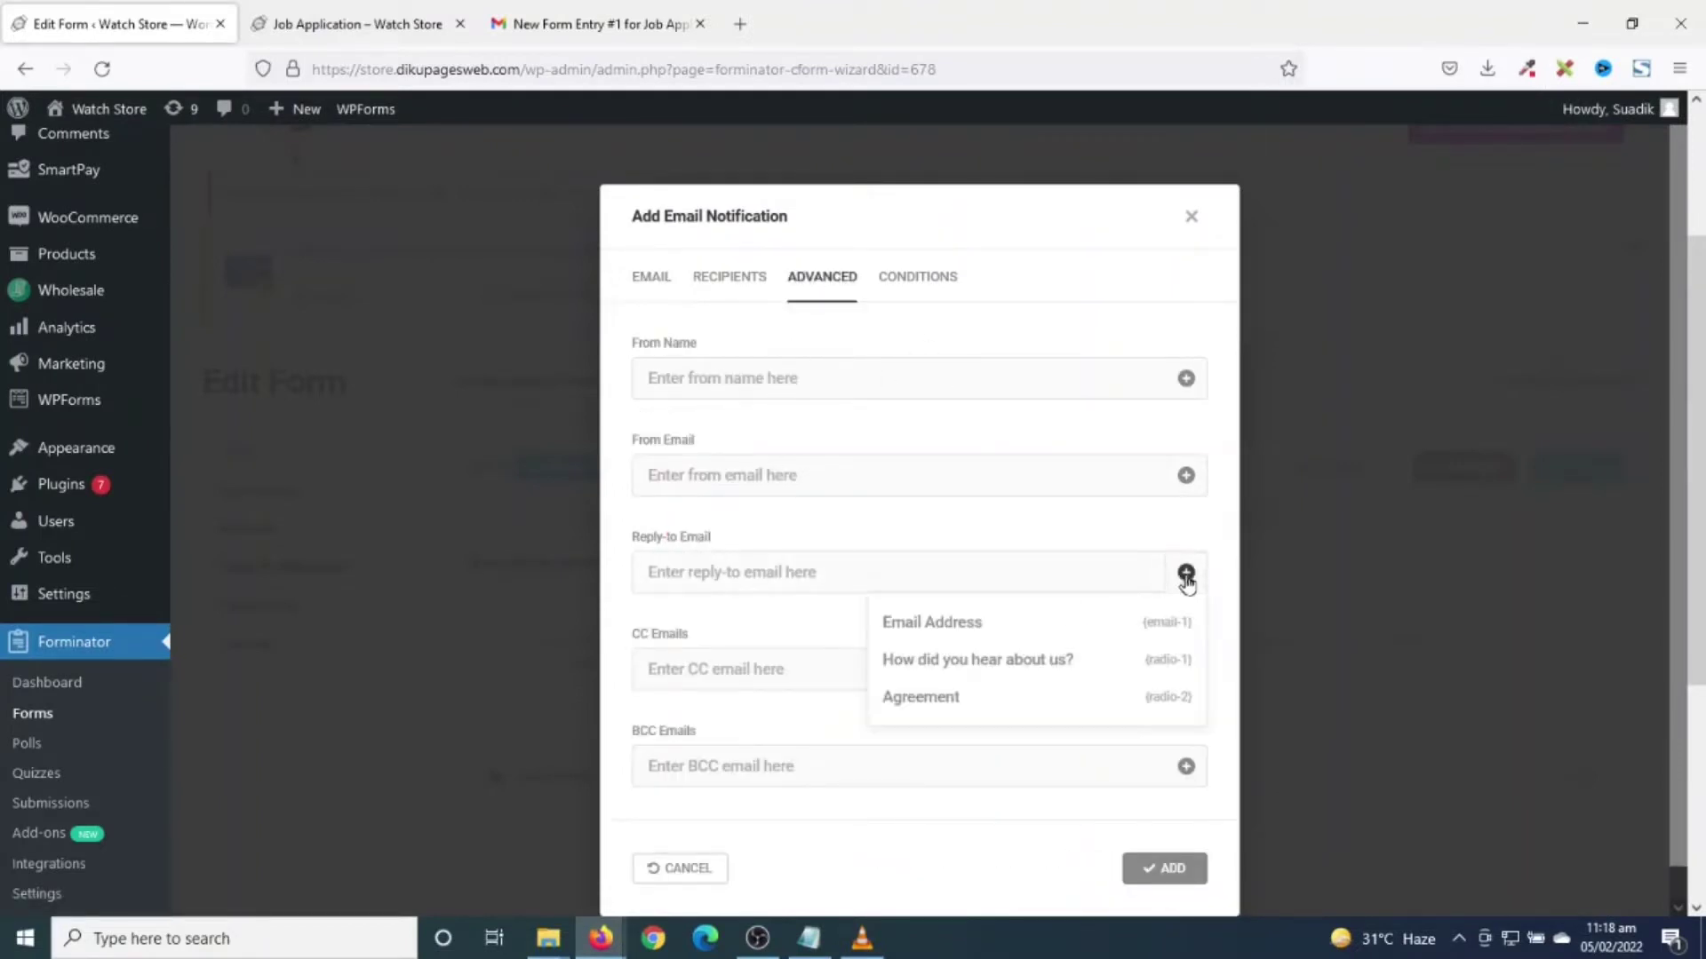
left_click(1167, 624)
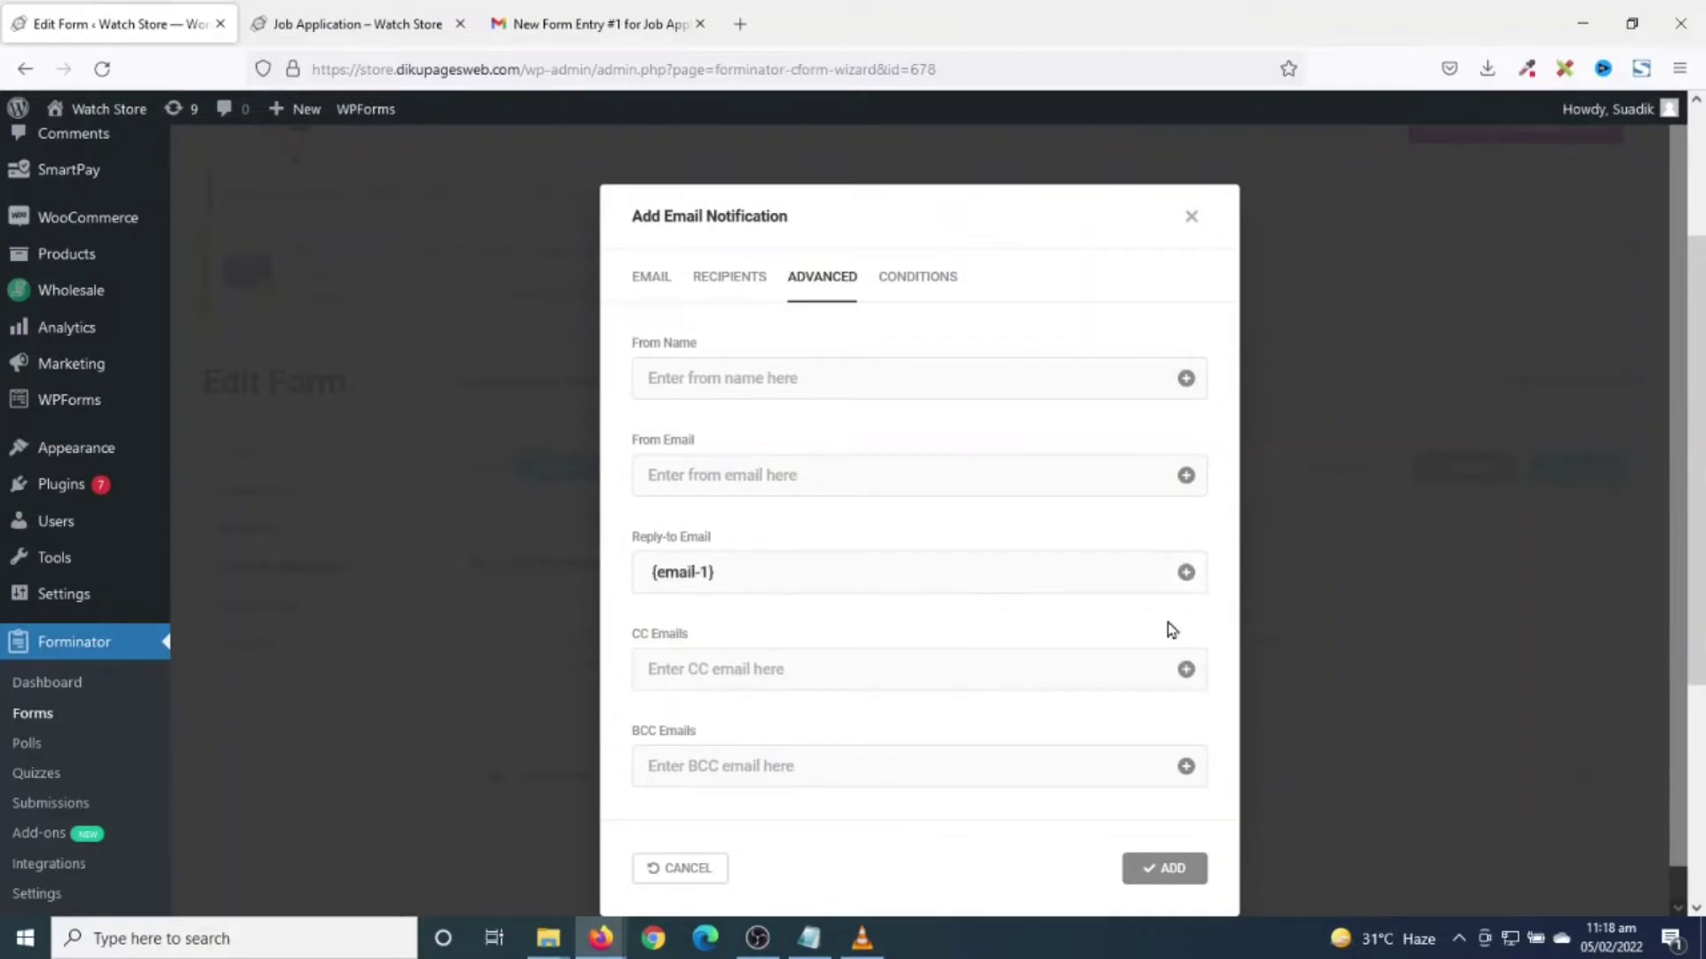
left_click(1179, 872)
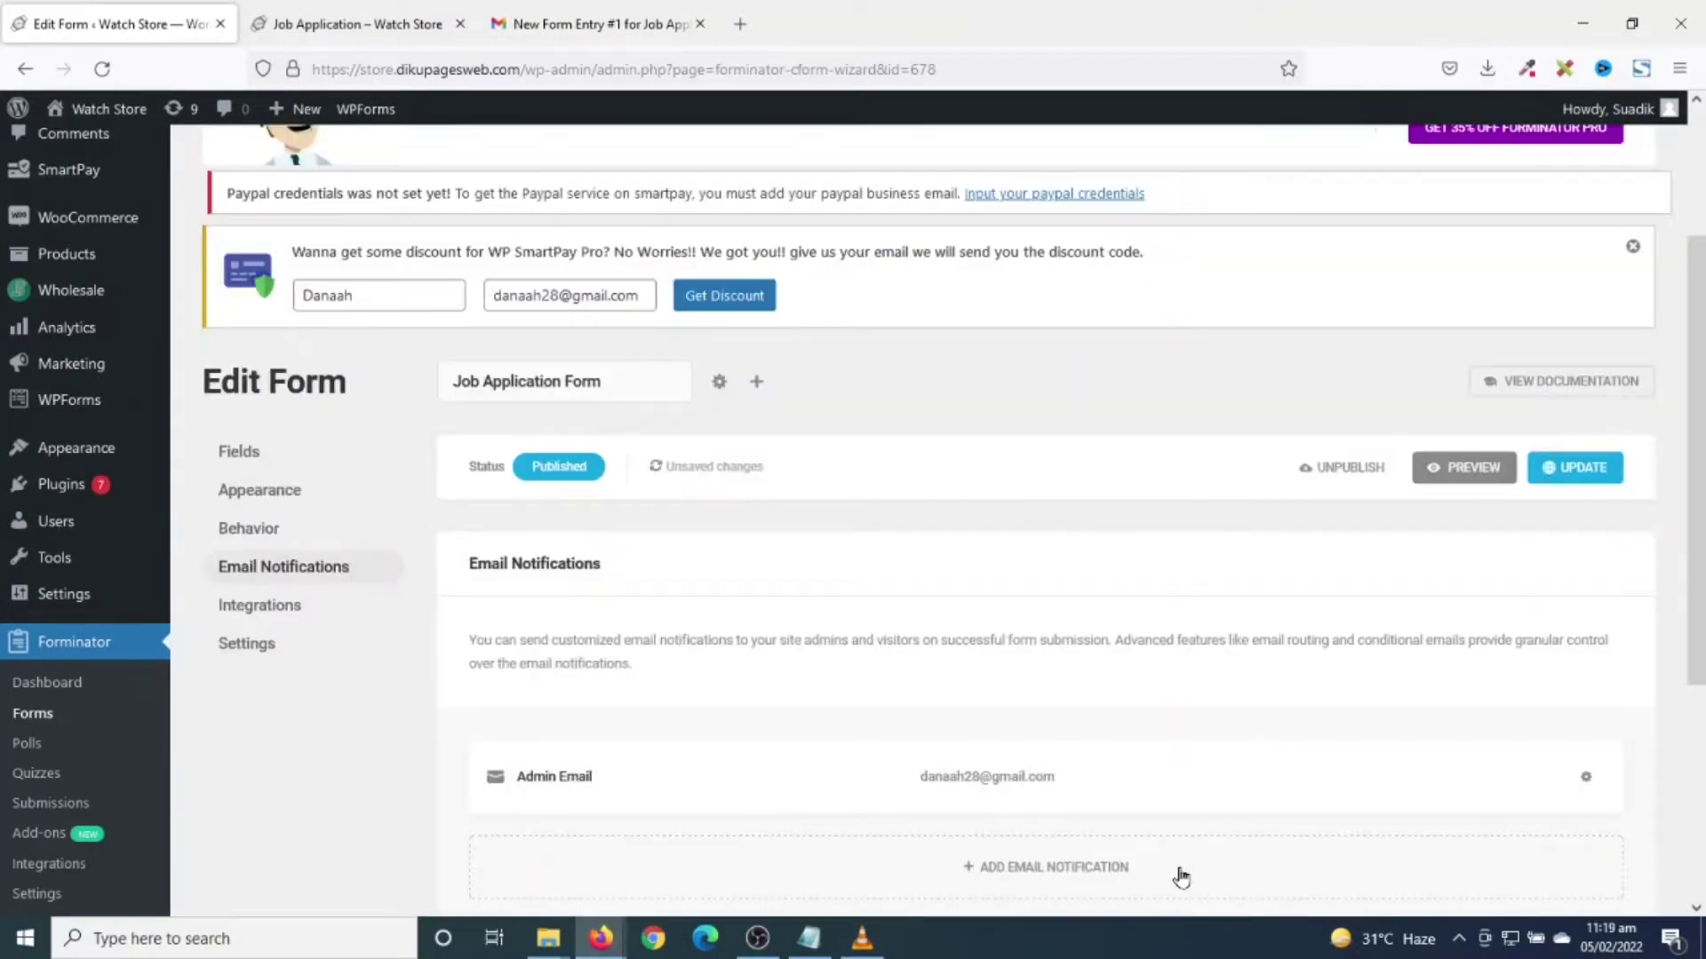
left_click(1590, 469)
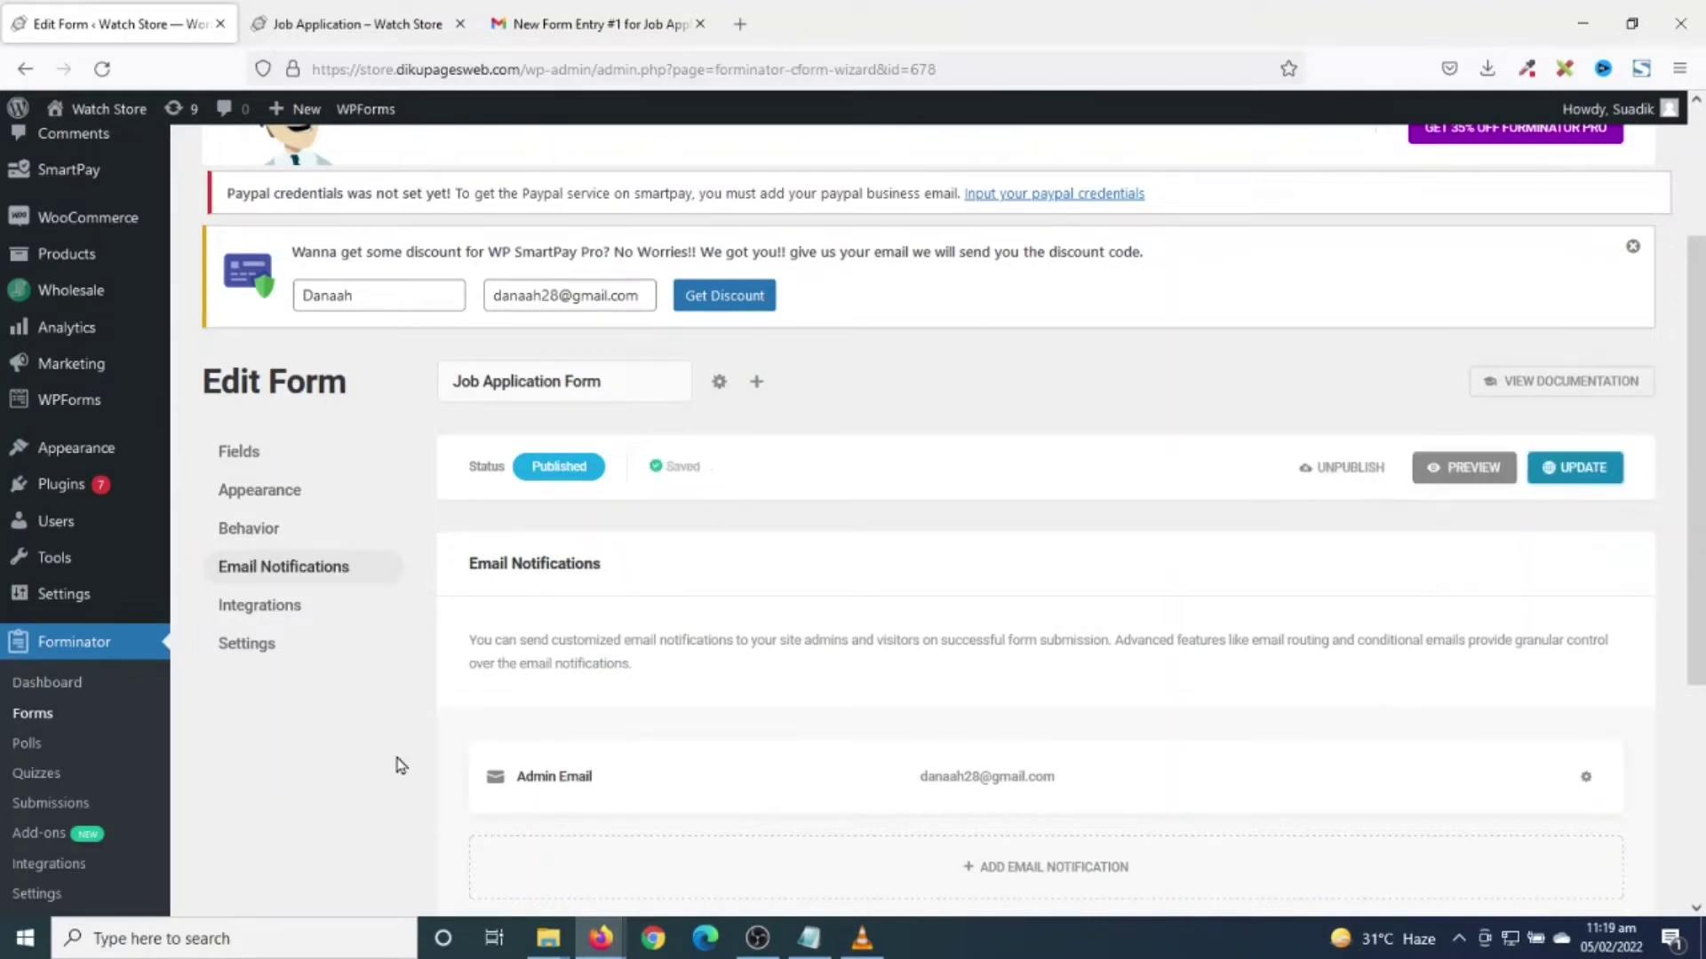
- On the Job Application page, fill in the applicant's first name, email address and phone number, with "Graphic Designer" as the position
left_click(293, 26)
left_click(352, 556)
left_click(263, 476)
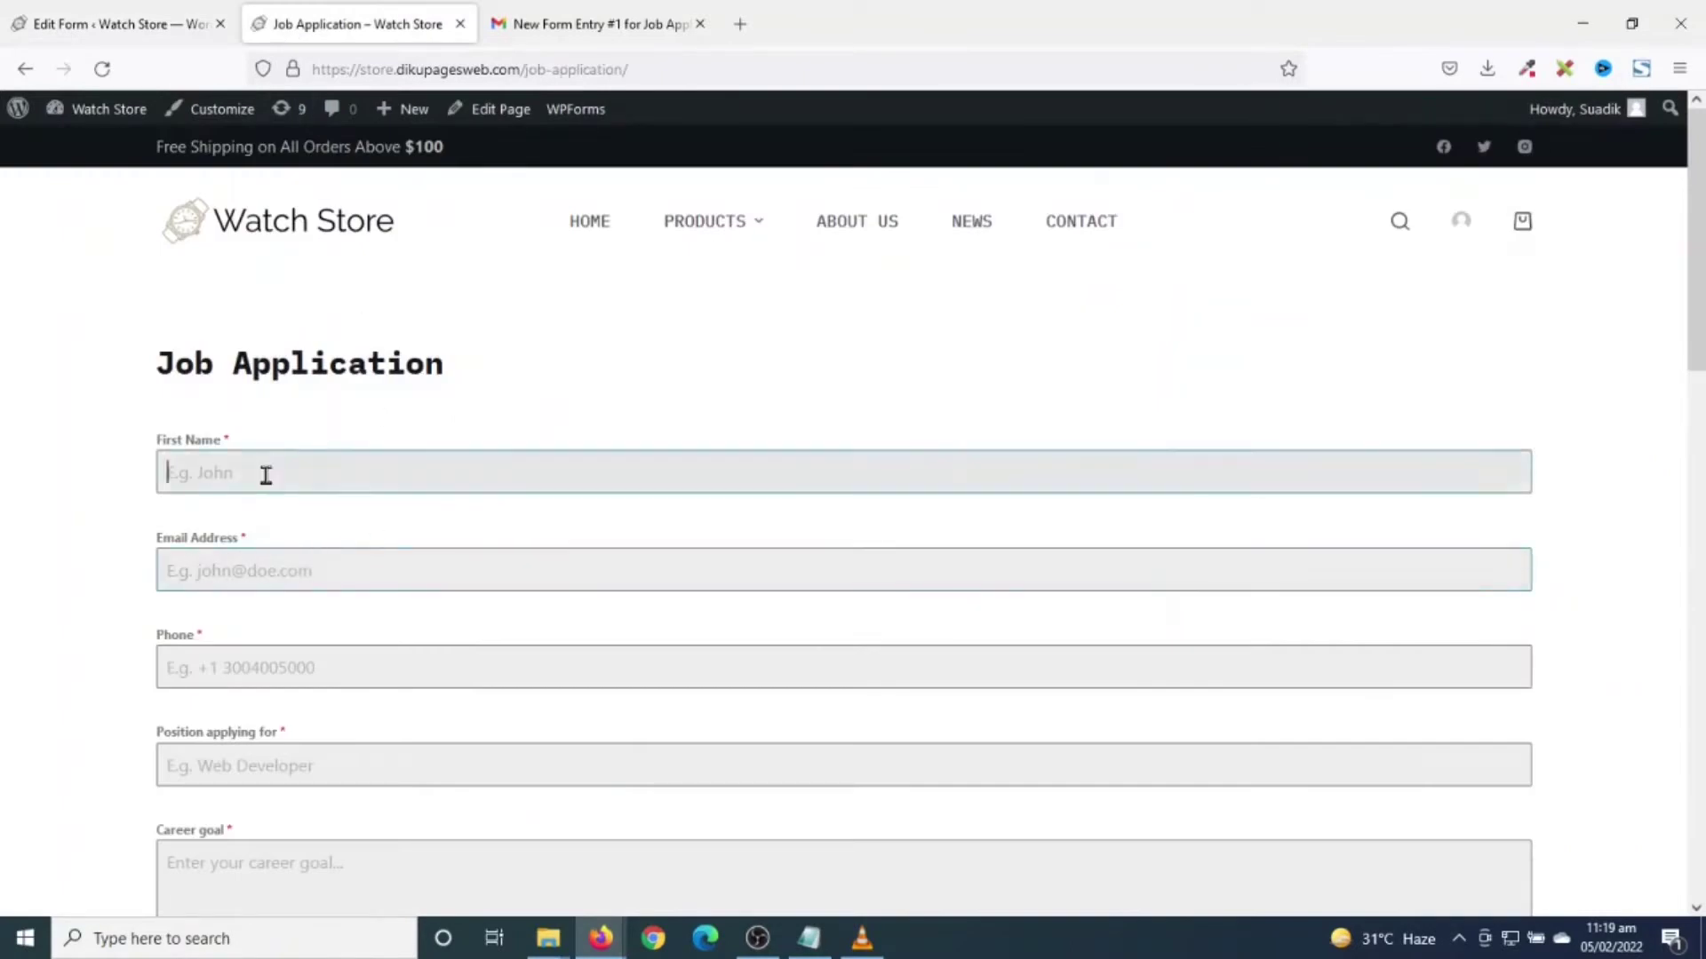
left_click(214, 501)
left_click(239, 567)
left_click(236, 610)
left_click(238, 664)
type("0123354")
left_click(297, 765)
left_click(293, 792)
- Select "Google search" as the referral source, accept the terms of the application, and send the second test entry
scroll(285, 799, "down", 2)
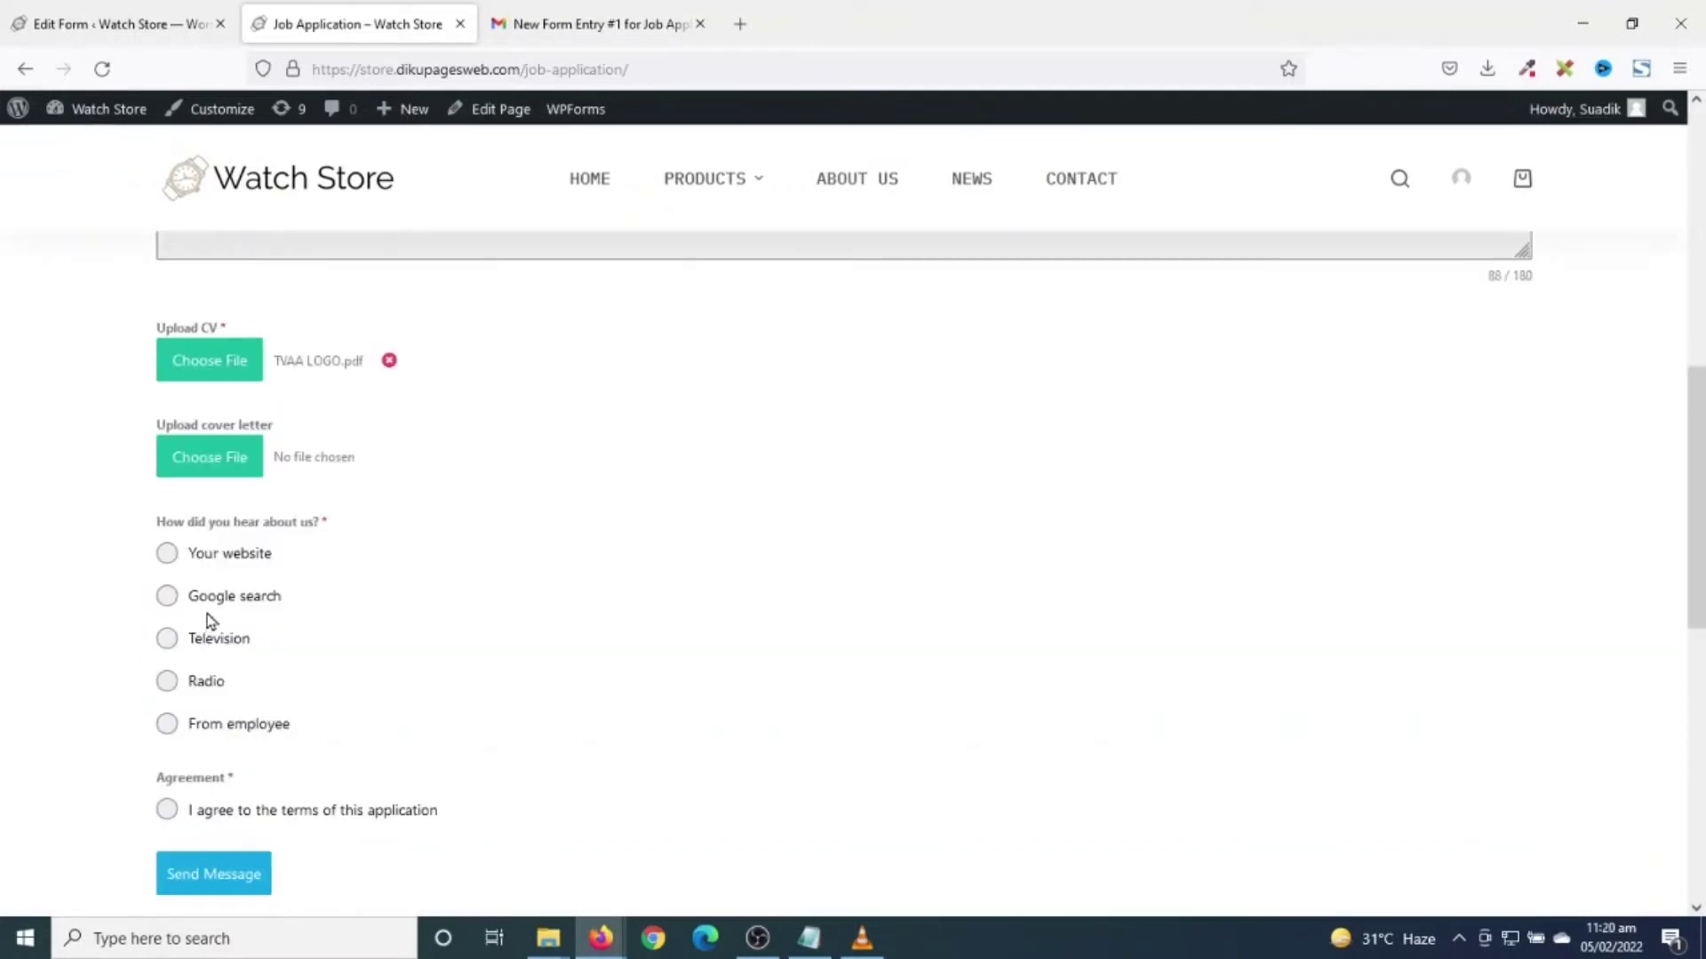
left_click(256, 599)
left_click(220, 811)
left_click(213, 874)
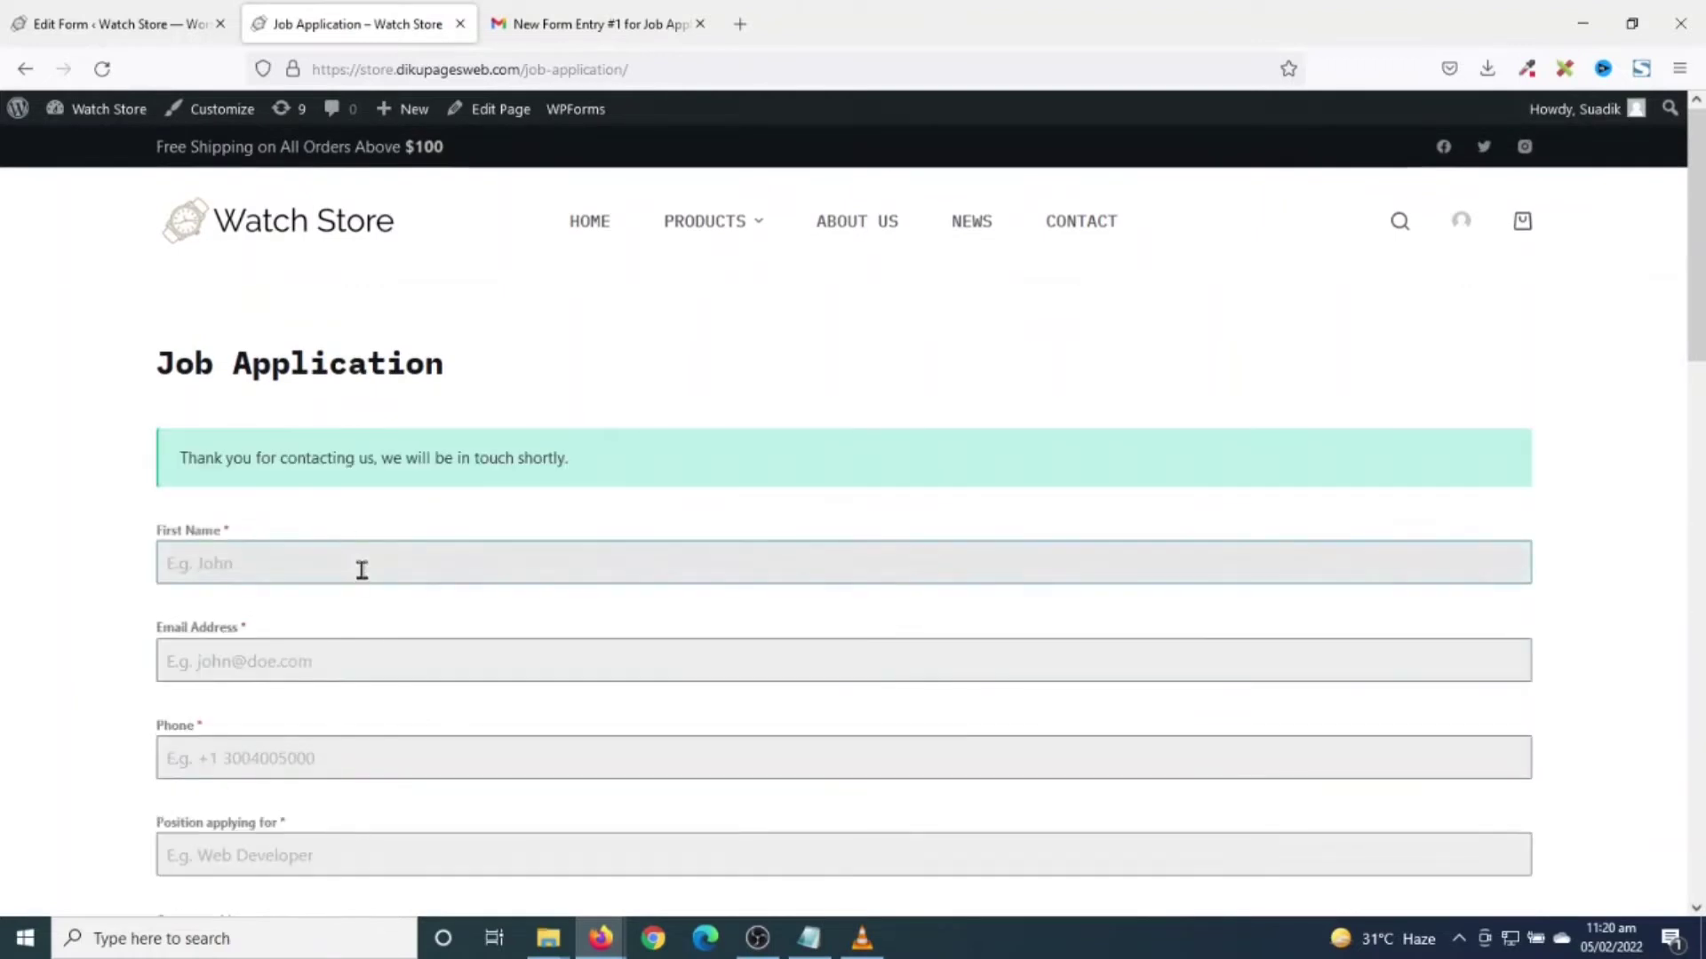
- Read the "New Form Entry #2 for Job Application Form" email in Gmail and open a reply to check its recipient
left_click(561, 40)
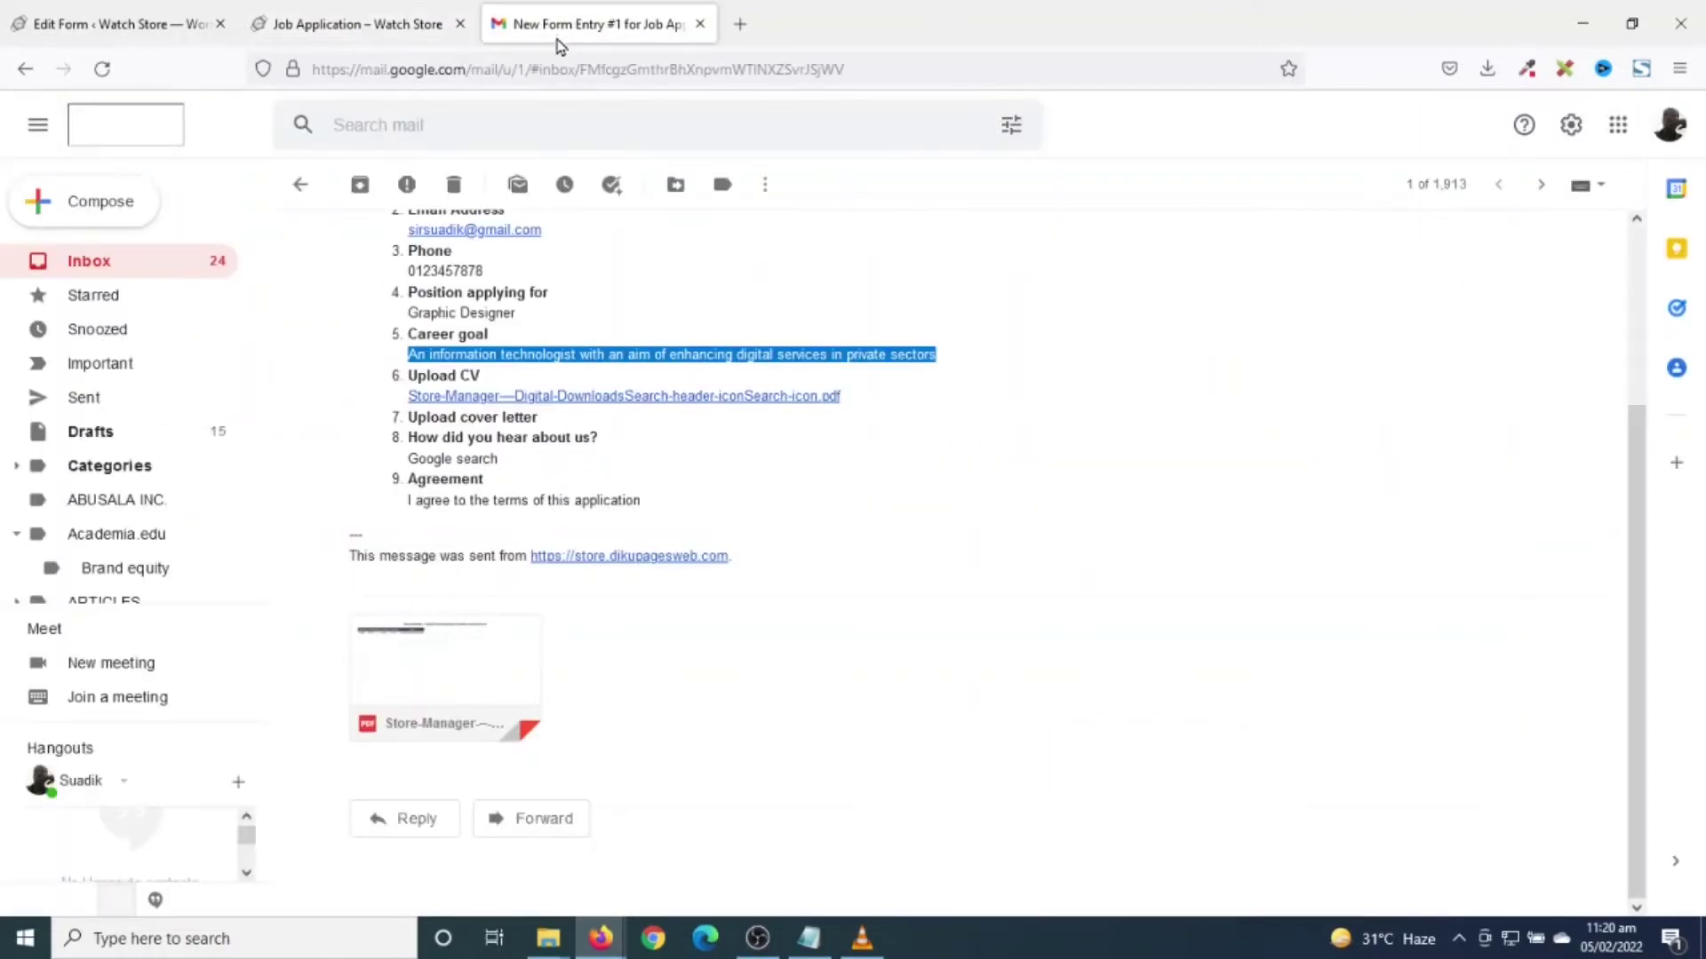
left_click(183, 271)
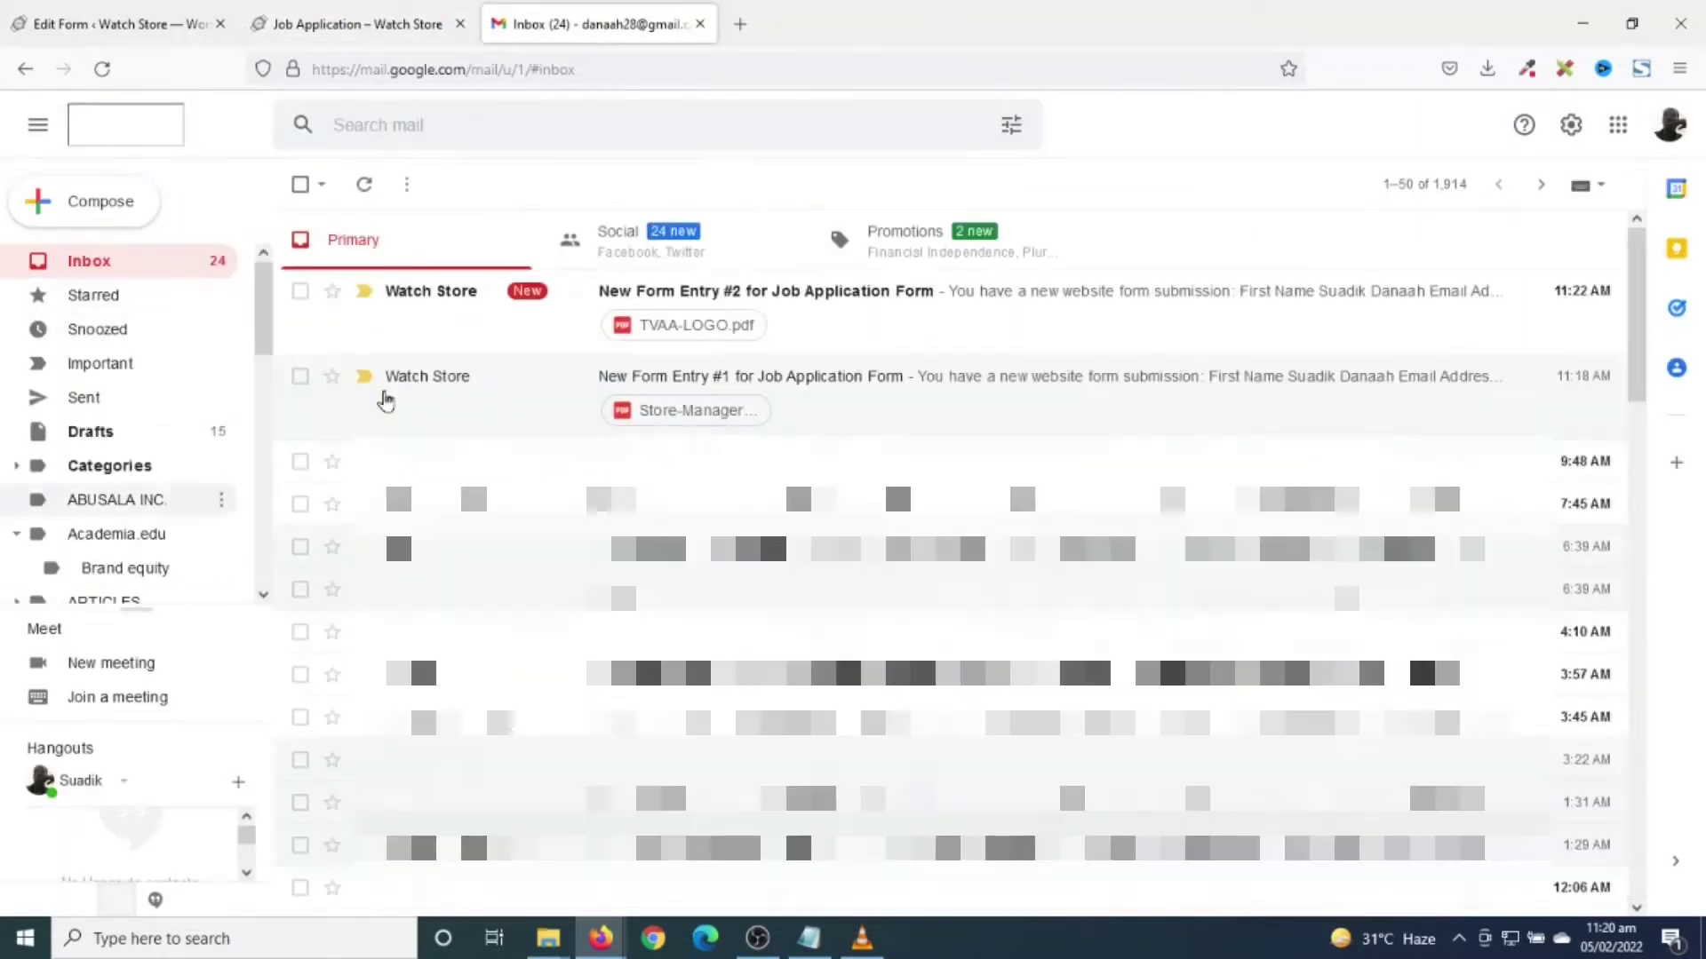
left_click(721, 287)
scroll(701, 441, "down", 5)
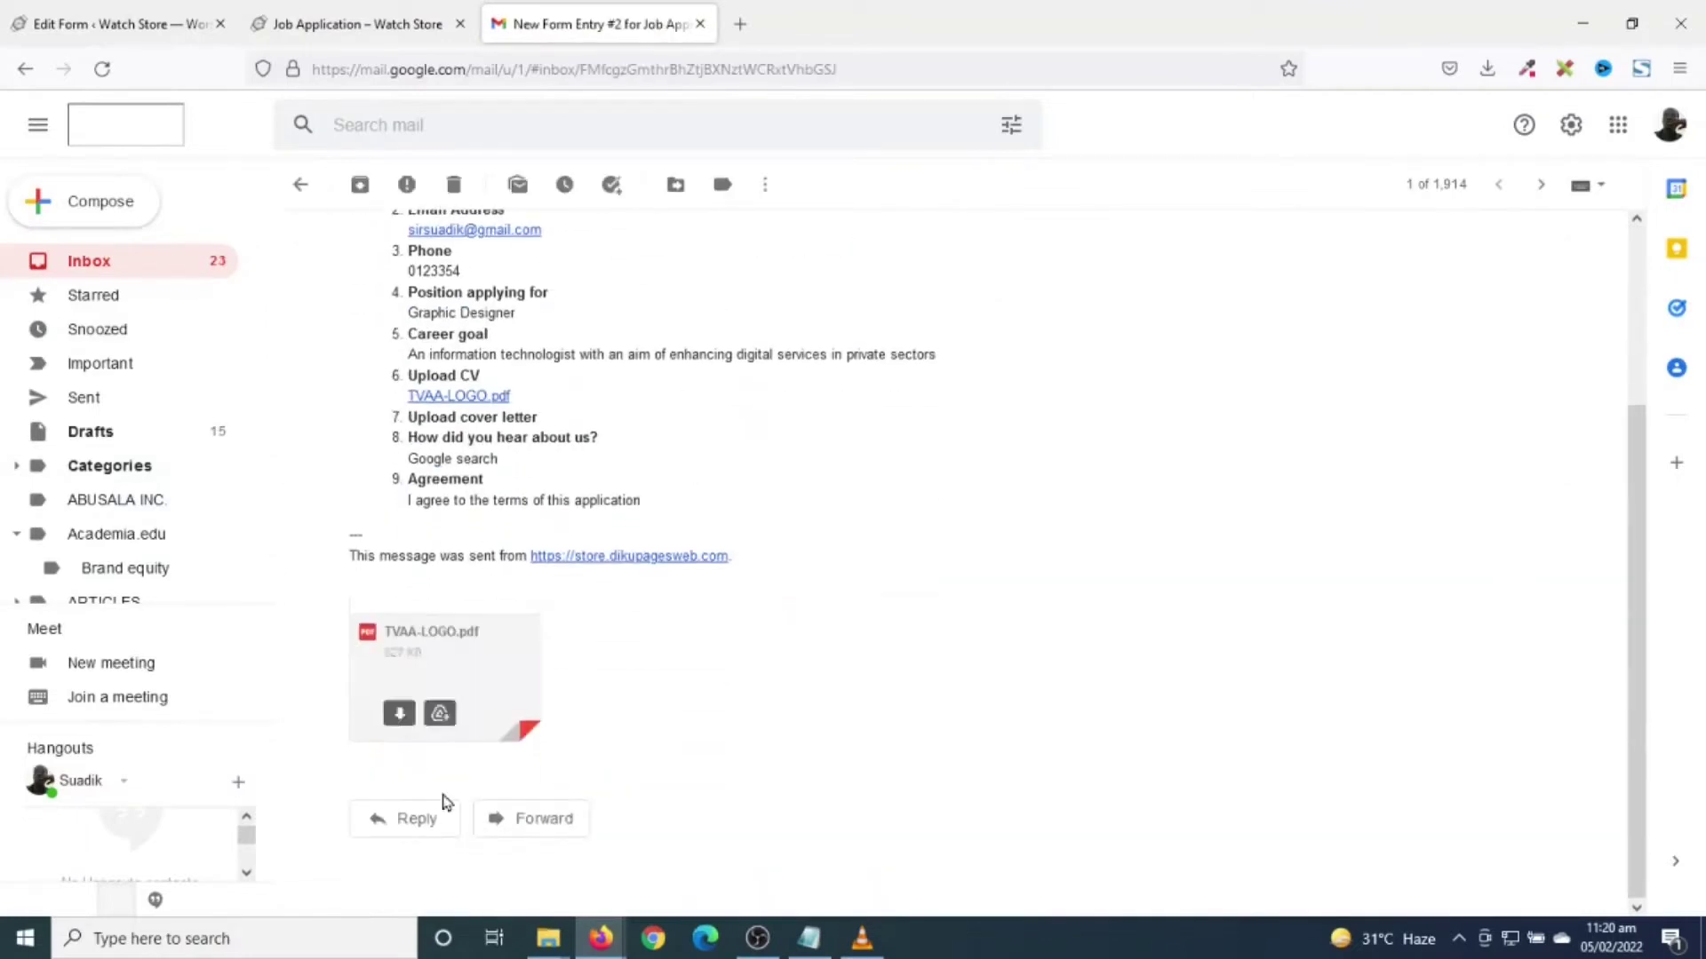
left_click(425, 820)
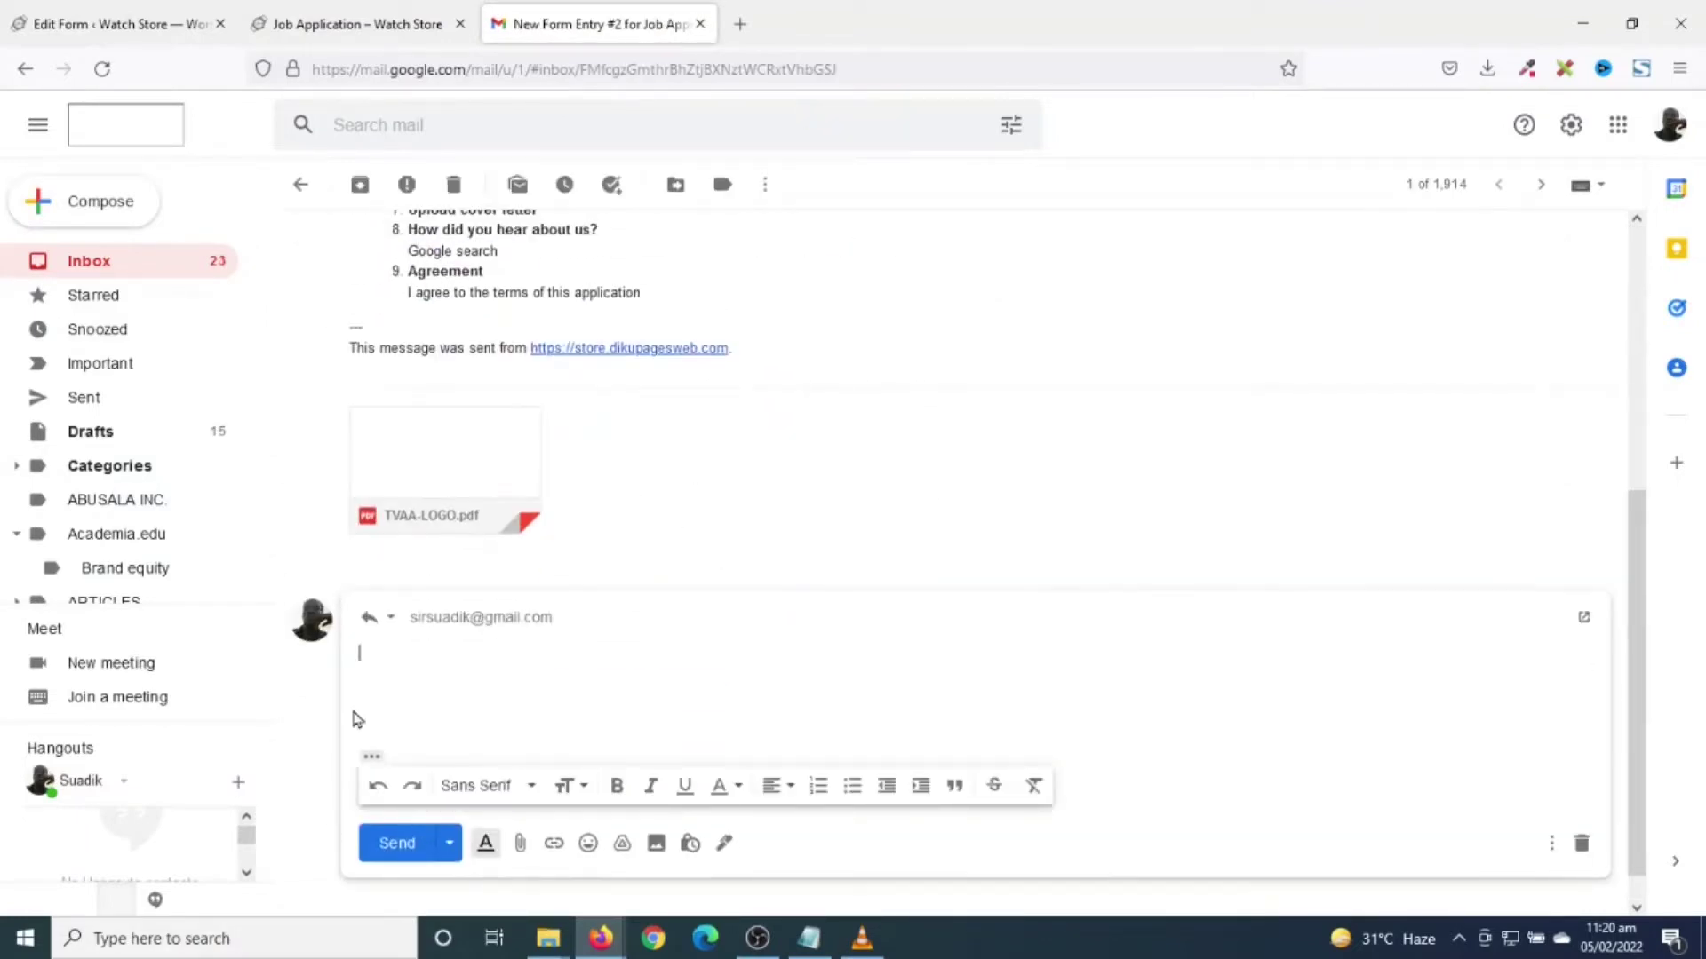